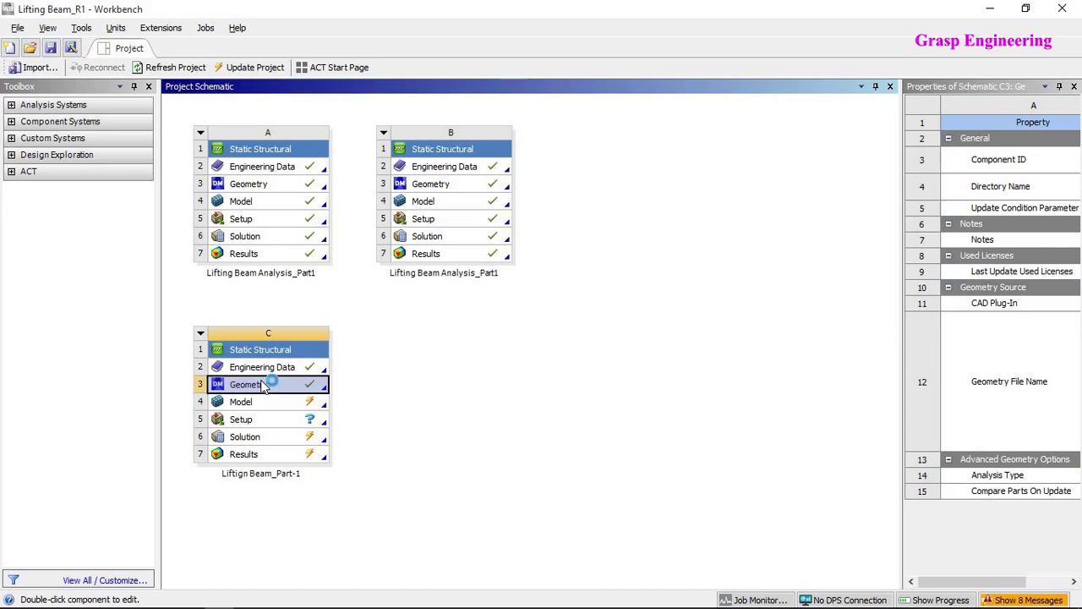
right_click(264, 386)
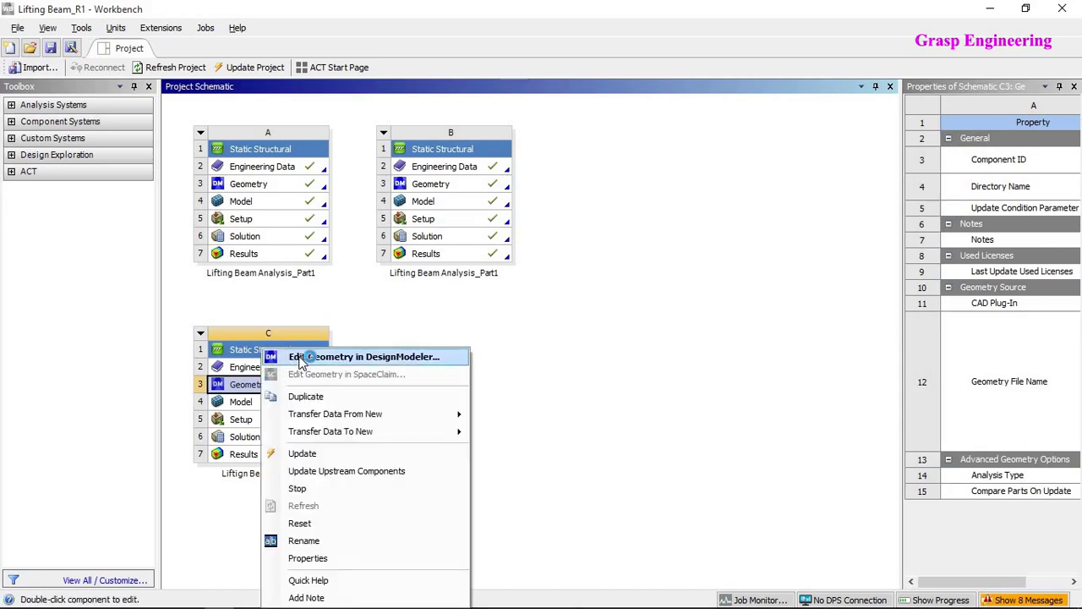
left_click(558, 348)
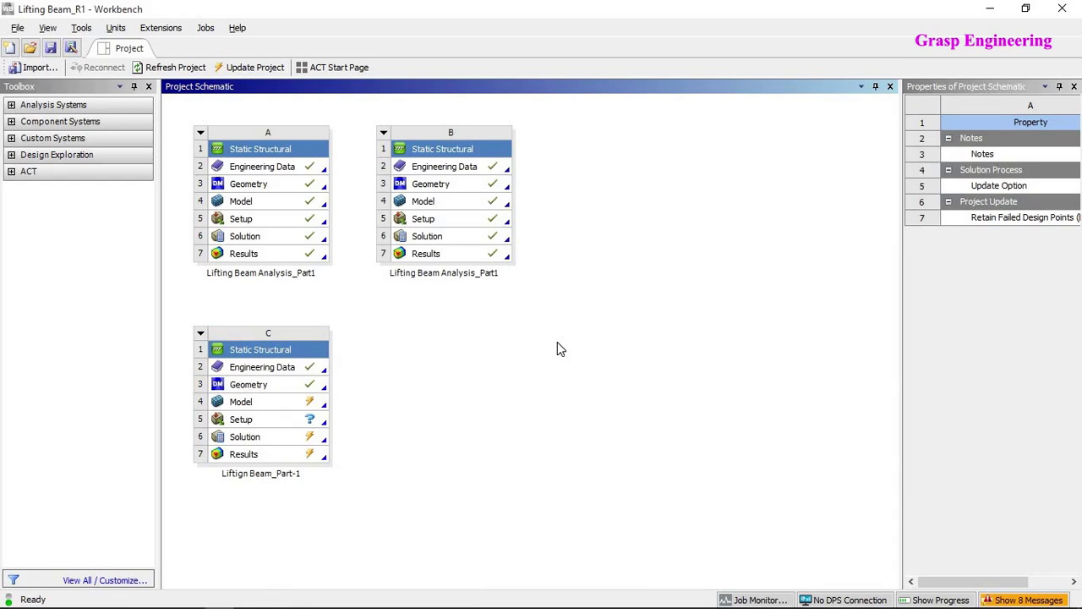
Switch to Chrome and show the full address of the Grasp Engineering home page.
key("alt+Tab")
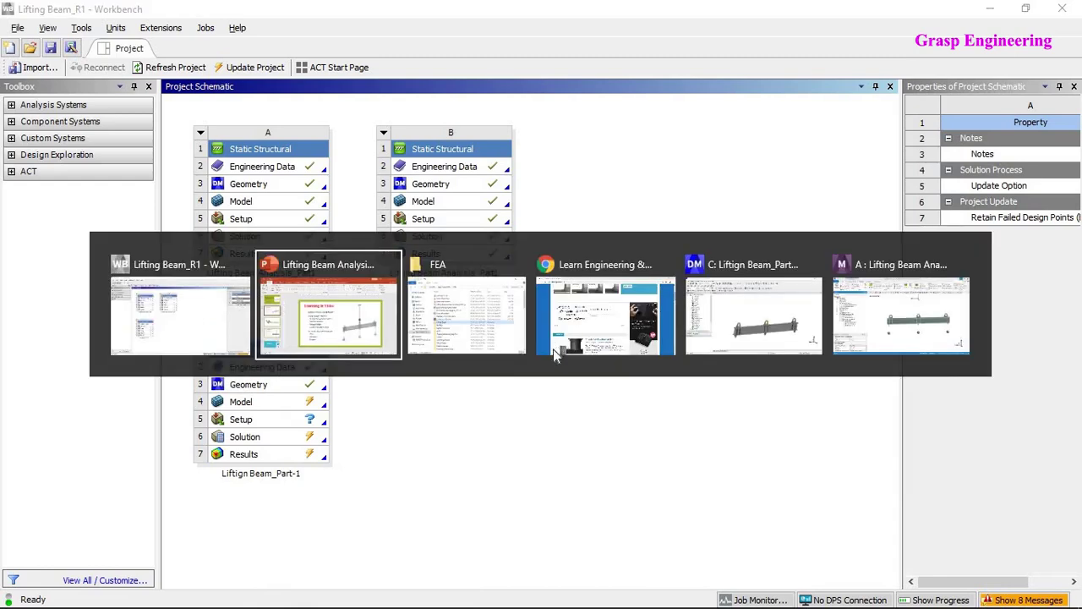
left_click(626, 312)
scroll(485, 483, "up", 5)
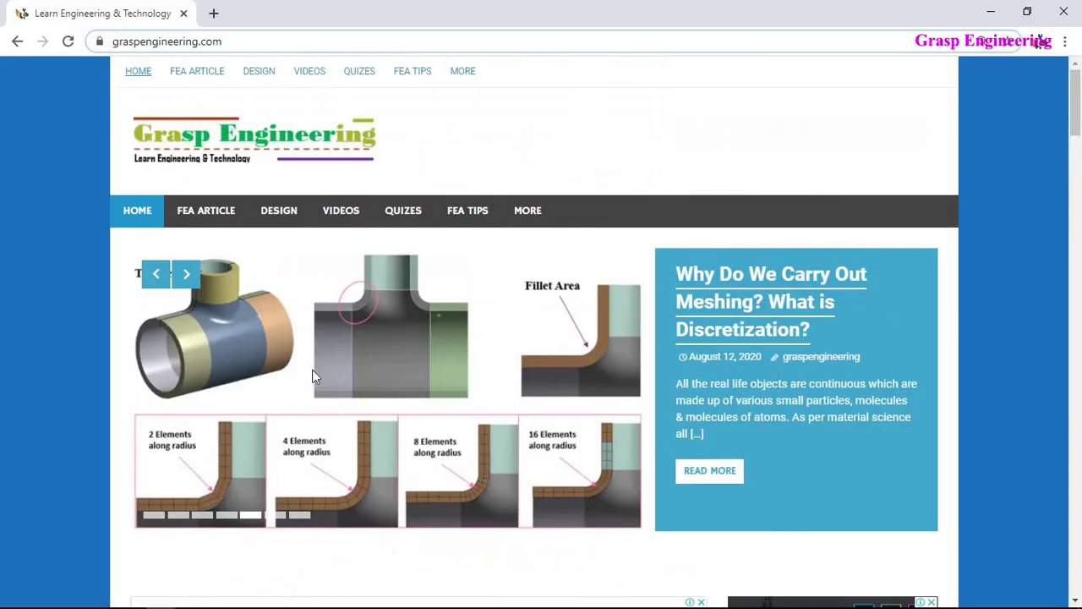
left_click(268, 42)
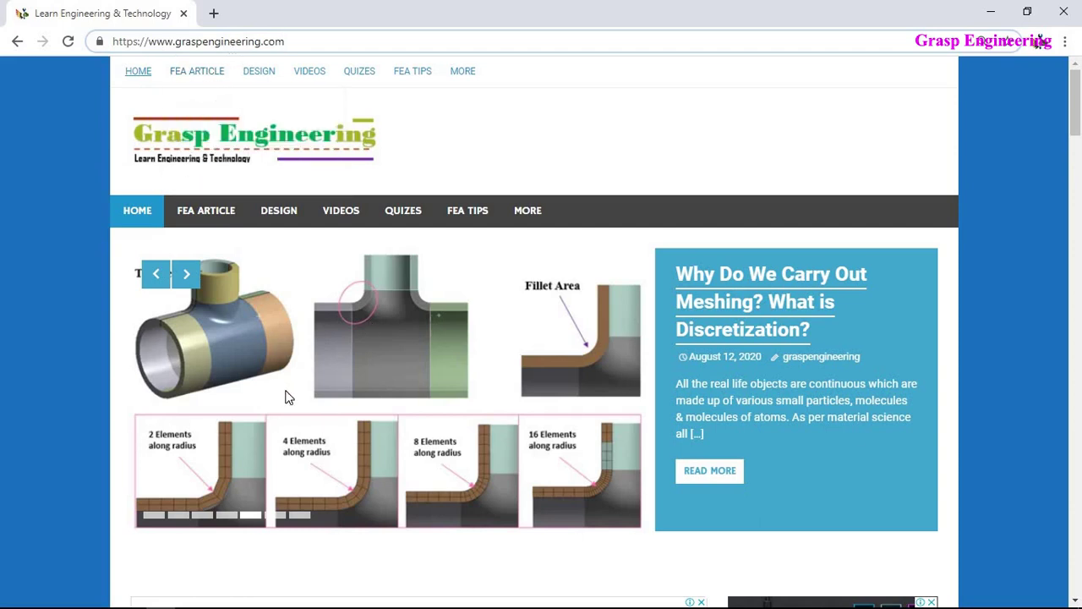
Browse the site's FEA Article and Design categories and open the FEA CAD Geometry listing.
mouse_move(203, 218)
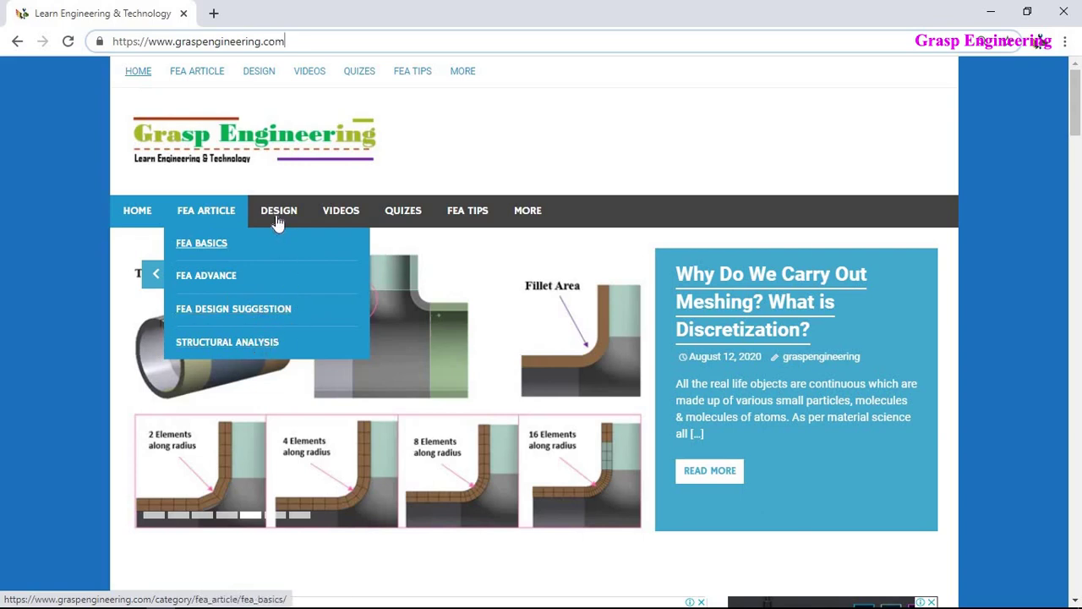
mouse_move(285, 212)
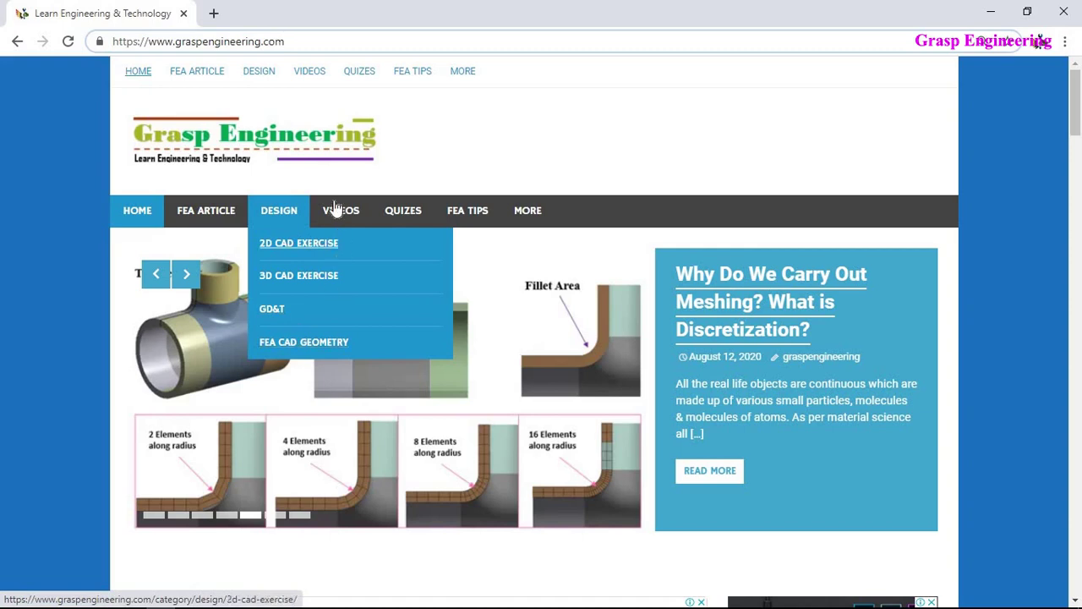
mouse_move(338, 212)
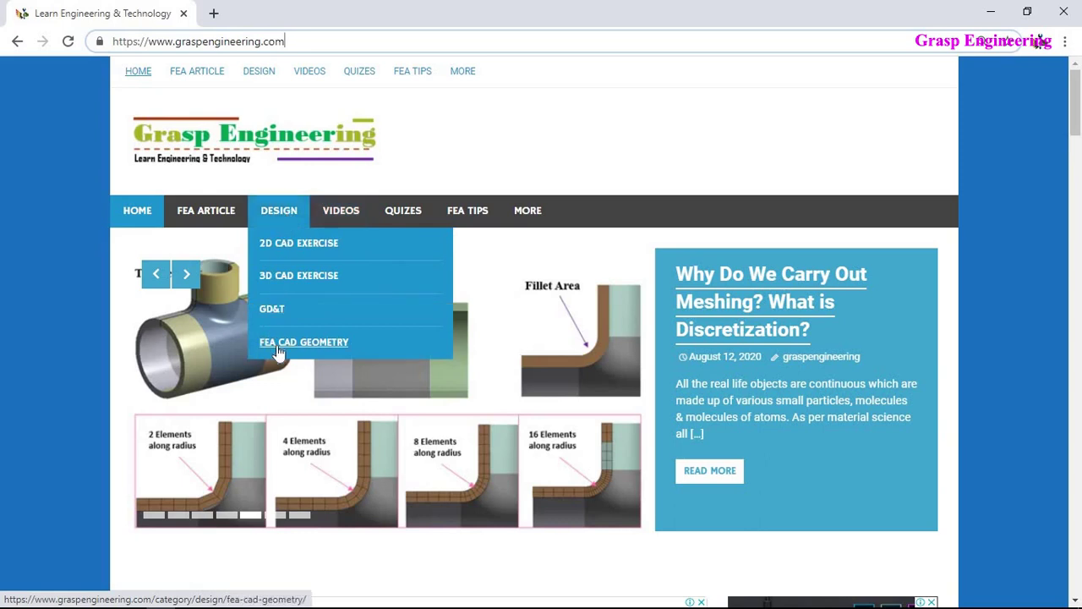
left_click(286, 348)
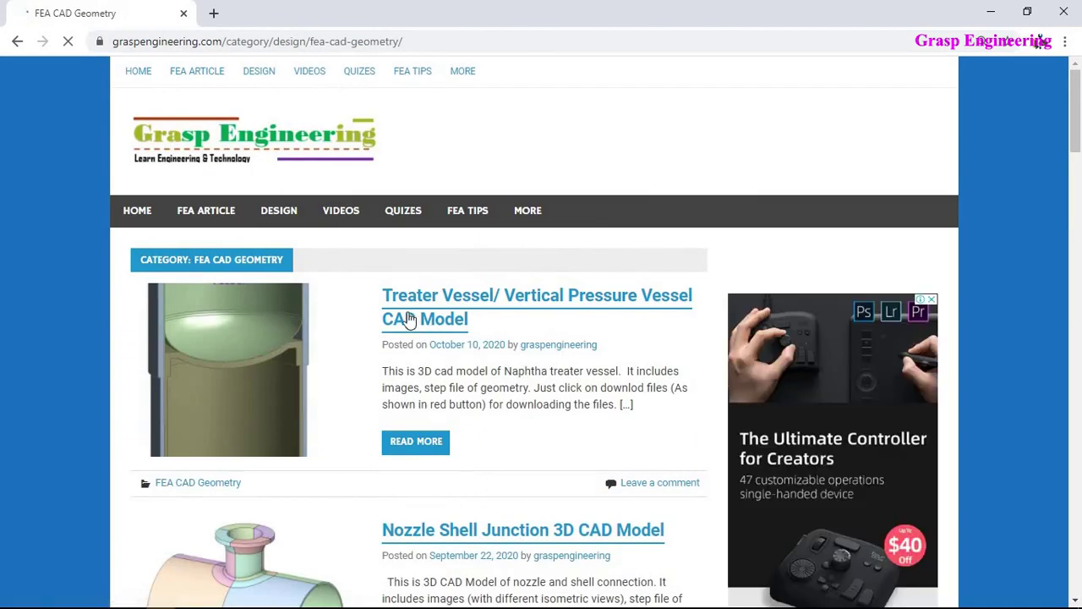
scroll(364, 313, "down", 2)
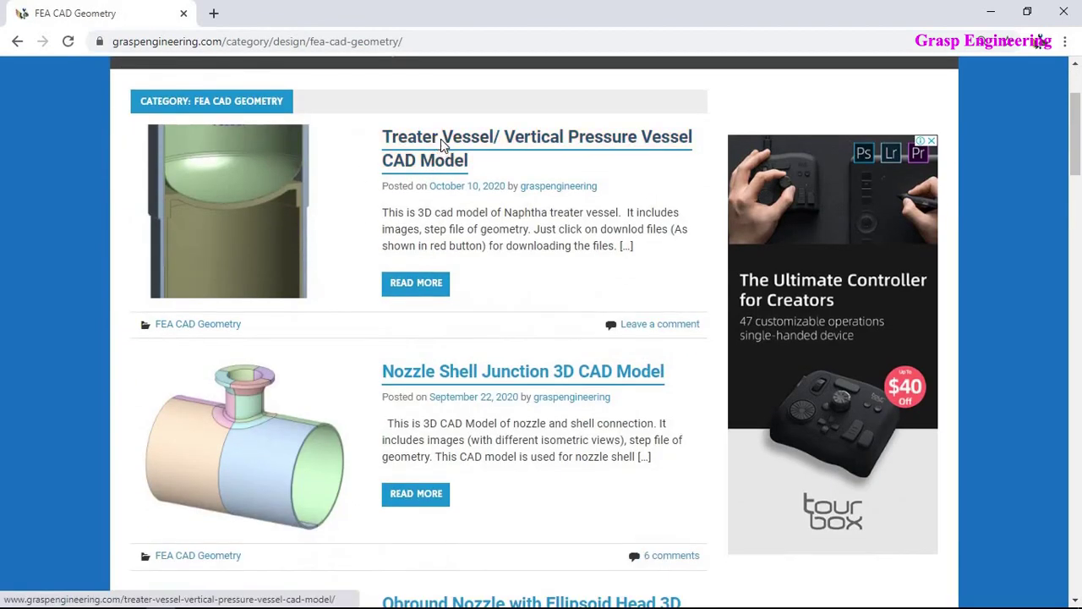
Open the Treater Vessel/ Vertical Pressure Vessel CAD Model post and look over its images and file download area.
left_click(441, 145)
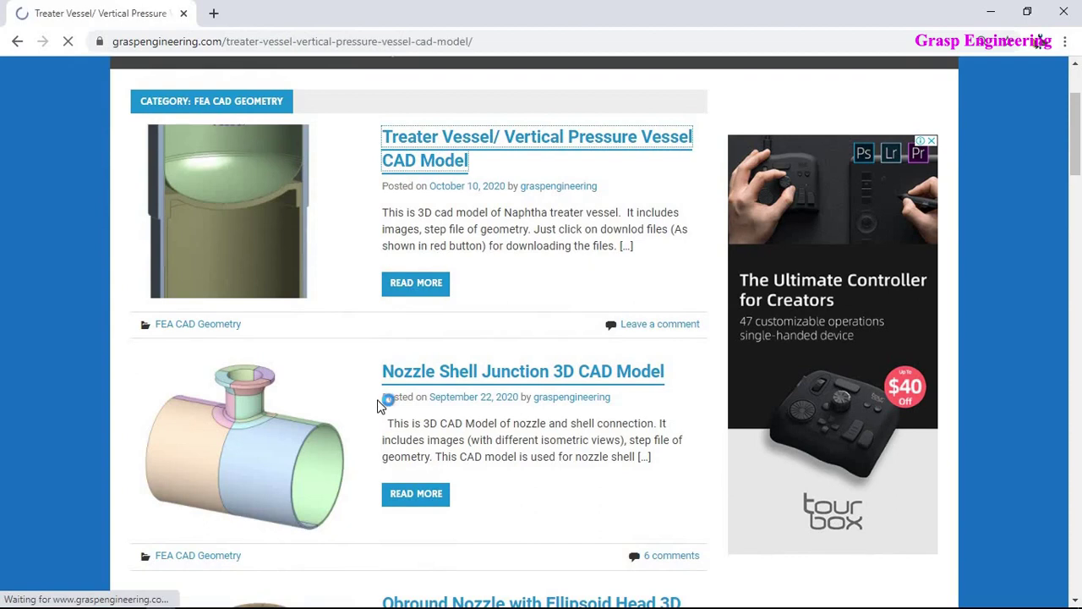
scroll(386, 425, "down", 5)
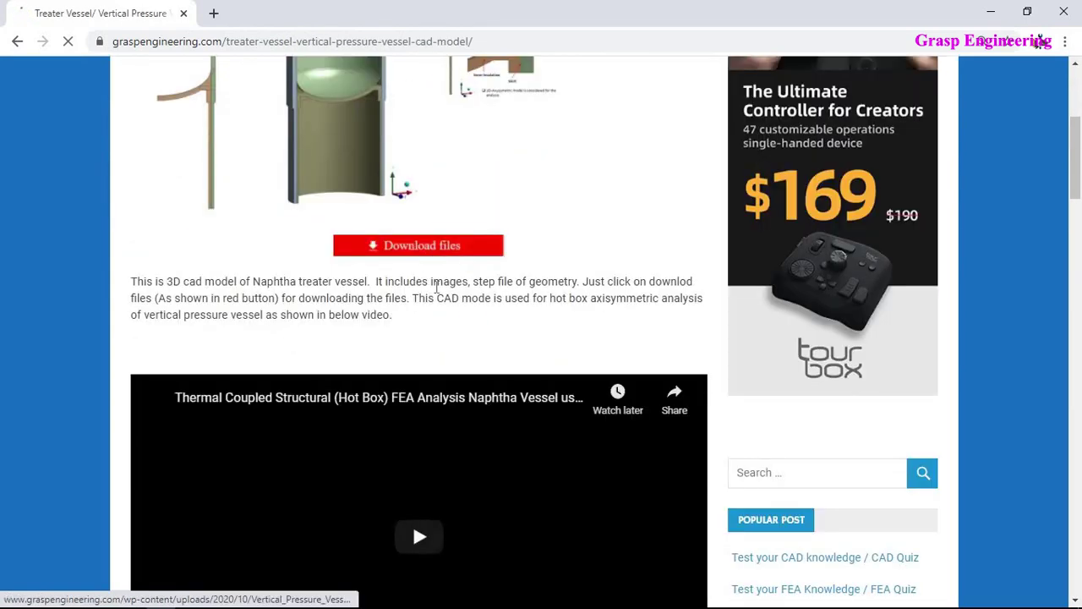
scroll(441, 399, "up", 4)
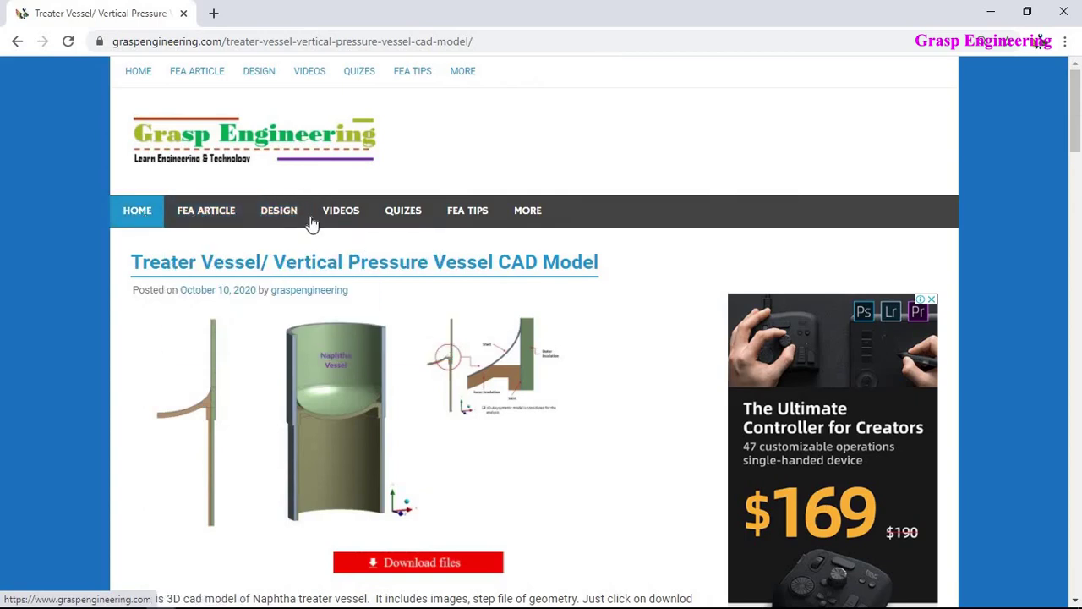
Return to the site's home page and look through the latest posts.
mouse_move(279, 219)
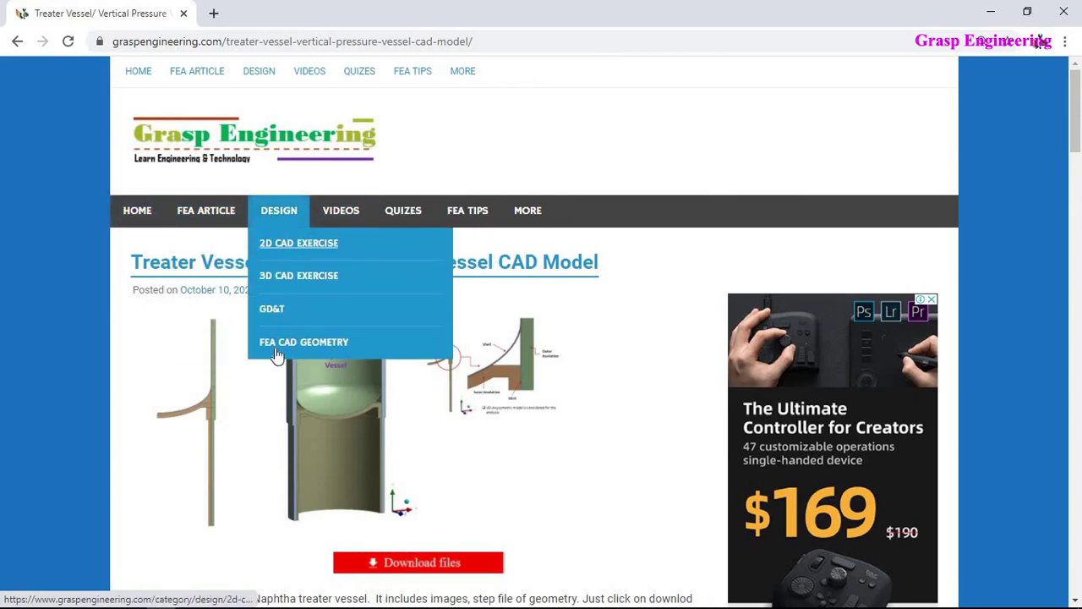
left_click(137, 213)
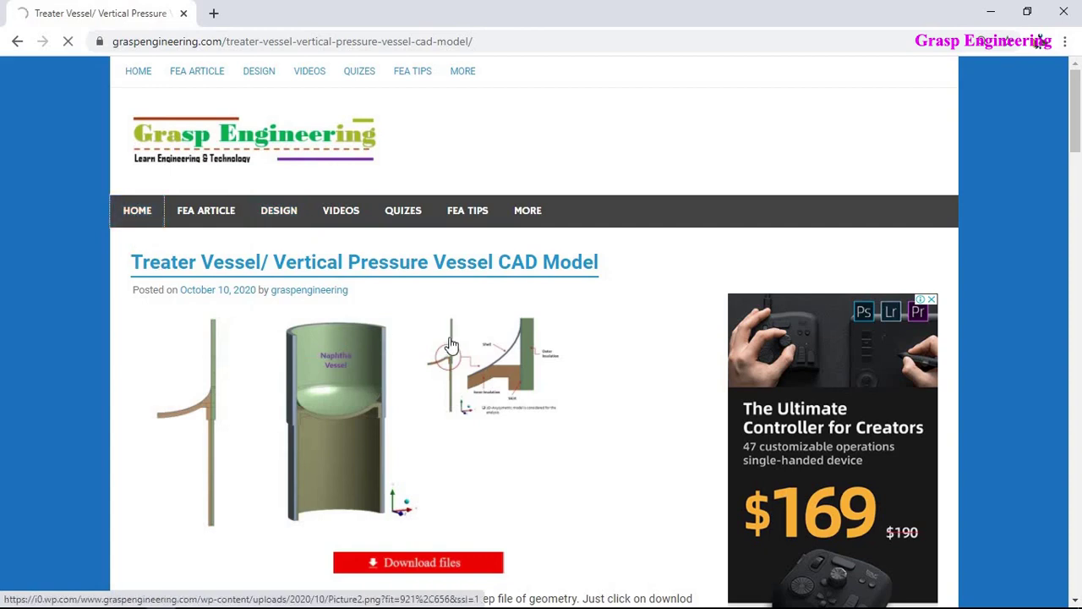
scroll(471, 449, "down", 8)
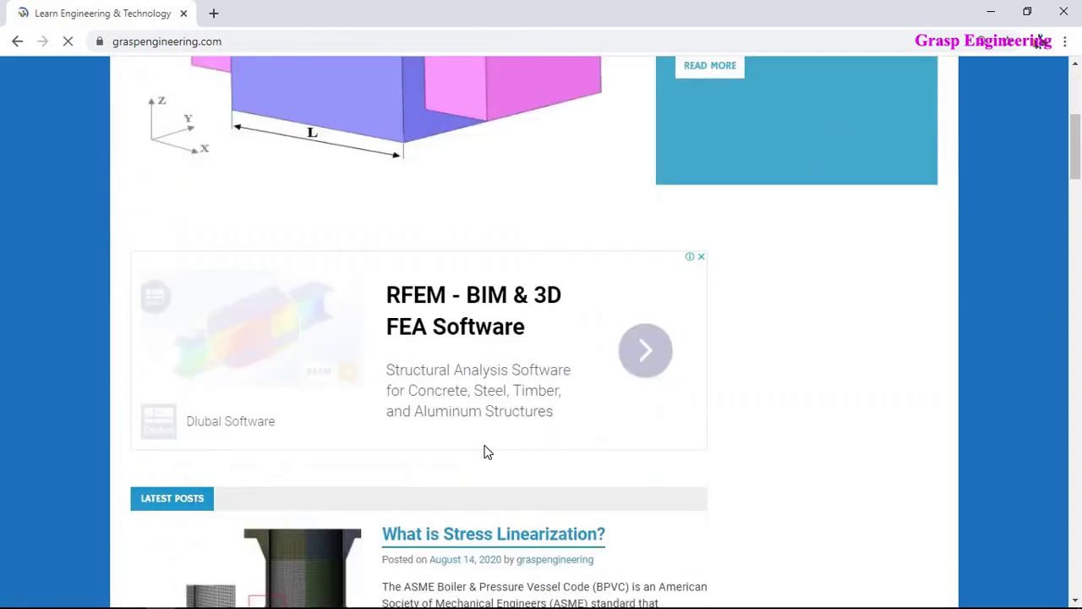
scroll(488, 457, "down", 6)
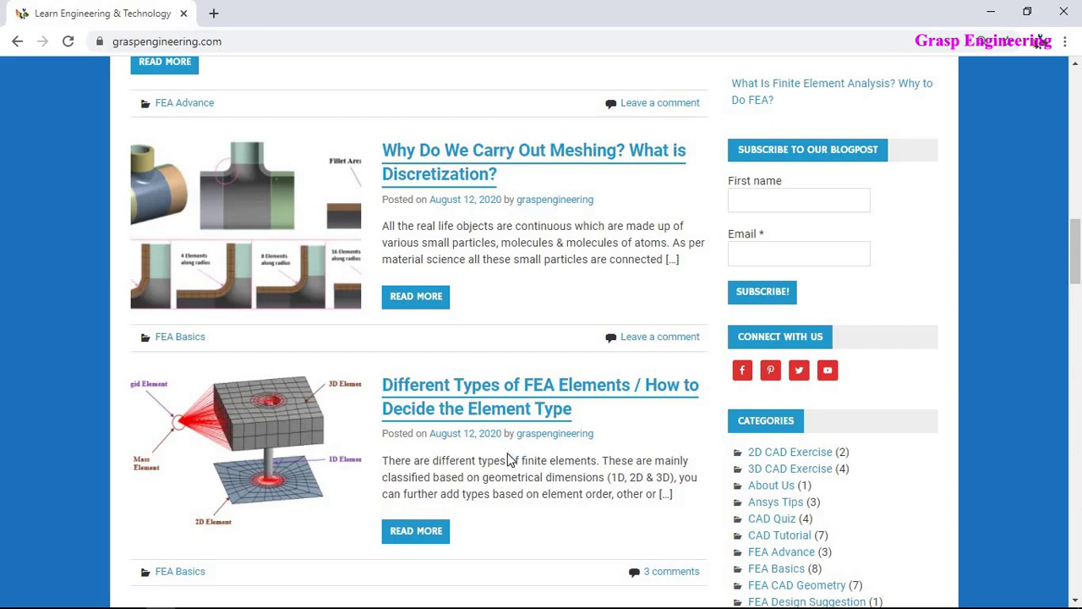
Switch to DesignModeler and examine the whole lifting beam model together with its feature tree.
key("alt+Tab")
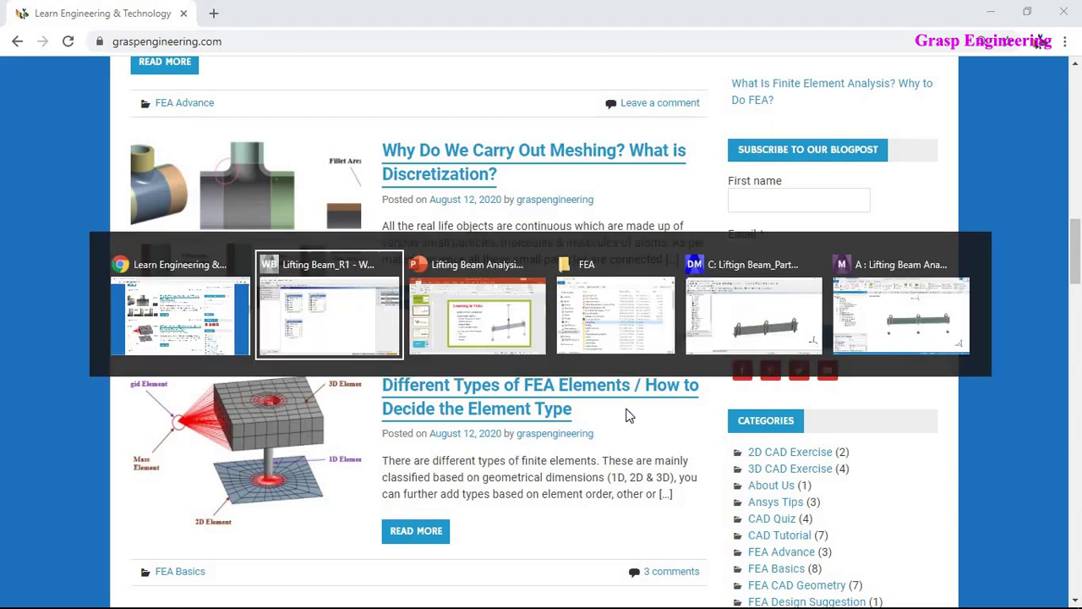
left_click(753, 306)
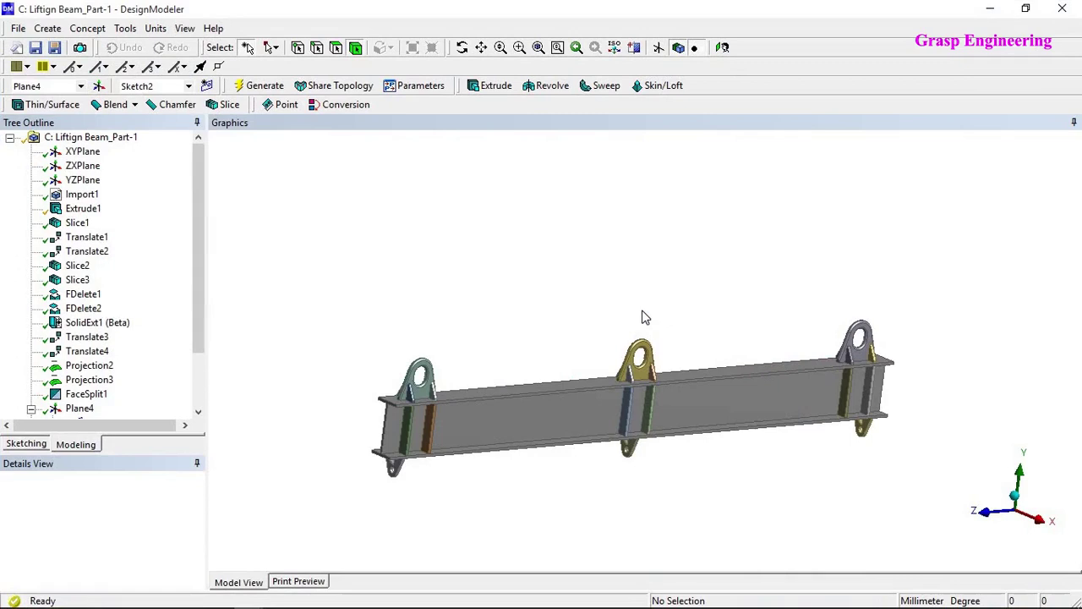
scroll(322, 324, "down", 2)
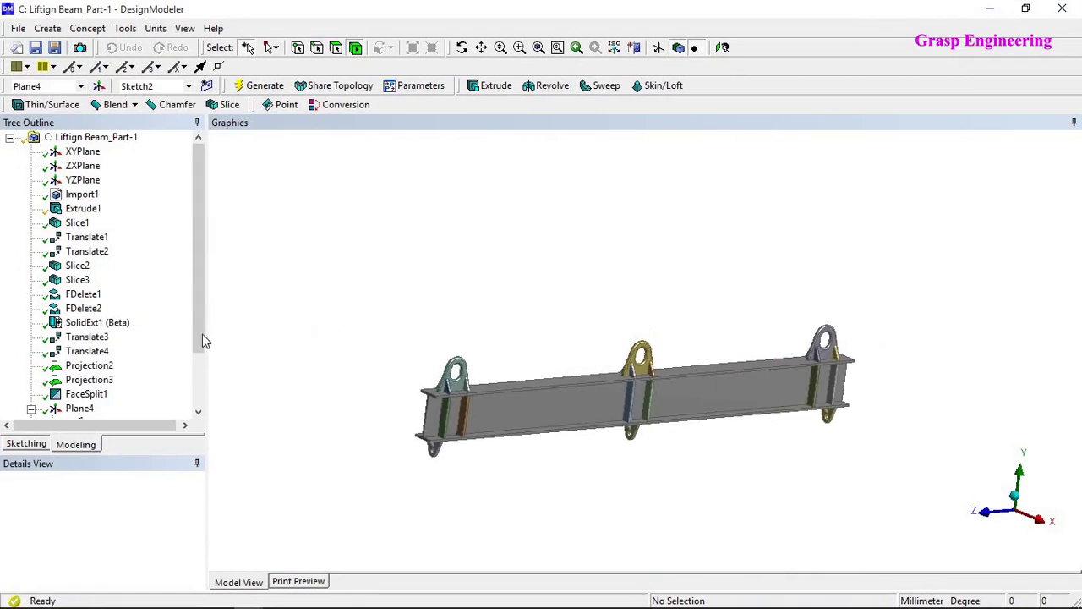
left_click_drag(203, 338, 203, 393)
middle_click_drag(519, 302, 568, 306)
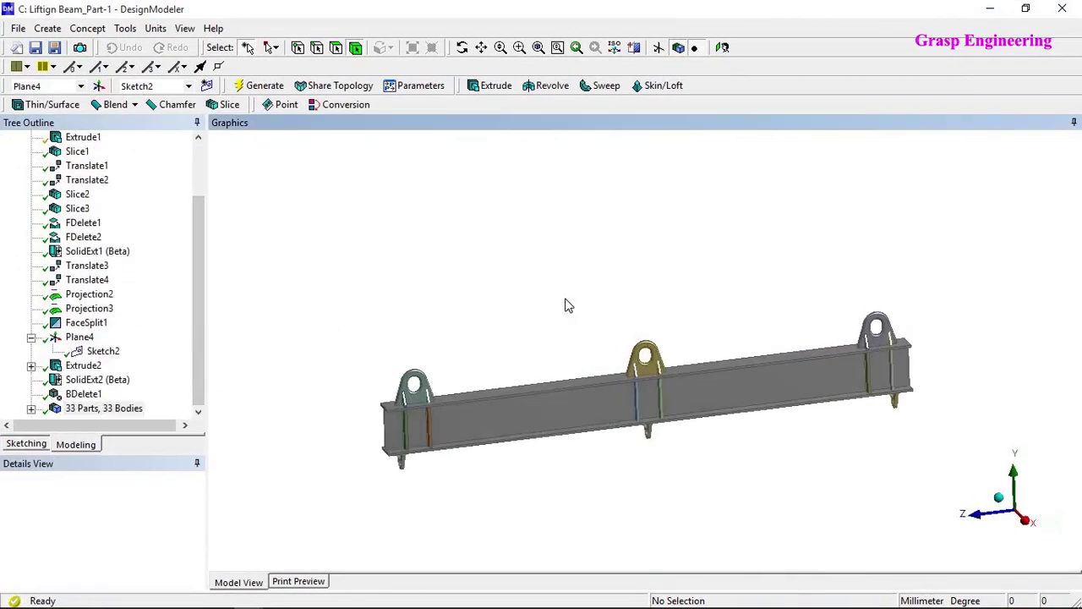
middle_click_drag(591, 406, 587, 273)
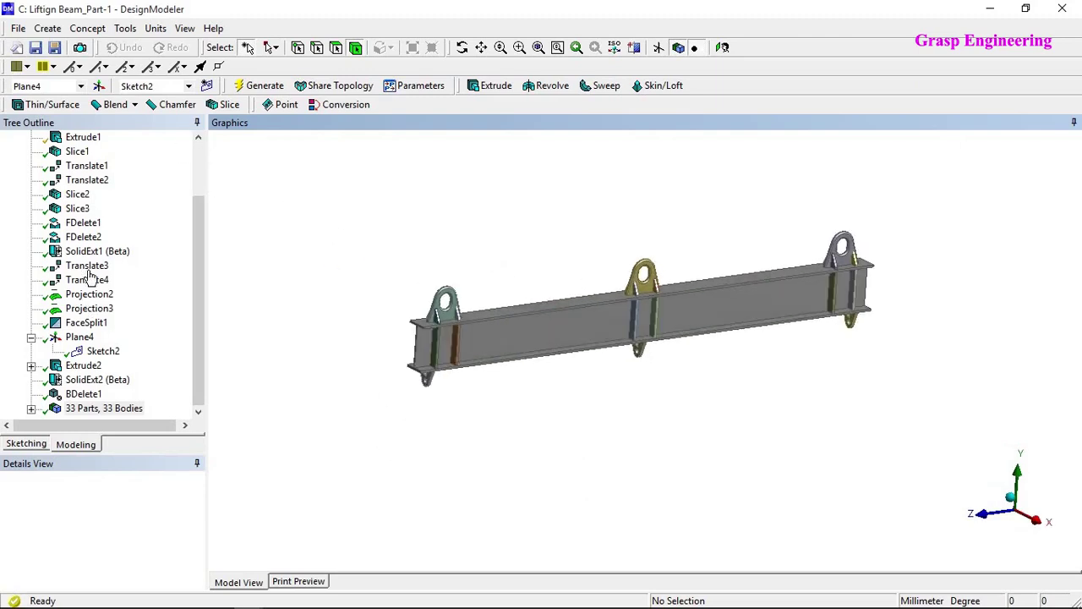
scroll(127, 270, "up", 2)
scroll(134, 292, "down", 2)
Locate the command for importing an external geometry file and review the cleanup operations in the feature tree.
left_click(17, 28)
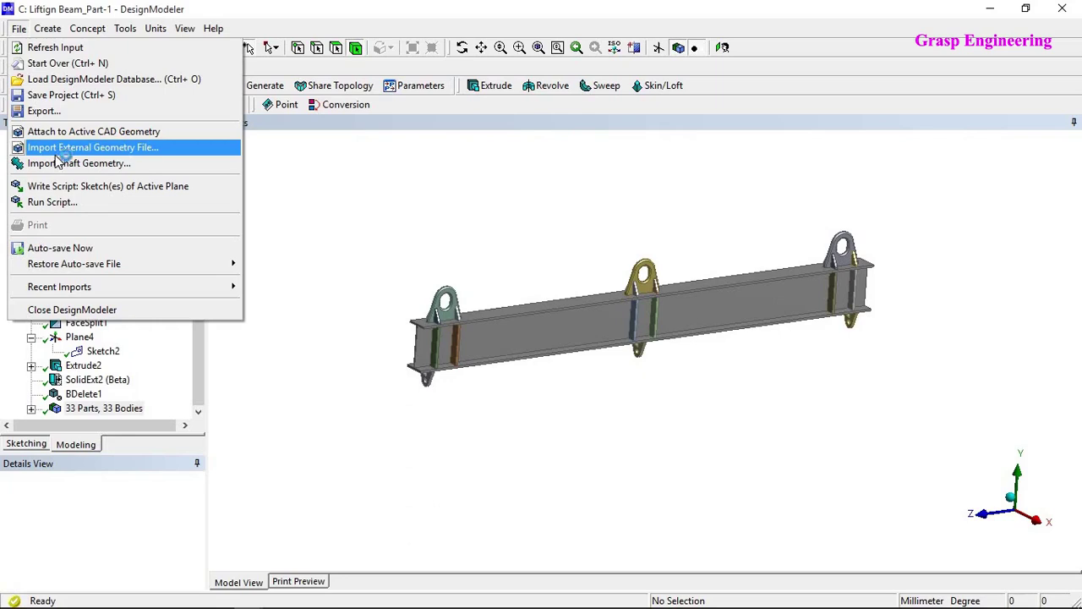
left_click(343, 226)
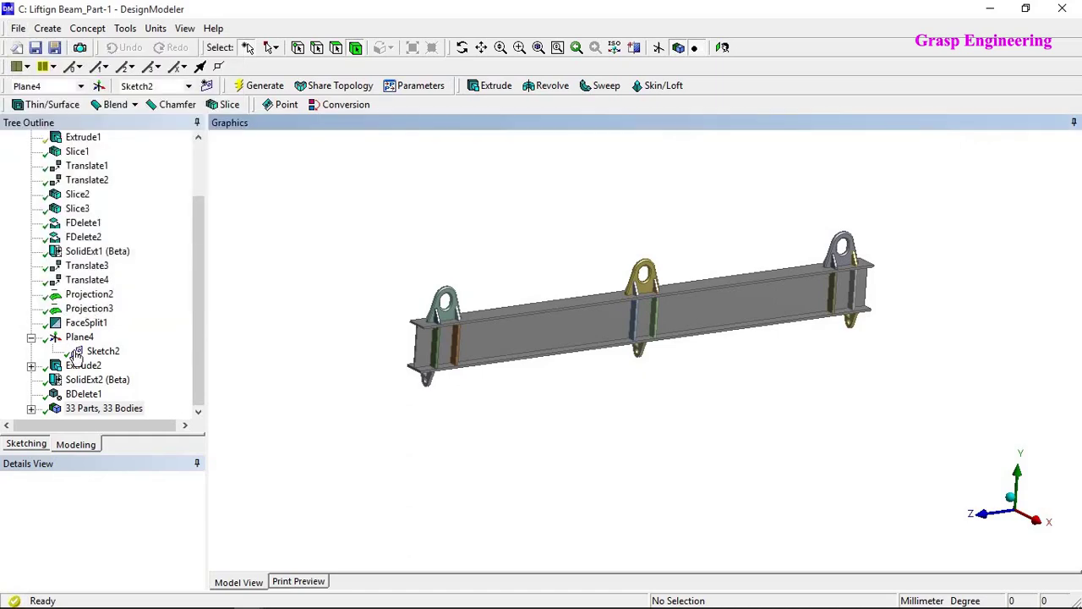
scroll(87, 237, "up", 3)
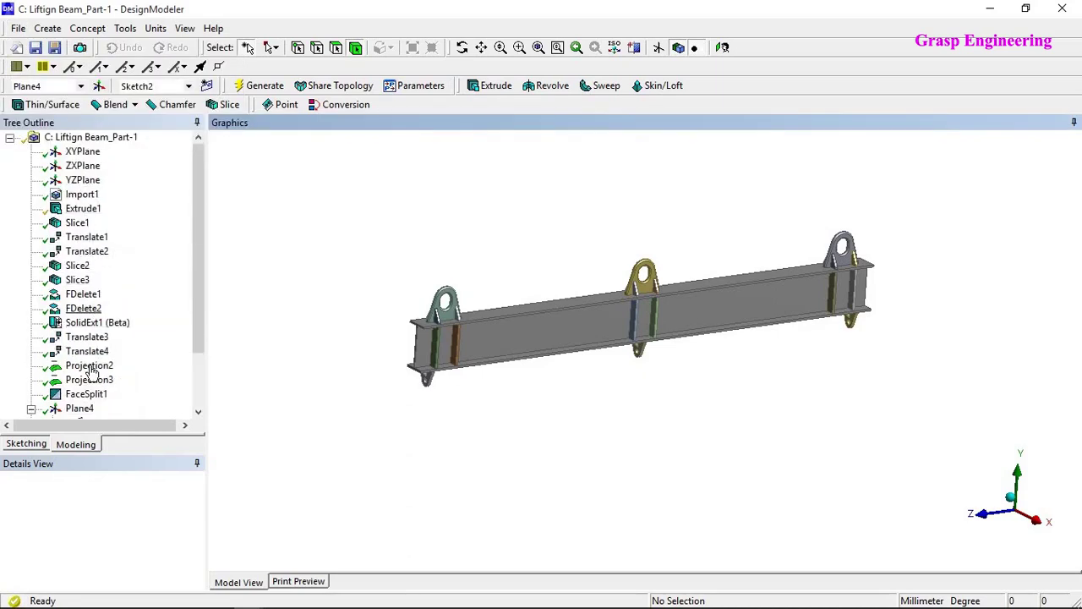
scroll(95, 372, "down", 3)
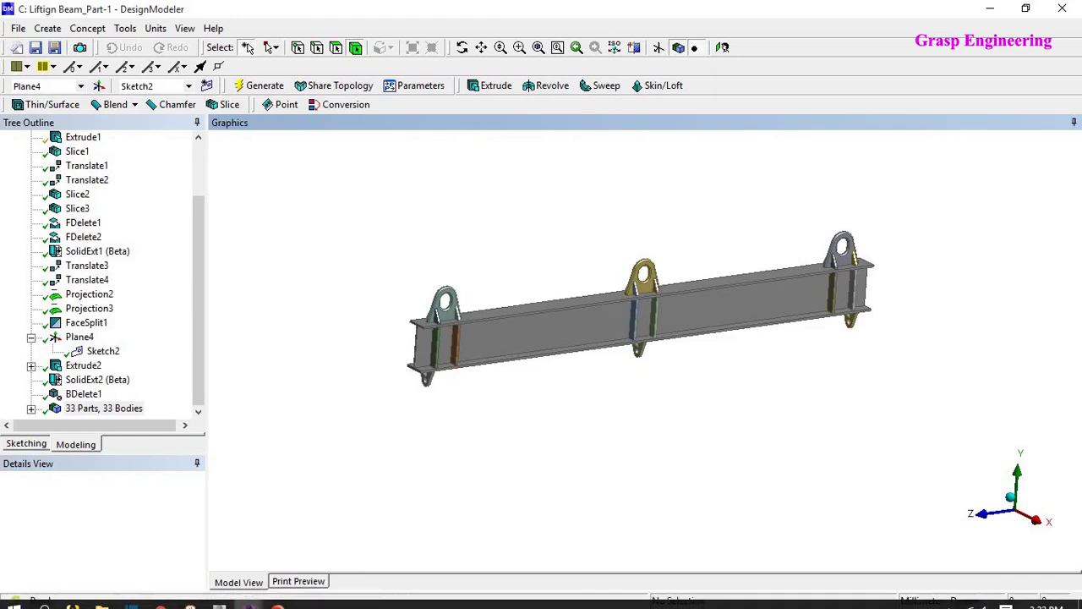
Check the Learning in Video slide in PowerPoint and return to DesignModeler.
left_click(279, 596)
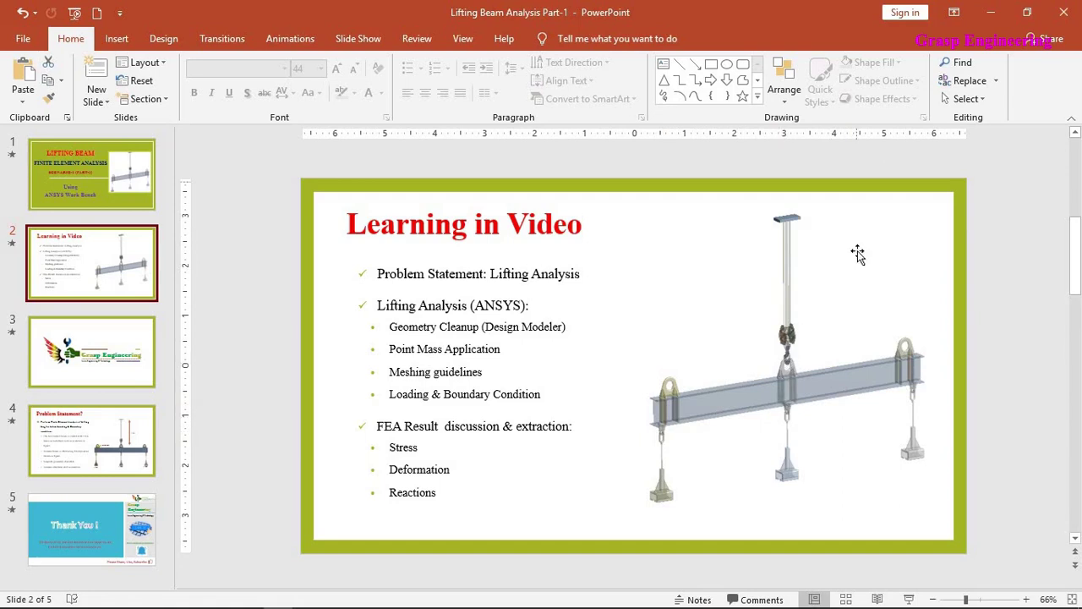
left_click(991, 12)
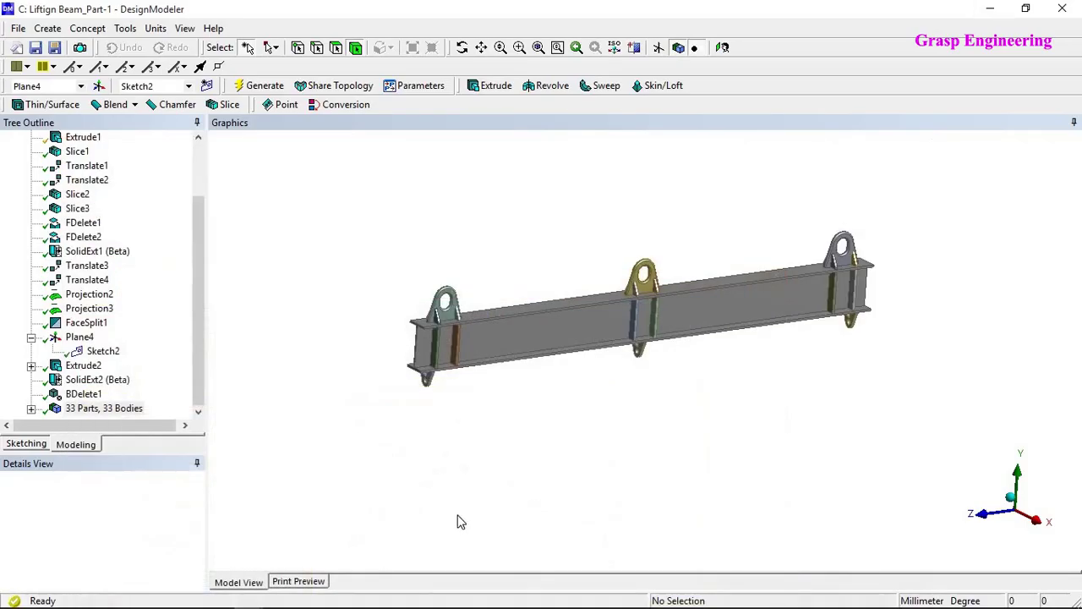
Examine the middle lifting eye on top of the beam and the rounded edges of its slotted hole close up.
middle_click_drag(522, 393, 563, 432)
scroll(612, 429, "up", 4)
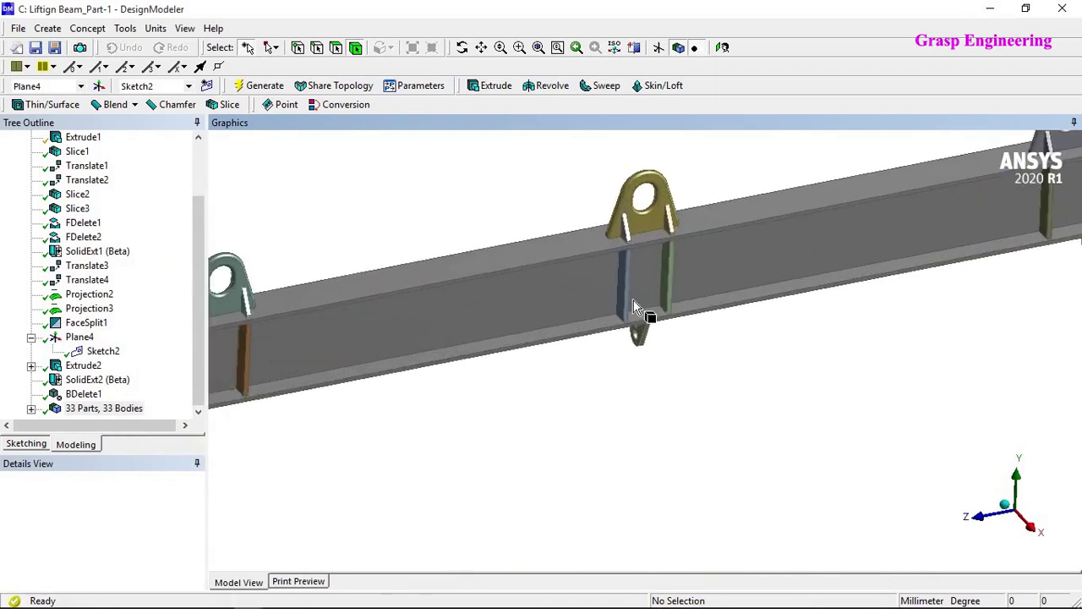
middle_click_drag(633, 300, 676, 466, "ctrl")
scroll(698, 401, "up", 2)
middle_click_drag(699, 402, 625, 336)
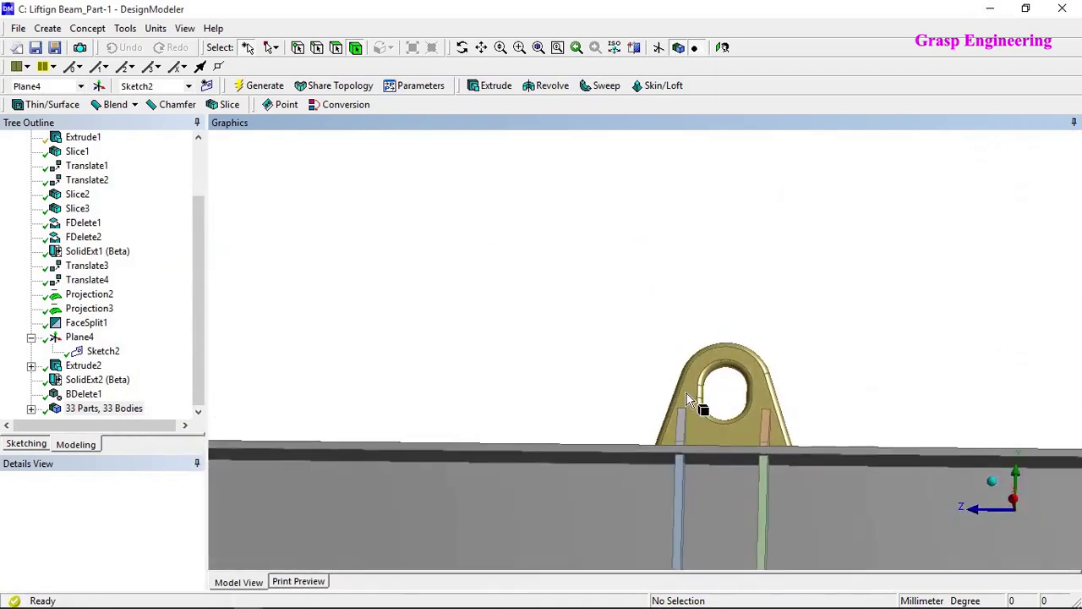
scroll(735, 414, "up", 5)
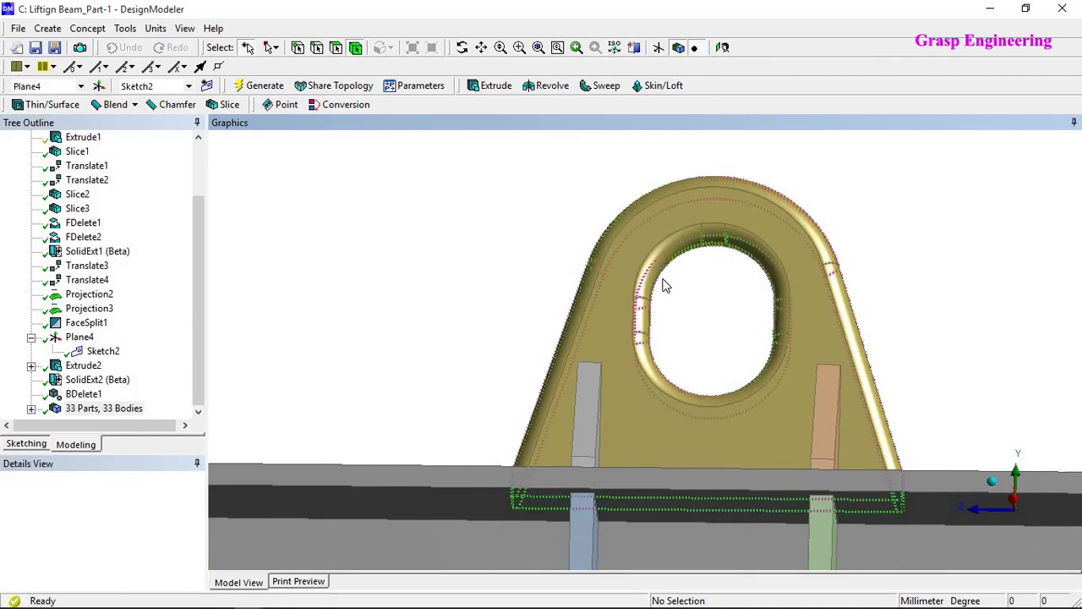
scroll(693, 292, "up", 3)
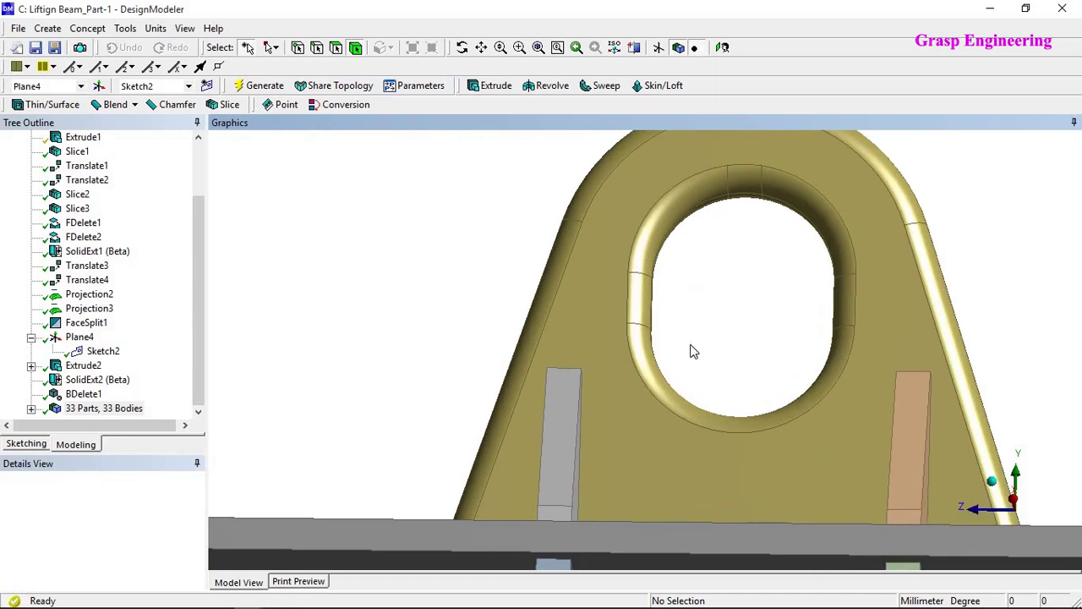
scroll(683, 348, "down", 1)
Inspect the faces forming the rounded upper half of the middle lifting eye's hole by selecting them together, and clear the selection.
middle_click_drag(693, 303, 550, 227)
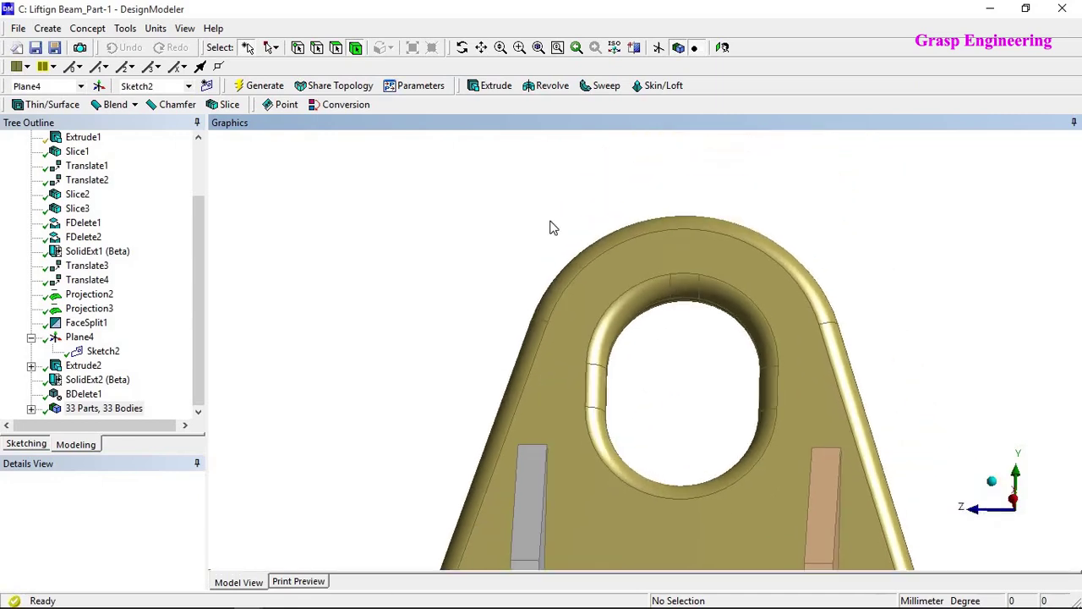
left_click(337, 49)
mouse_move(620, 315)
left_mouse_down()
mouse_move(632, 322)
mouse_move(685, 285)
mouse_move(709, 297)
left_mouse_up()
left_click(711, 303, "ctrl")
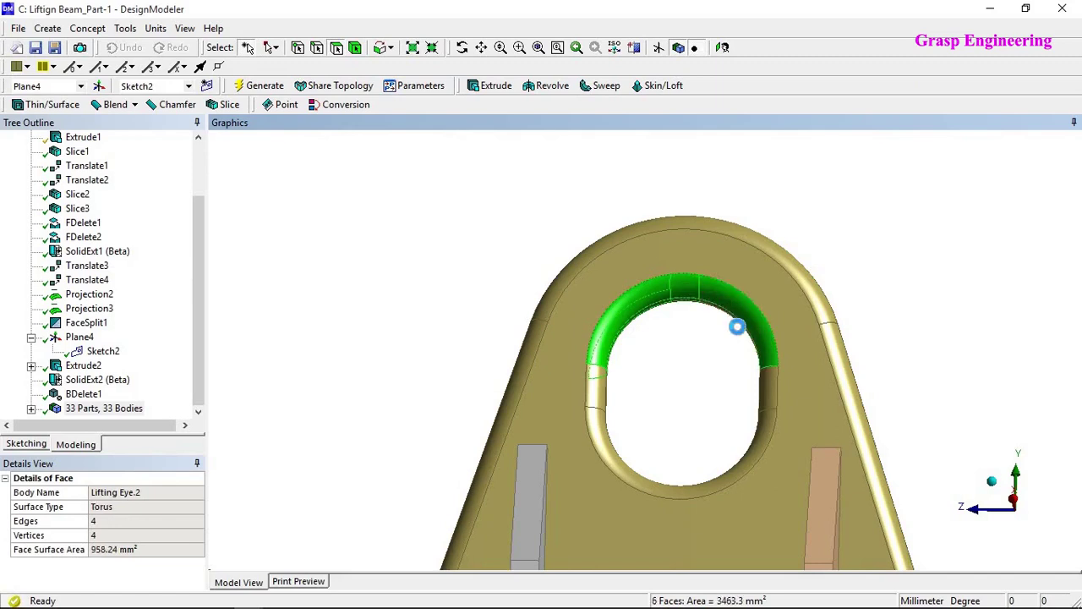
left_click(741, 326, "ctrl")
left_click(749, 333, "ctrl")
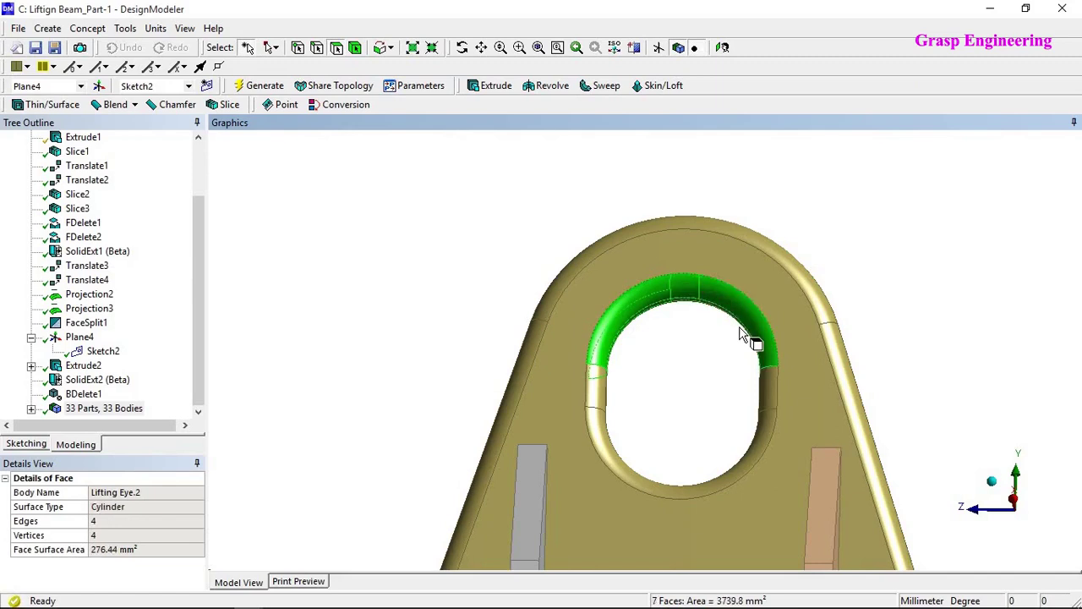
left_click(693, 341)
Select the short middle segment of faces at the top of the lifting eye's hole and examine it from another angle.
middle_click_drag(694, 340, 689, 307)
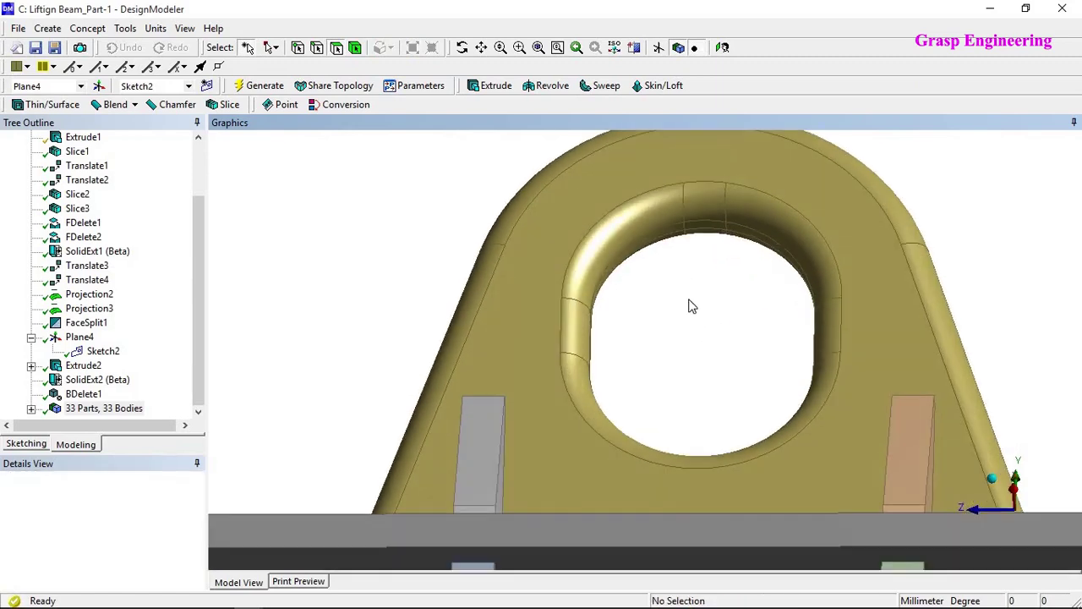
left_click_drag(705, 212, 709, 228)
left_click(708, 232, "ctrl")
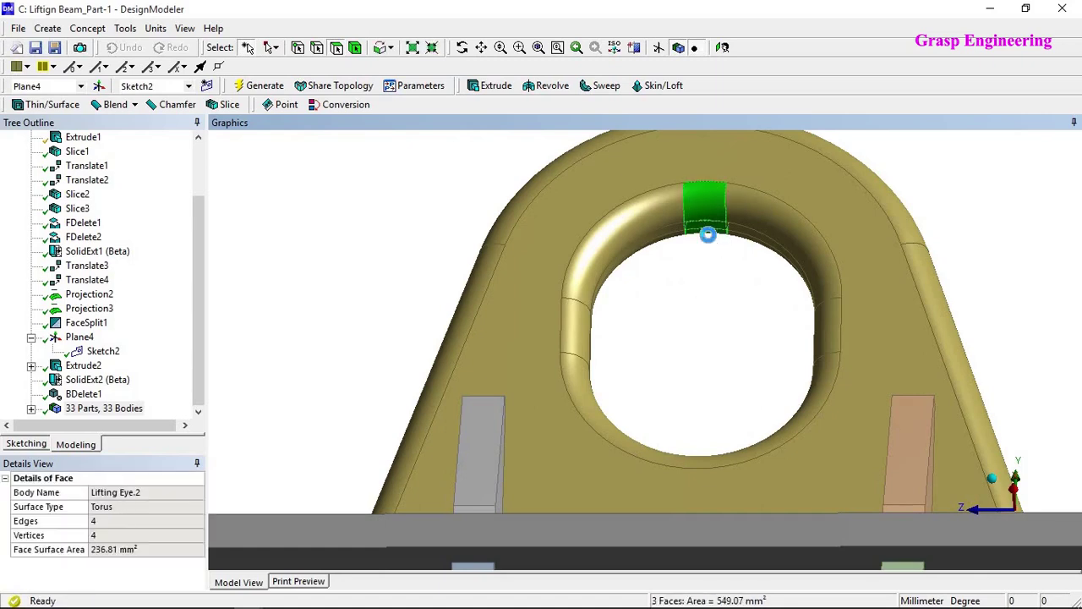
middle_click_drag(647, 343, 627, 353)
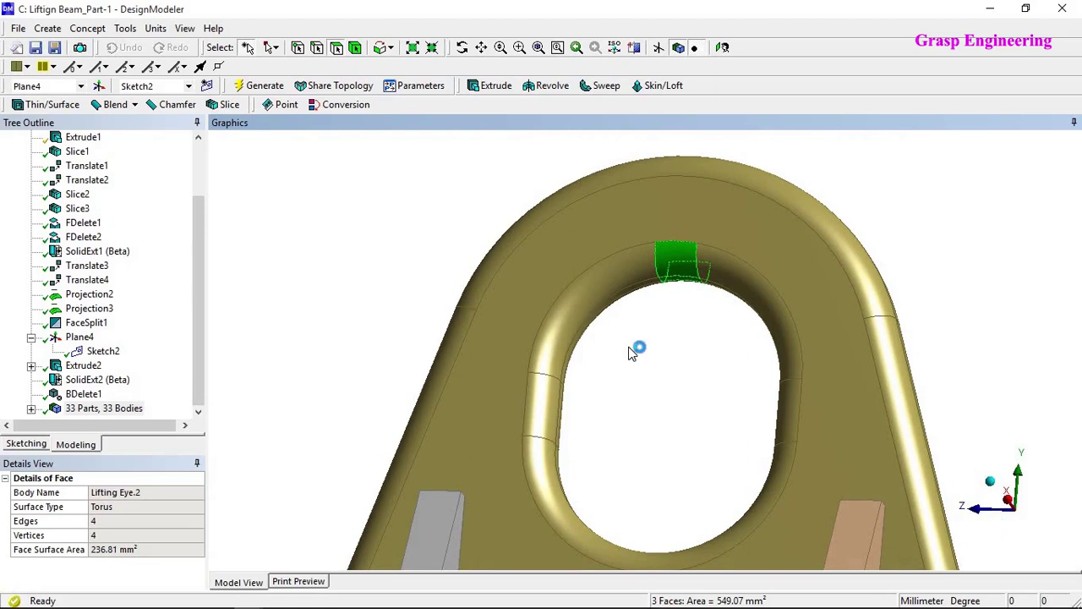
Inspect the curved faces beside the hole's top segment by selecting them through the plate thickness, and clear the selection.
left_click(615, 317)
left_click(590, 328)
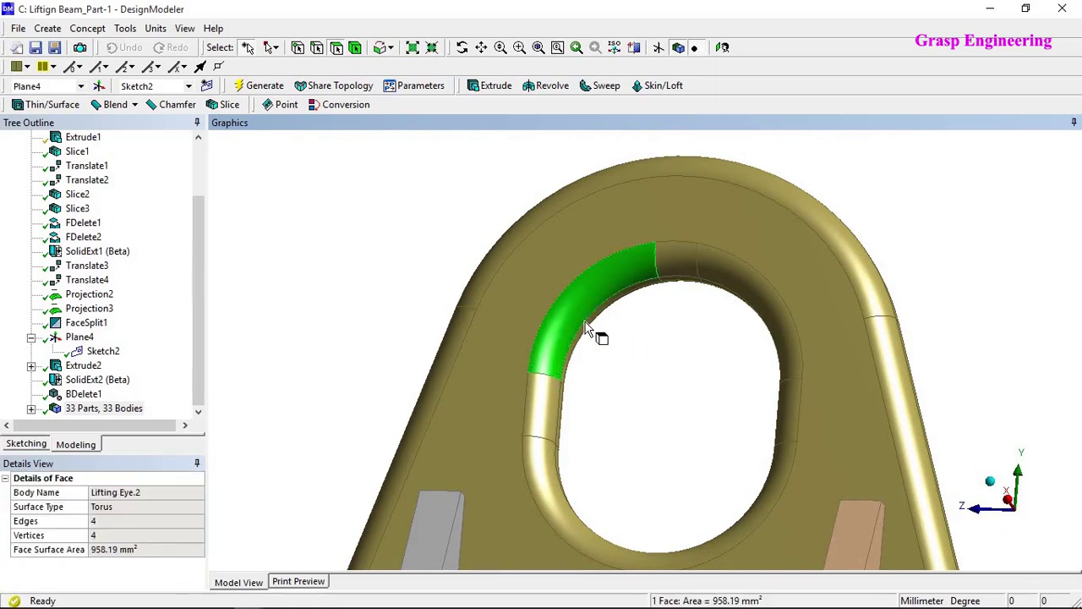
left_click(633, 295, "ctrl")
left_click(601, 319, "ctrl")
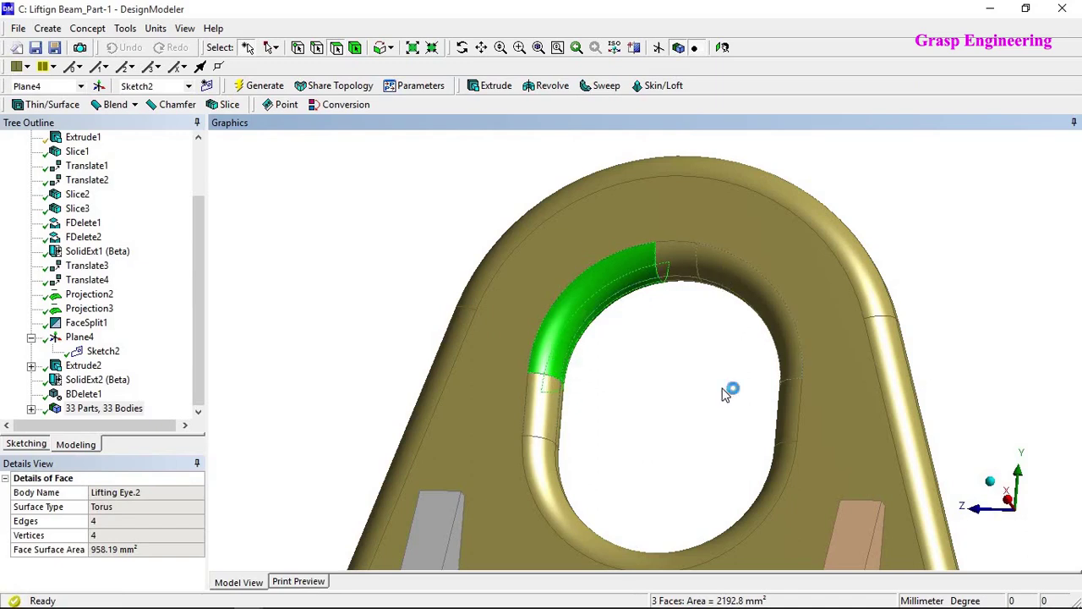
left_click(649, 347)
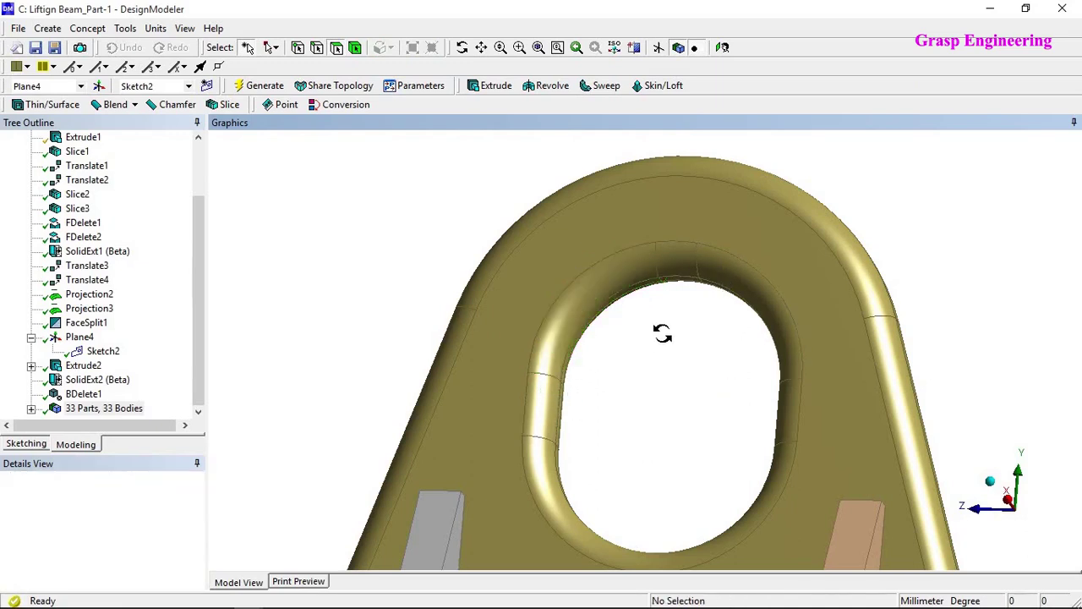
Check the narrow faces at the top centre of the lifting eye's hole once more and clear the selection.
middle_click_drag(660, 331, 684, 326)
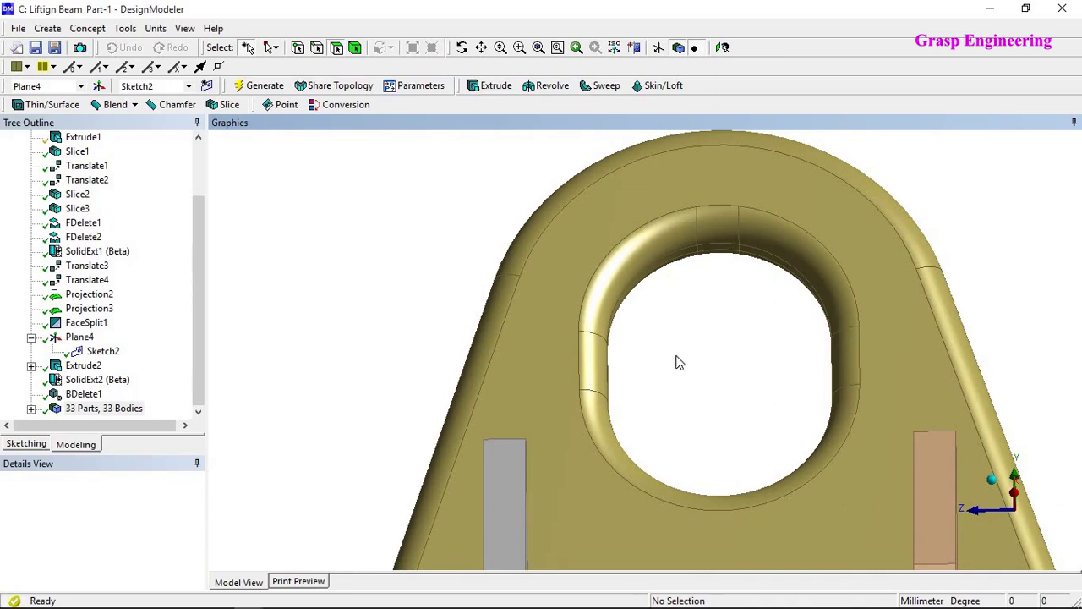
scroll(680, 362, "down", 2)
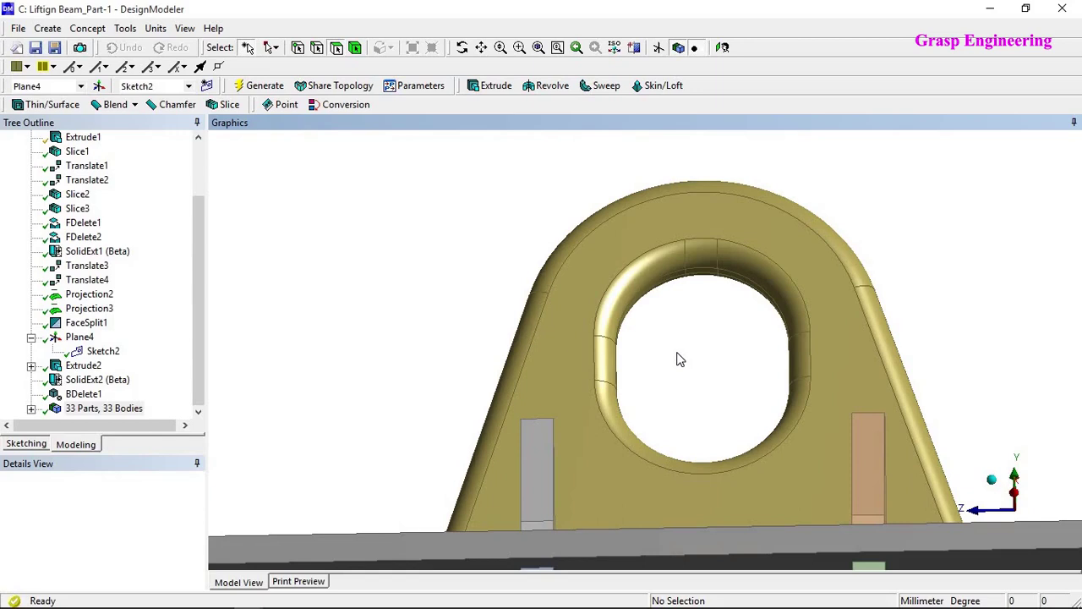
left_click(703, 286)
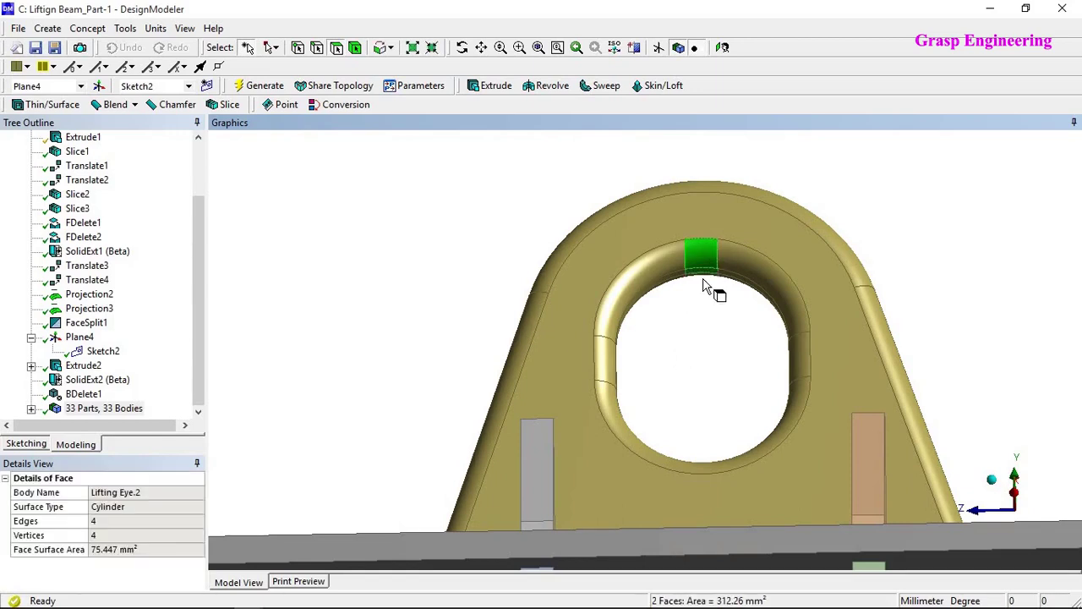
left_click(683, 318)
scroll(681, 320, "down", 3)
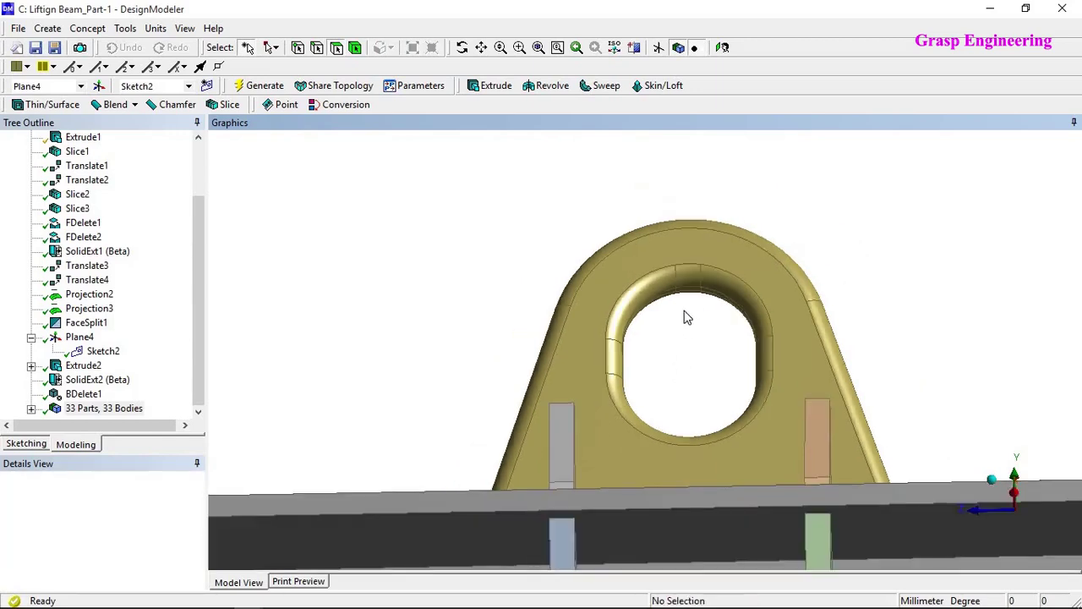
scroll(682, 319, "up", 2)
middle_click_drag(682, 318, 700, 292)
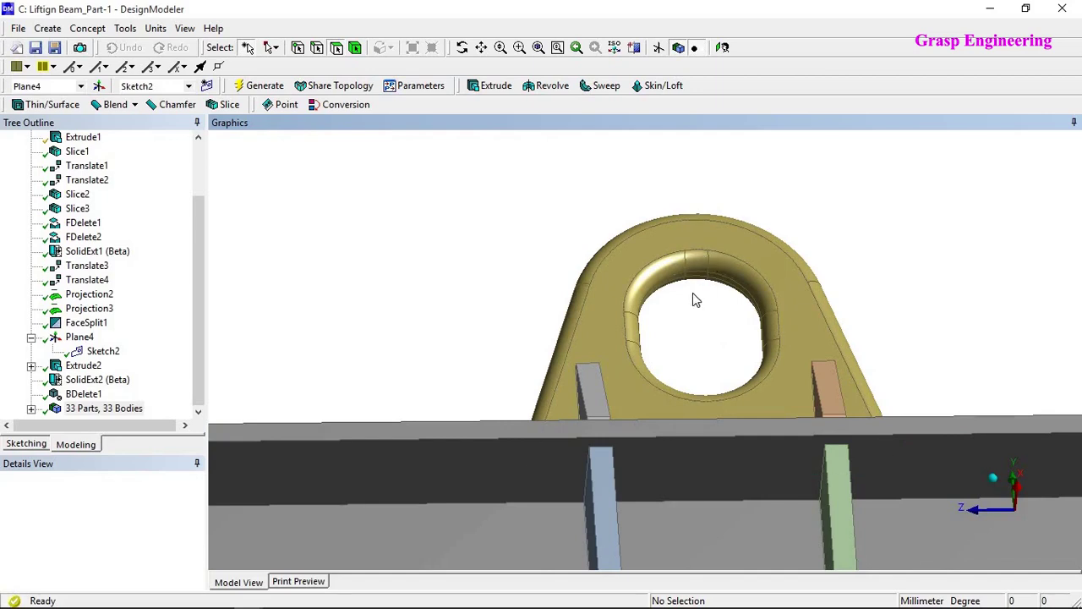
View the whole lifting beam and expand the parts and bodies list in the tree to review its stiffeners and lifting eyes.
scroll(688, 299, "down", 3)
mouse_move(698, 302)
middle_mouse_down()
mouse_move(657, 364)
mouse_move(681, 302)
middle_mouse_up()
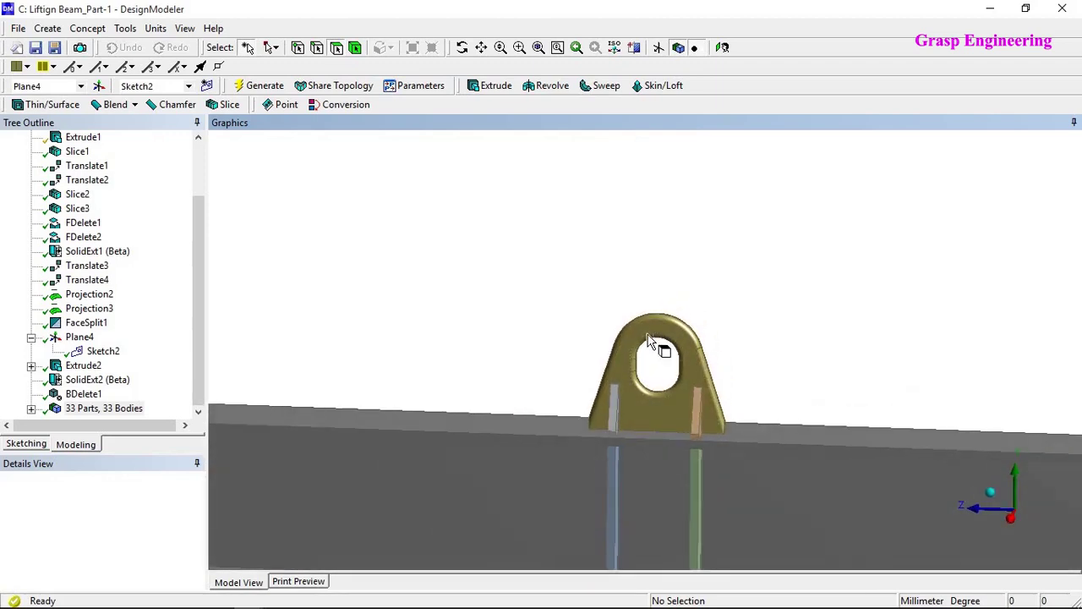
scroll(733, 250, "down", 3)
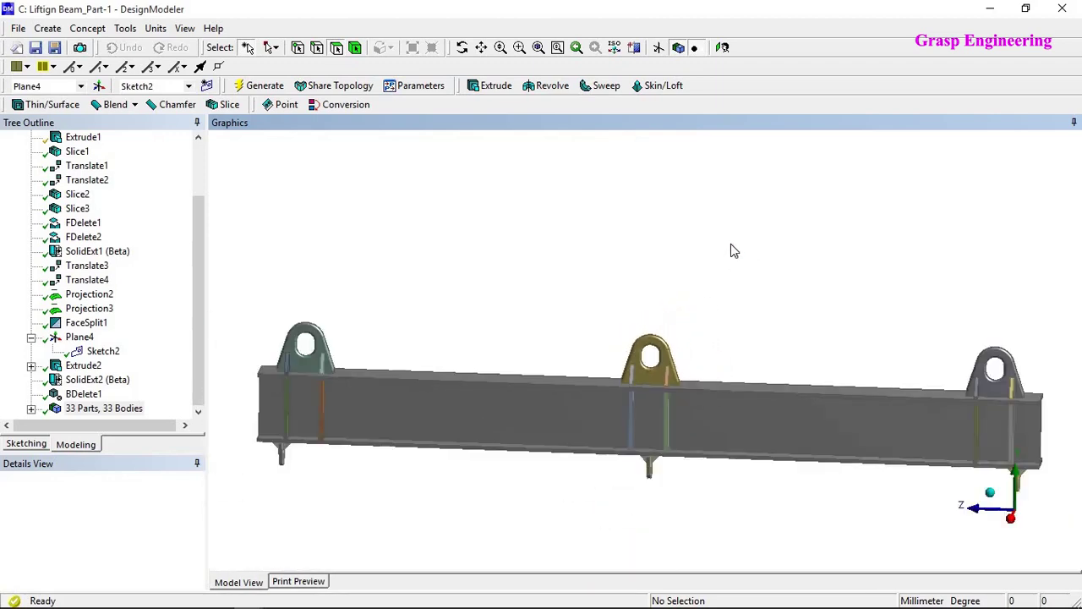
scroll(731, 263, "down", 2)
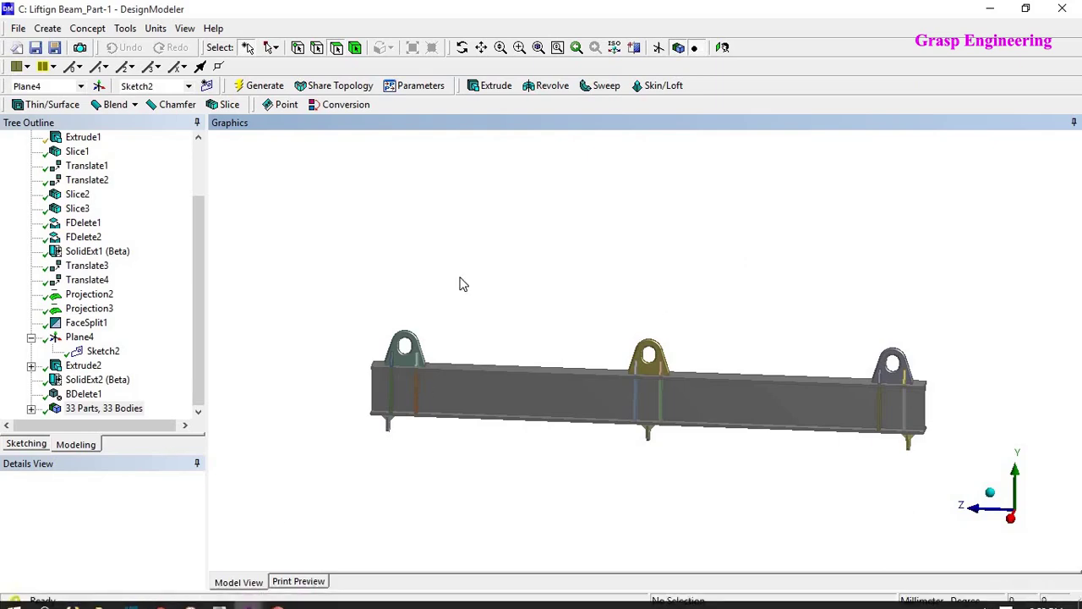
mouse_move(612, 343)
middle_mouse_down()
mouse_move(599, 384)
mouse_move(592, 343)
middle_mouse_up()
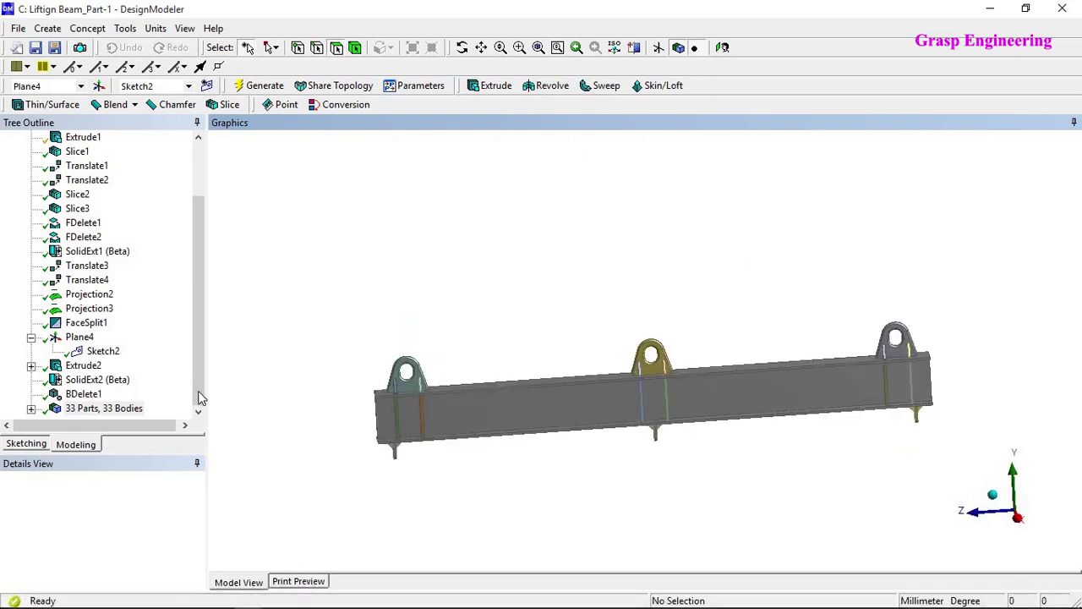
left_click(32, 408)
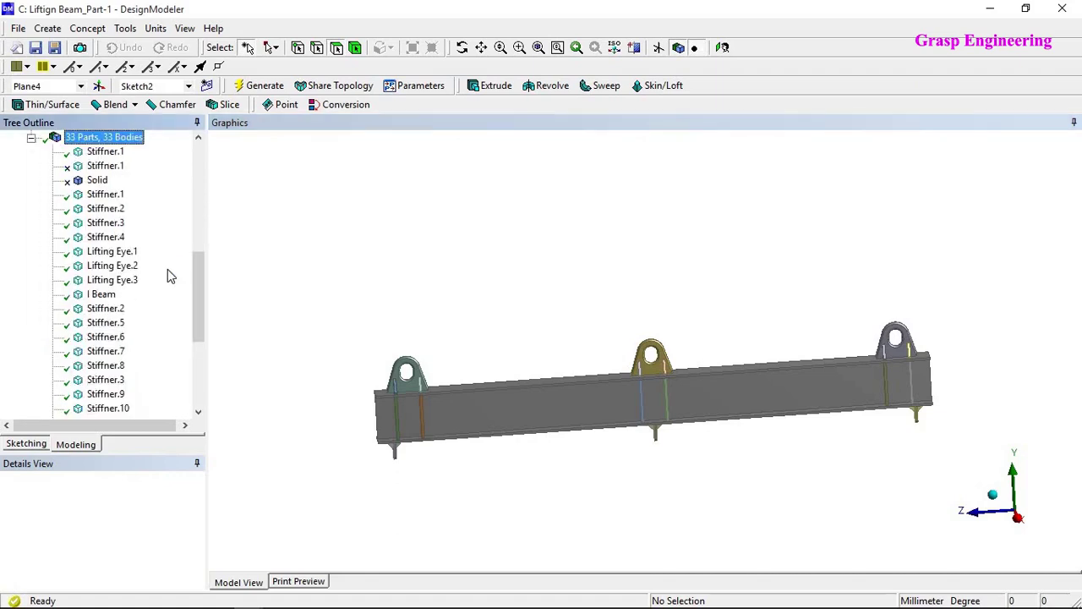
scroll(168, 276, "down", 5)
Examine the lower lifting eyes and stiffeners at the beam's end from below and return to the full side view.
middle_click_drag(514, 357, 727, 314)
scroll(554, 406, "up", 2)
scroll(577, 339, "up", 3)
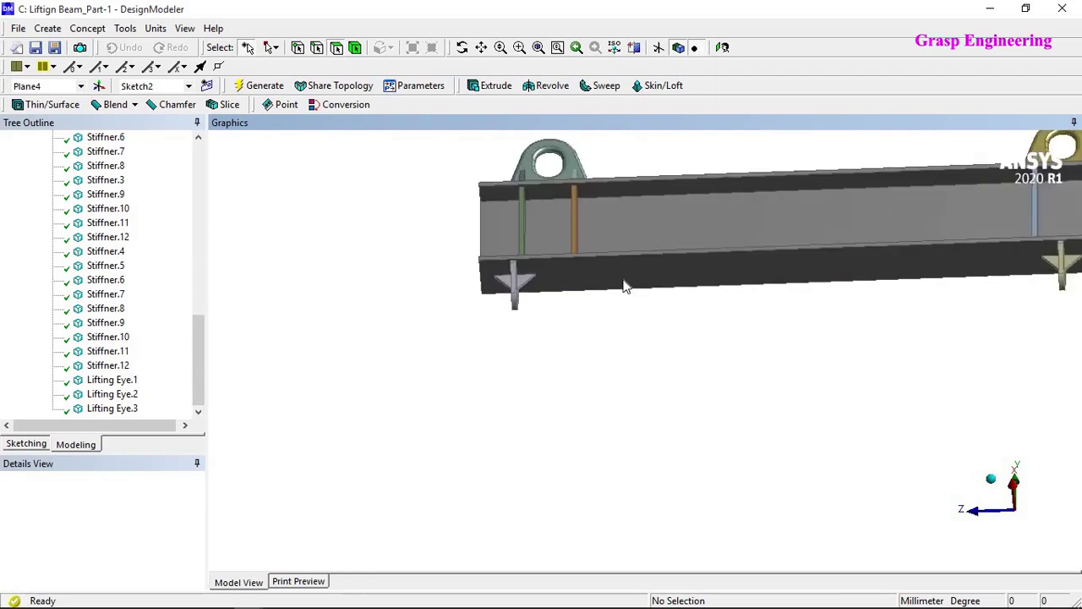
middle_click_drag(623, 286, 583, 401)
scroll(637, 321, "down", 4)
middle_click_drag(639, 321, 518, 337, "ctrl")
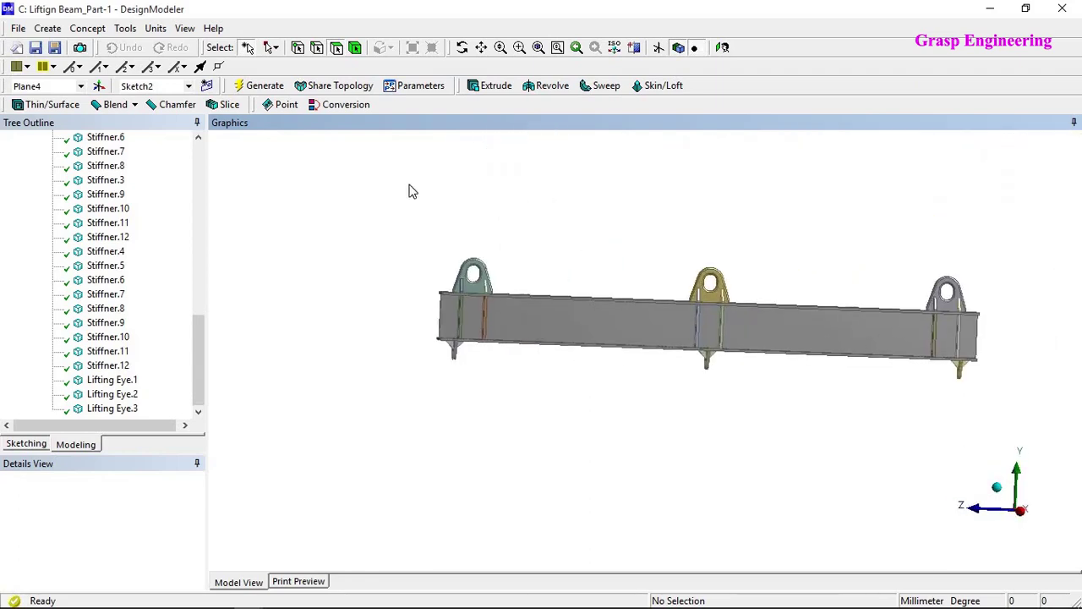
middle_click_drag(412, 191, 348, 154, "ctrl")
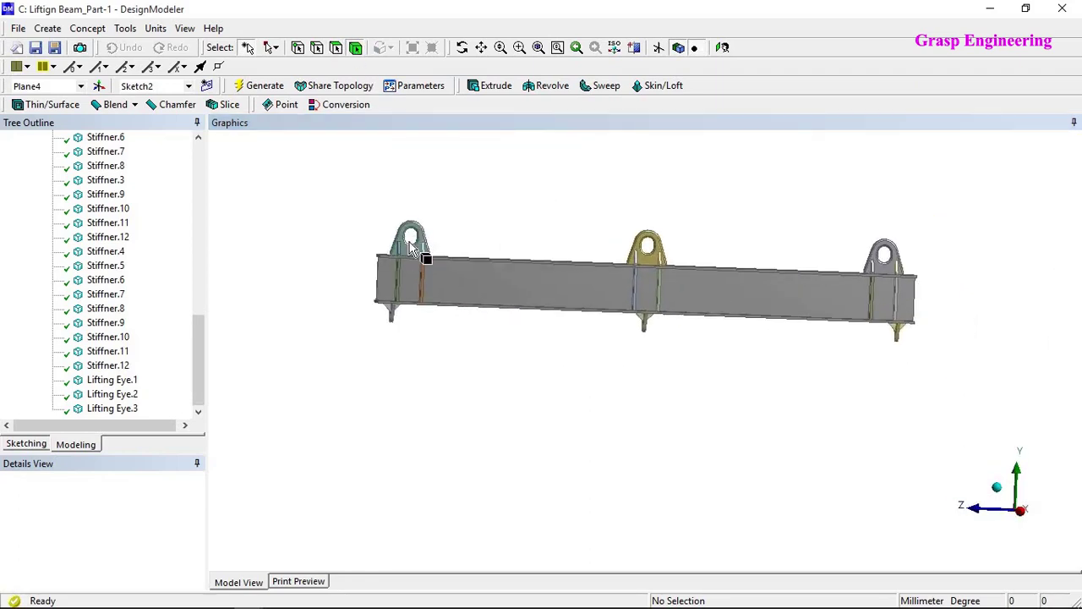
Check the I-beam and its adjoining stiffeners as separate bodies by selecting them, and clear the body selection.
middle_click_drag(428, 351, 765, 370)
middle_click_drag(590, 353, 398, 300)
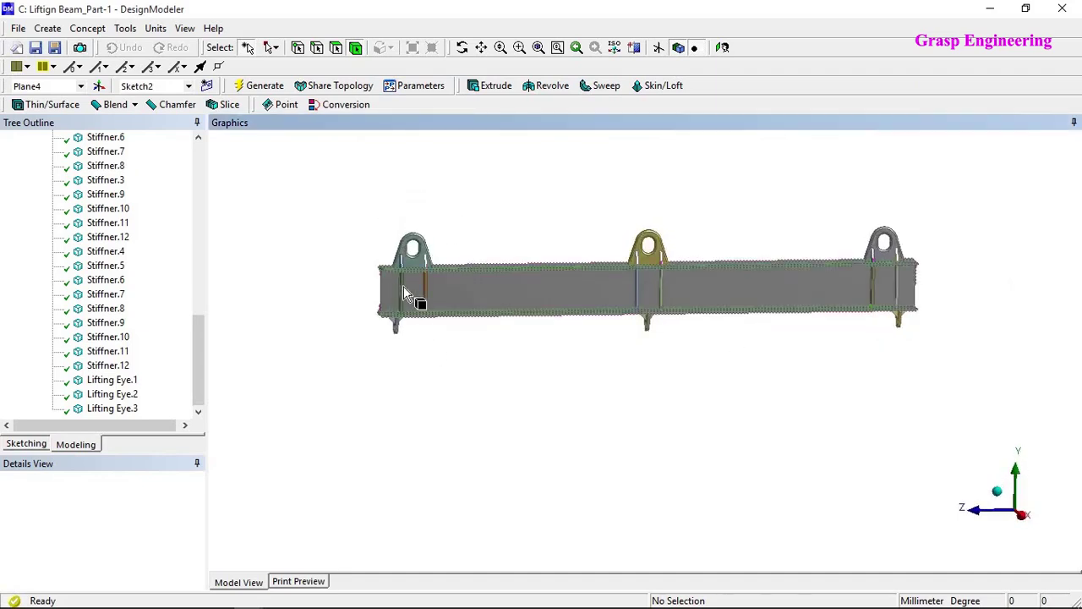
left_click(736, 281)
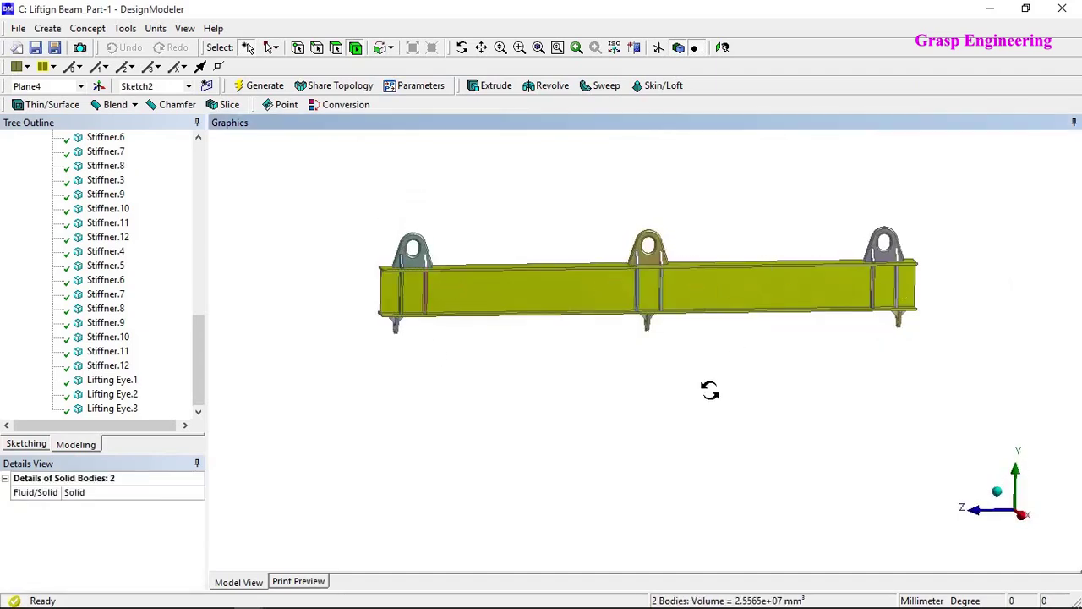
middle_click_drag(709, 390, 461, 290)
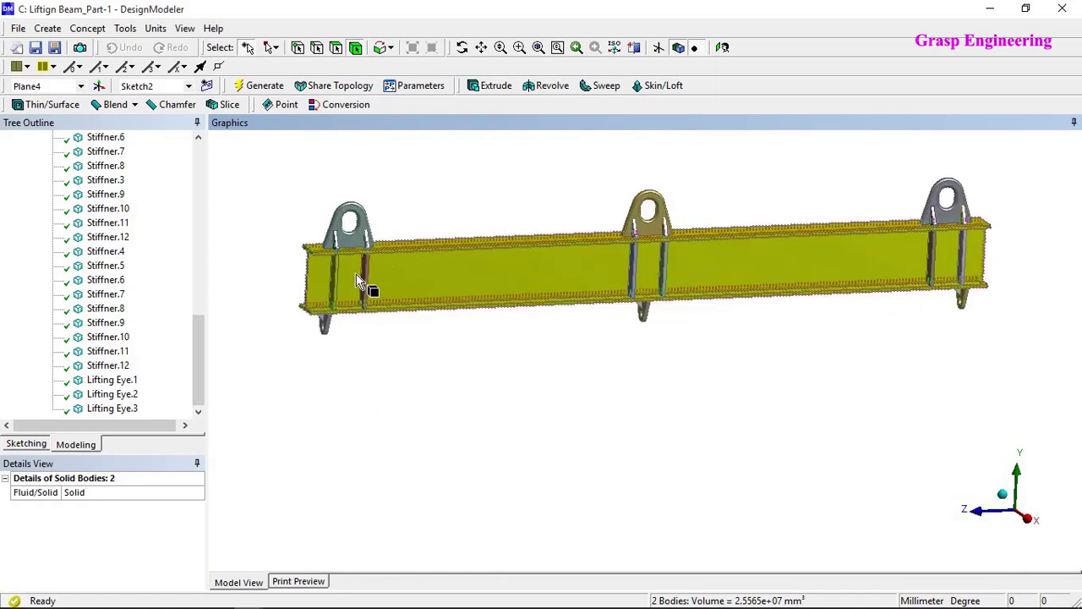
left_click(507, 399)
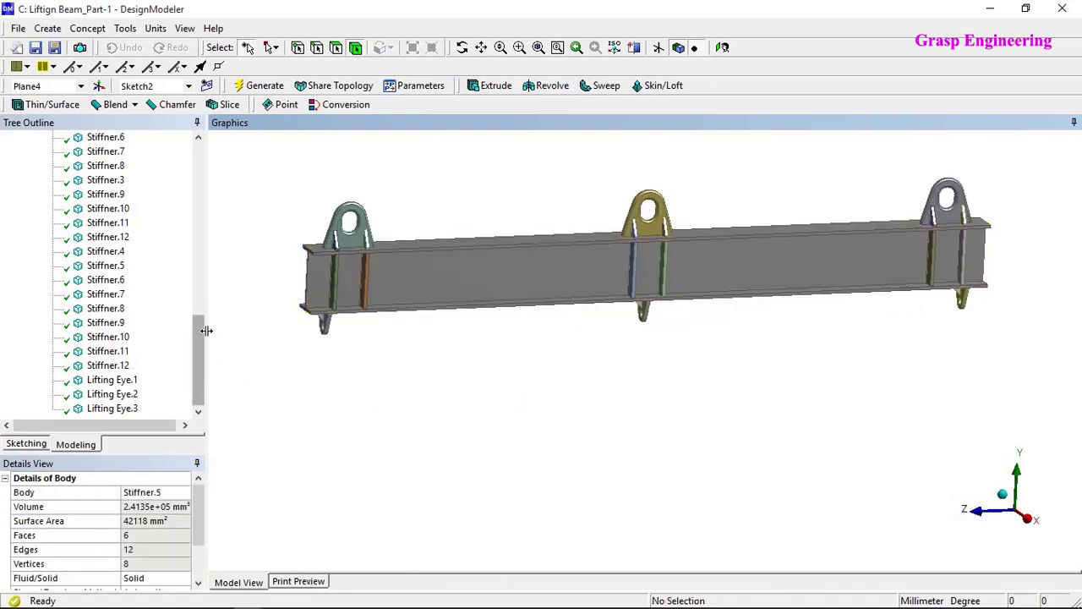
Box-select all visible bodies of the lifting beam and combine them into one new part.
left_click_drag(202, 353, 206, 285)
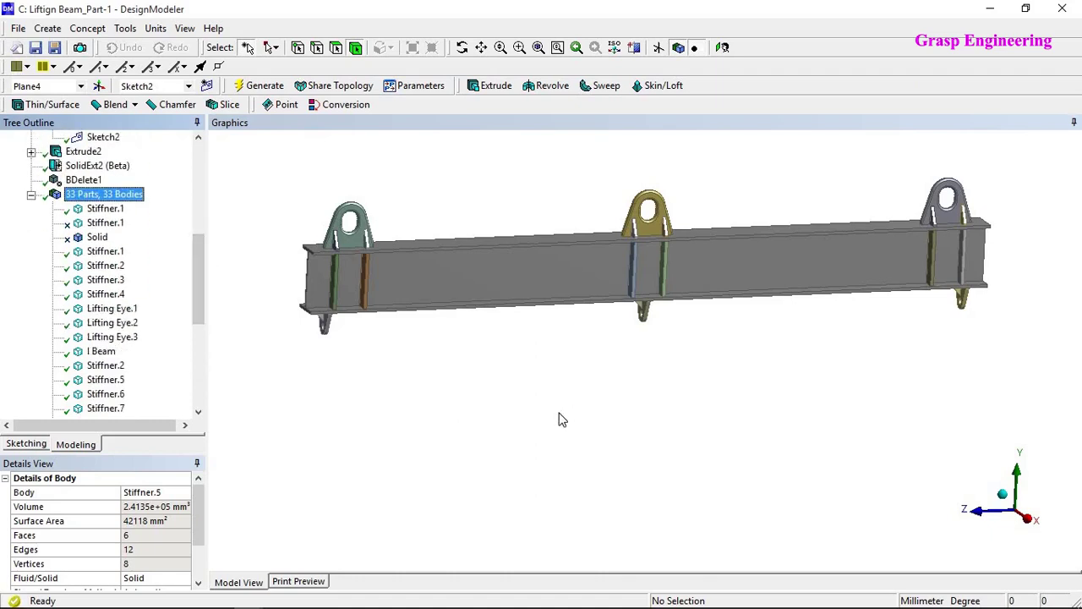
left_click(560, 418)
scroll(572, 407, "down", 1)
scroll(572, 413, "down", 2)
left_click(271, 47)
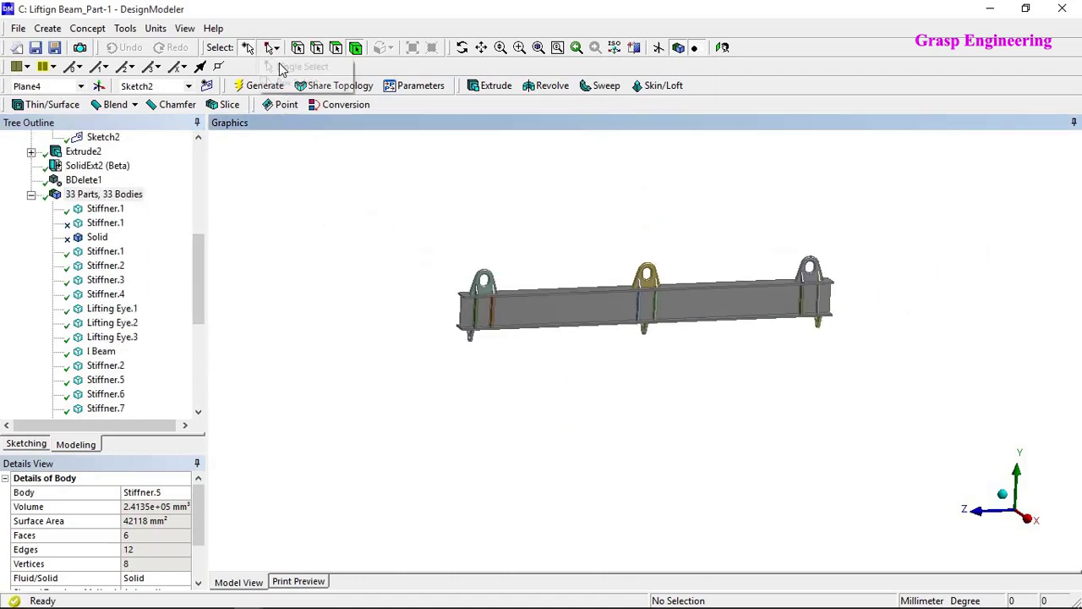
left_click(297, 82)
left_click_drag(907, 398, 407, 229)
right_click(407, 227)
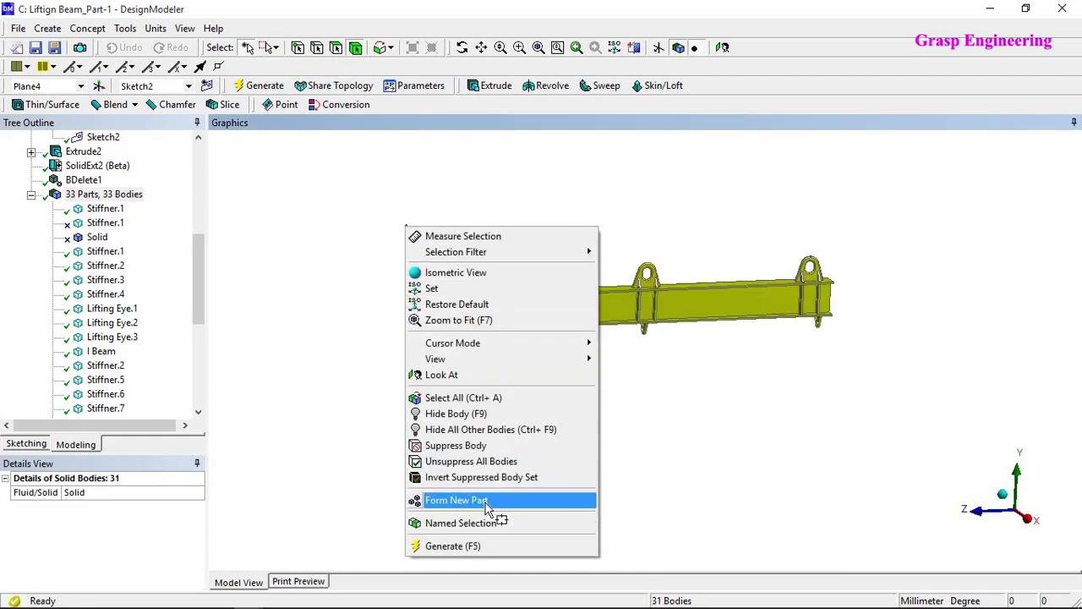
left_click(456, 500)
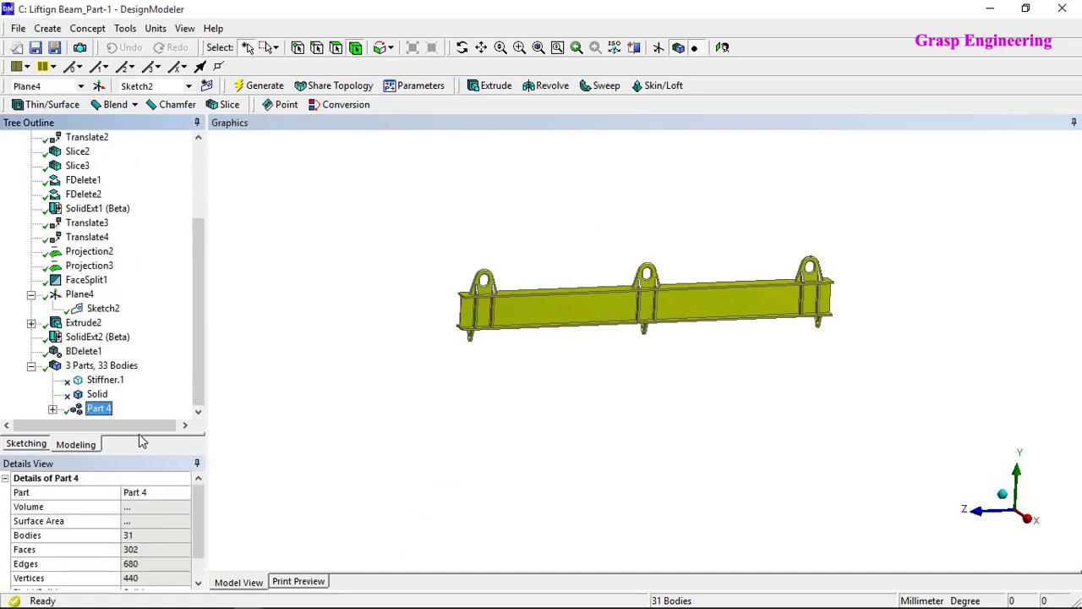
Review the available Shared Topology Method options of the new part and deselect its bodies.
scroll(195, 537, "down", 1)
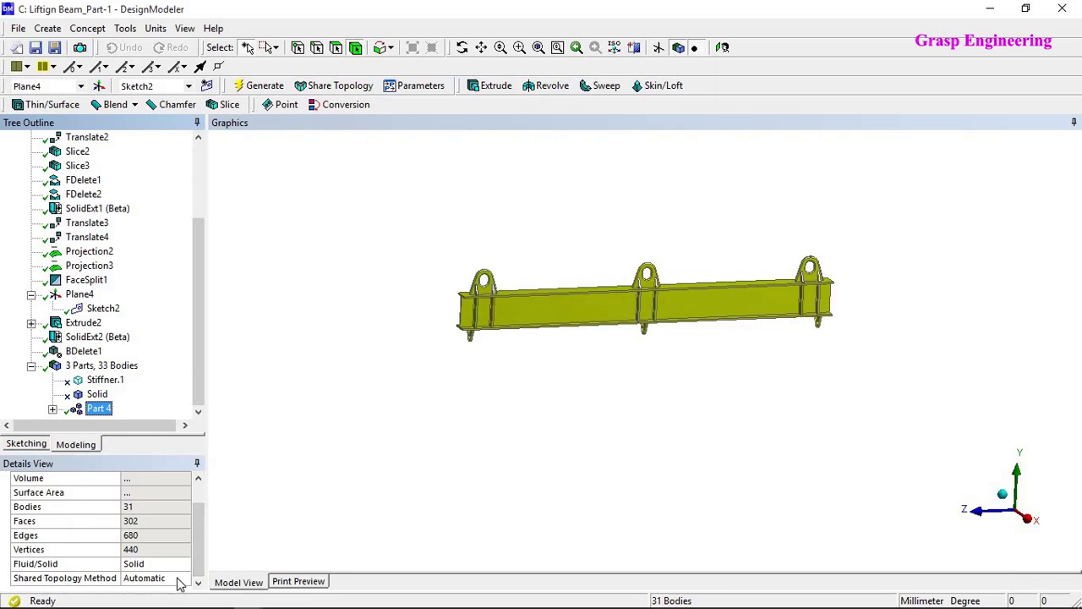
left_click(179, 581)
left_click(185, 579)
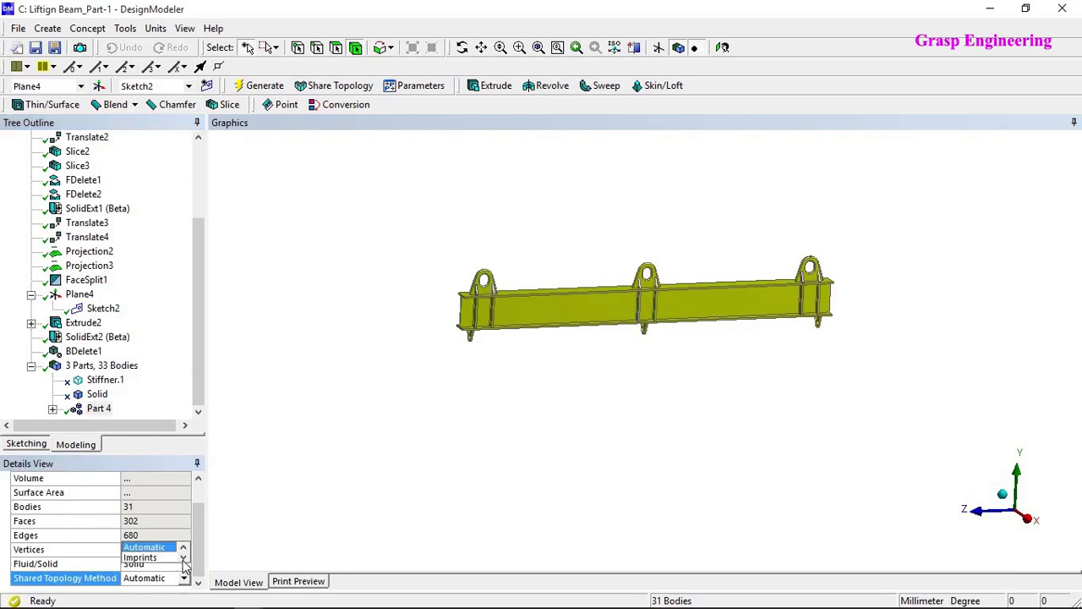
left_click(184, 558)
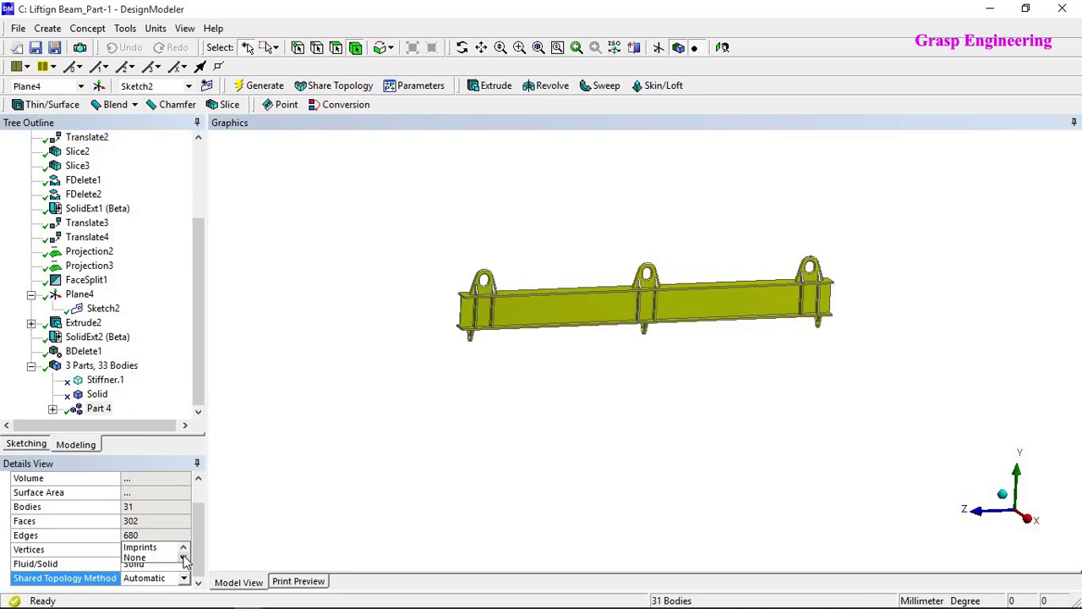
left_click(273, 510)
Switch the selection mode from box select back to single select for the lifting beam model.
scroll(517, 275, "up", 3)
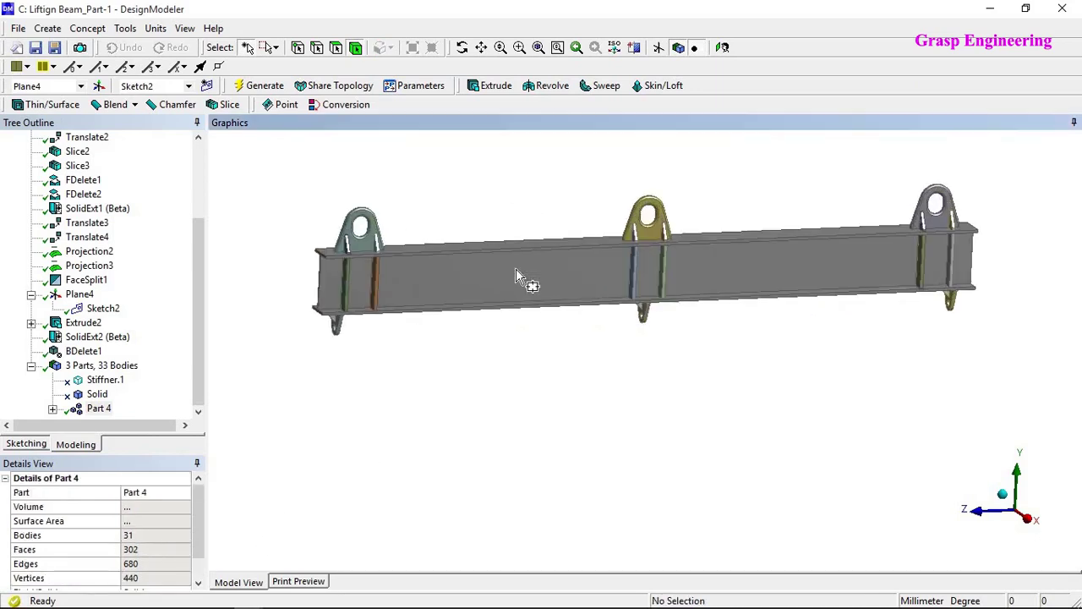
left_click(276, 47)
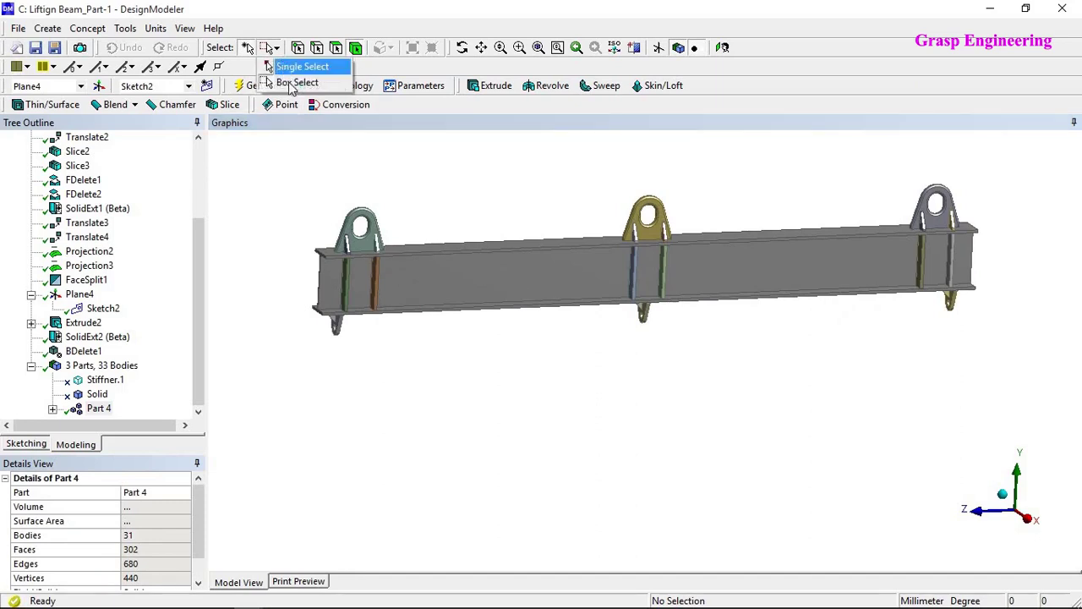
left_click(291, 82)
middle_click_drag(437, 323, 459, 358)
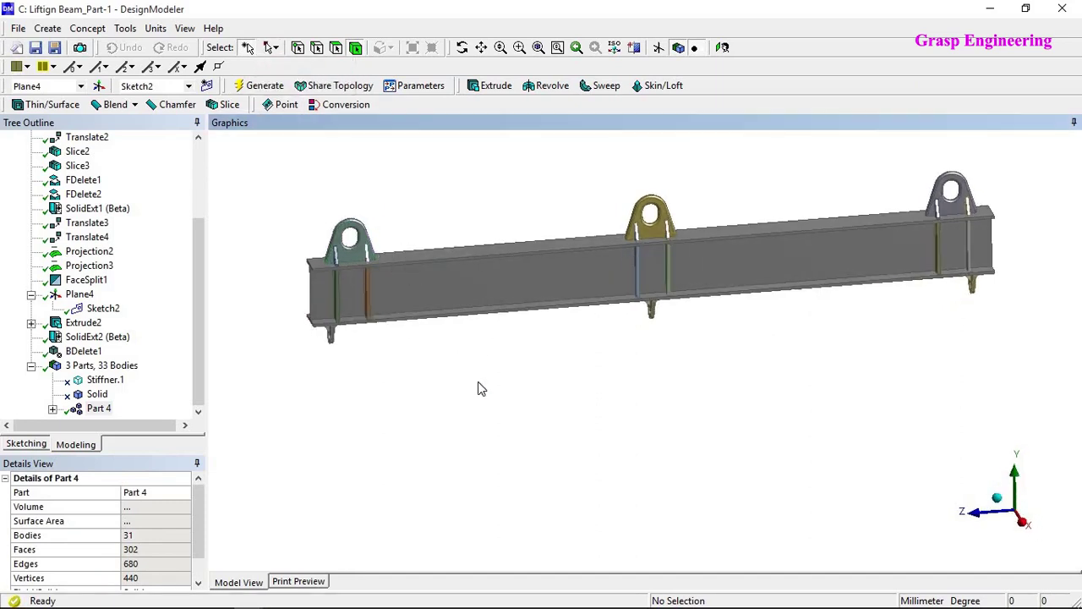
Switch to the Workbench project, open the Model cell of the Liftign Beam_Part-1 system in Mechanical and maximize its window.
left_click(989, 9)
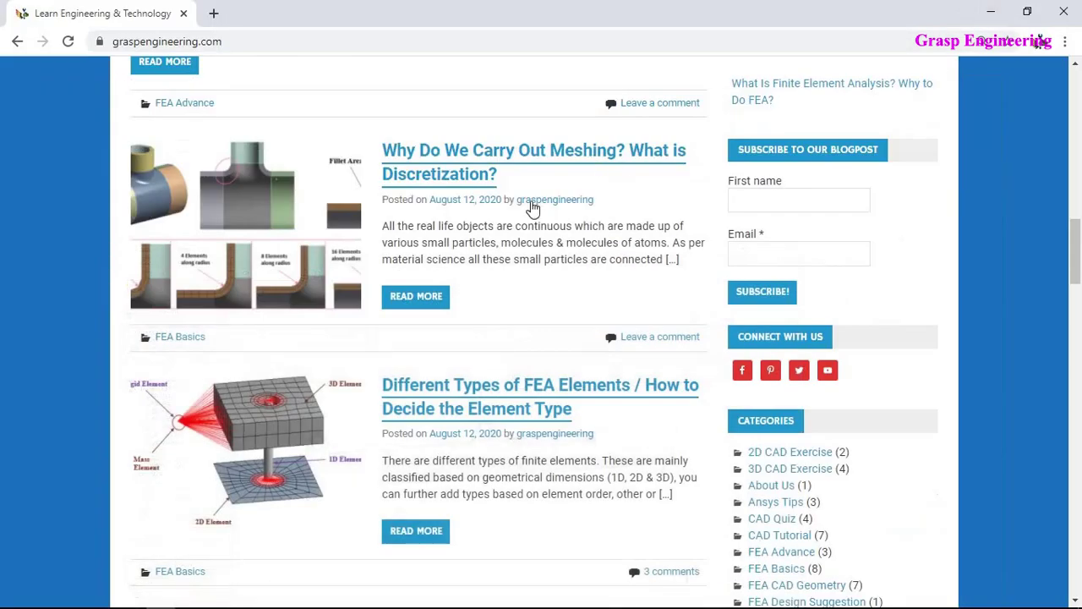
left_click(219, 597)
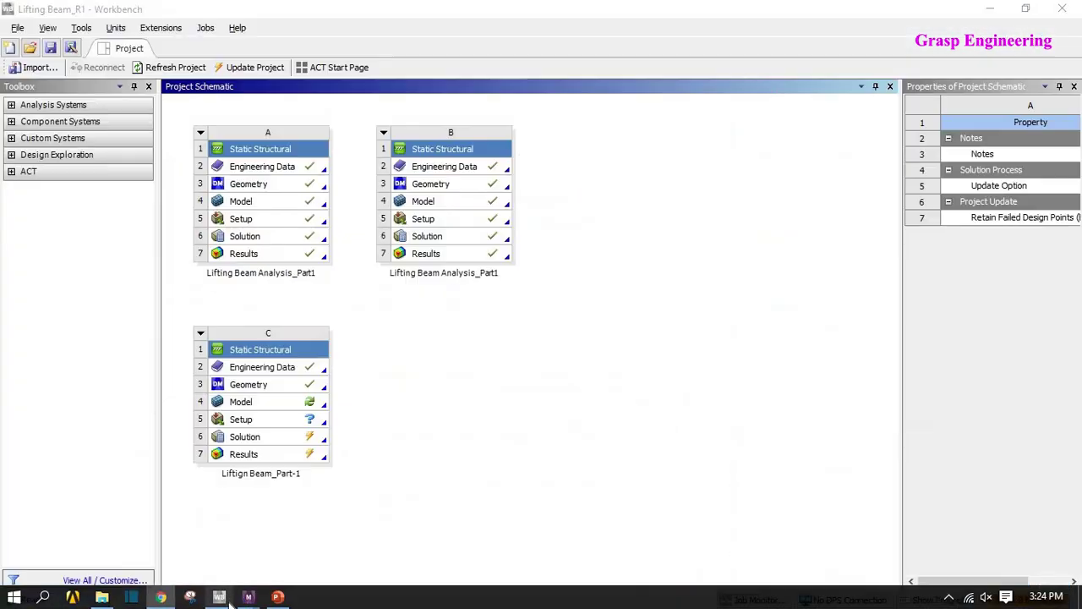
double_click(240, 403)
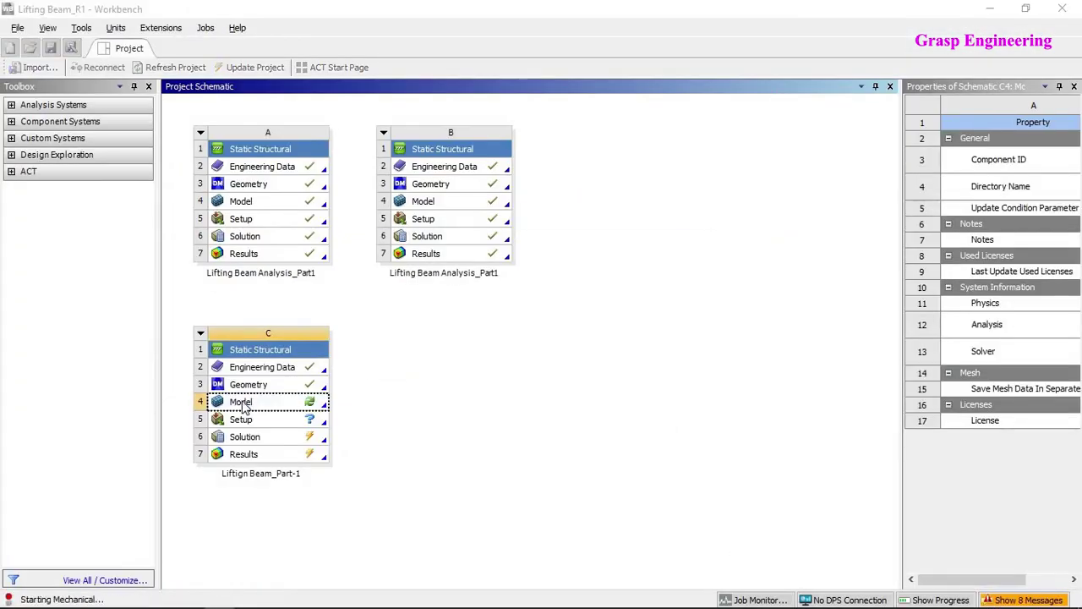
left_click(604, 349)
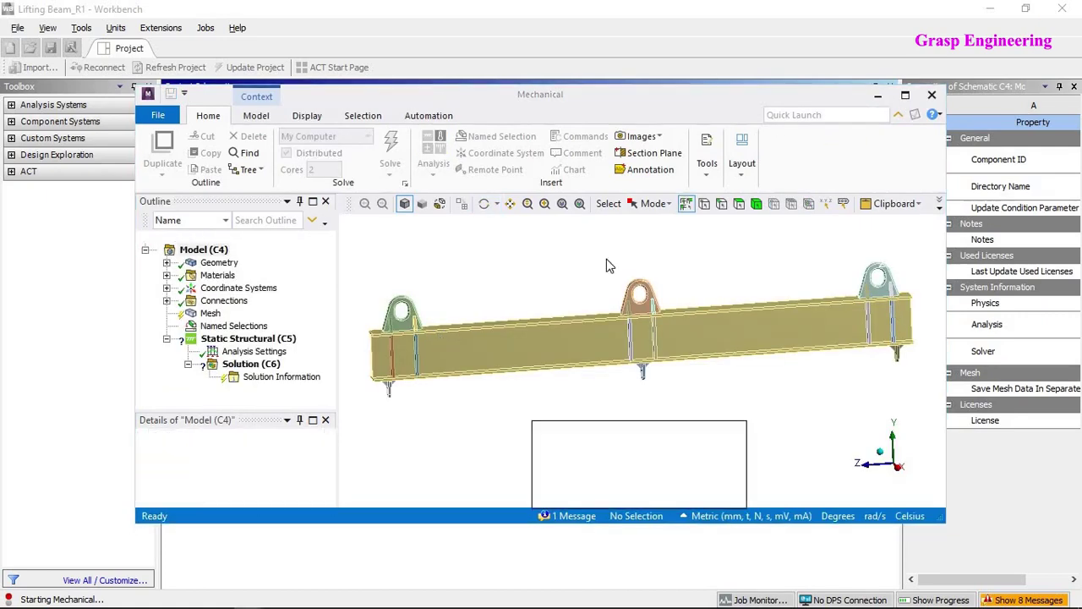
left_click(904, 95)
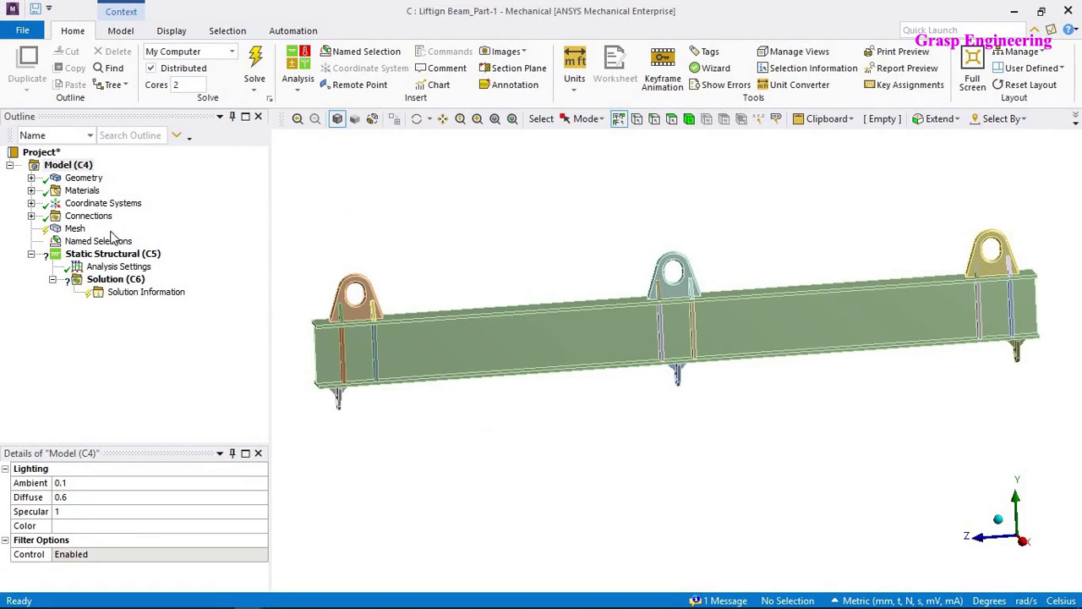
Expand the imported geometry, highlight Part 4 and examine the lifting eye and stiffeners at the beam's end.
left_click(30, 177)
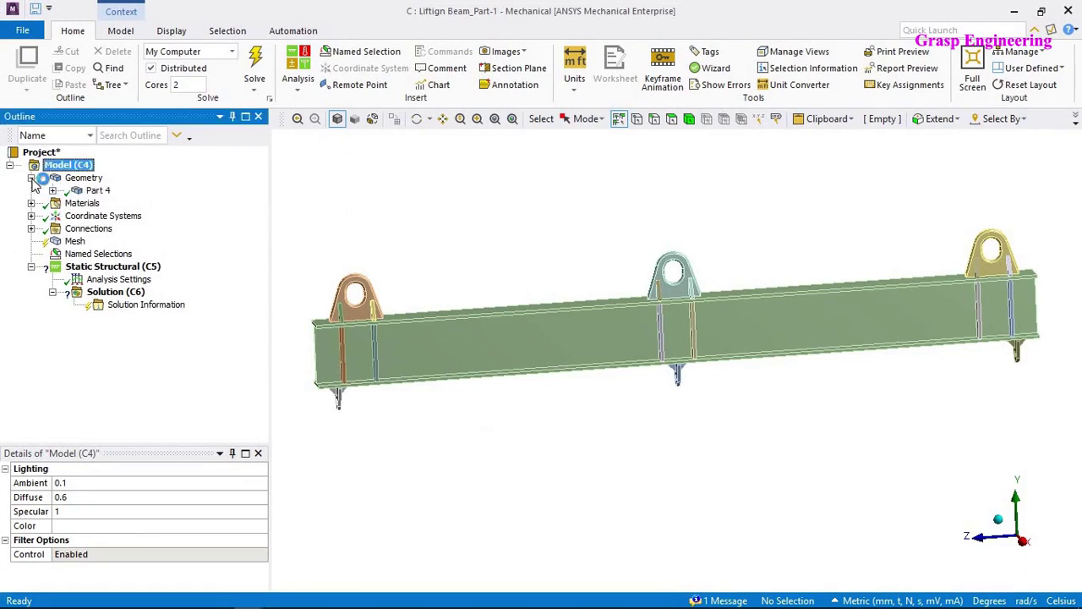
left_click(98, 191)
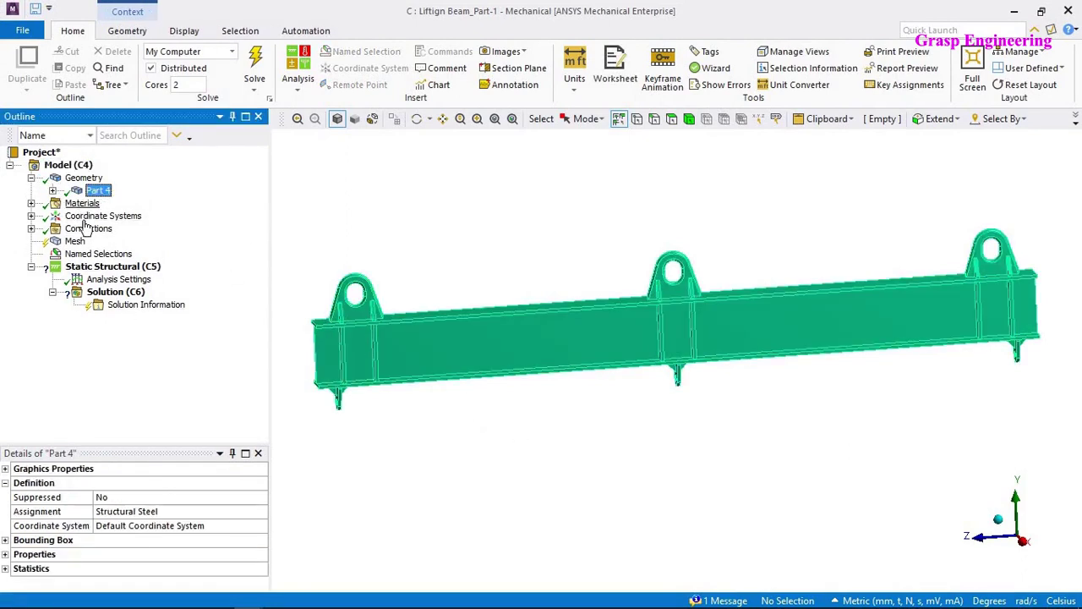
left_click(96, 178)
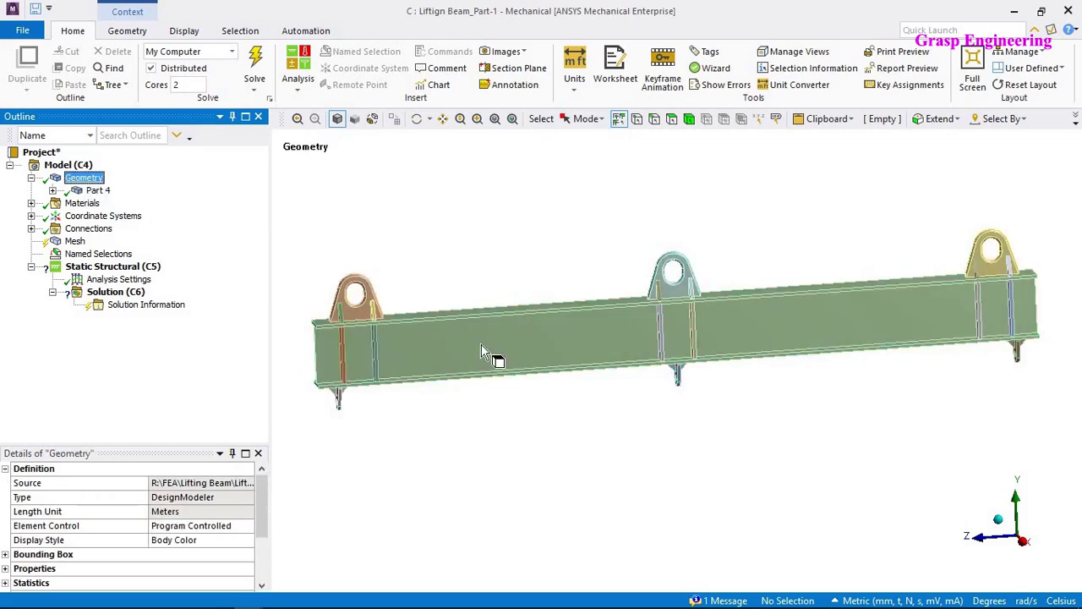
scroll(624, 440, "up", 2)
scroll(701, 406, "up", 5)
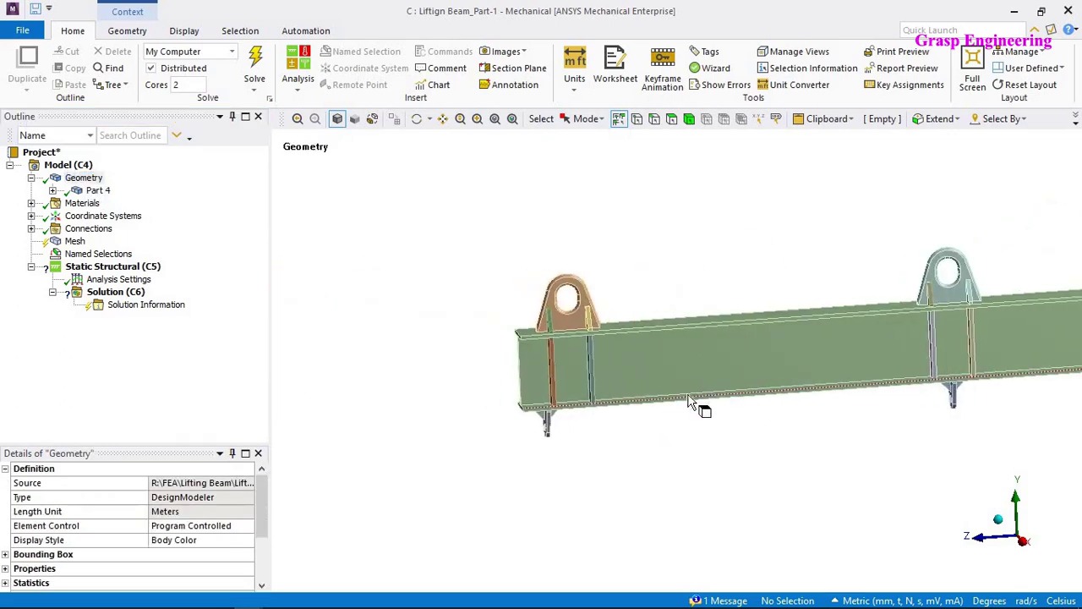
scroll(623, 397, "up", 2)
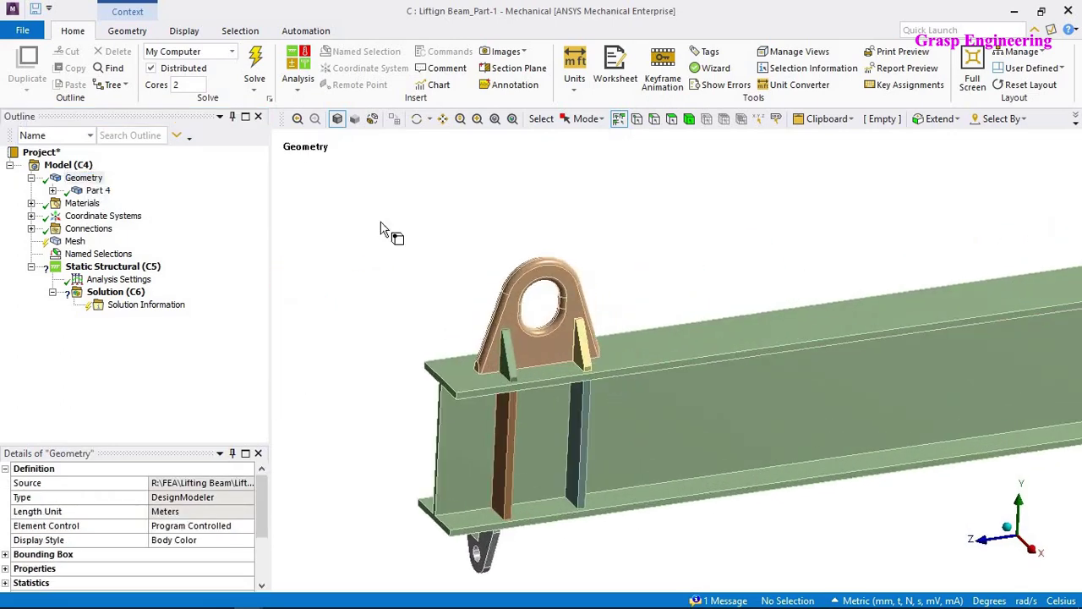
Color the edges by connection and examine the shared edges between lifting eyes, stiffeners and I-beam along the whole beam.
left_click(127, 30)
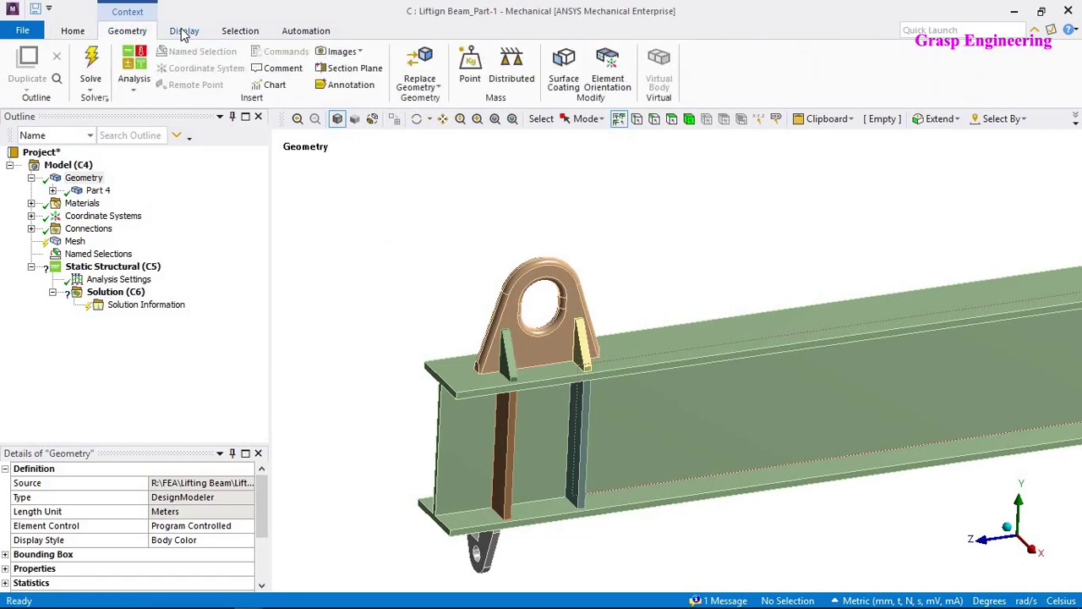
left_click(183, 31)
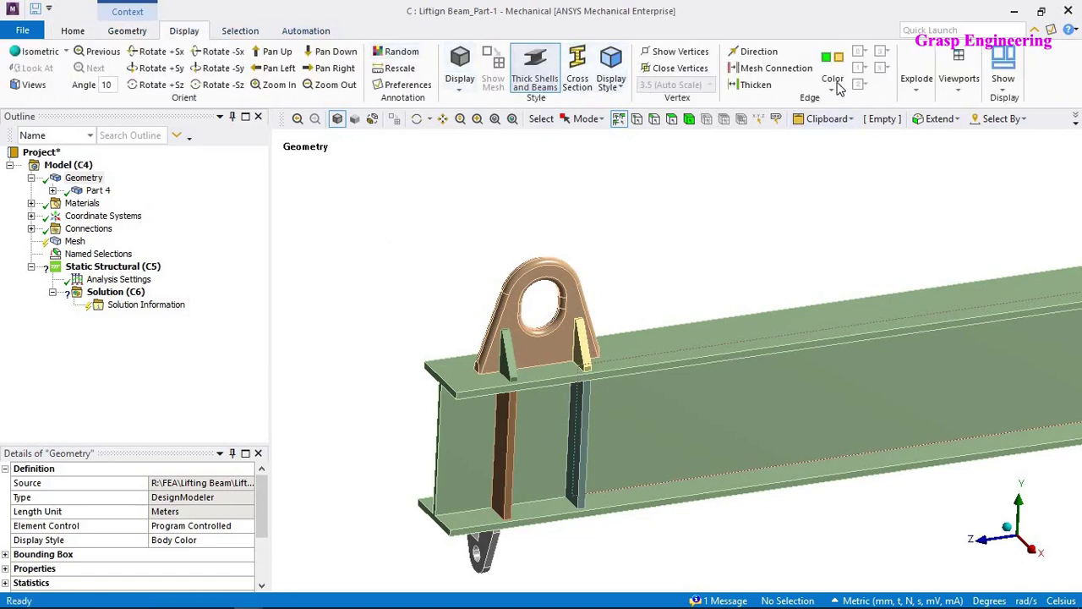
left_click(833, 81)
left_click(850, 123)
scroll(598, 381, "up", 2)
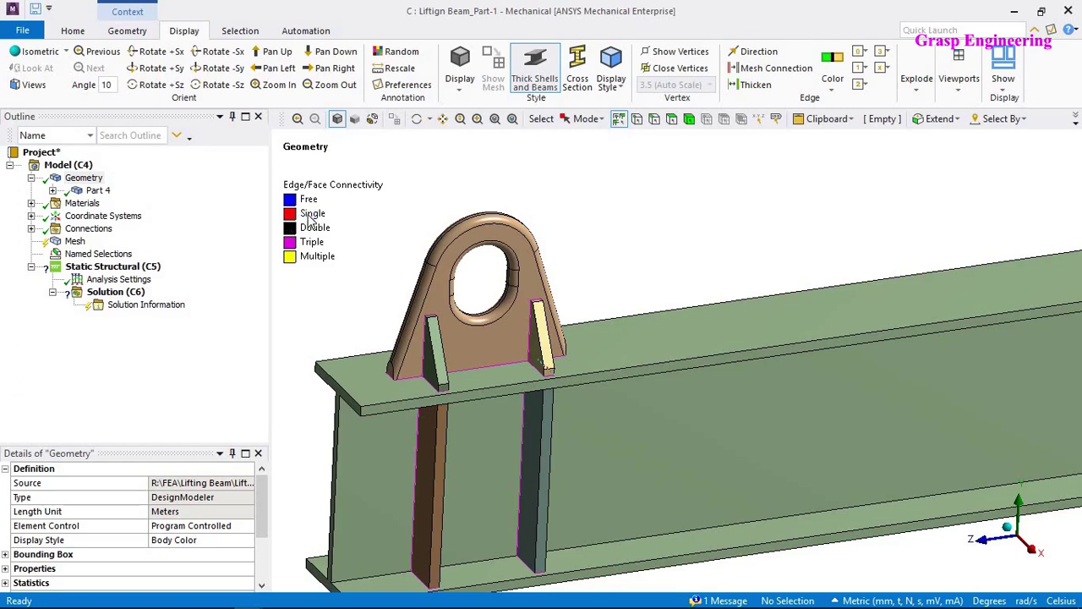
scroll(587, 346, "down", 5)
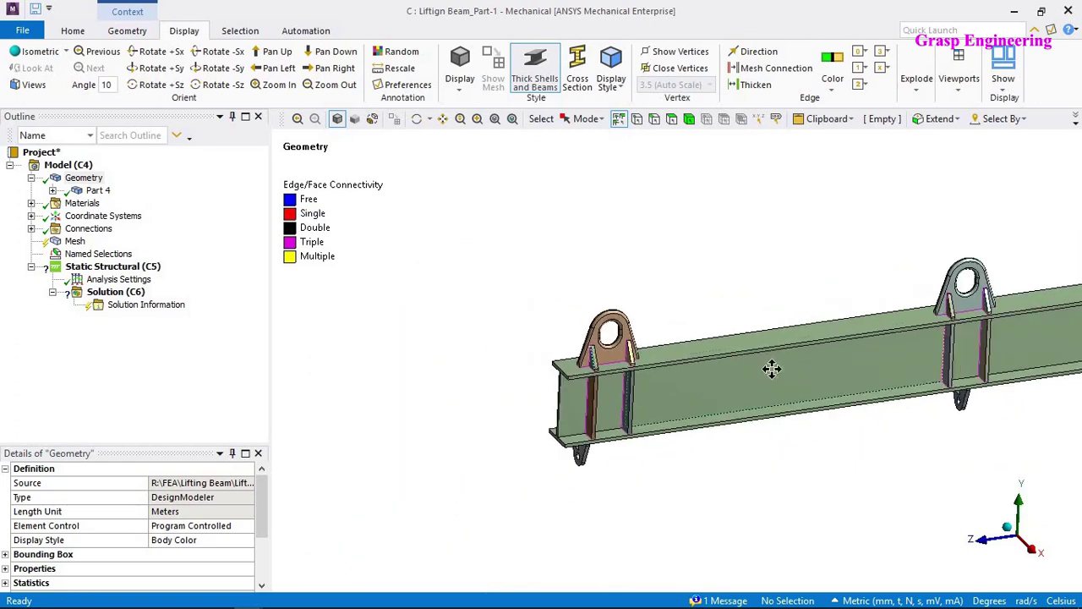
middle_click_drag(772, 369, 695, 417)
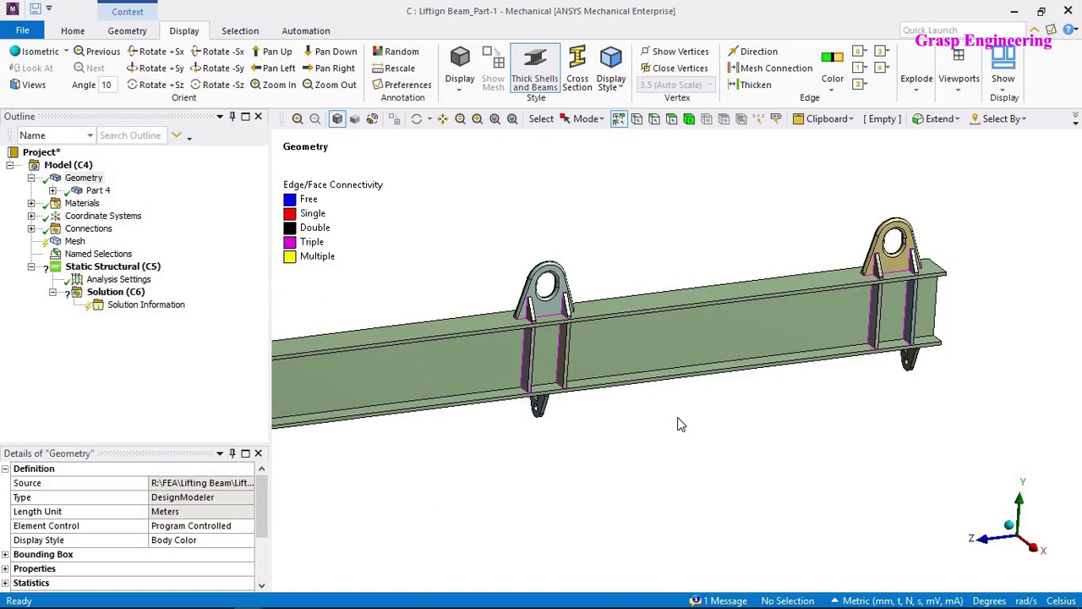
Set the edge coloring back to body color and show the full lifting beam.
left_click(835, 81)
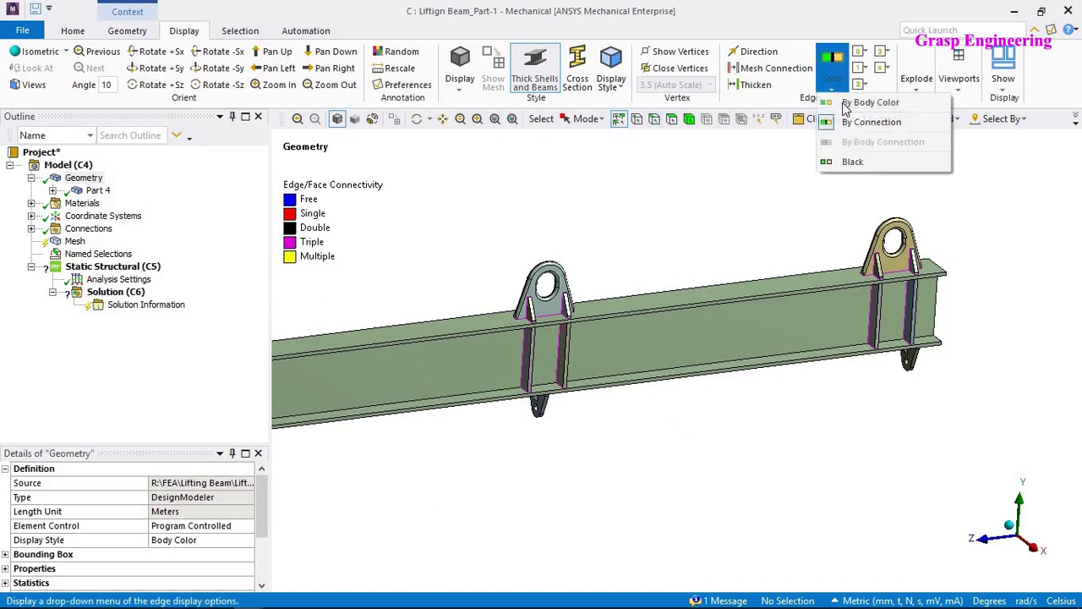
left_click(848, 102)
scroll(825, 309, "down", 2)
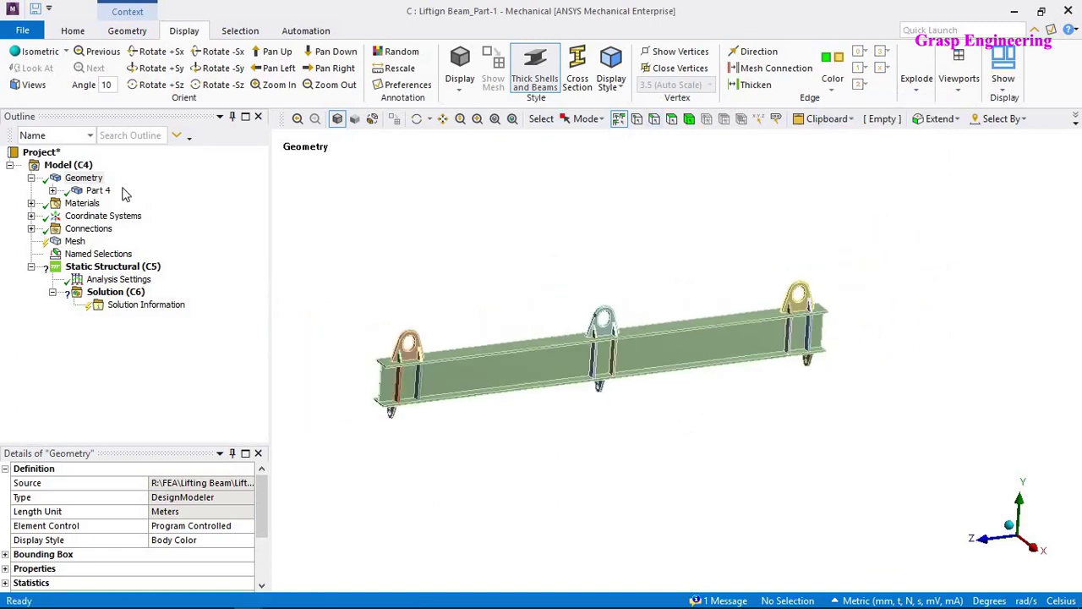
Insert a point mass under the lifting beam's geometry.
scroll(780, 365, "up", 2)
middle_click_drag(645, 386, 575, 381)
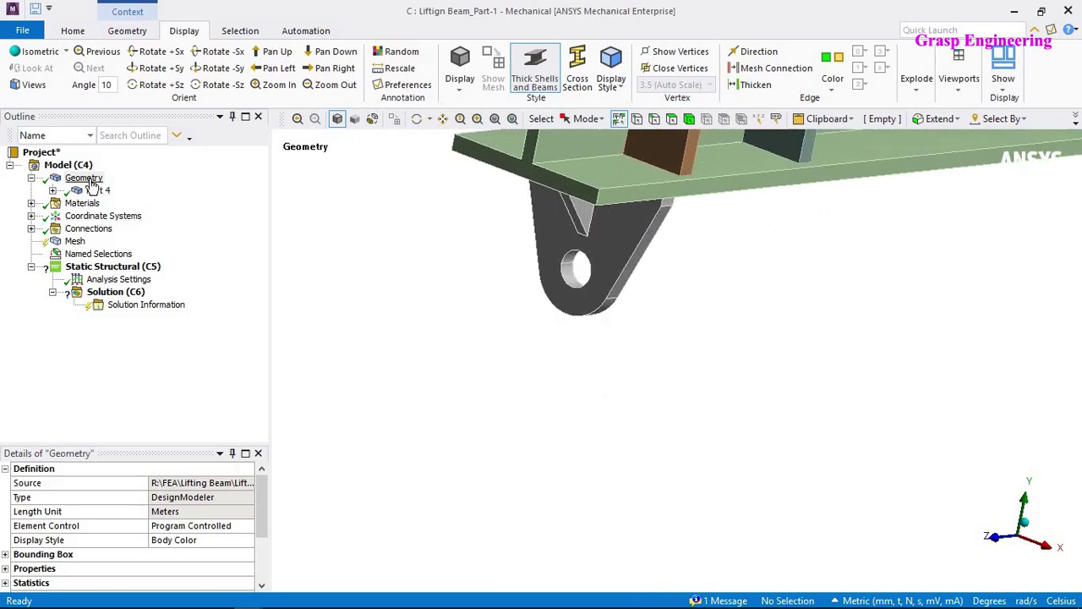
left_click(87, 179)
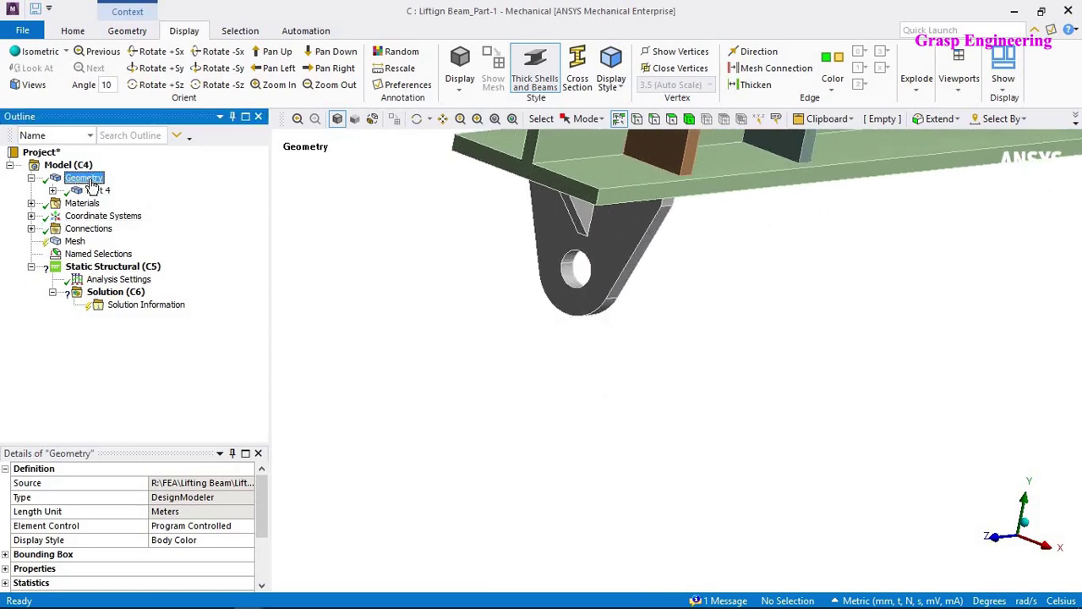
right_click(91, 185)
mouse_move(271, 189)
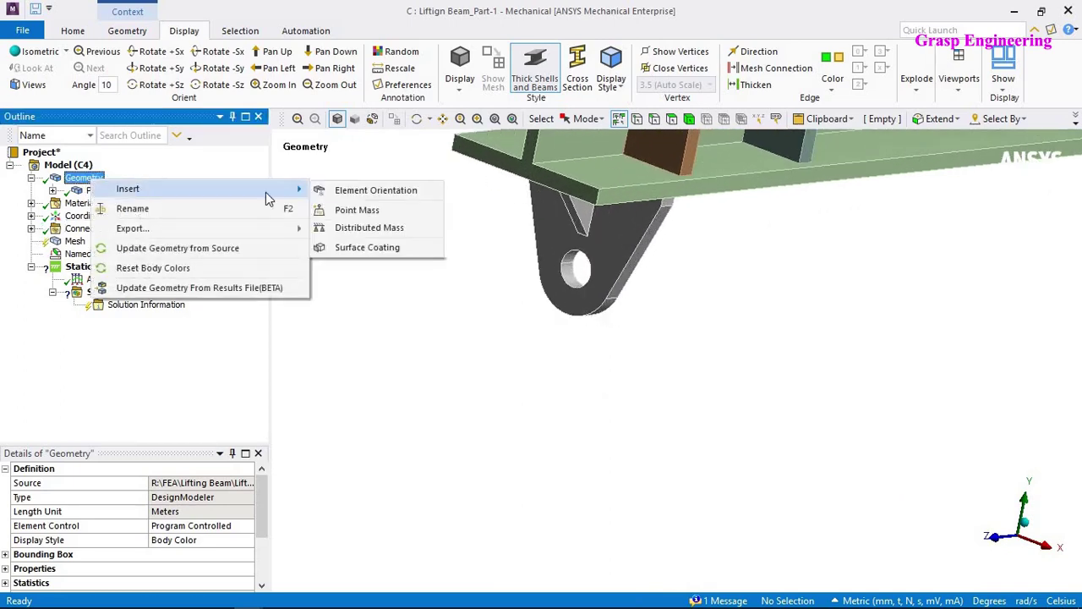
left_click(356, 210)
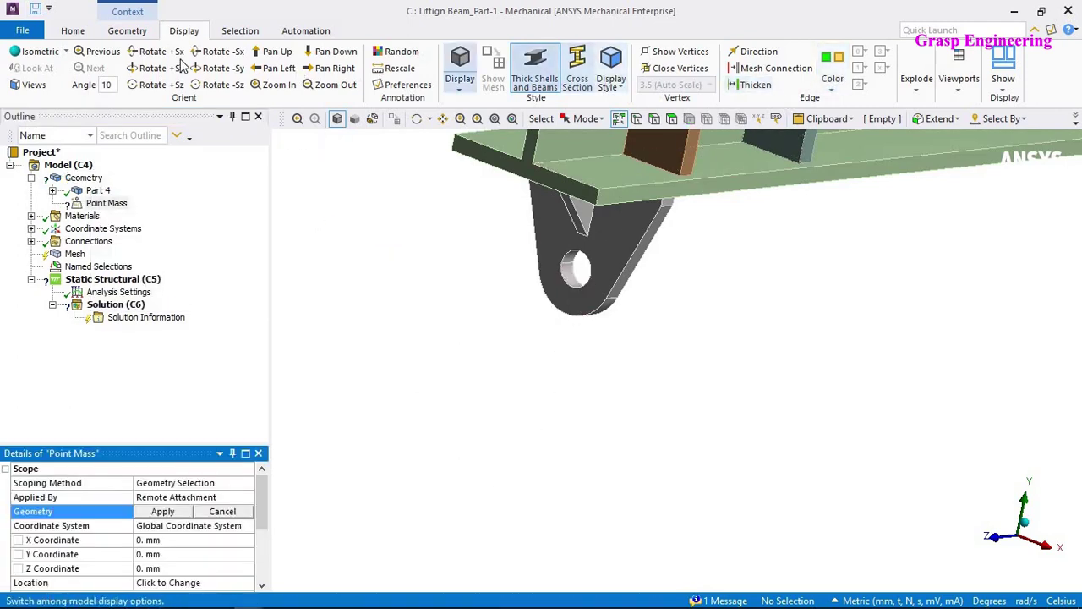
left_click(127, 31)
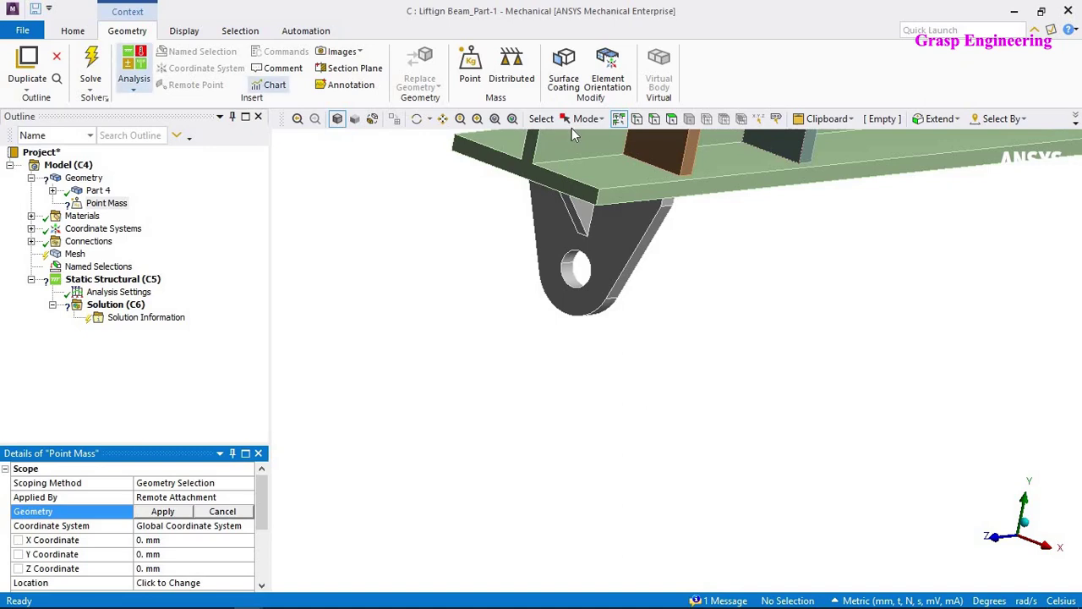
Scope the point mass to the lower cylindrical face of the hole in the end lifting eye beneath the beam.
left_click(672, 118)
left_click(576, 292)
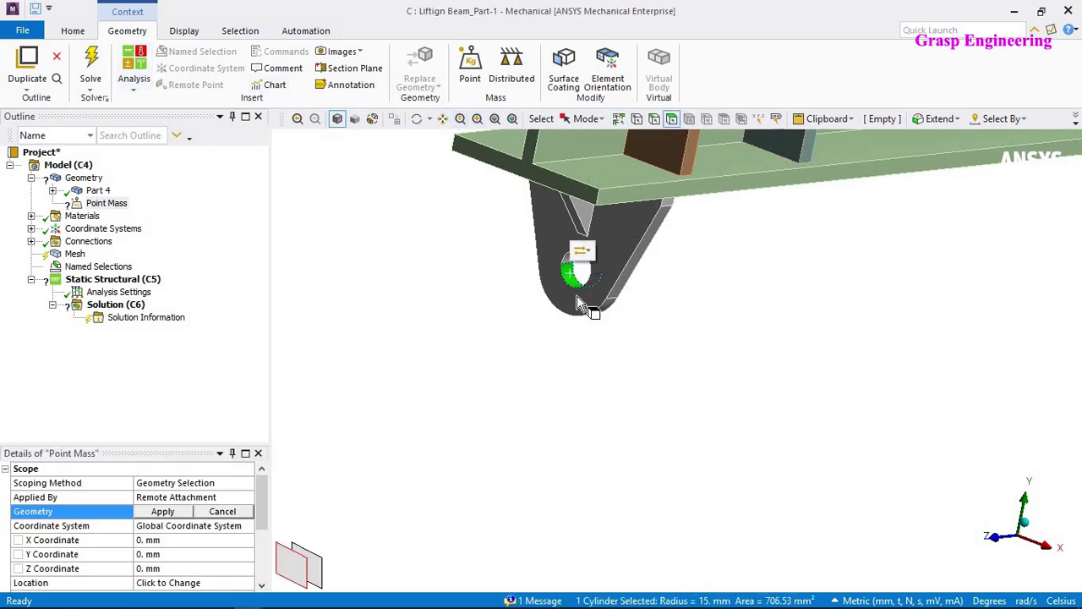
middle_click_drag(576, 292, 554, 291)
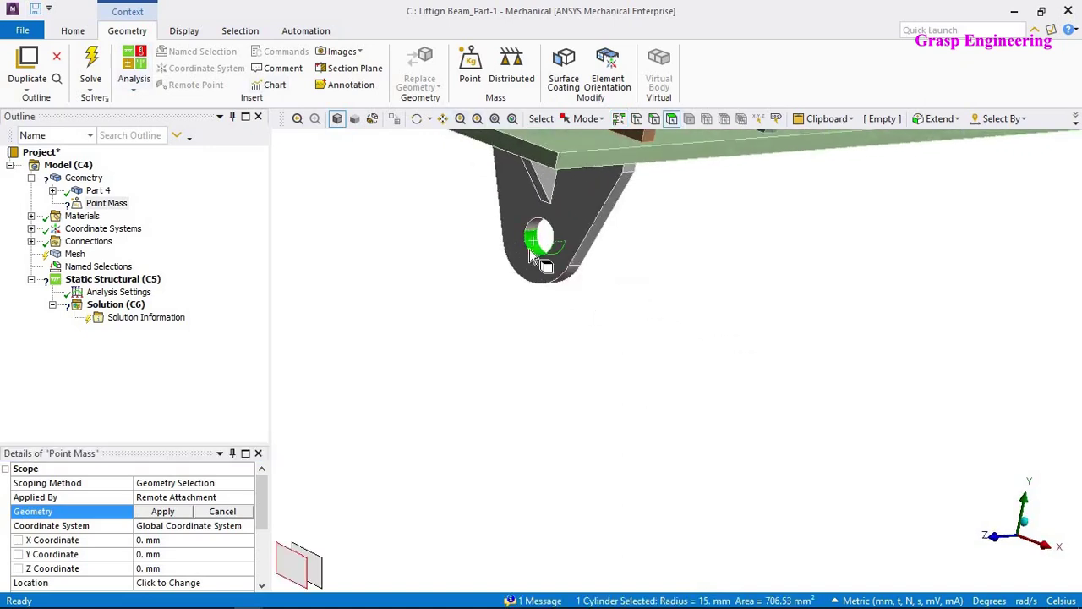
left_click(160, 514)
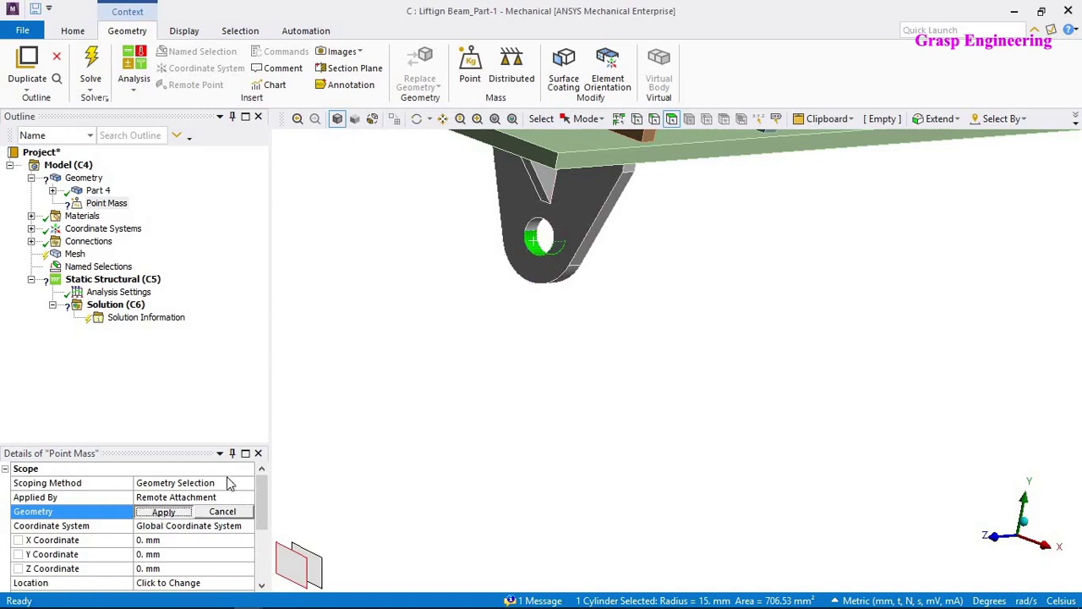
Enlarge the point mass details and set the mass to 2 t.
scroll(609, 342, "down", 3)
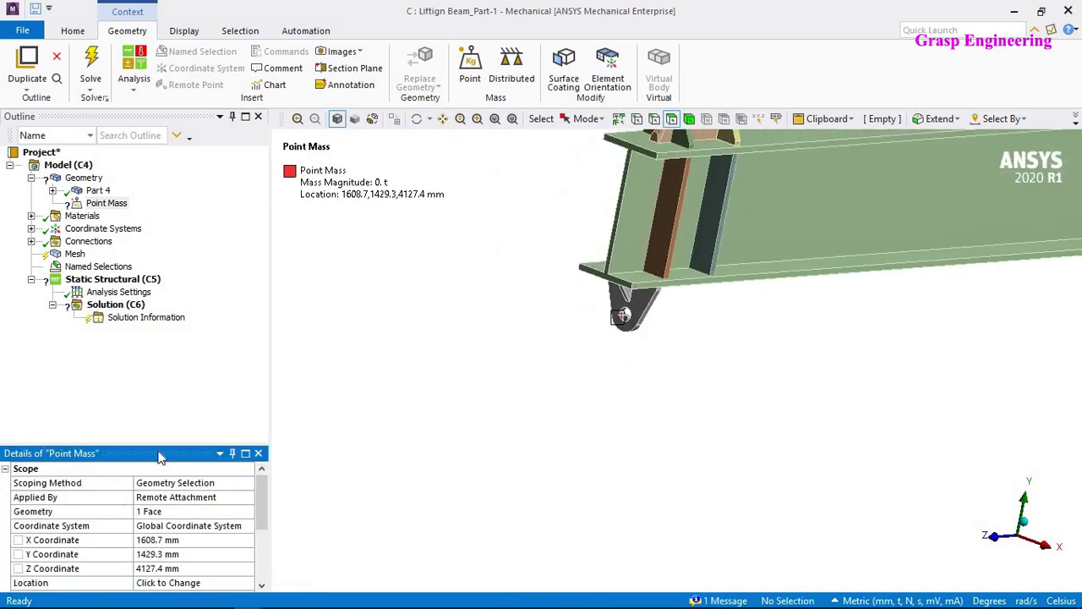
left_click_drag(165, 365, 166, 358)
left_click(156, 524)
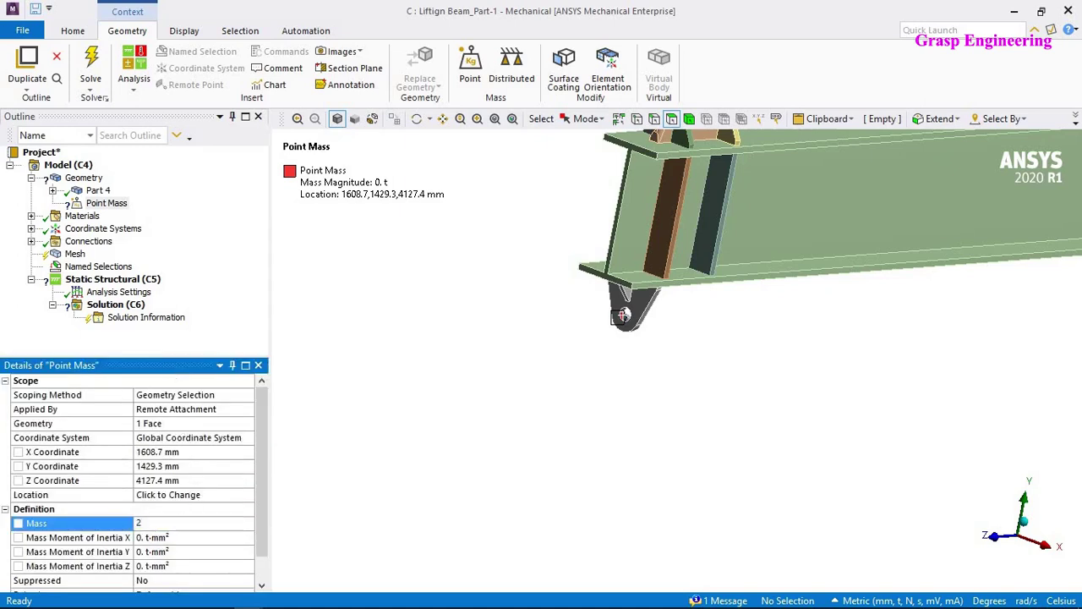
key("Return")
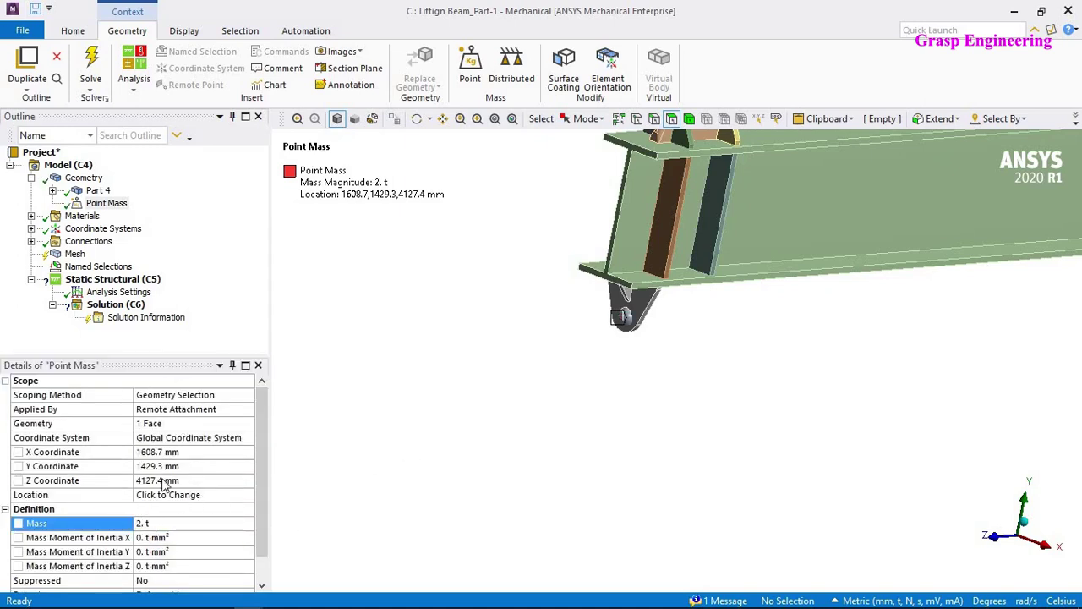
Set the point mass's Y coordinate to 1 mm.
left_click(178, 467)
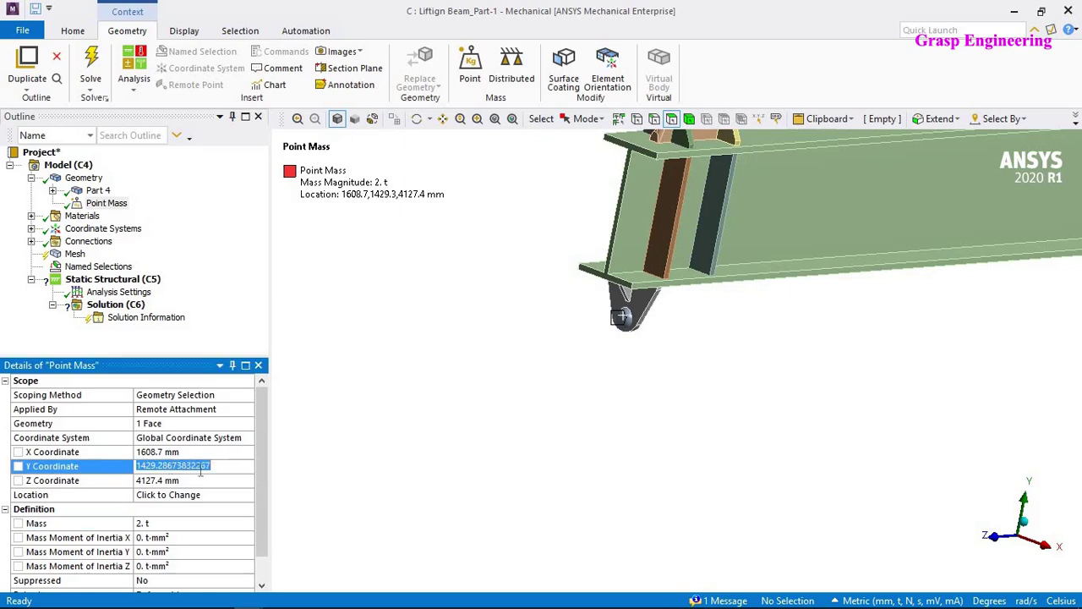
scroll(508, 402, "down", 5)
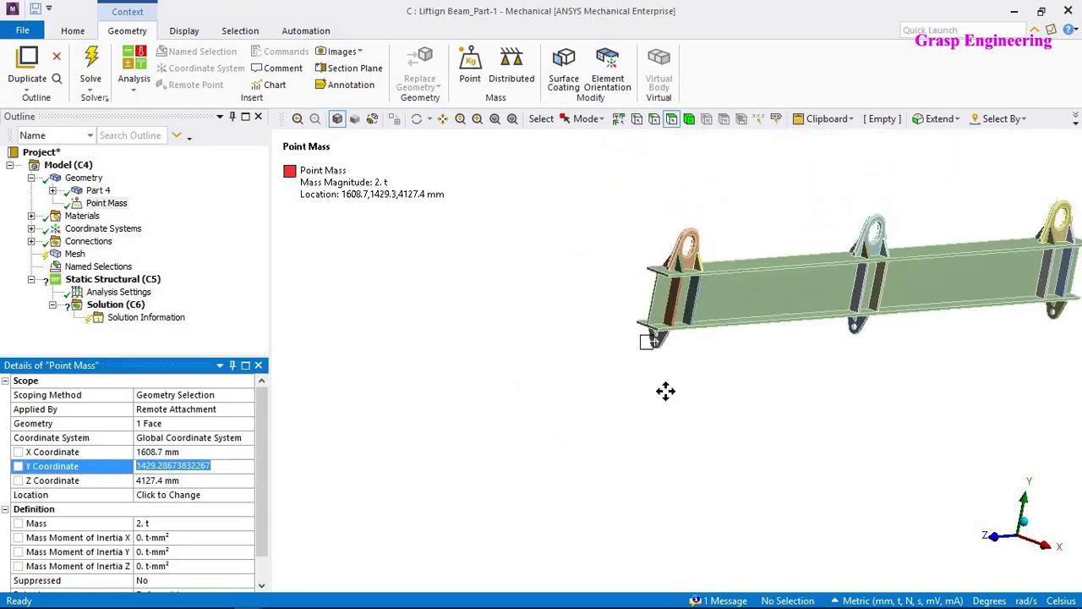
middle_click_drag(667, 391, 470, 383, "ctrl")
middle_click_drag(606, 356, 532, 322)
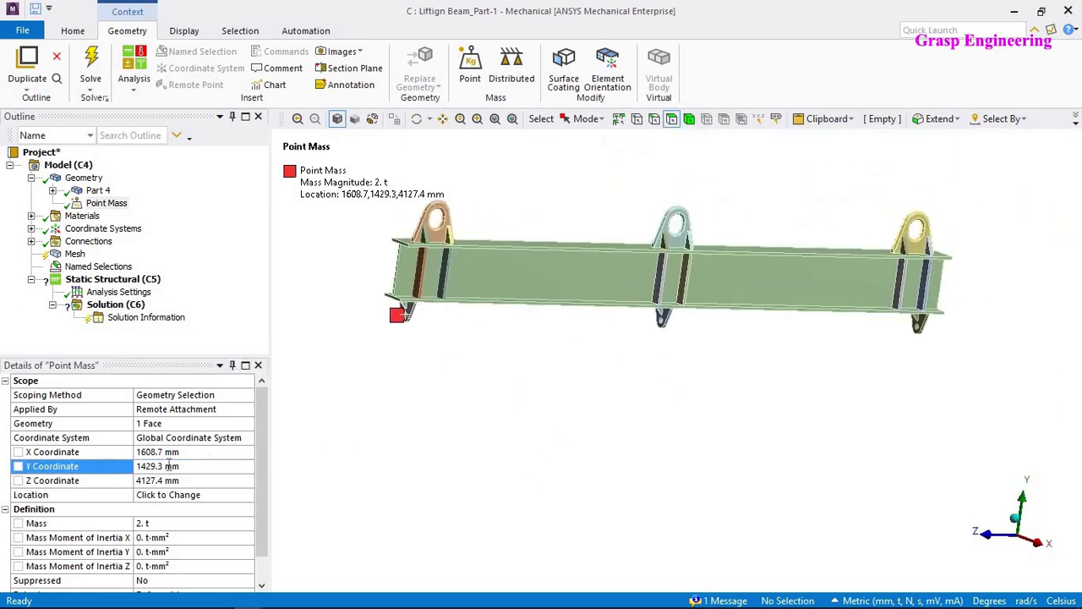
left_click(168, 465)
type("1")
key("Return")
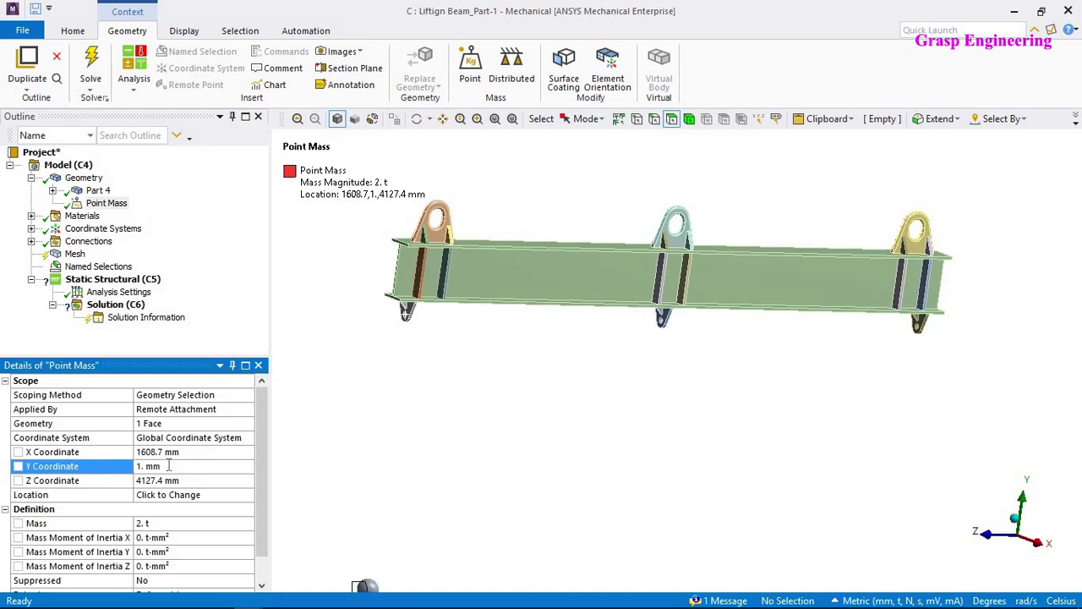
Set the Y coordinate of the first point mass to 1000 mm.
scroll(592, 391, "down", 2)
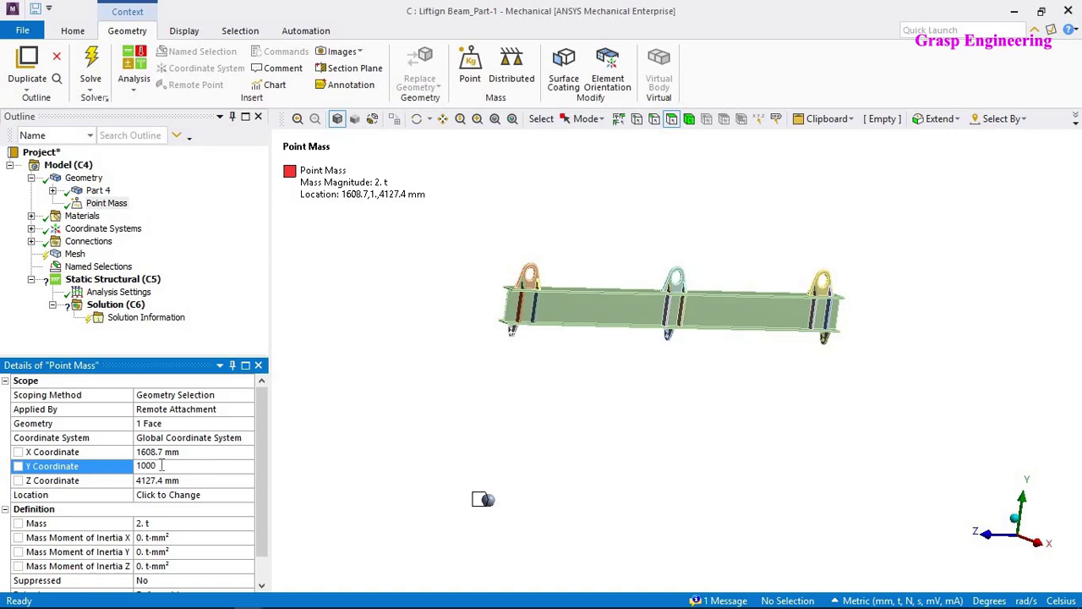
key("Return")
middle_click_drag(608, 450, 525, 461)
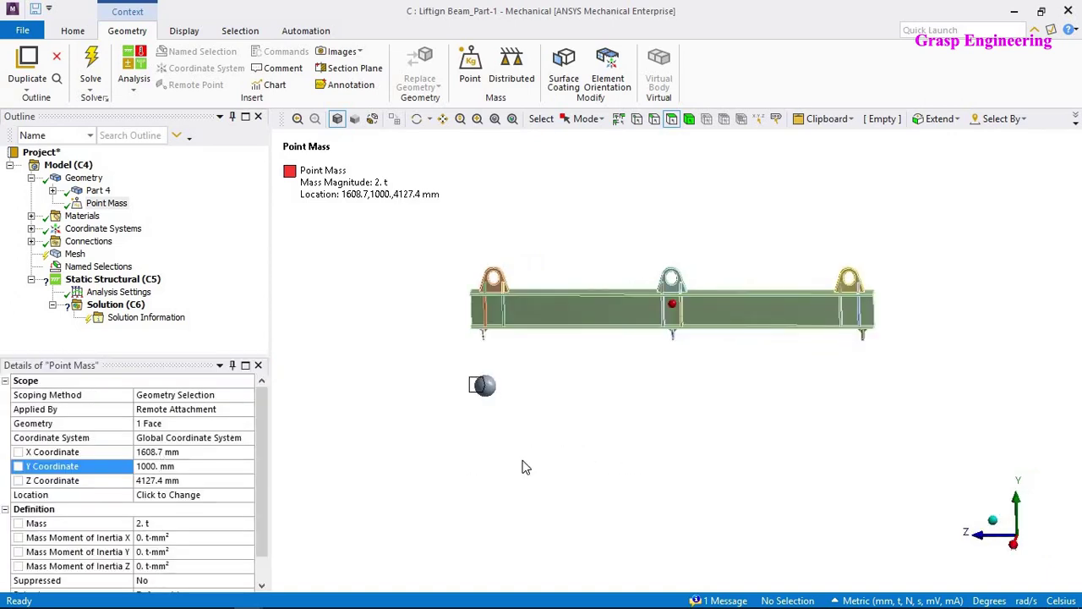
scroll(519, 458, "up", 1)
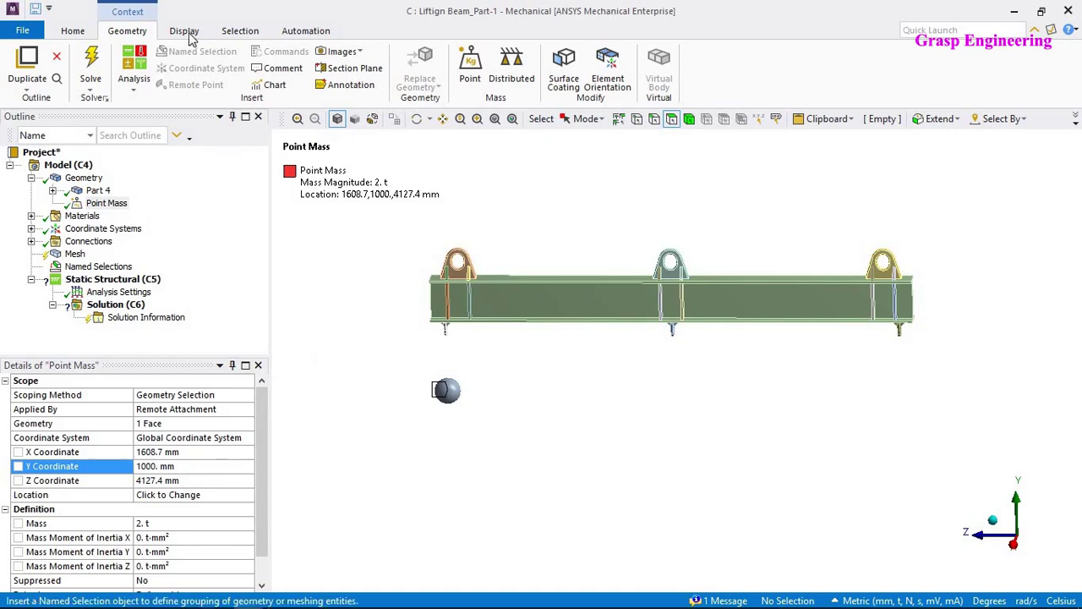
middle_click_drag(550, 353, 551, 381)
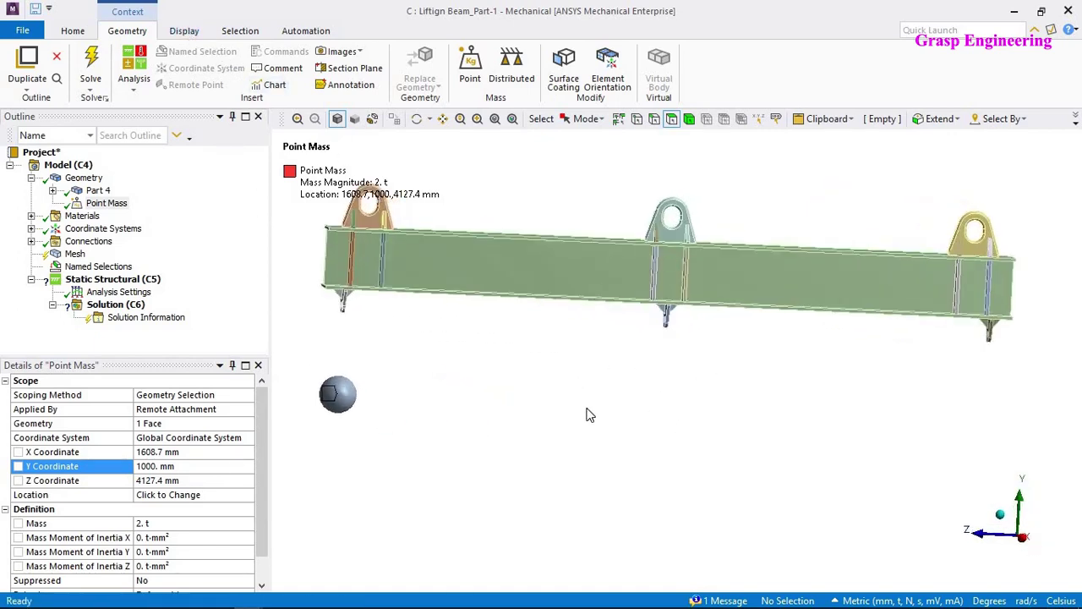
Rescale the annotation symbols so the point mass marker suits the current zoom level.
left_click(183, 31)
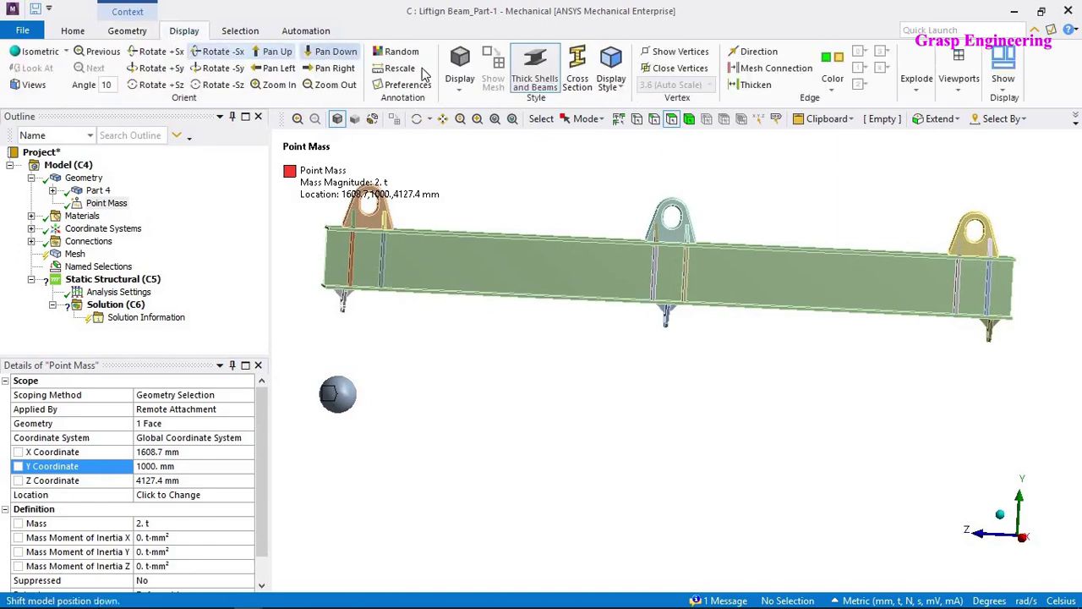
left_click(399, 69)
middle_click_drag(595, 398, 616, 377)
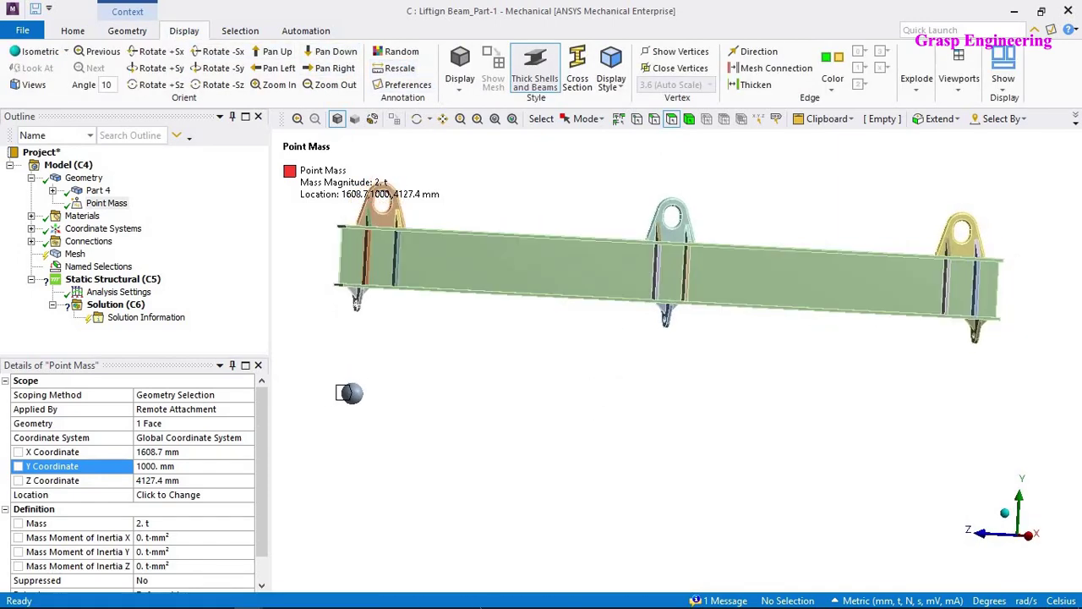
left_click(277, 597)
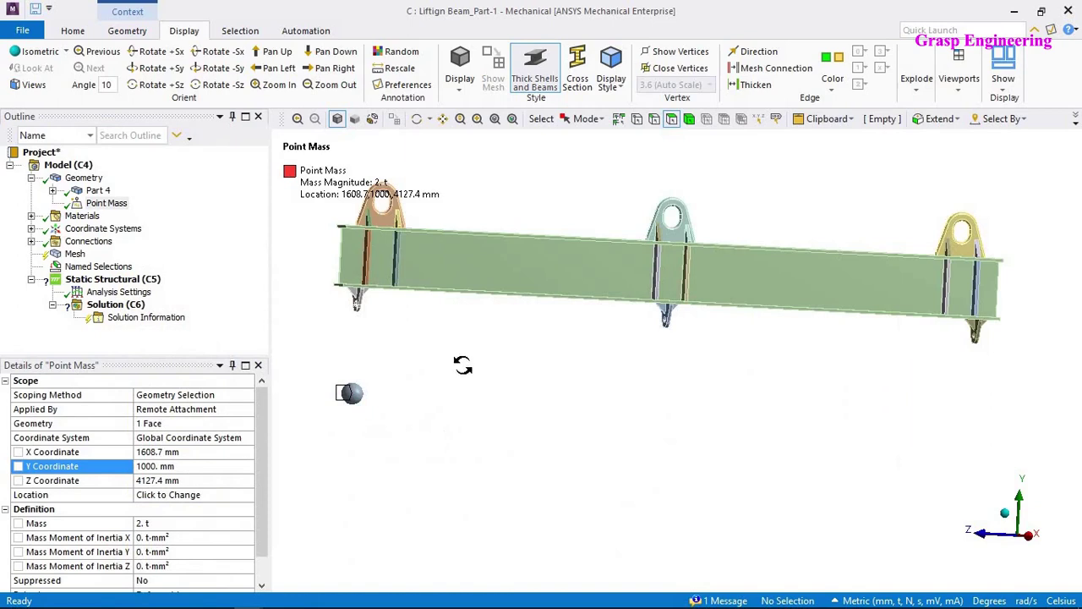
middle_click_drag(463, 365, 465, 383)
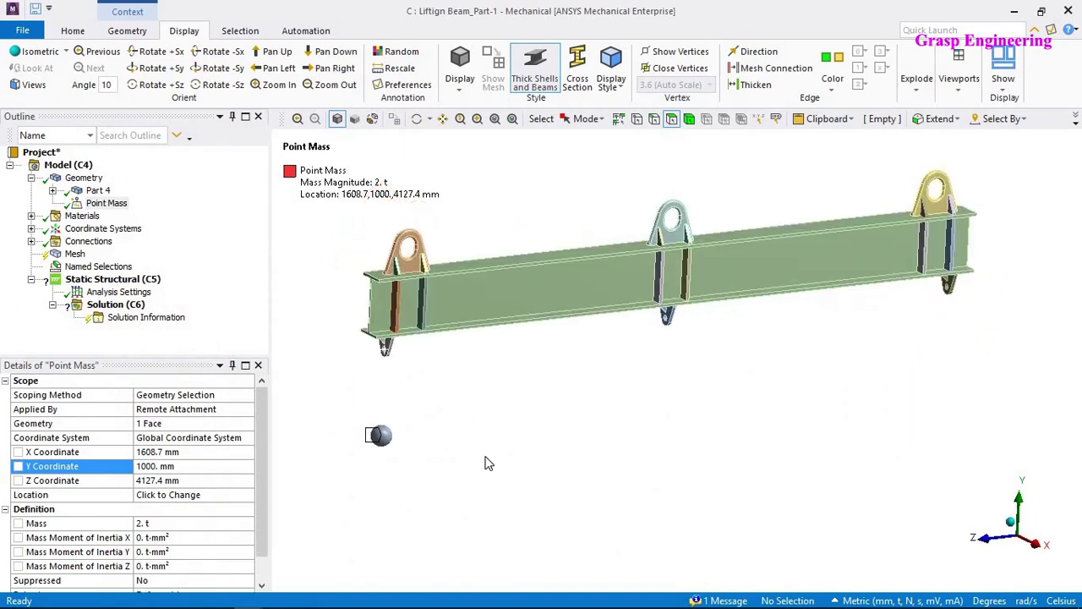
Insert a second point mass on the cylindrical hole face of the middle lifting eye beneath the beam.
middle_click_drag(625, 405, 643, 420, "ctrl")
scroll(633, 418, "up", 5)
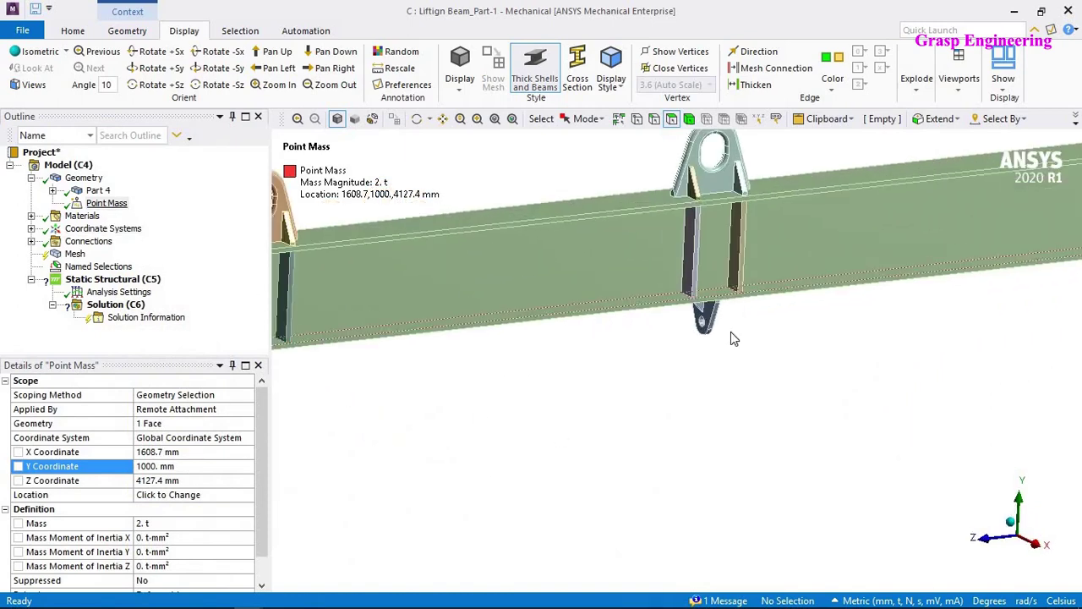
scroll(744, 359, "up", 3)
left_click(748, 309)
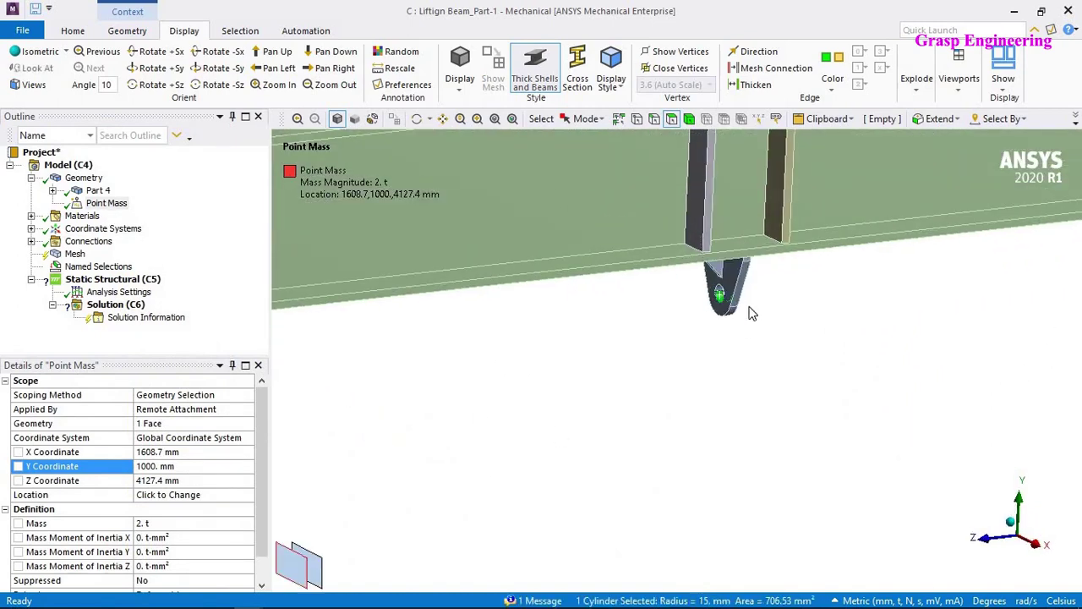
right_click(747, 309)
mouse_move(765, 11)
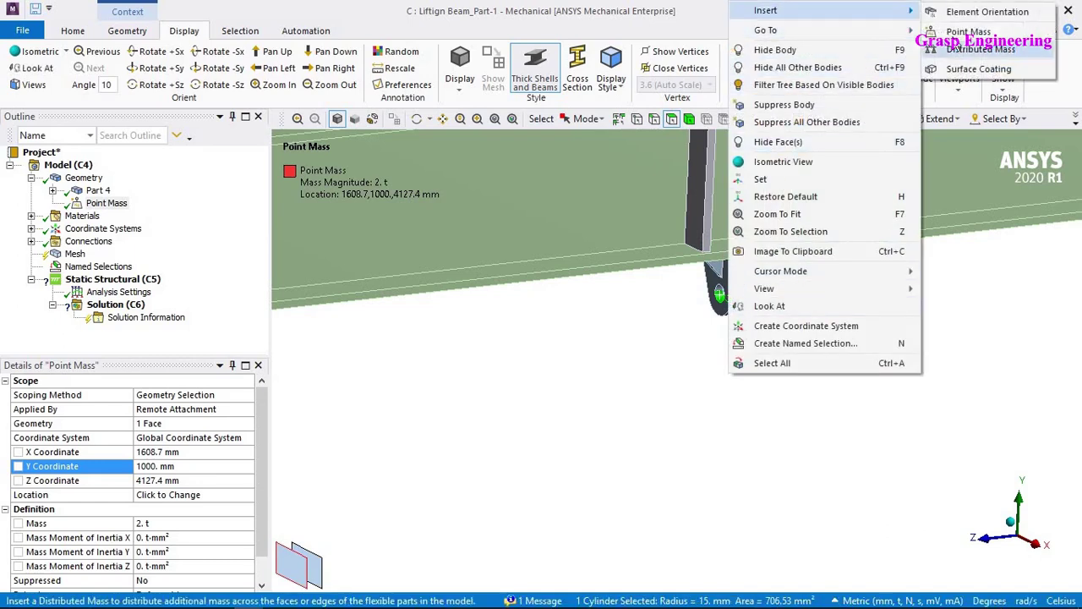
left_click(968, 31)
Set the second point mass to 2 t and its Y coordinate to 1000 mm.
left_click(161, 522)
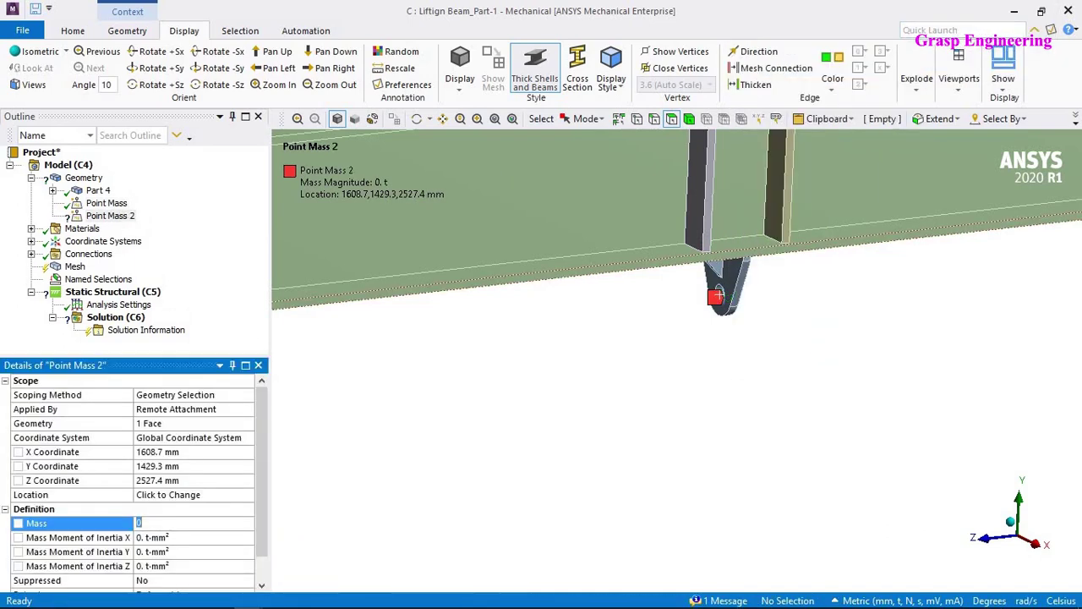
type("2")
key("Return")
left_click(145, 465)
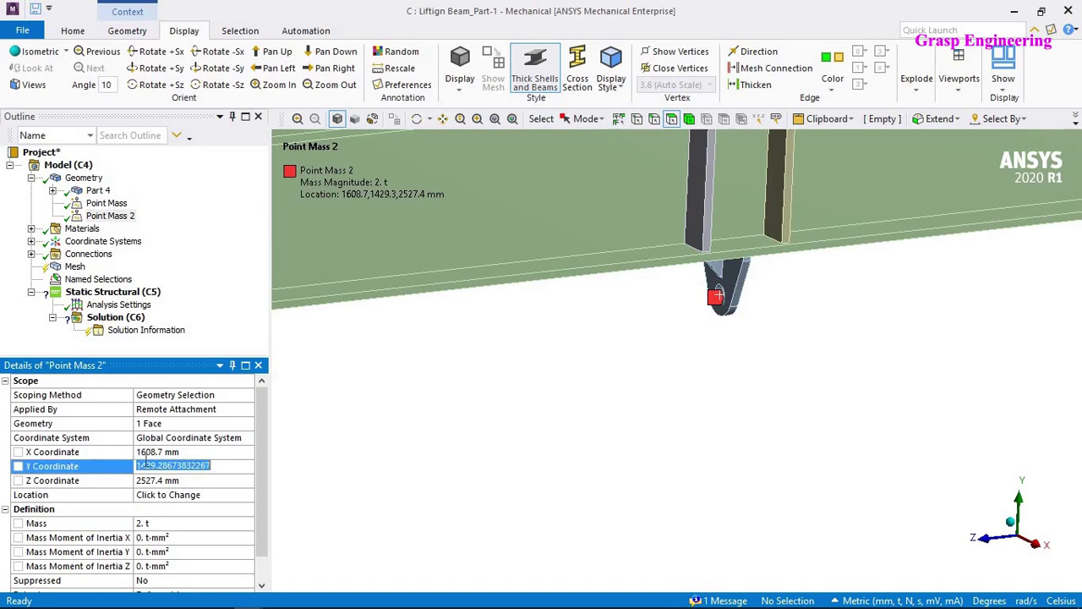
type("1000")
key("Return")
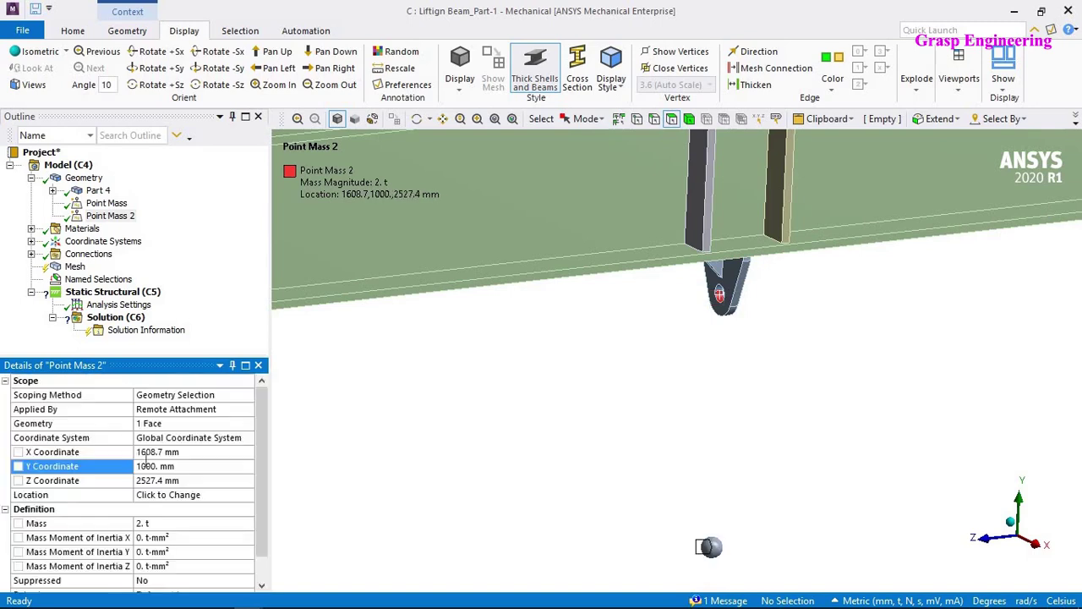
Insert a third point mass on the hole face of the remaining end lifting eye beneath the beam.
middle_click_drag(626, 355, 609, 274)
right_click(600, 269)
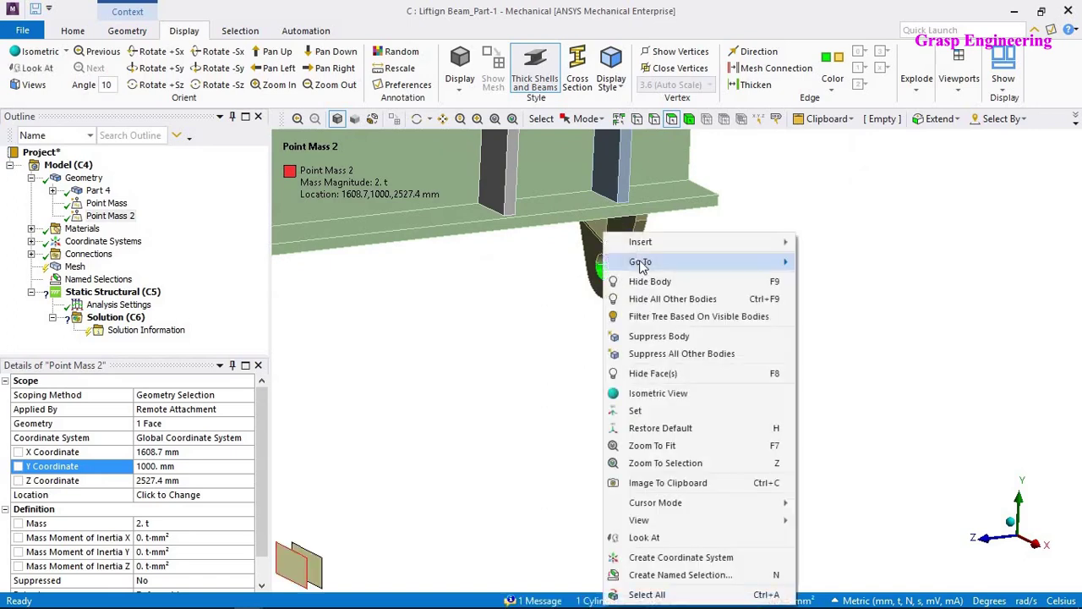
mouse_move(677, 242)
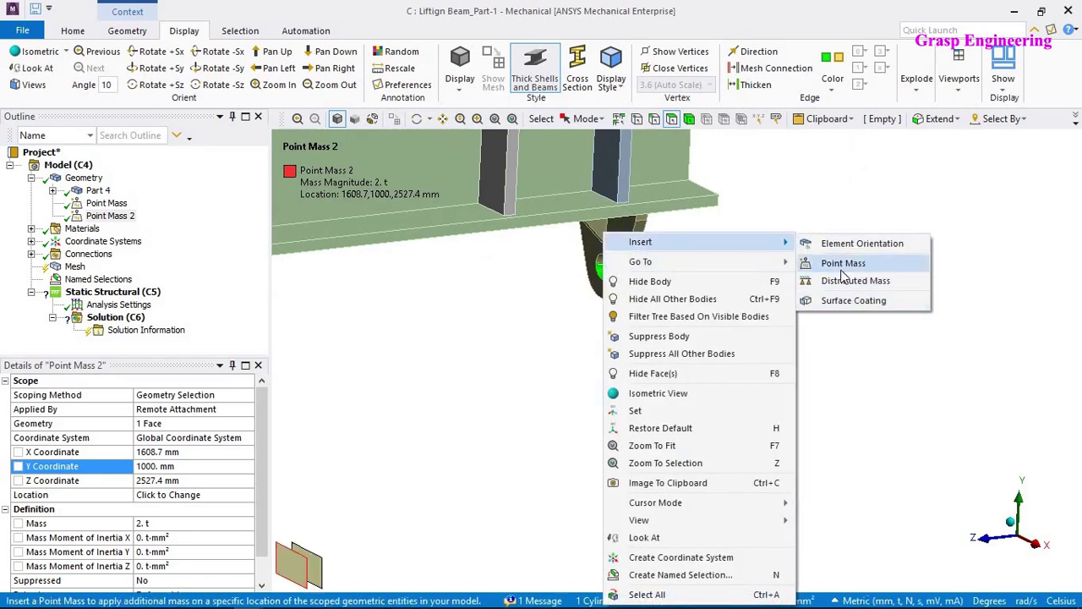
left_click(846, 264)
Set the third point mass to 2 t and its Y coordinate to 1000 mm.
left_click(168, 524)
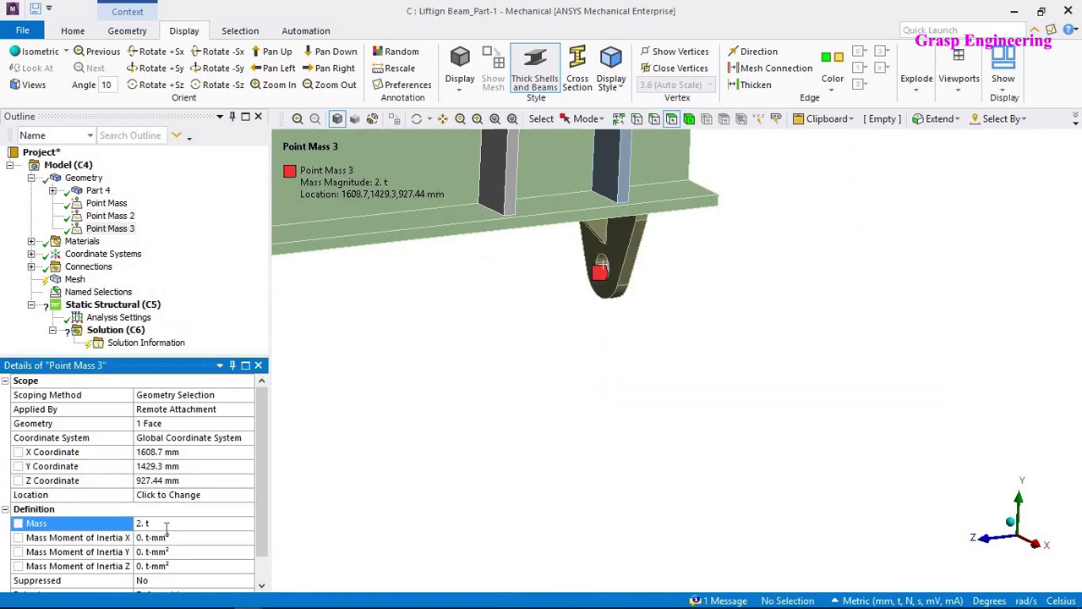
left_click(149, 469)
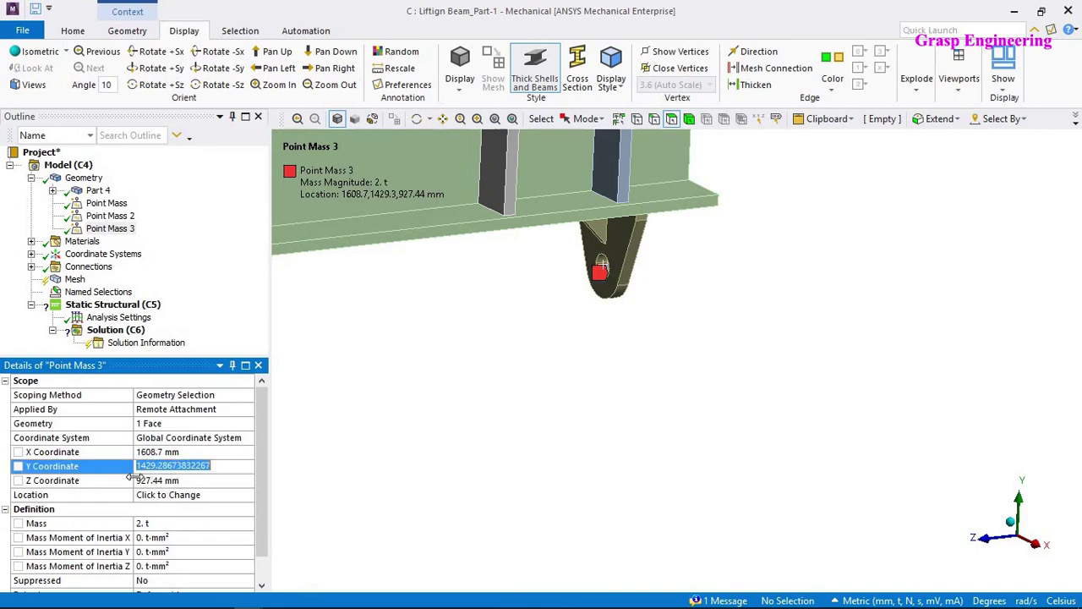
type("1000")
key("Return")
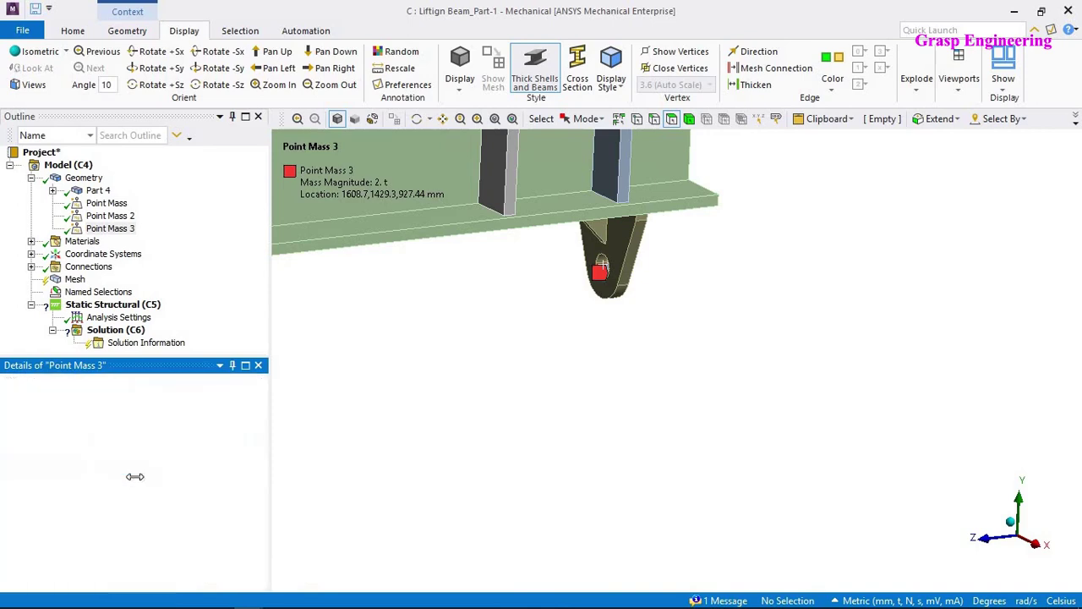
mouse_move(756, 311)
middle_mouse_down()
mouse_move(768, 357)
mouse_move(729, 403)
middle_mouse_up()
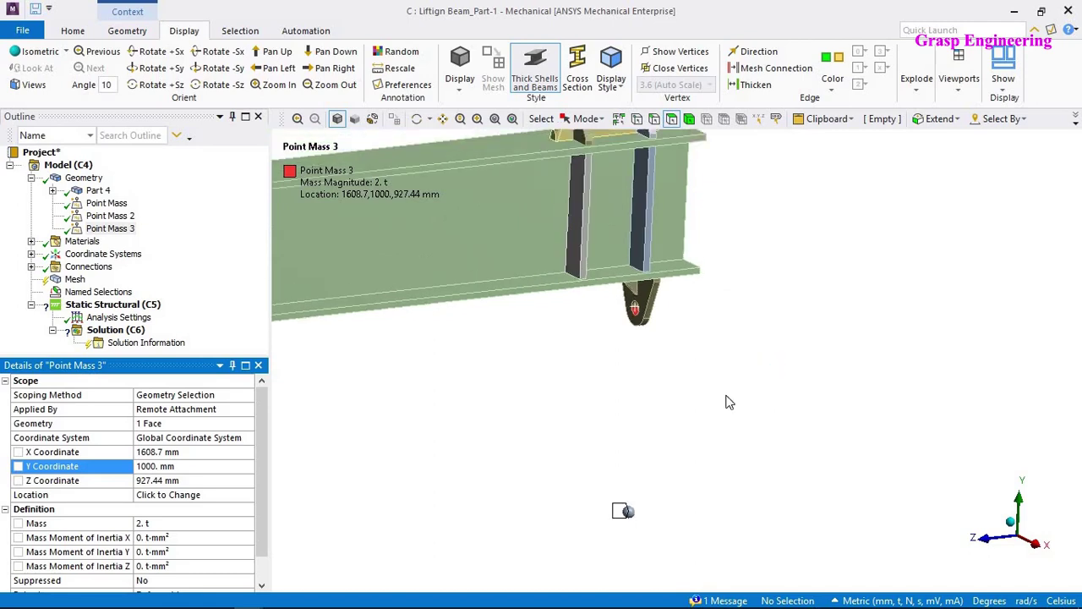
Rescale the annotation symbols with the whole beam and all three point masses in view.
middle_click_drag(591, 415, 736, 323, "ctrl")
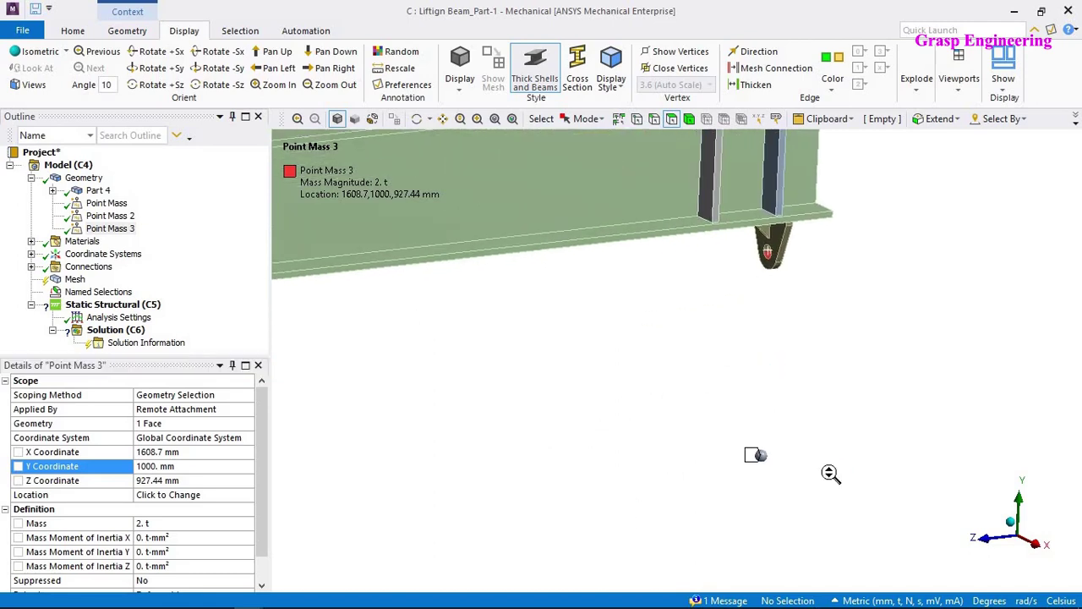
scroll(830, 473, "up", 2)
scroll(867, 466, "down", 6)
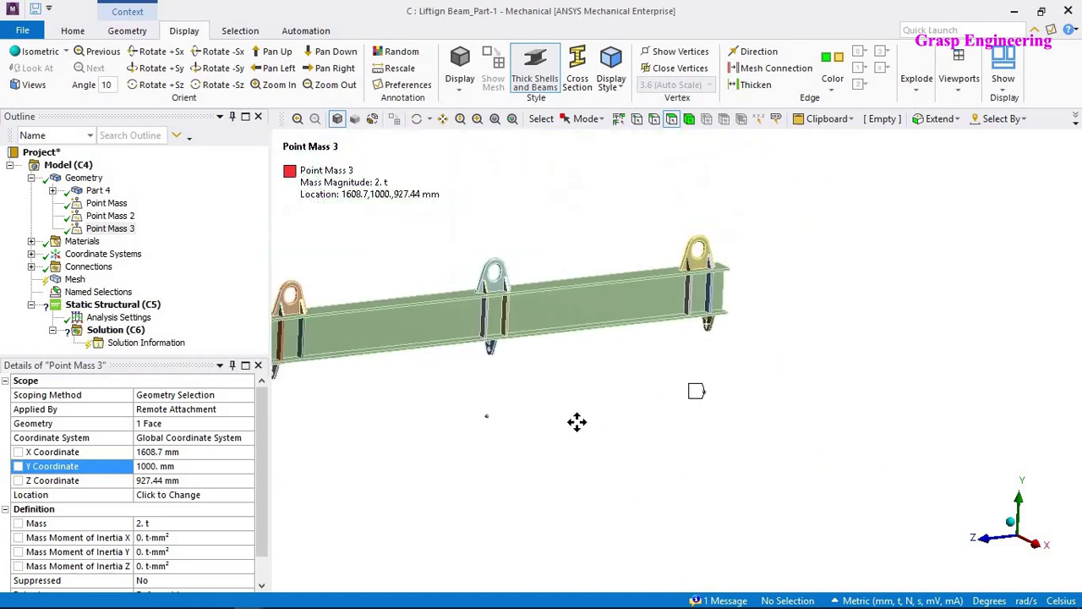
middle_click_drag(576, 421, 698, 417, "ctrl")
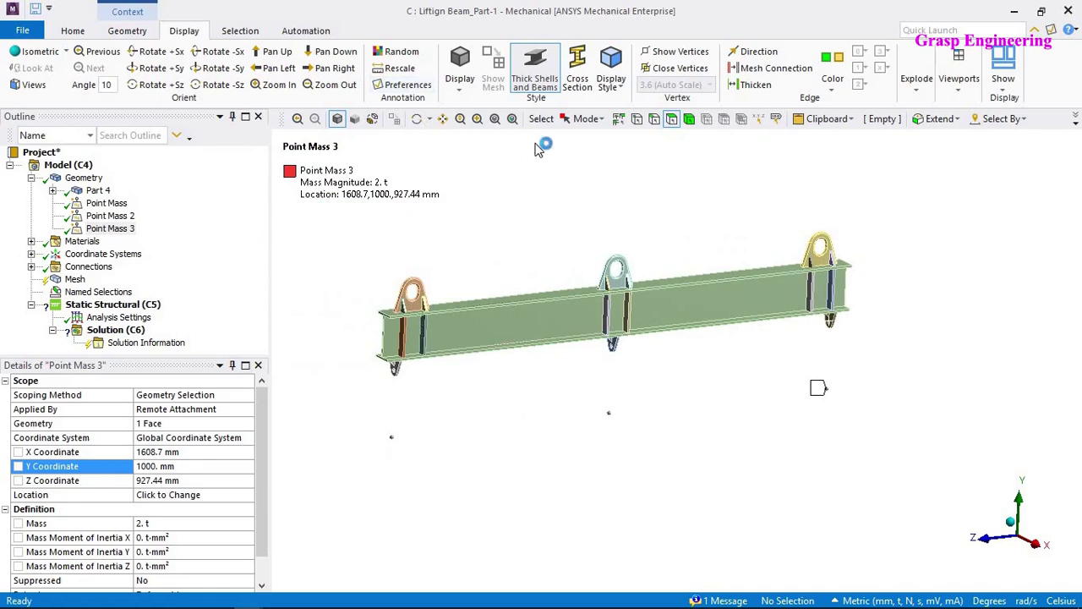
left_click(400, 68)
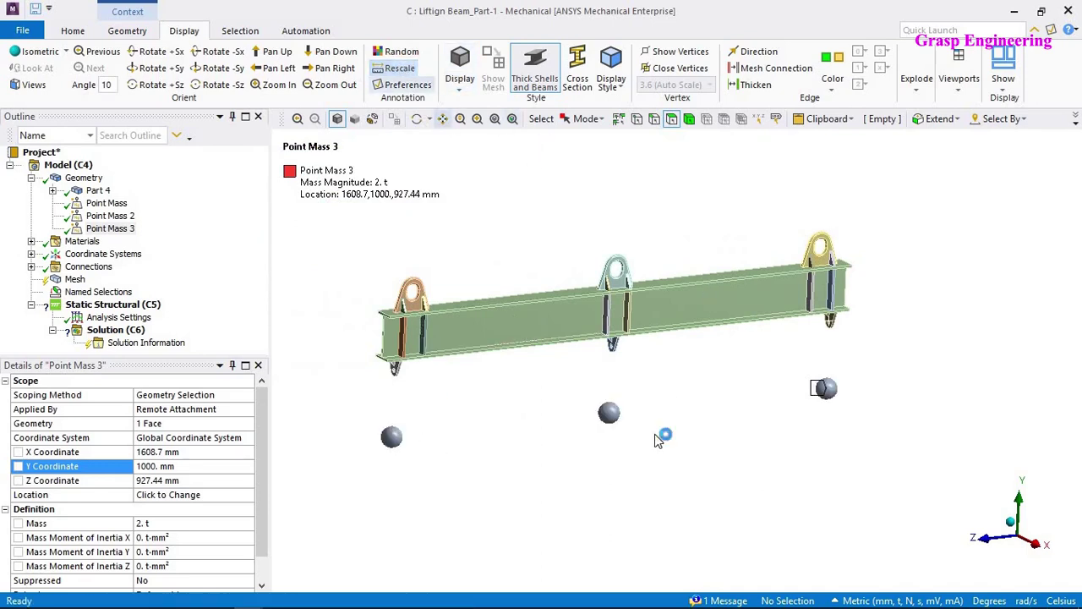
middle_click_drag(658, 441, 630, 429)
Review the third point mass's behavior settings and inspect the three masses hanging beneath the lower lifting eyes.
scroll(203, 541, "down", 1)
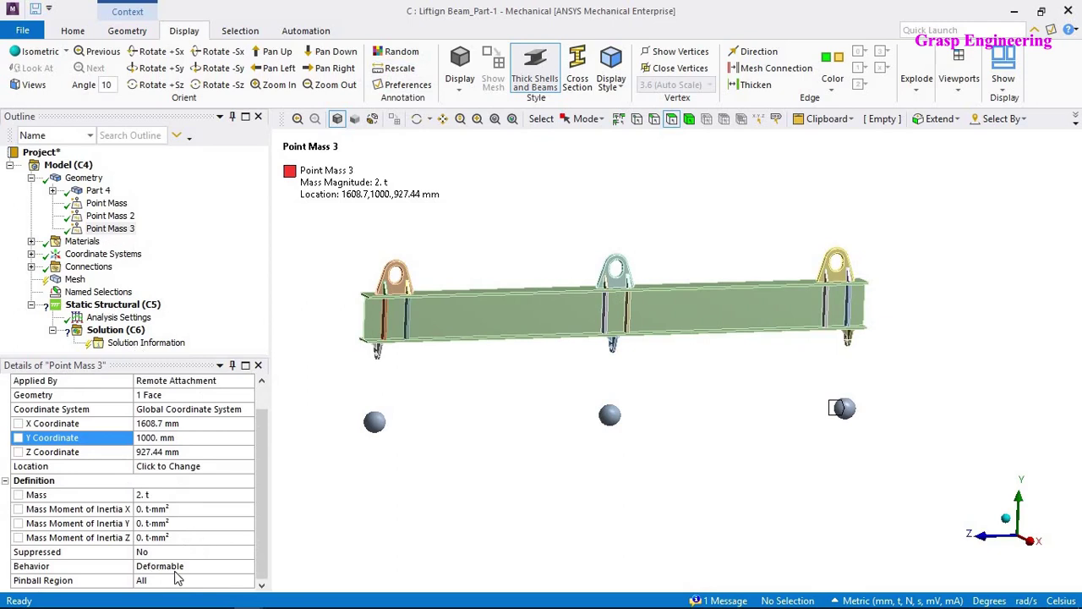
middle_click_drag(382, 382, 618, 382)
scroll(618, 382, "up", 5)
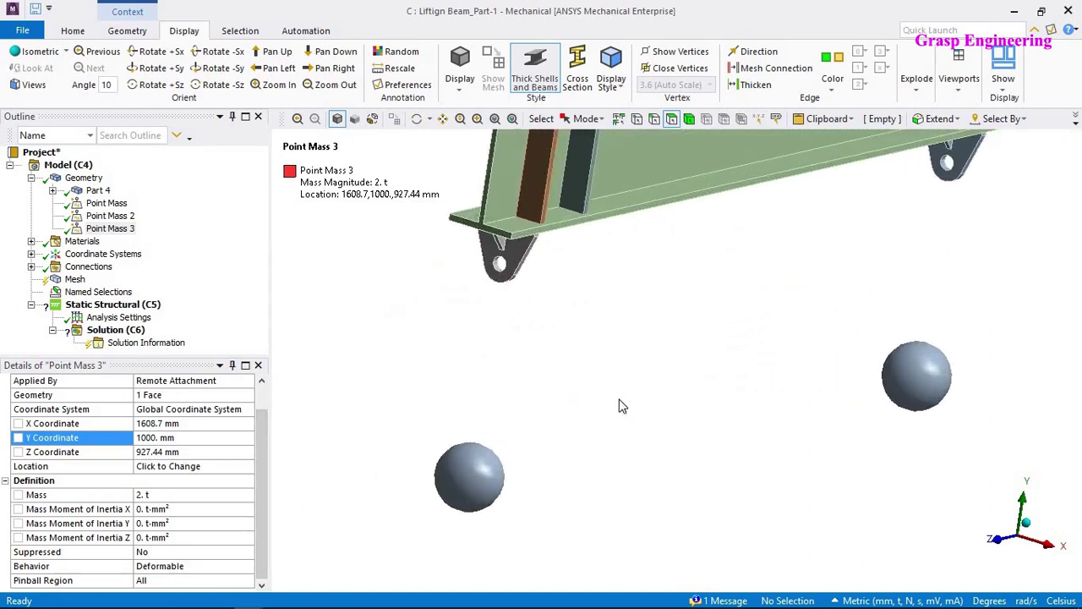
scroll(506, 447, "down", 6)
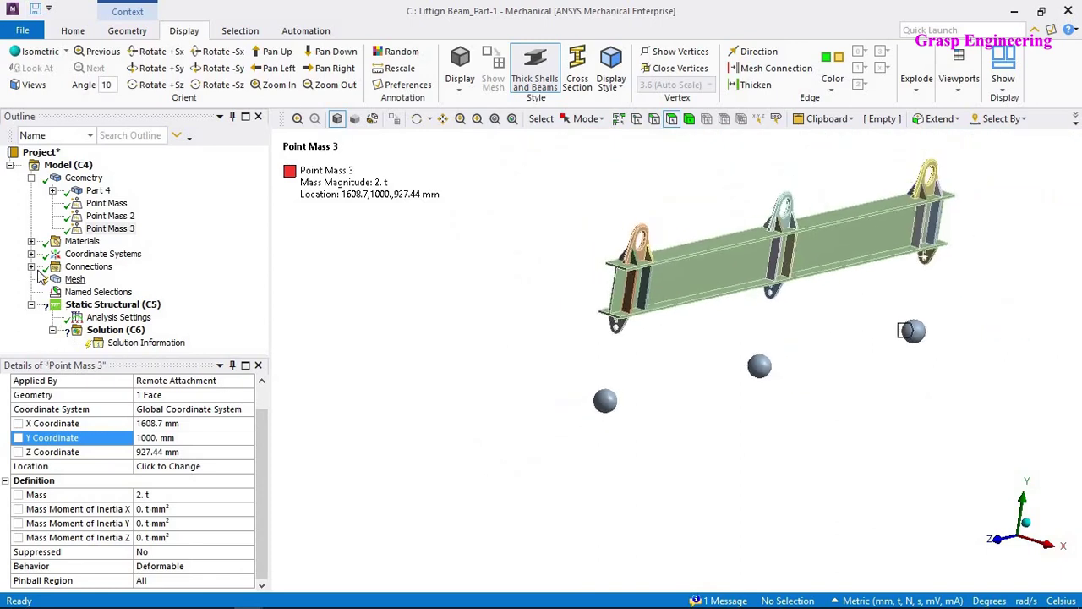
Check the Connections branch for contacts and examine Structural Steel's Young's modulus and Poisson's ratio.
left_click(30, 267)
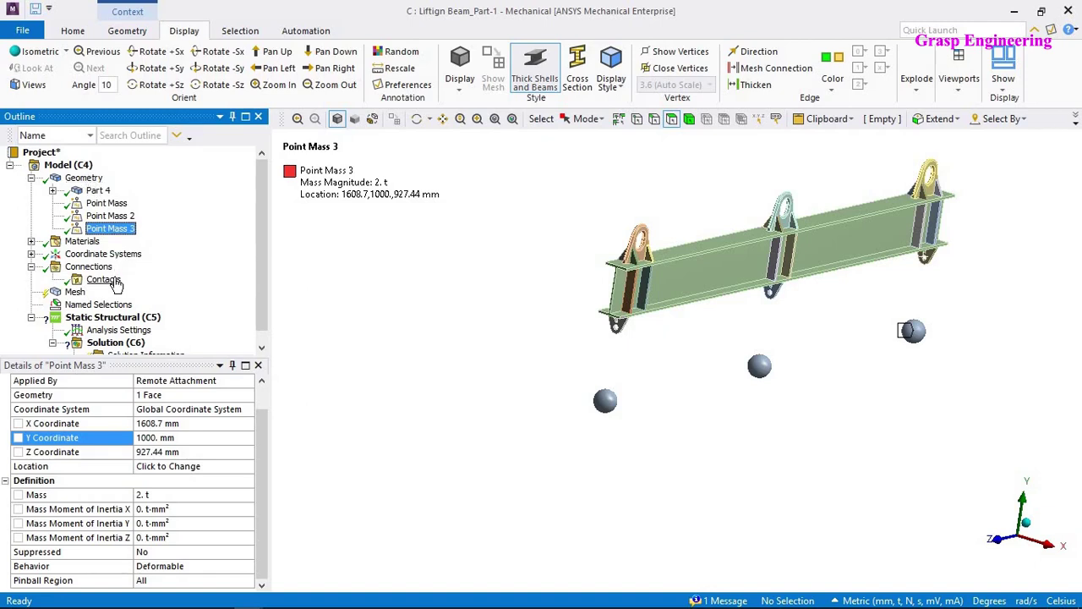
left_click(89, 266)
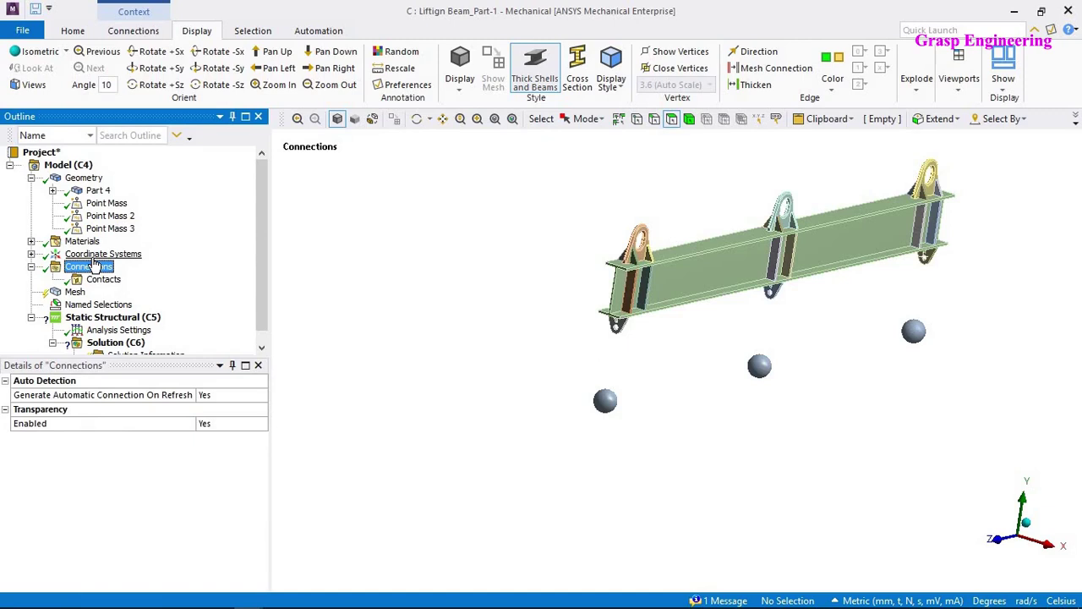
left_click(31, 241)
left_click(116, 254)
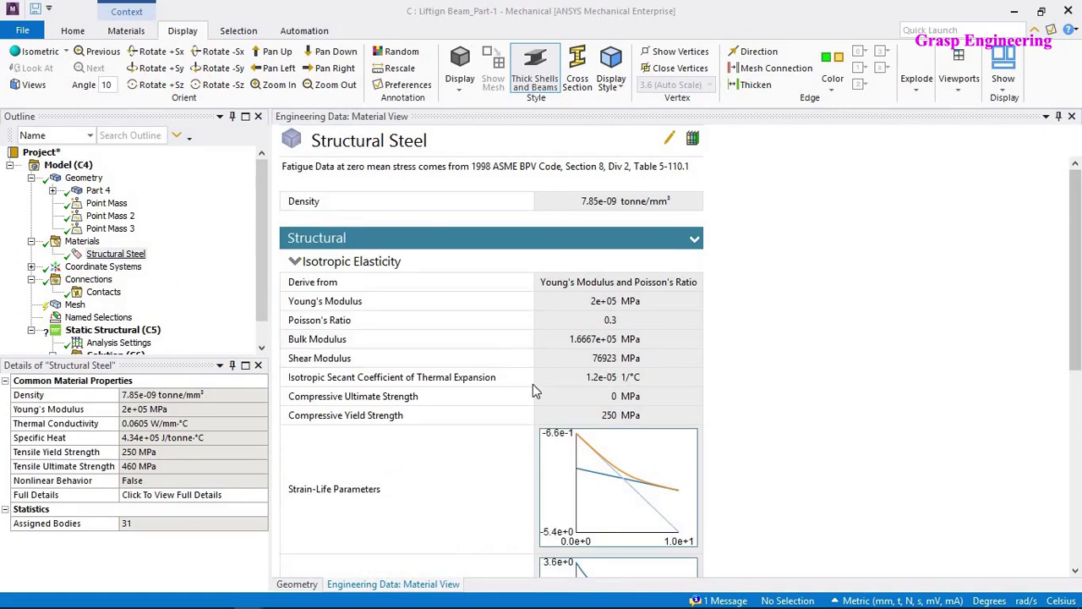
scroll(367, 267, "down", 1)
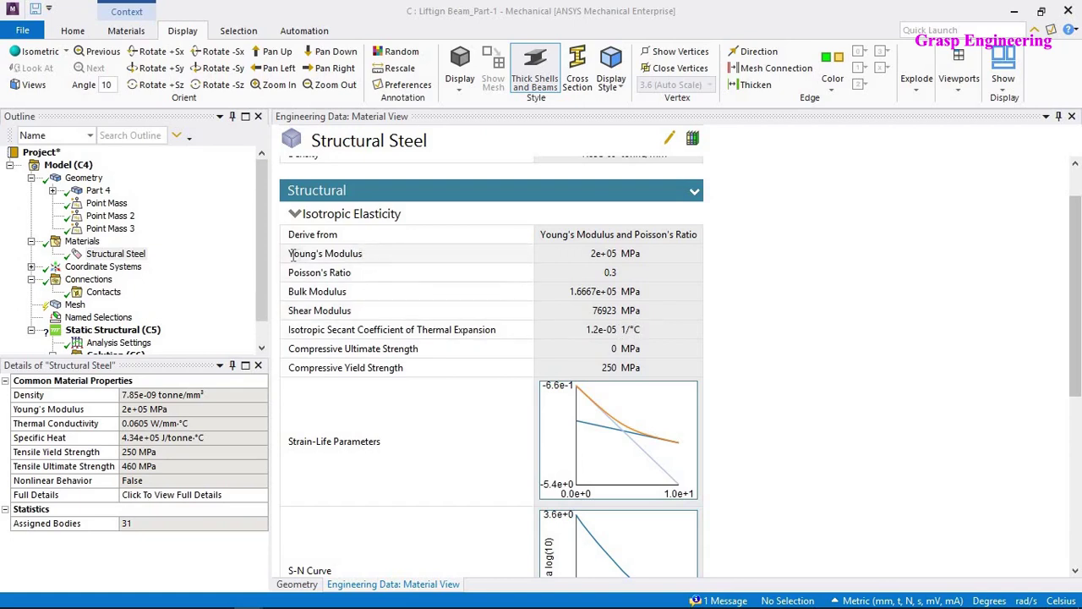
left_click_drag(292, 256, 681, 270)
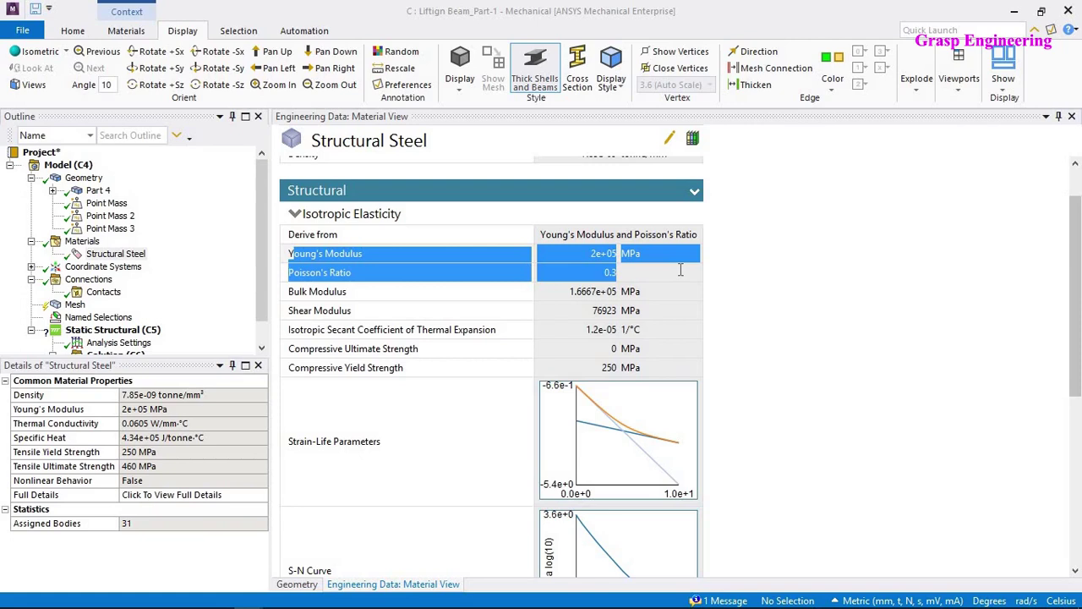
View the Materials overview and switch to the Workbench project schematic.
left_click(82, 240)
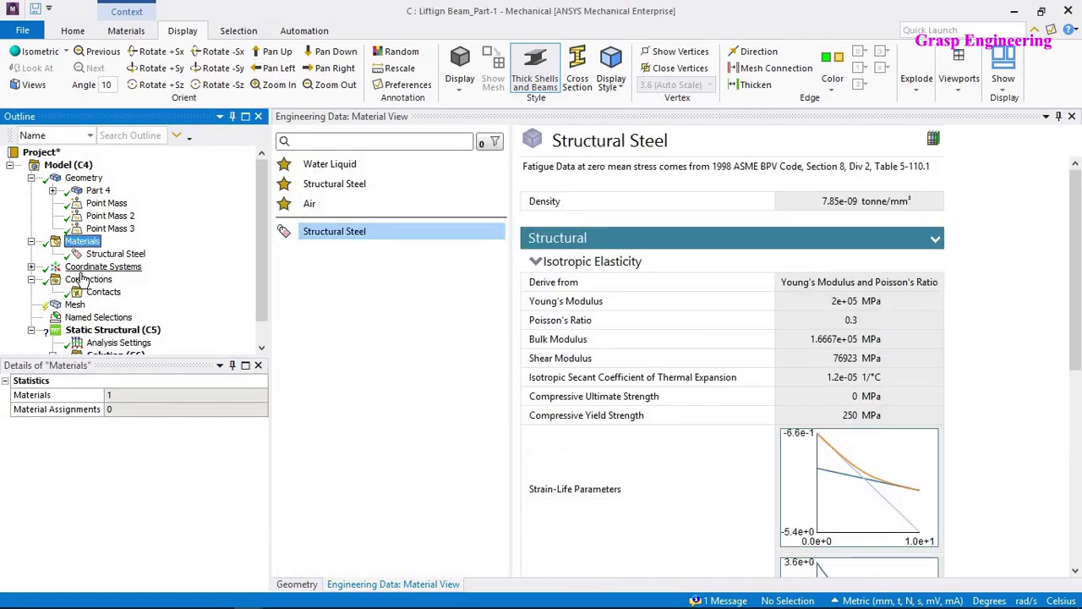
scroll(213, 322, "down", 1)
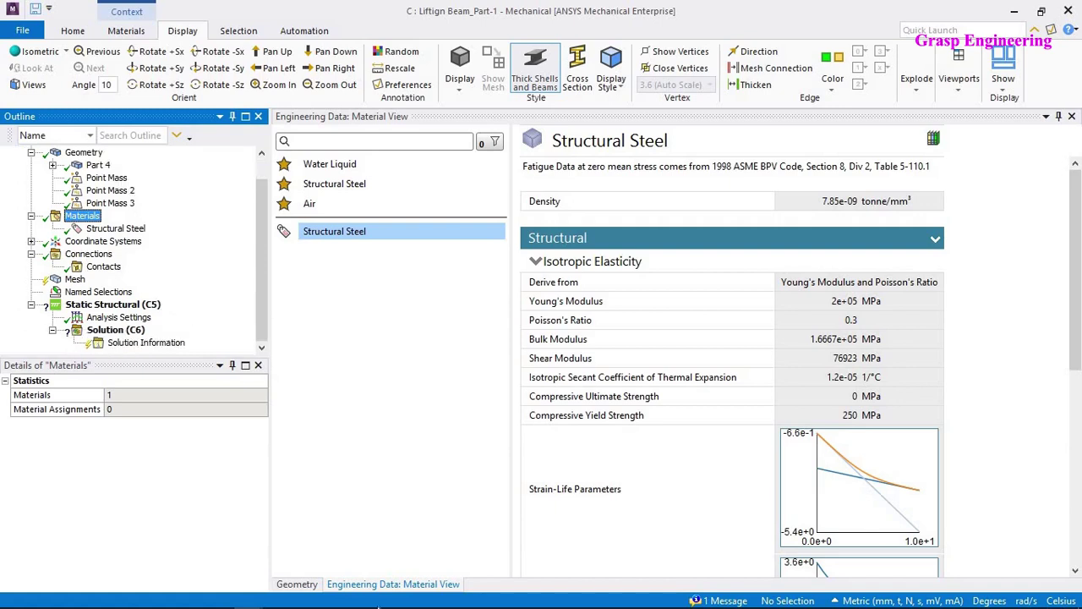
left_click(219, 596)
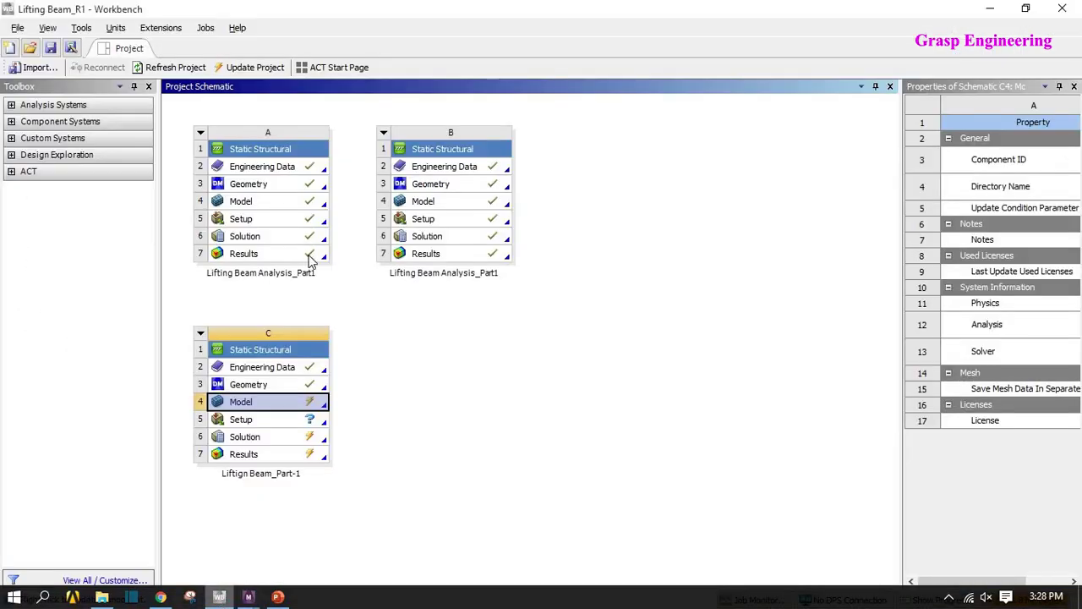
Review the material library and the physical and linear elastic property options in system C's Engineering Data, and return to Mechanical.
double_click(245, 367)
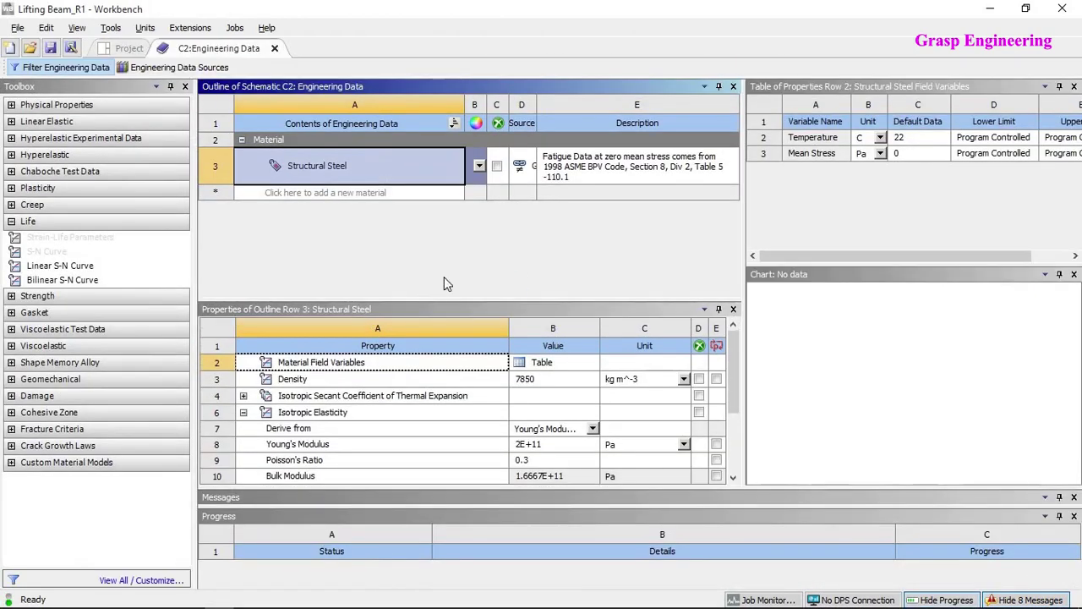
left_click(301, 192)
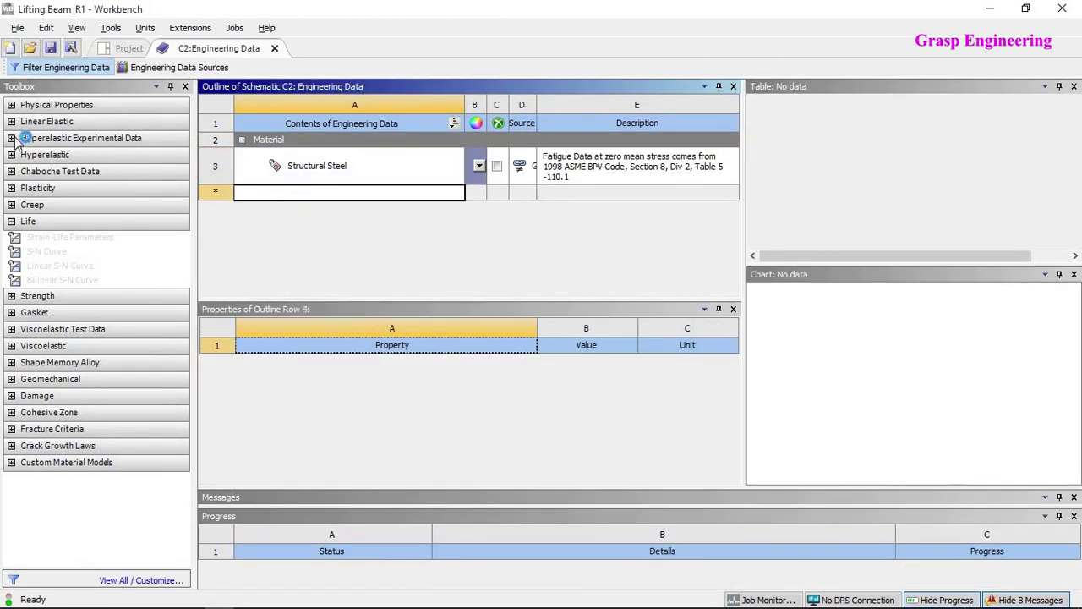
left_click(11, 104)
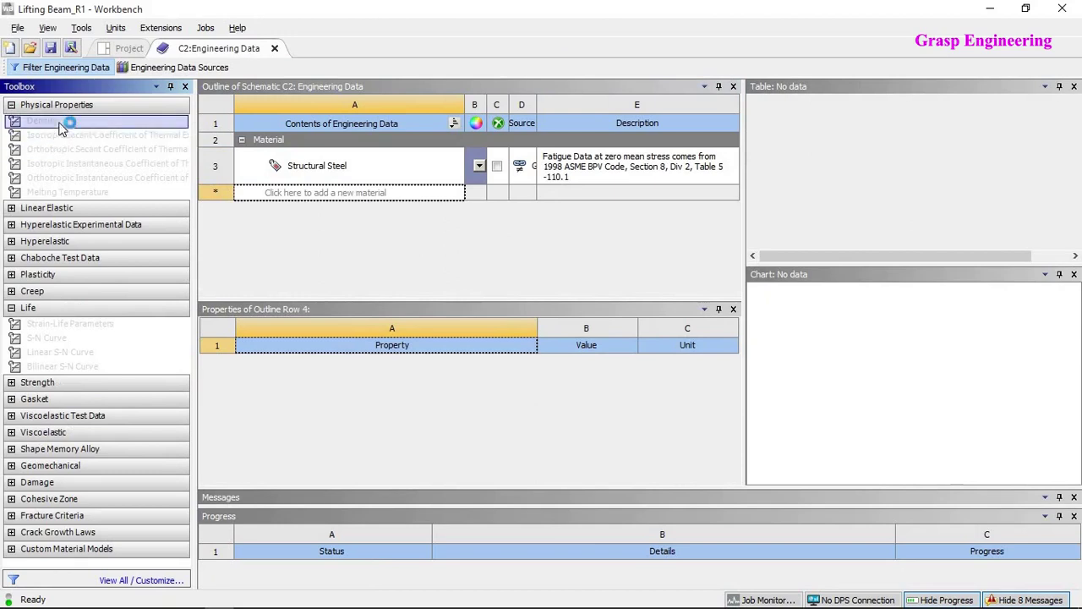
left_click(11, 208)
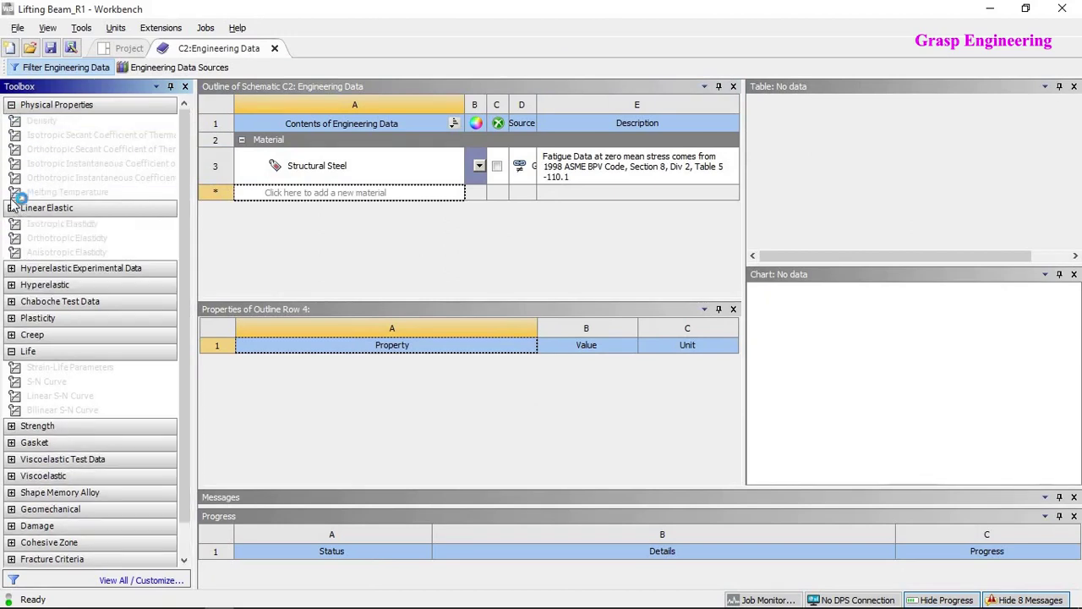
left_click(275, 49)
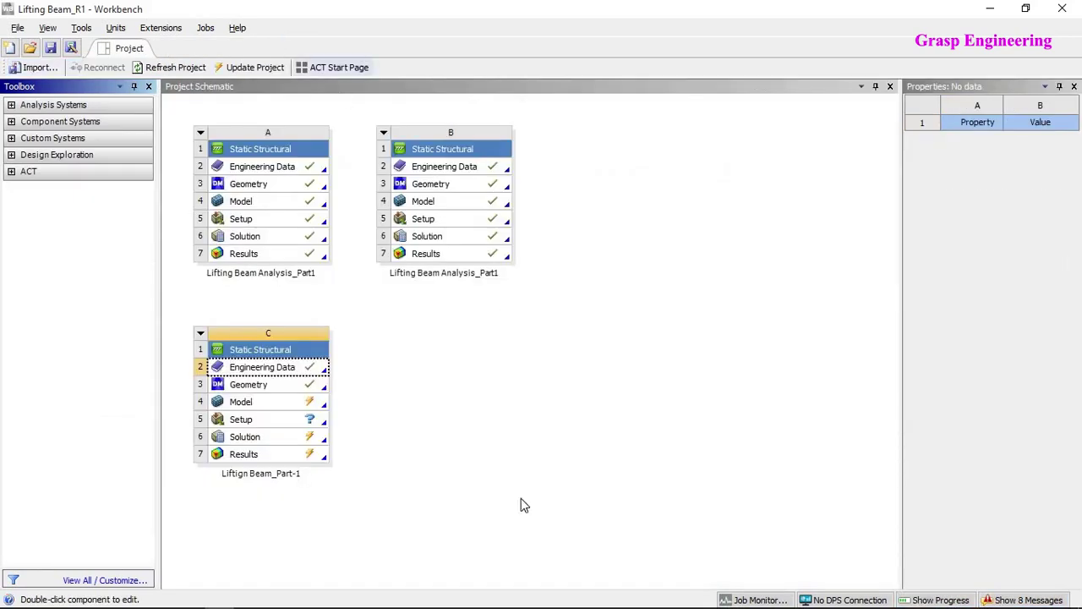
left_click(524, 445)
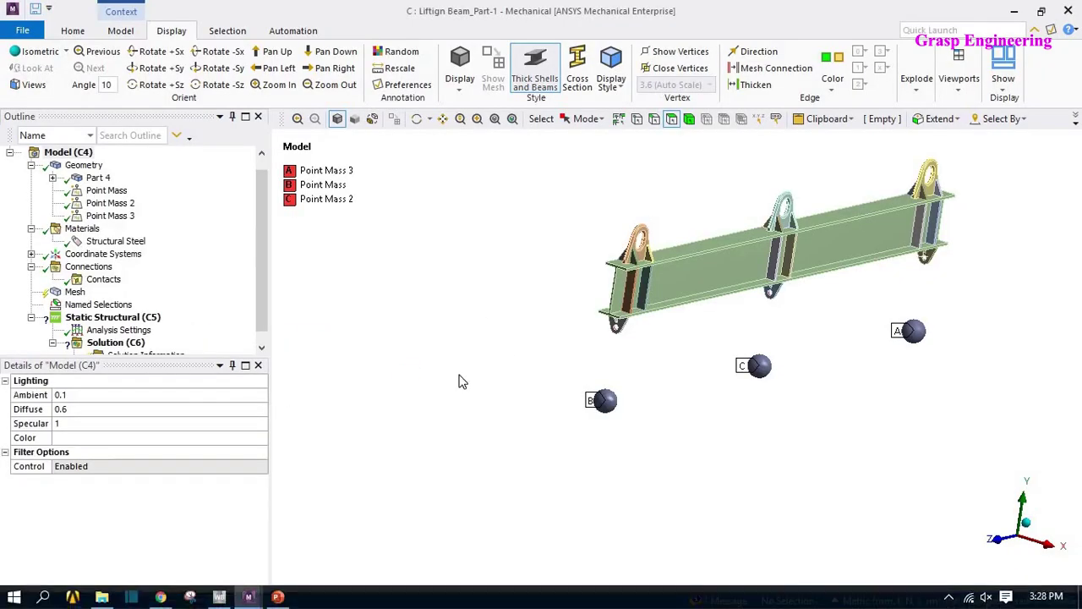
Check the length of the vertical edge at the end of the beam's web, and clear the selection.
middle_click_drag(665, 355, 656, 357)
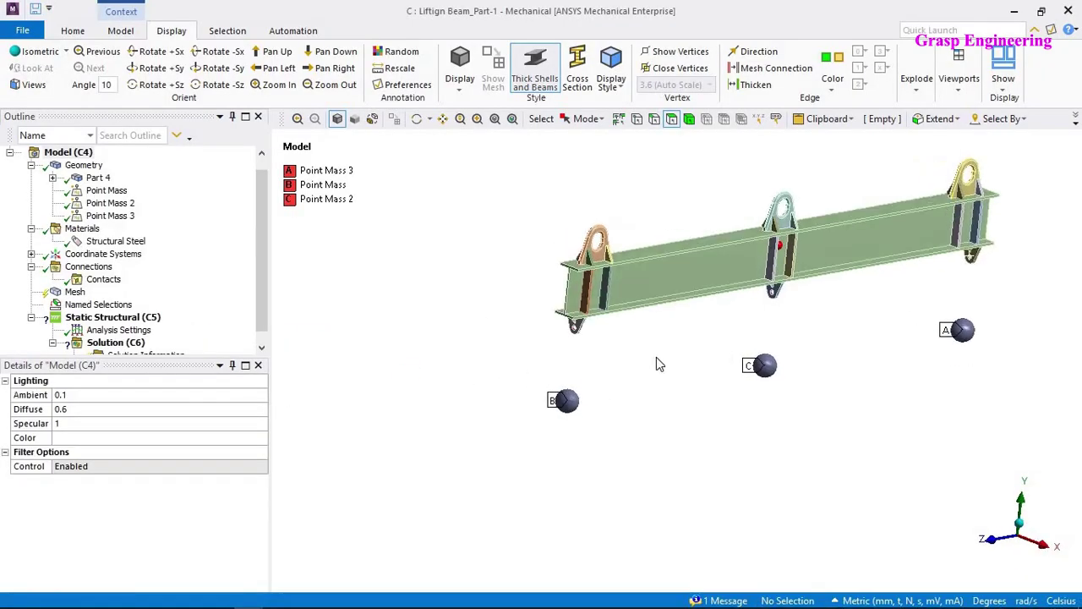
scroll(657, 357, "up", 3)
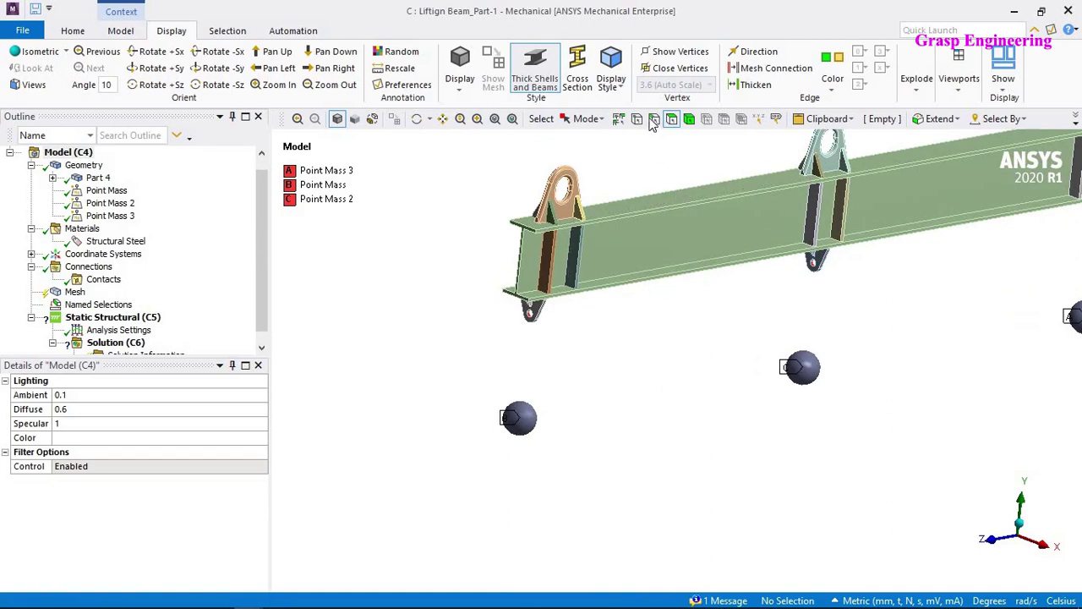
left_click(520, 264)
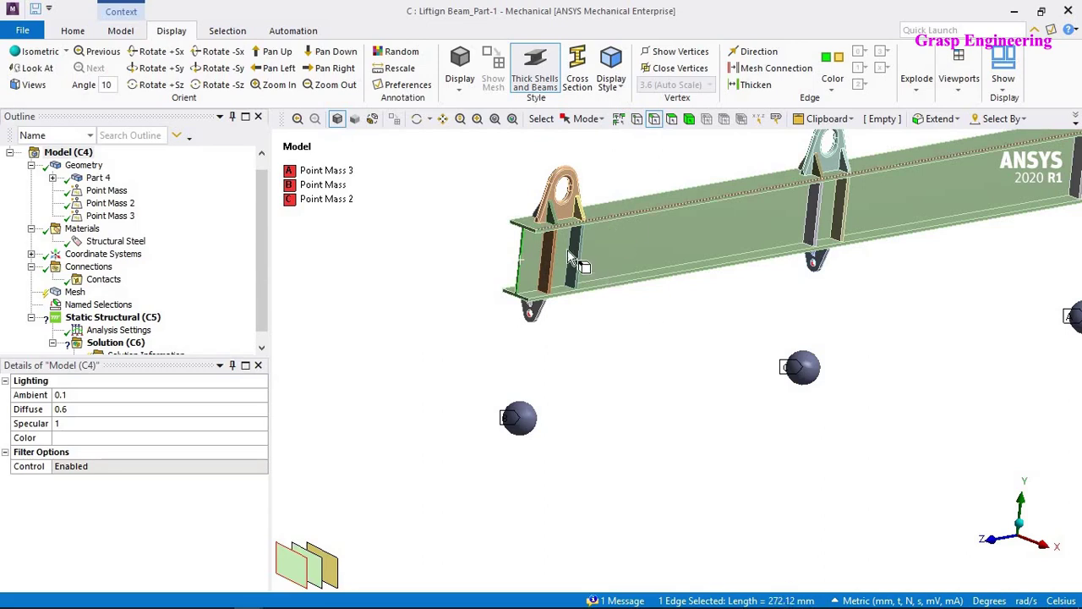
middle_click_drag(465, 341, 423, 336)
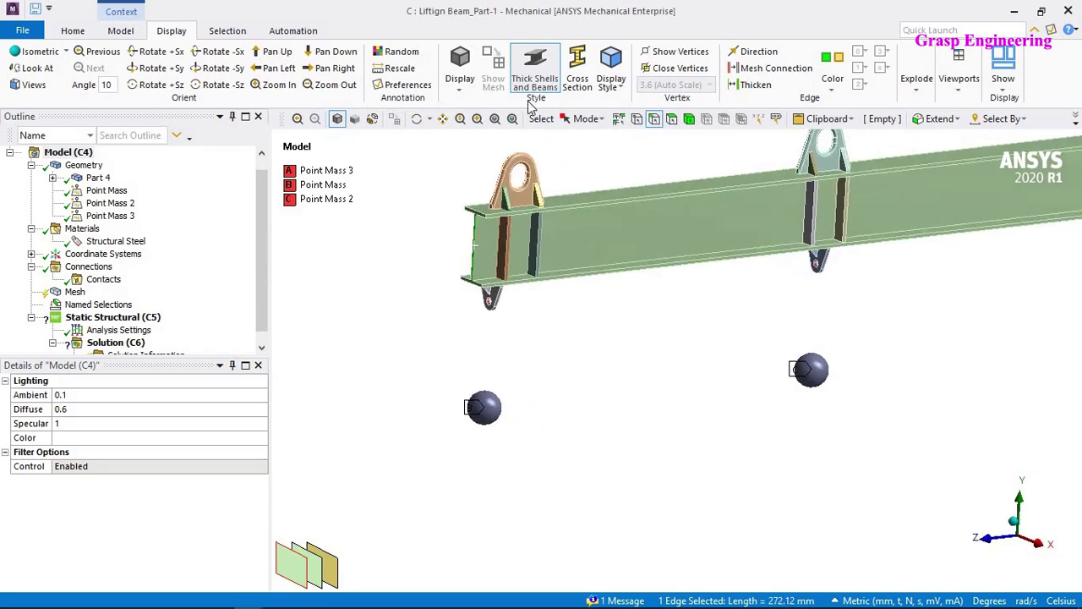
left_click(615, 180)
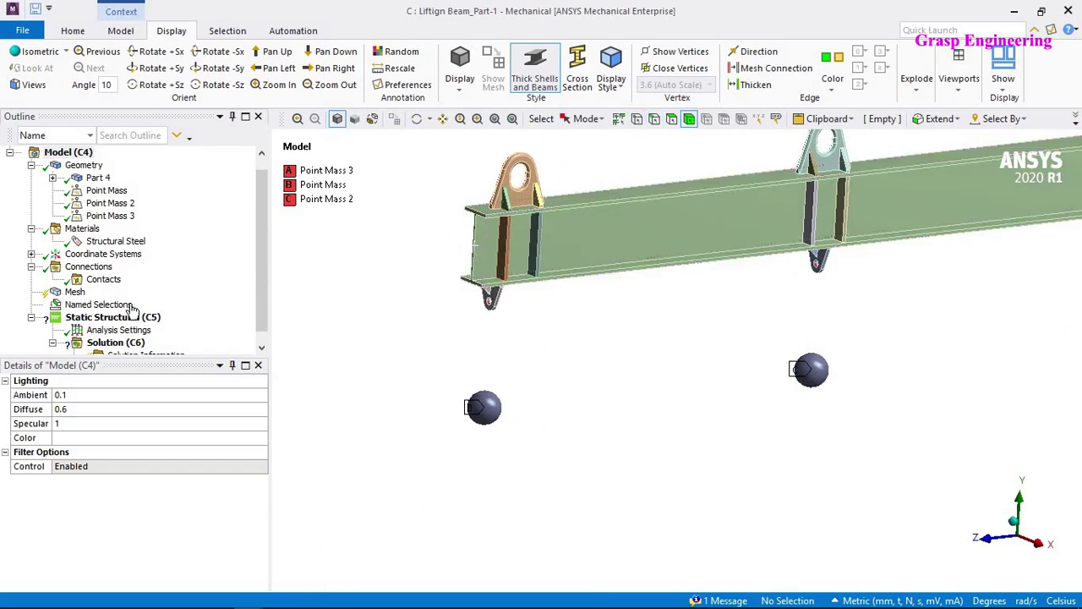
Insert a mesh sizing control and scope it to all bodies of the lifting beam.
left_click(78, 292)
right_click(78, 292)
mouse_move(242, 302)
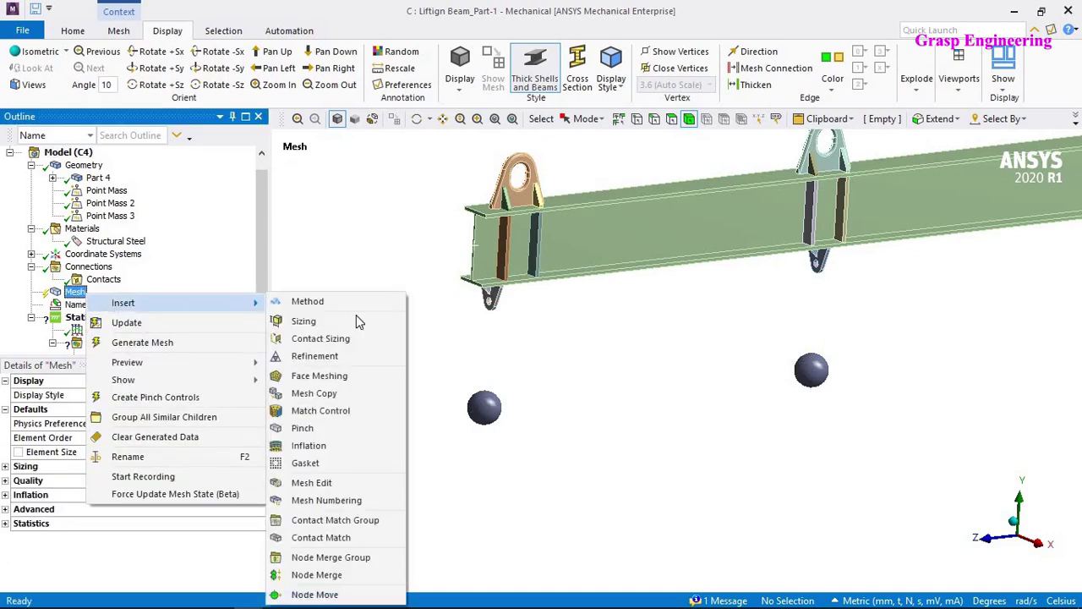
left_click(353, 319)
scroll(455, 342, "down", 5)
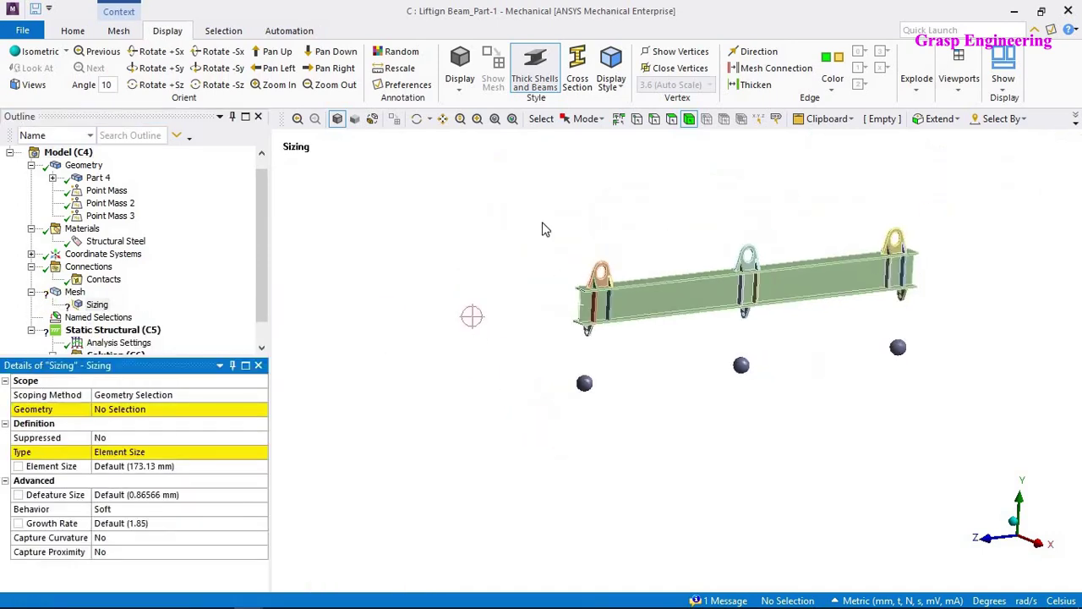
scroll(598, 249, "up", 2)
key("ctrl+a")
right_click(423, 217)
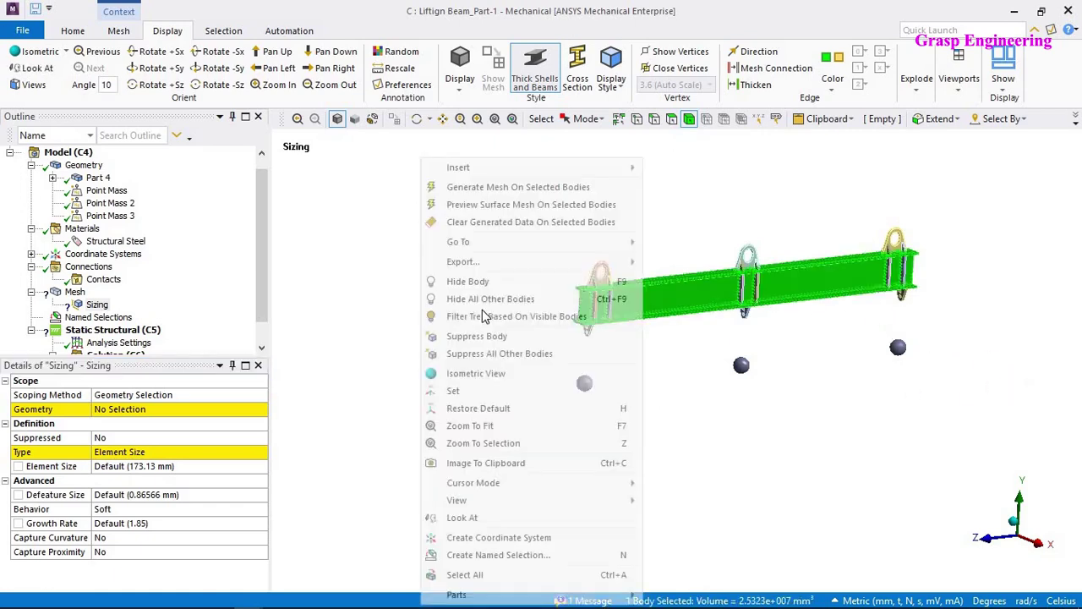
left_click(471, 574)
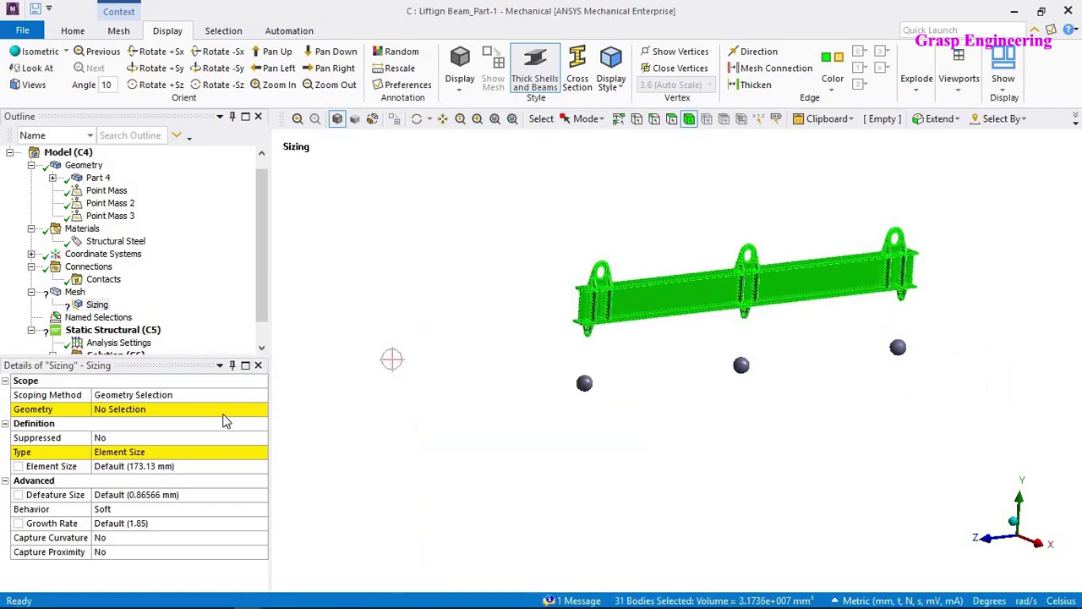
left_click(144, 411)
left_click(135, 411)
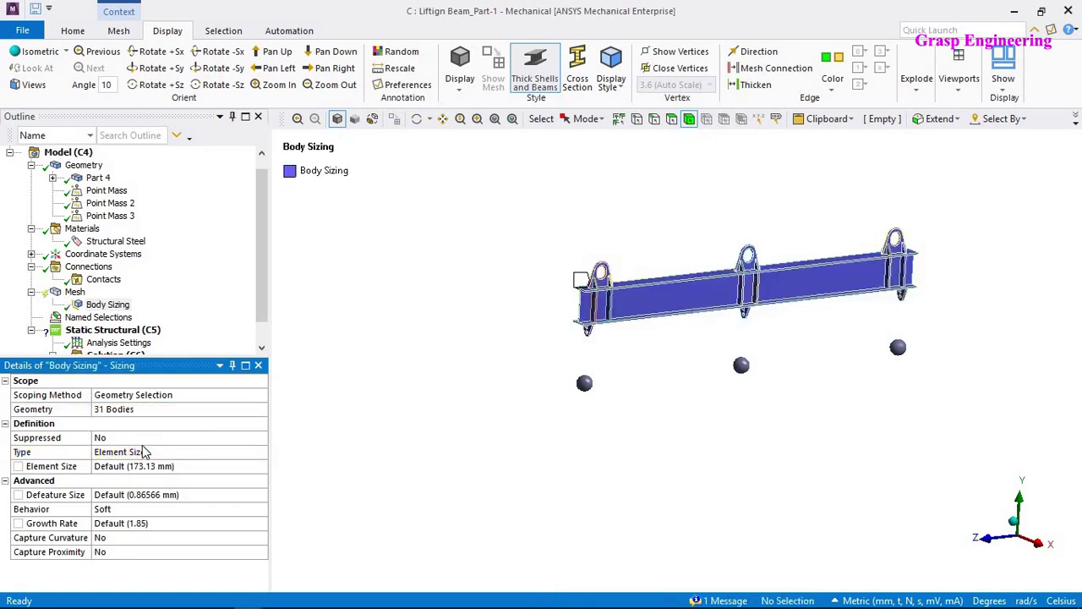
Set the body sizing's element size to 20 mm.
left_click(132, 466)
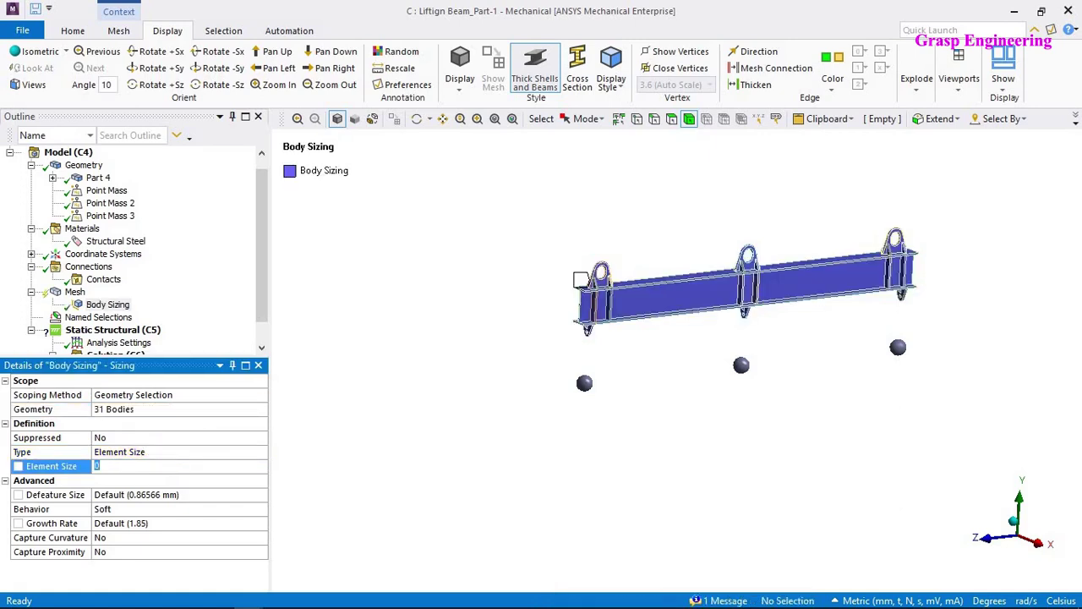
key("Return")
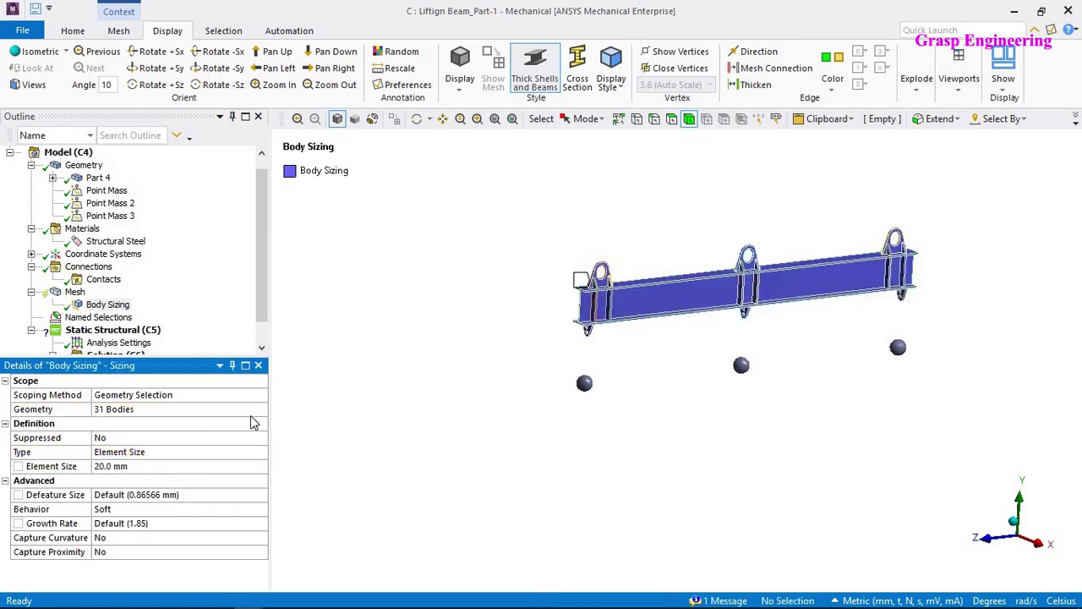
scroll(677, 360, "up", 3)
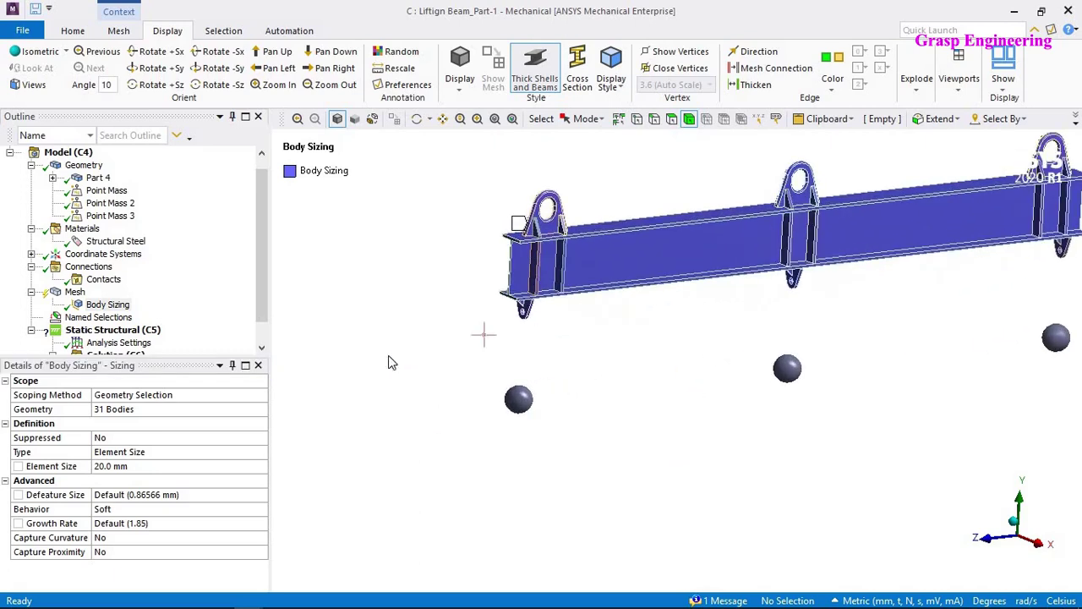
Suppress the body sizing and generate the mesh with the default element size.
right_click(123, 310)
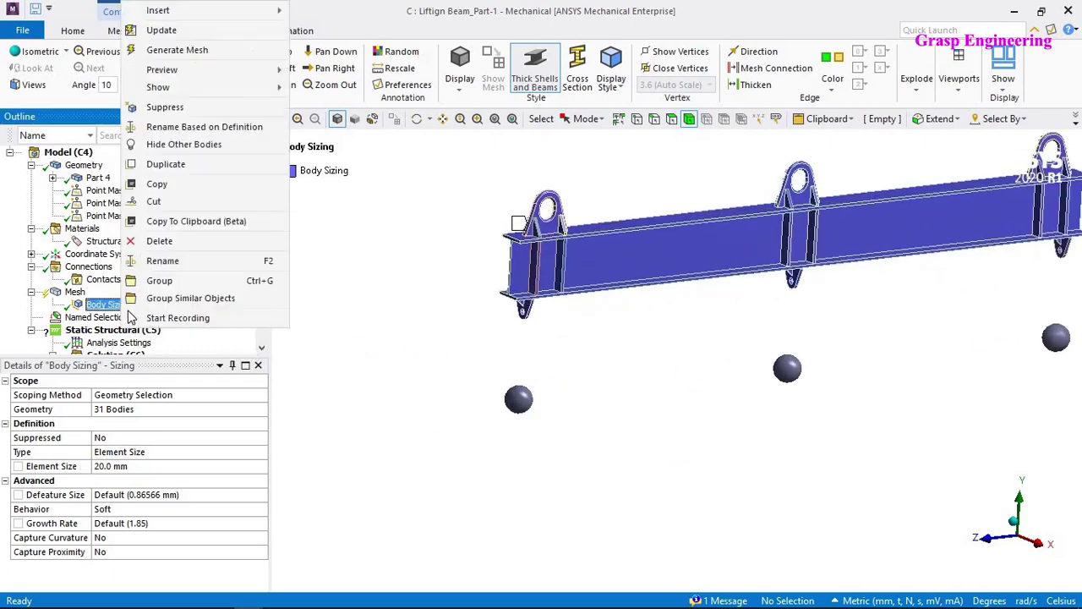
left_click(225, 108)
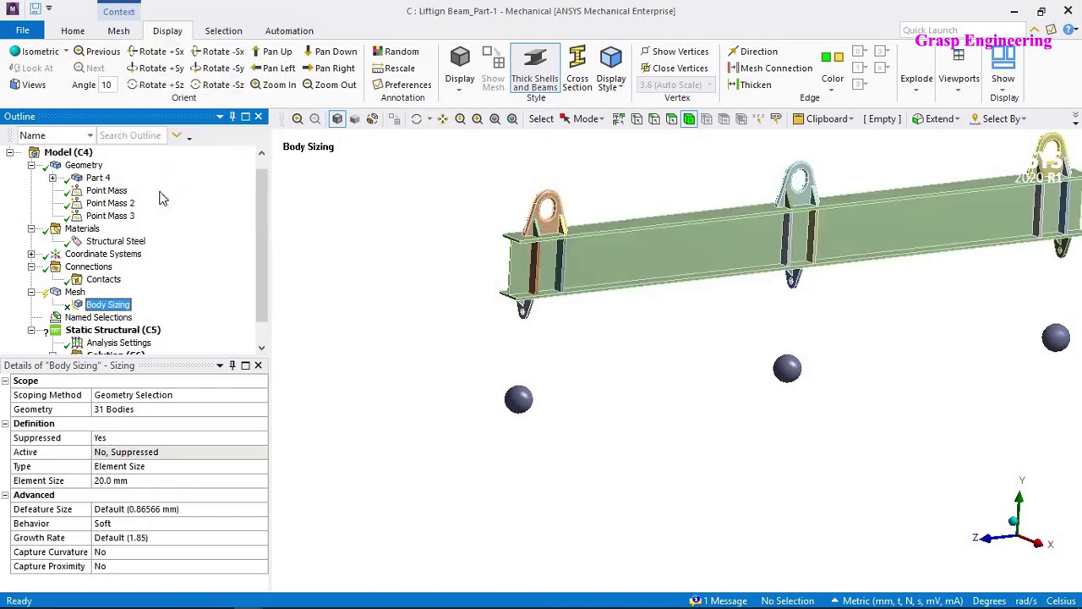
left_click(58, 295)
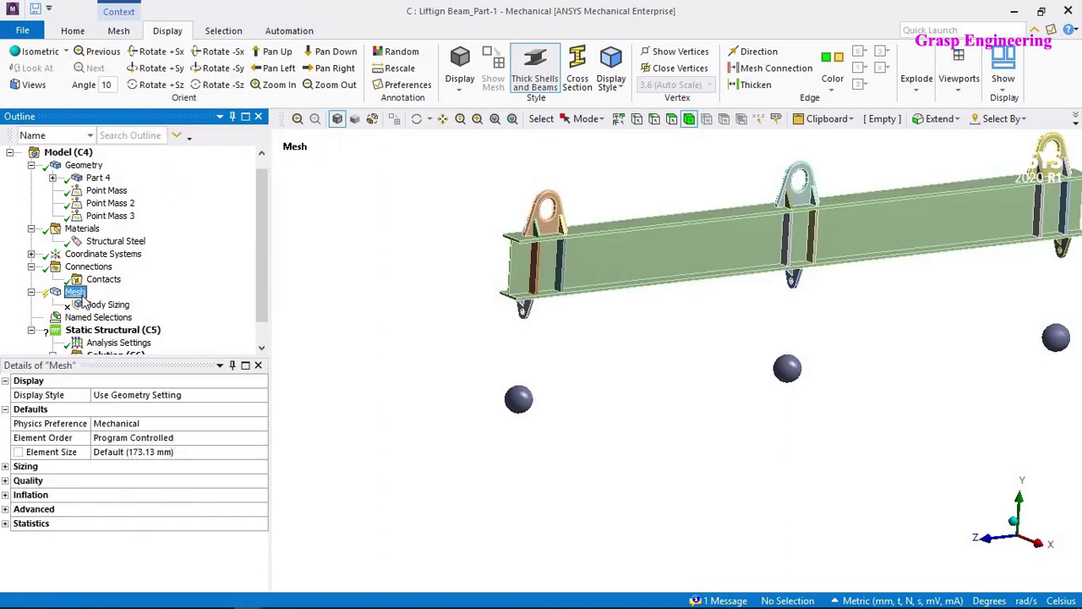
right_click(83, 297)
left_click(144, 347)
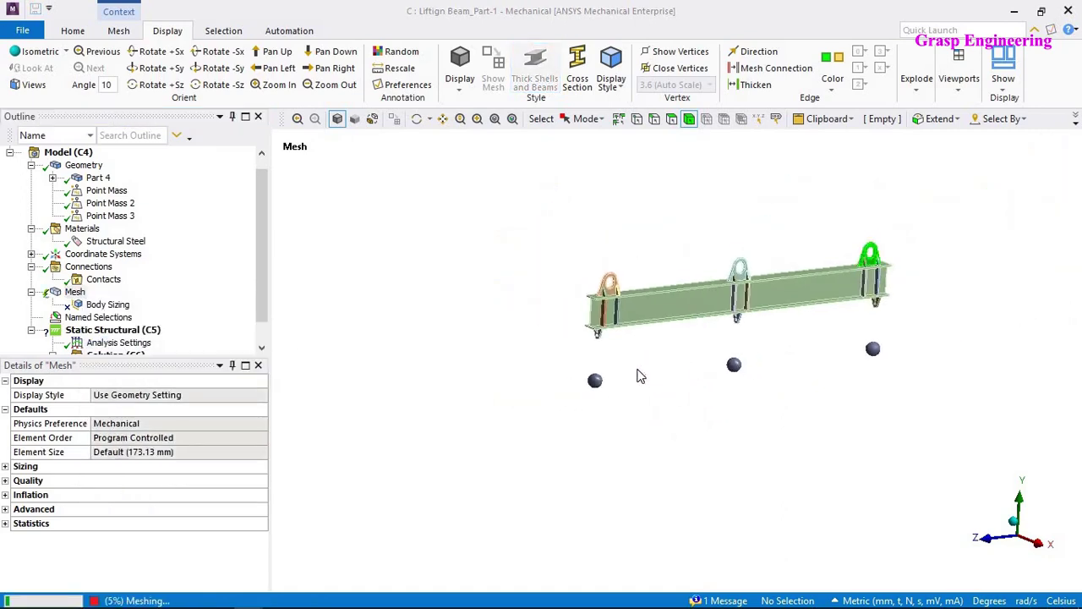
Examine the default mesh on the web, flanges, stiffeners and lifting eyes from several angles.
scroll(640, 380, "up", 3)
middle_click_drag(676, 369, 584, 426, "ctrl")
scroll(584, 425, "up", 2)
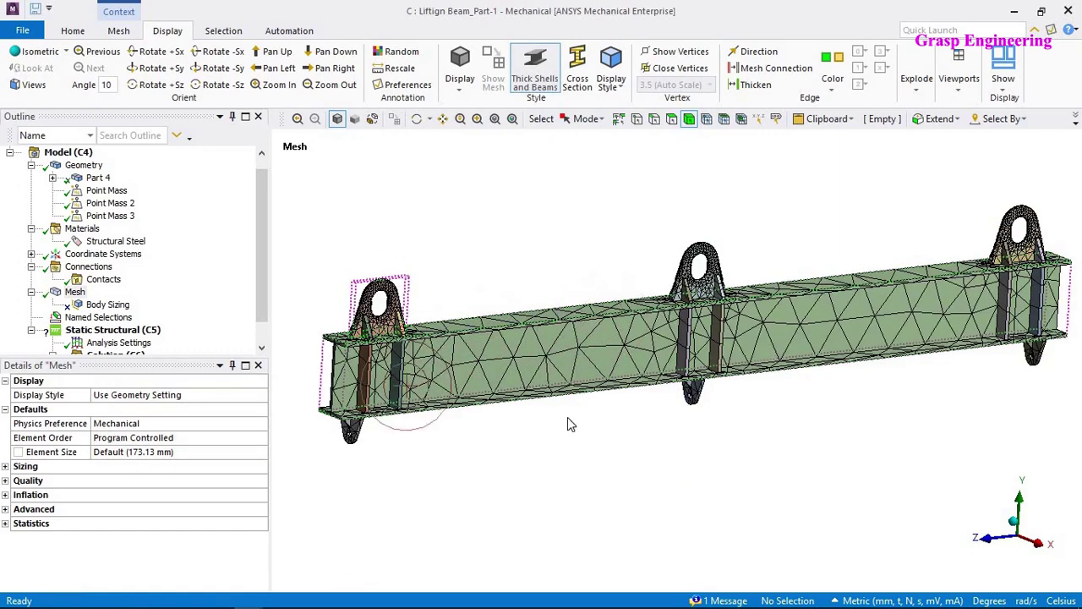
middle_click_drag(570, 422, 653, 394)
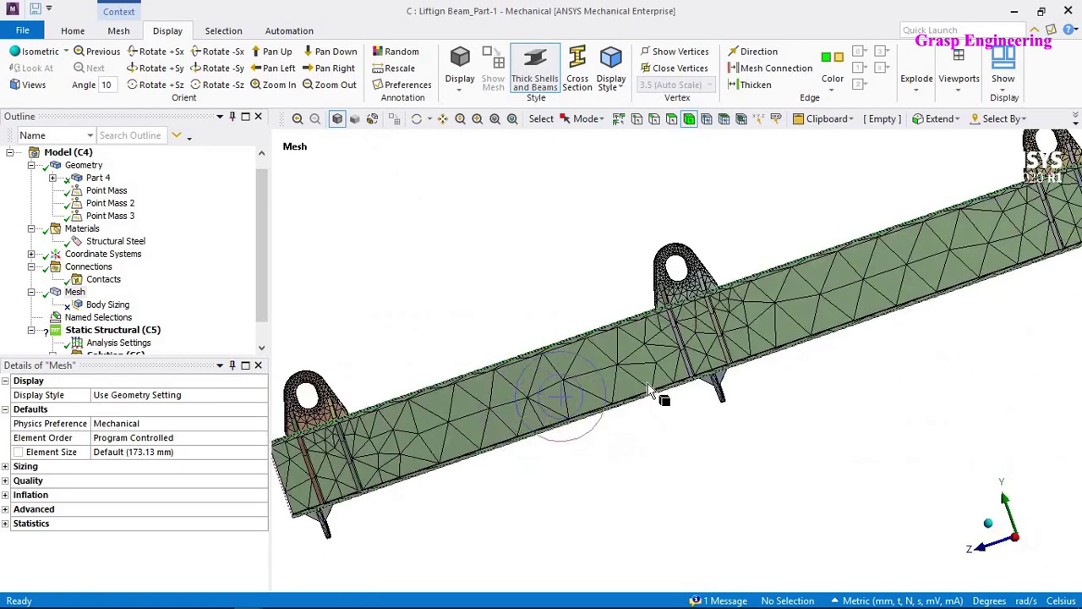
scroll(718, 386, "down", 2)
middle_click_drag(735, 341, 651, 396)
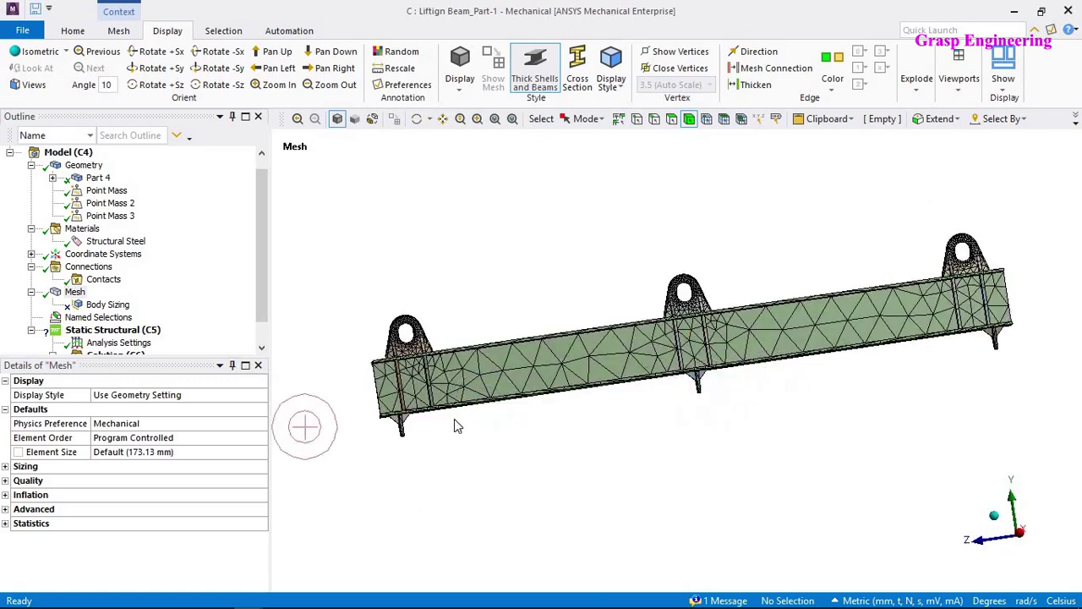
middle_click_drag(500, 382, 584, 414)
scroll(582, 419, "up", 2)
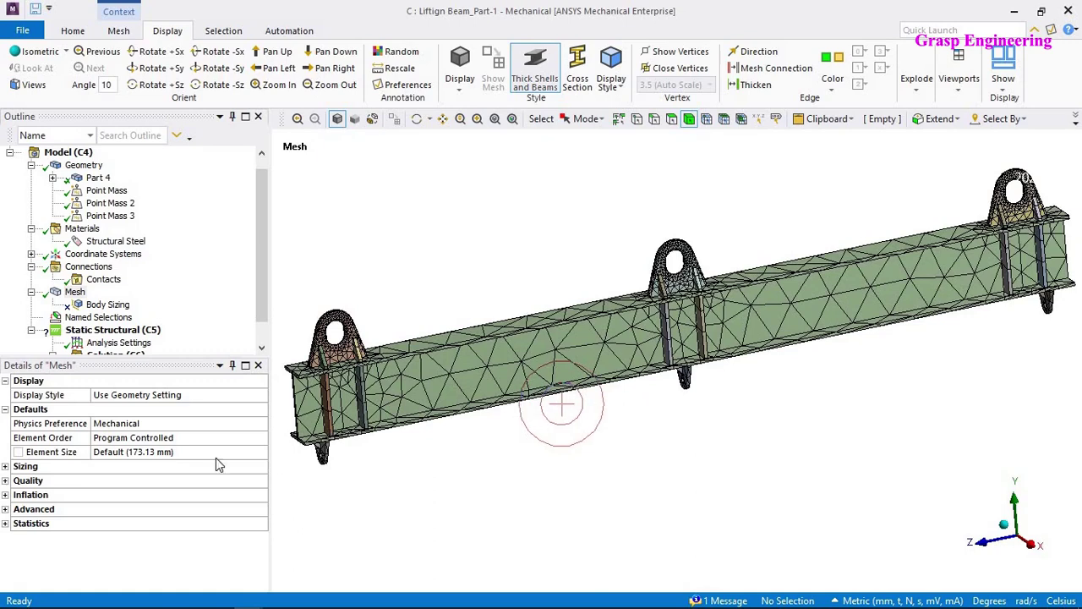
right_click(77, 292)
mouse_move(100, 302)
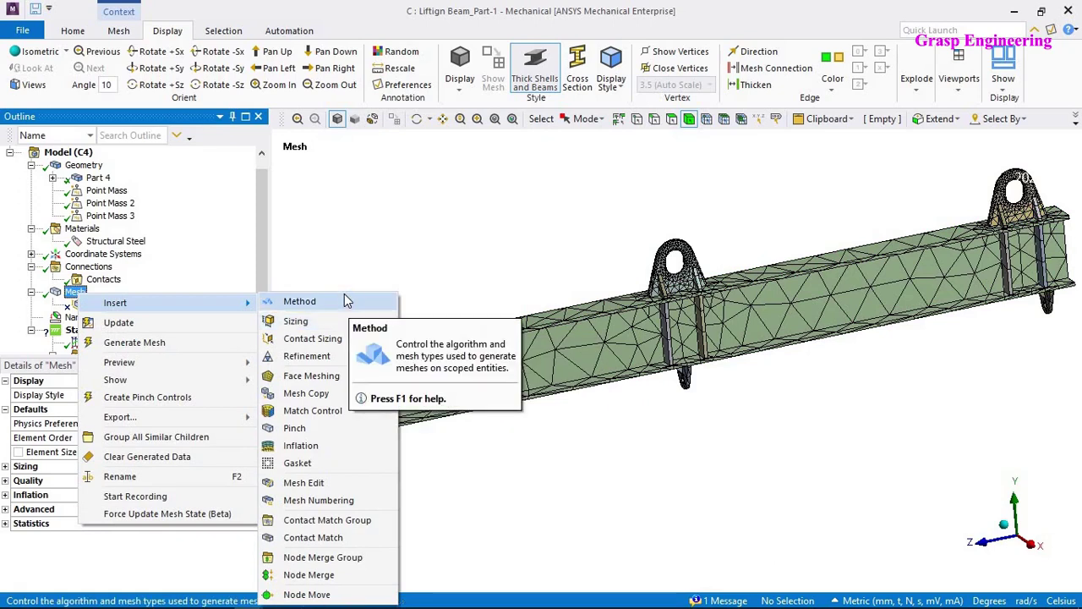
left_click(480, 244)
scroll(533, 364, "down", 3)
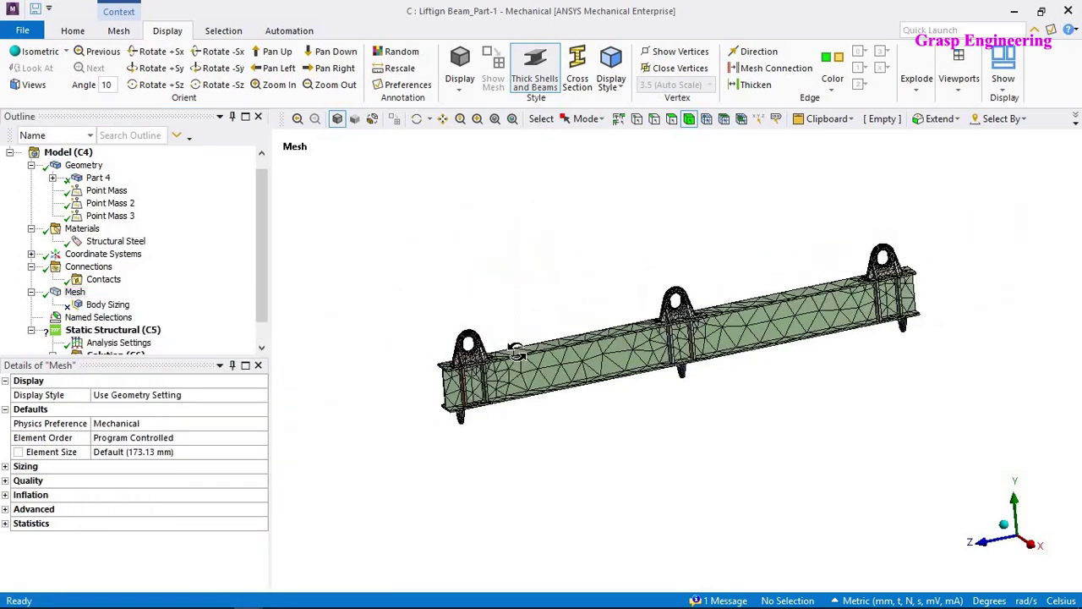
middle_click_drag(515, 345, 548, 359)
left_click(516, 330)
left_click(634, 425)
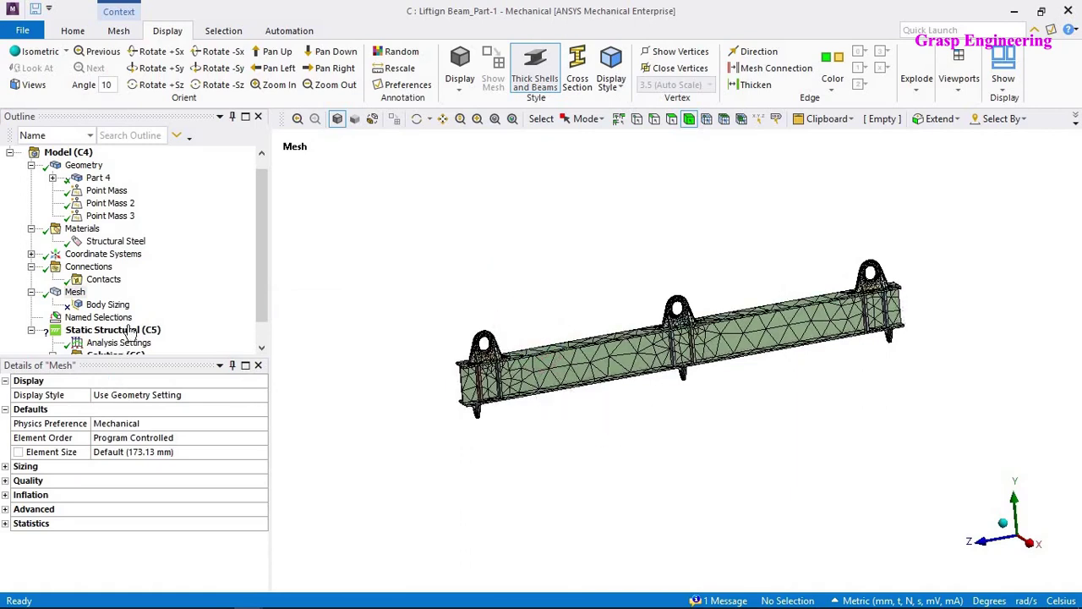
Compare the body sizing settings with the default mesh and unsuppress the body sizing.
left_click(108, 306)
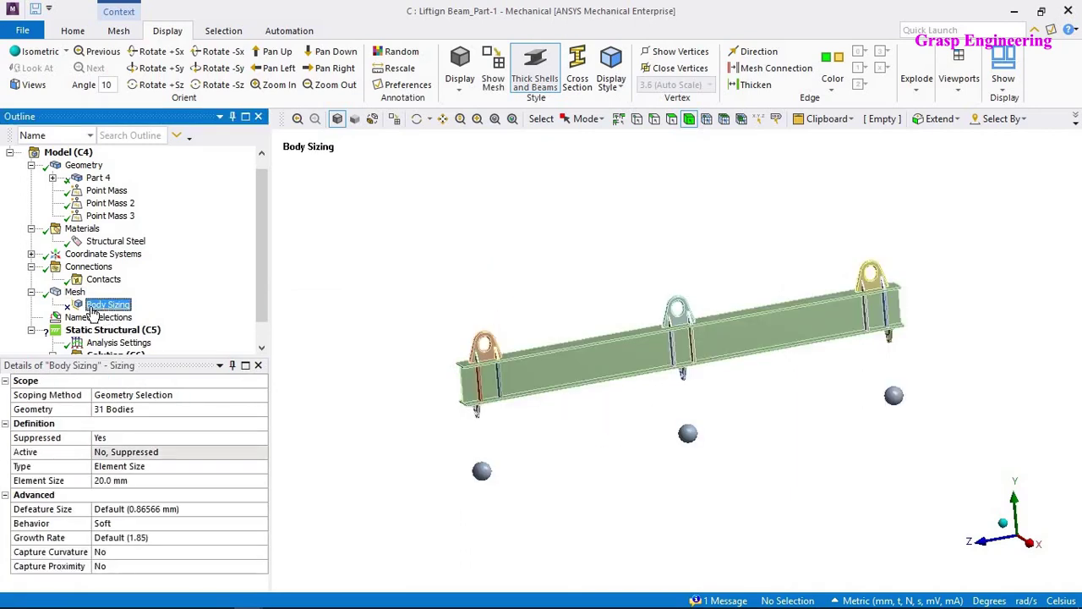
left_click(75, 291)
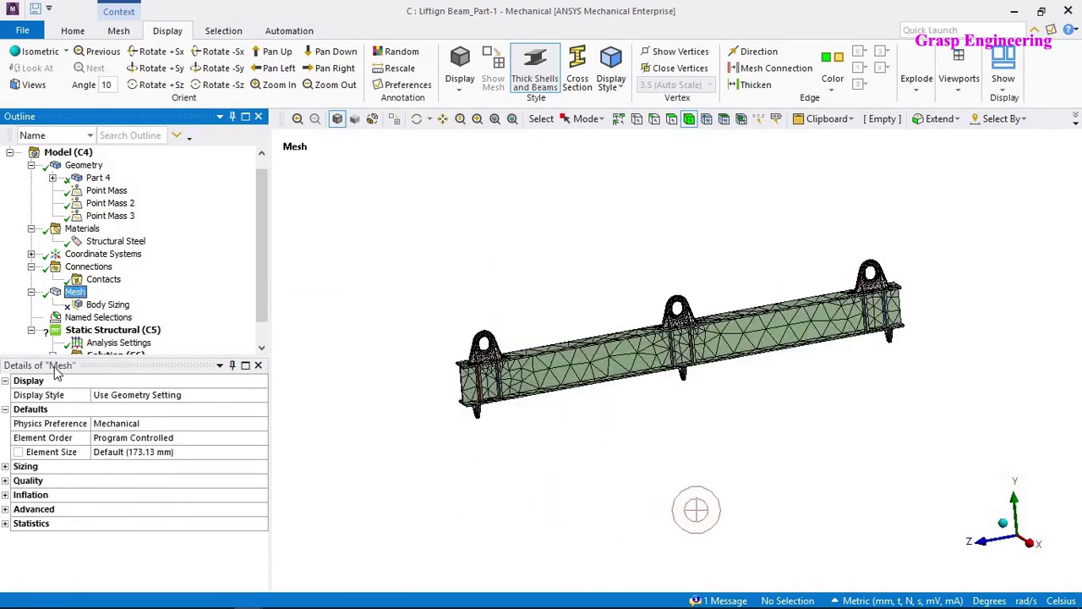
left_click(103, 306)
right_click(104, 309)
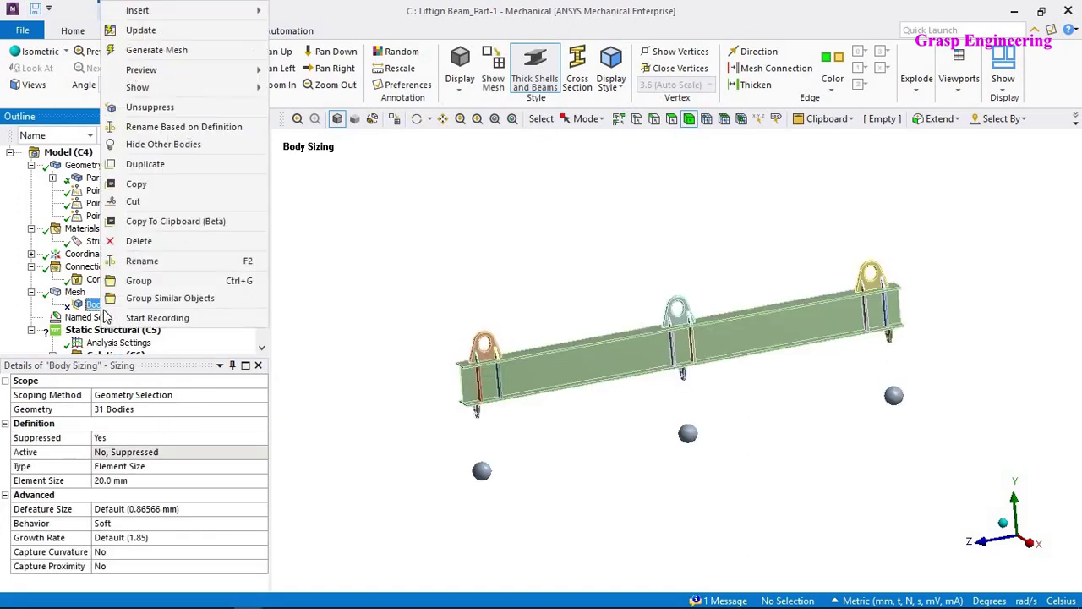
left_click(145, 107)
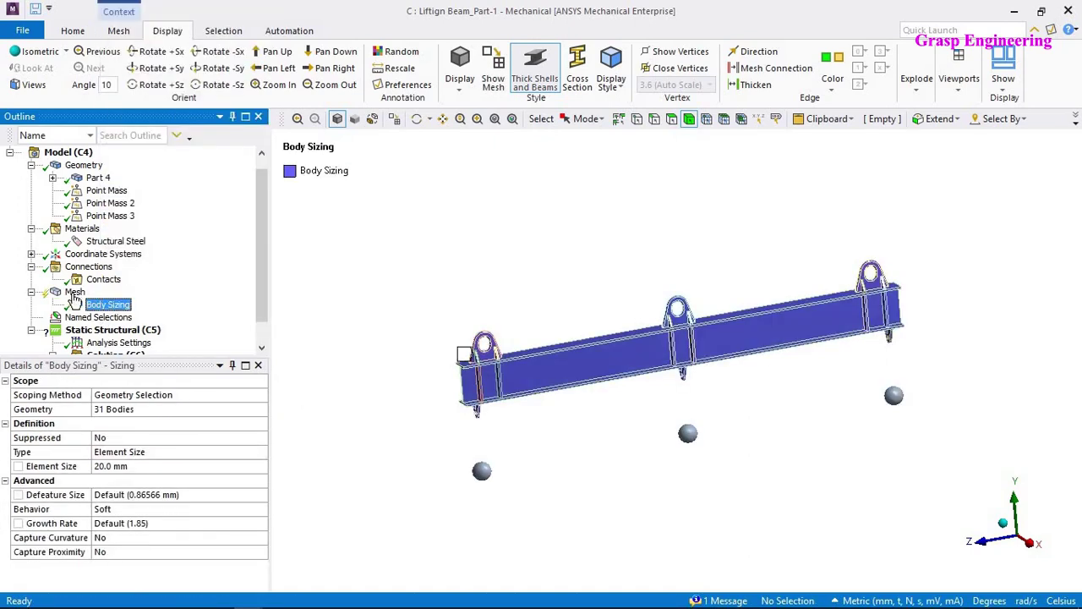
Clear the generated mesh data and regenerate the mesh with the 20 mm body sizing active.
left_click(75, 292)
right_click(75, 293)
left_click(152, 454)
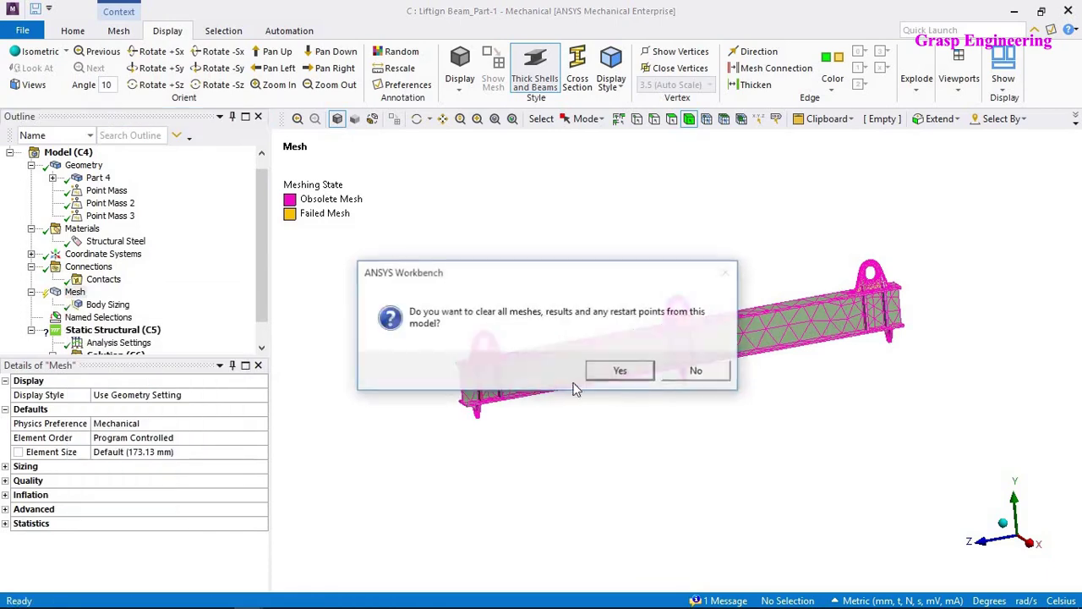
left_click(622, 370)
right_click(66, 295)
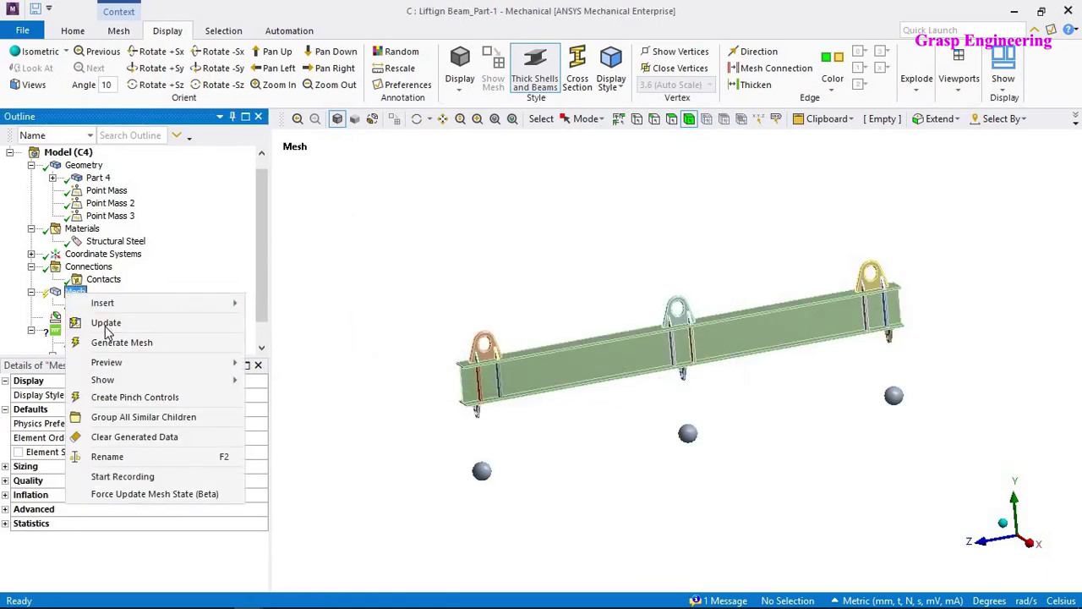
left_click(118, 341)
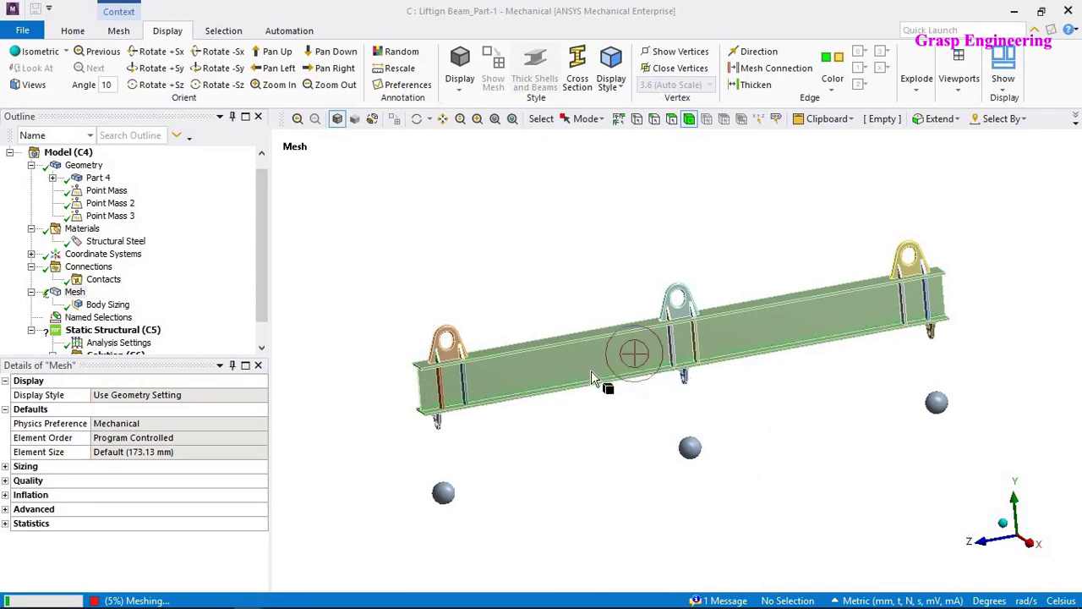
middle_click_drag(591, 371, 545, 401)
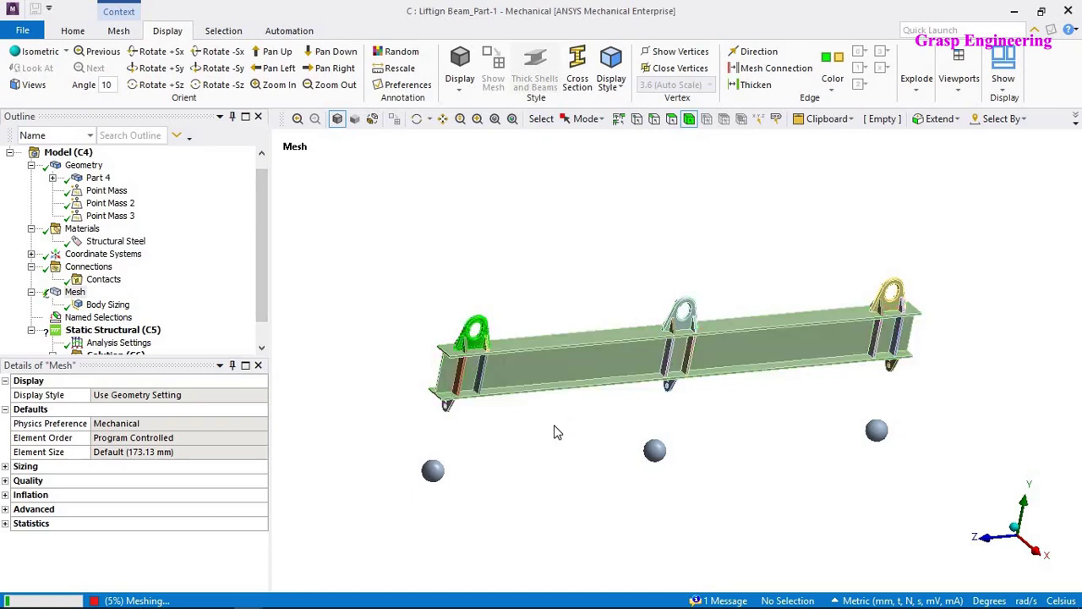
scroll(121, 320, "down", 1)
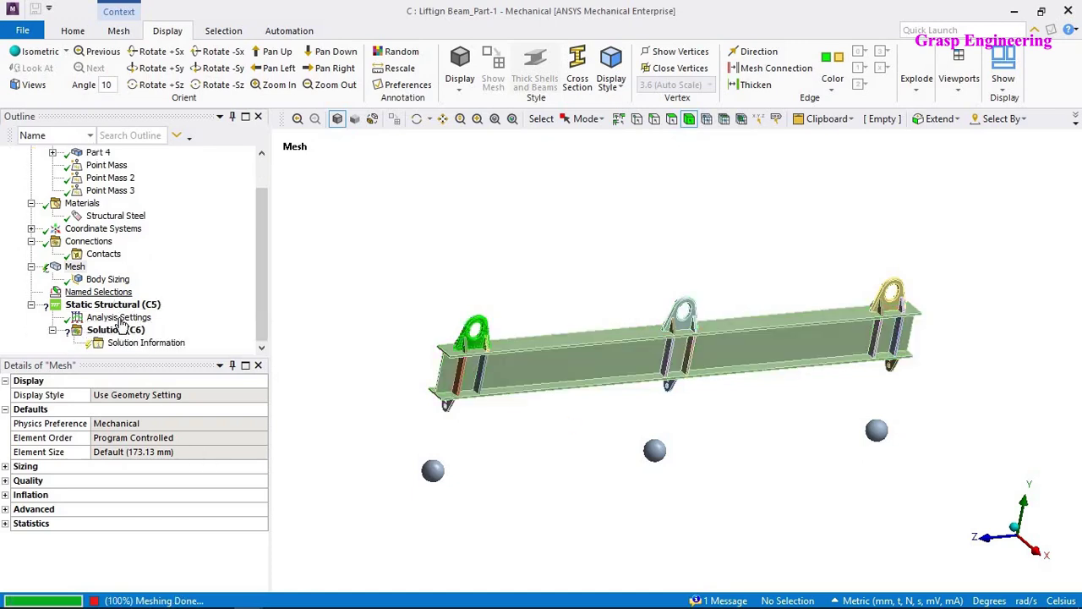
Insert a second sizing control under the mesh and prepare it for picking faces on the middle lifting eye.
scroll(755, 412, "up", 3)
middle_click_drag(768, 421, 761, 510)
scroll(727, 364, "up", 4)
middle_click_drag(732, 345, 682, 307)
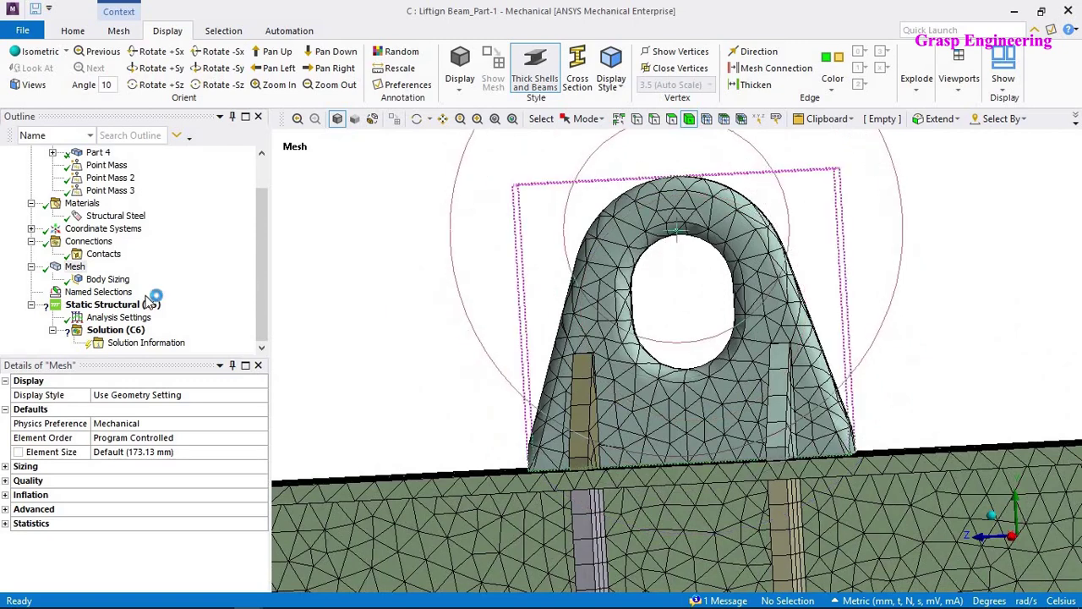
mouse_move(172, 277)
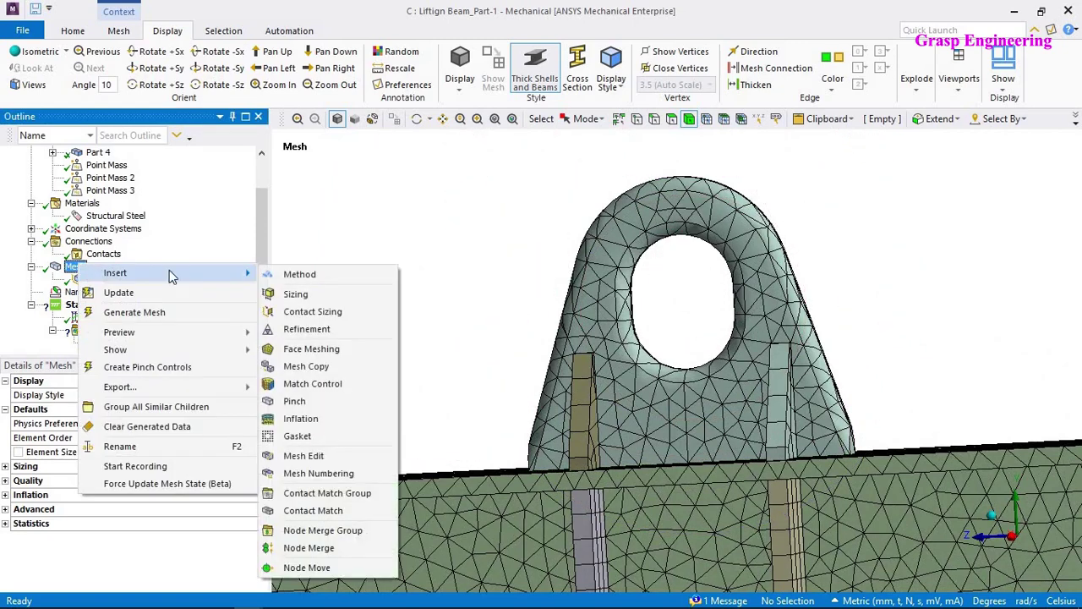
left_click(311, 296)
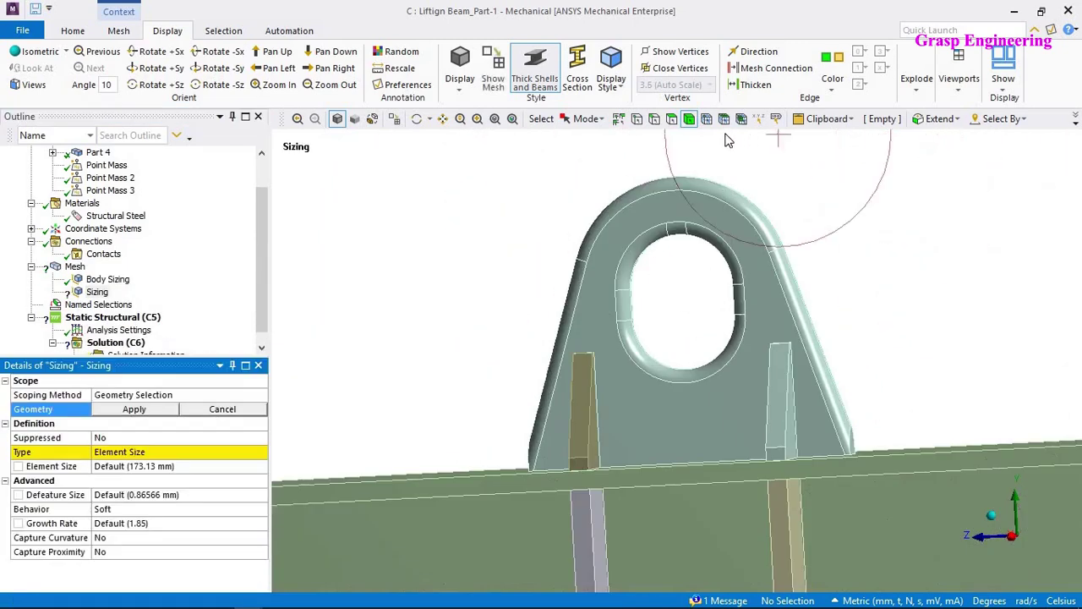
left_click(671, 118)
Select the rounded and inner faces around the upper half of the middle lifting eye's hole for the sizing.
left_click(690, 233)
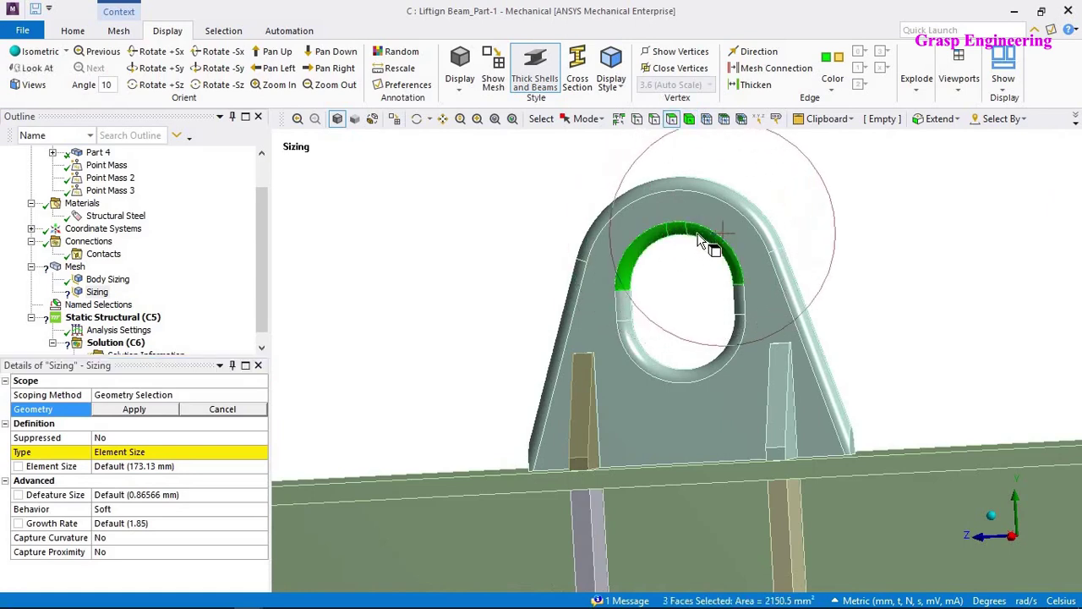
middle_click_drag(699, 239, 693, 285)
left_click(677, 280, "ctrl")
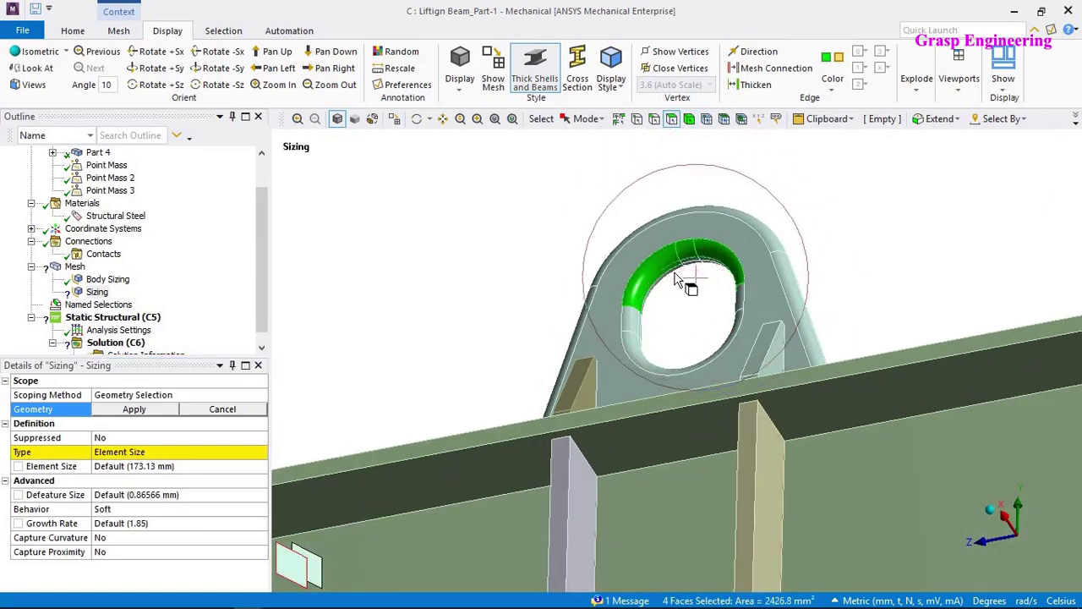
left_click(689, 263, "ctrl")
left_click(702, 256, "ctrl")
left_click(696, 262, "ctrl")
left_click(671, 267, "ctrl")
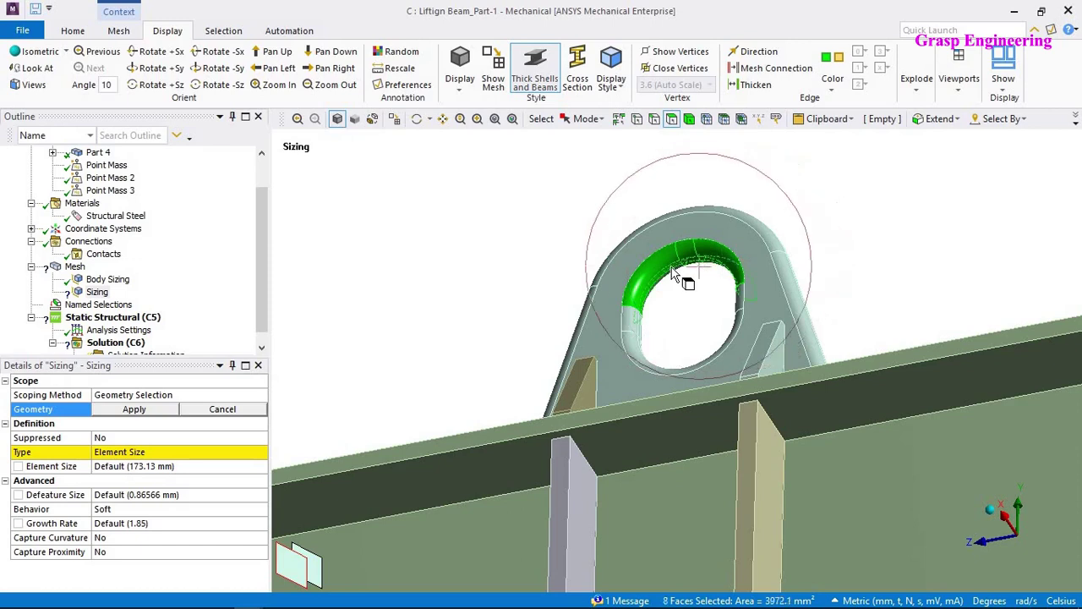
left_click(657, 288, "ctrl")
Add the side and lower faces of the hole, apply them to the sizing and set the element size to 10 mm.
middle_click_drag(685, 249, 752, 307)
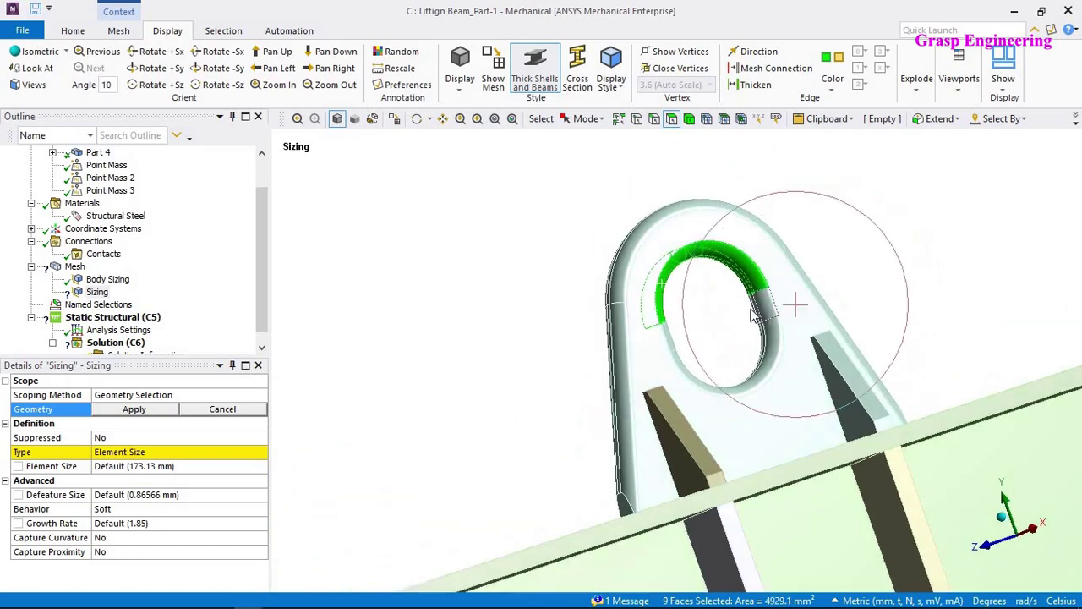
left_click_drag(763, 309, 761, 350, "ctrl")
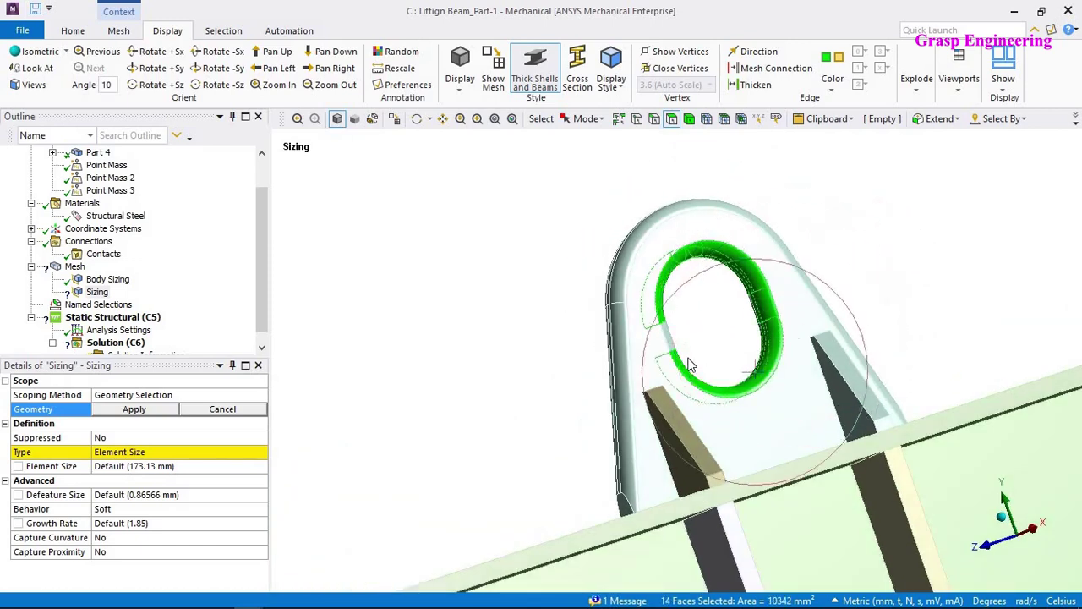
left_click(669, 342, "ctrl")
middle_click_drag(683, 346, 554, 368)
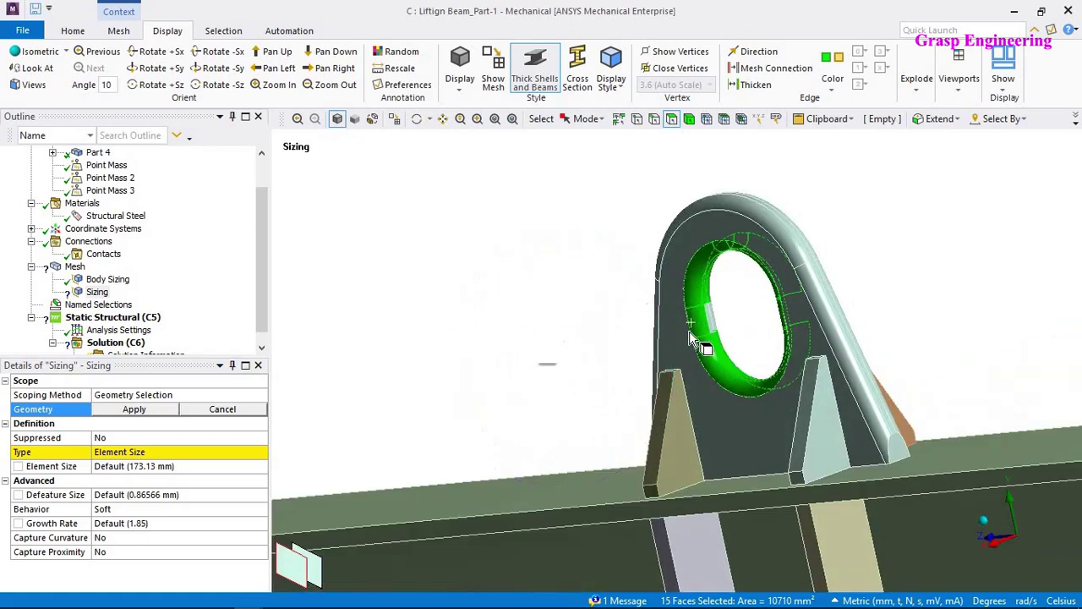
left_click_drag(707, 320, 730, 317, "ctrl")
middle_click_drag(744, 313, 648, 363)
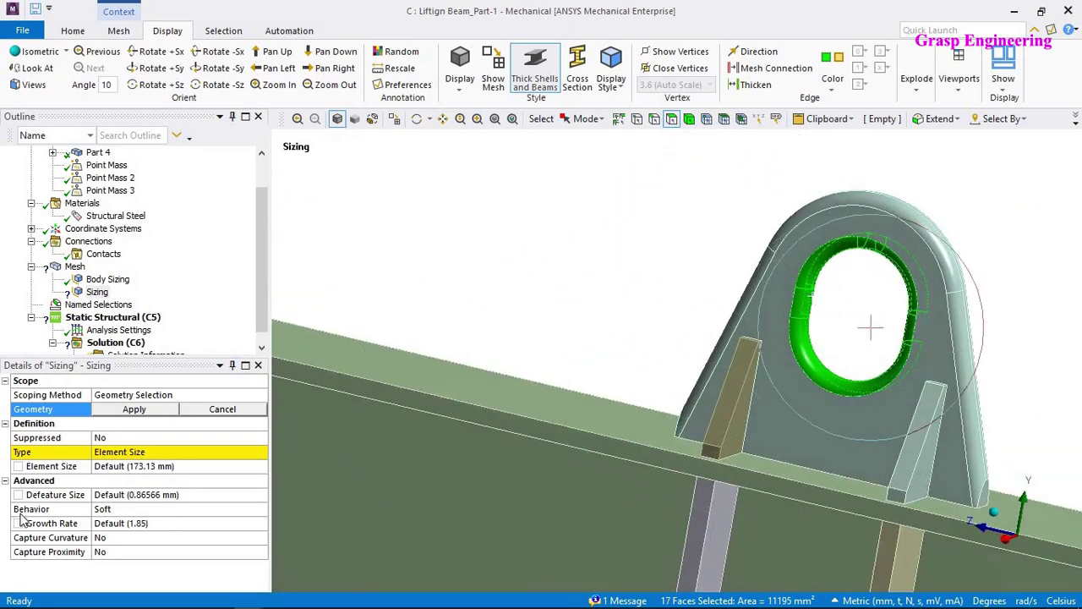
left_click(135, 410)
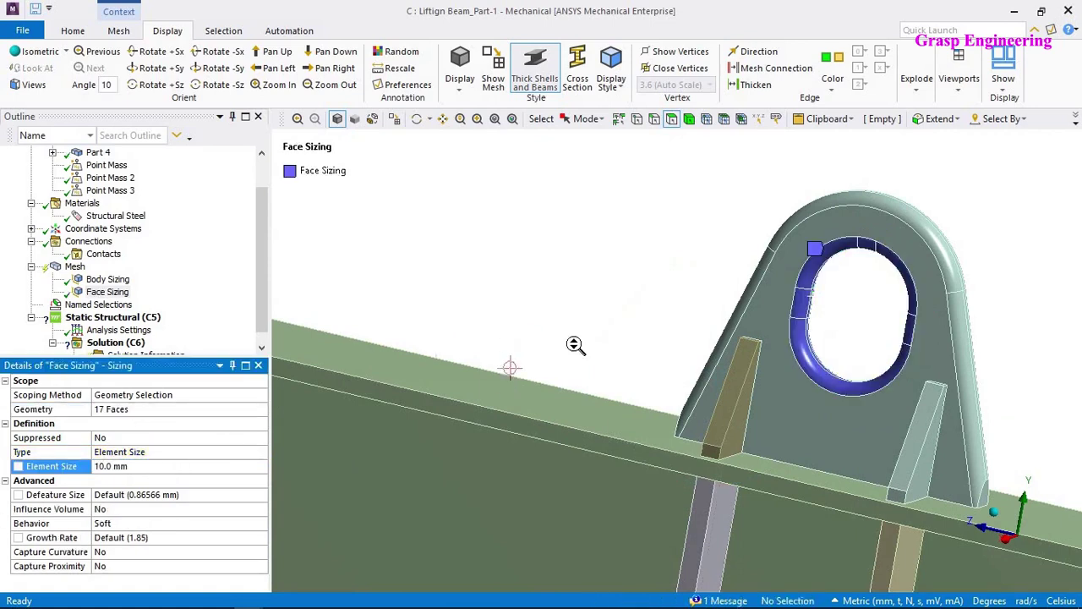
Add the missed inner face of the middle lifting eye's hole to the face sizing scope.
scroll(574, 344, "down", 3)
middle_click_drag(688, 350, 879, 381)
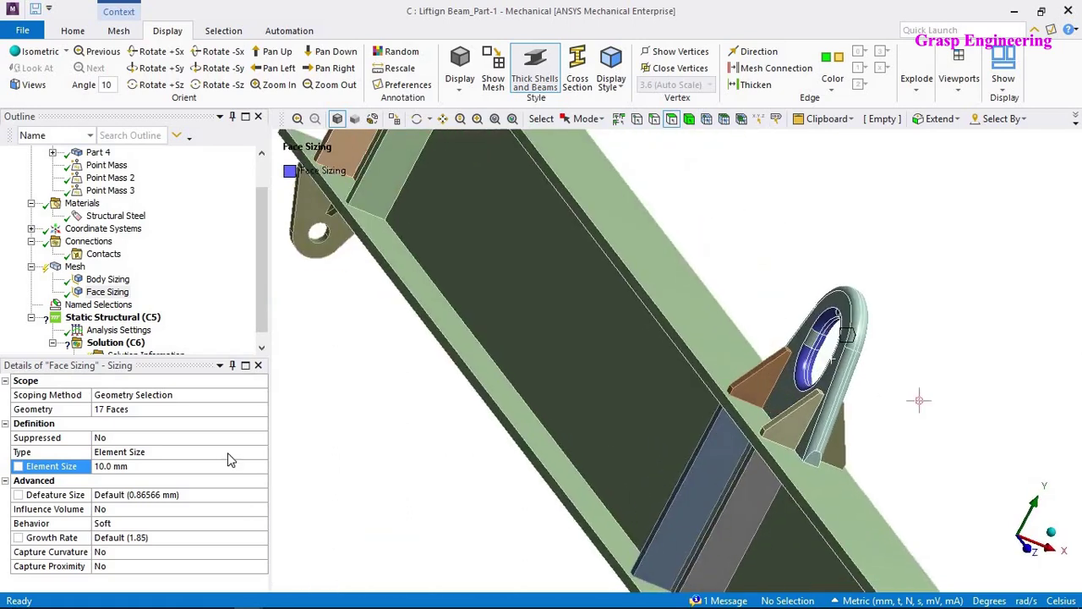
left_click(138, 410)
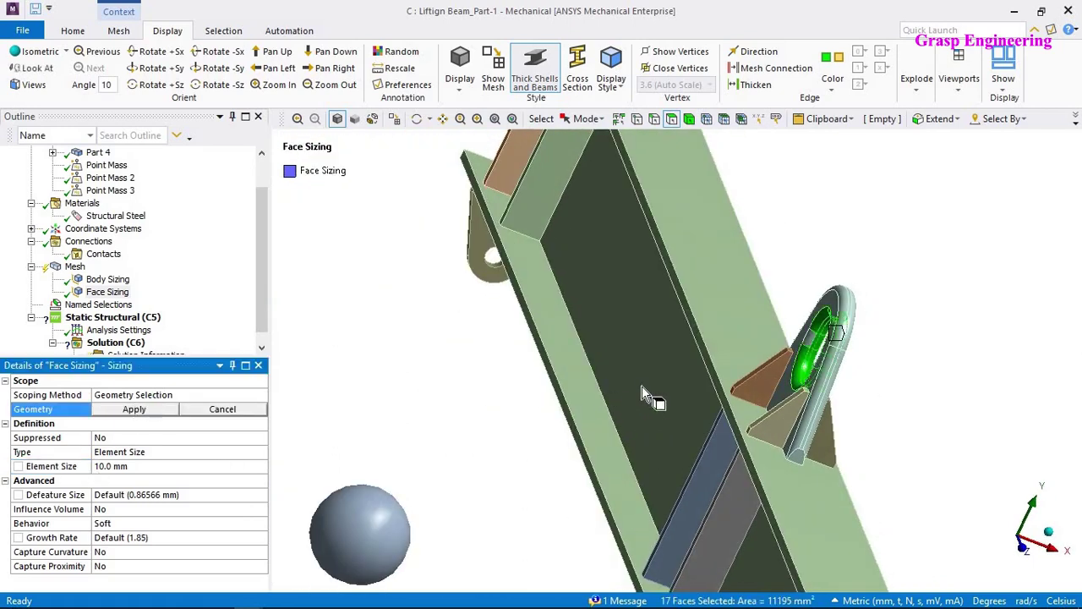
left_click(816, 342, "ctrl")
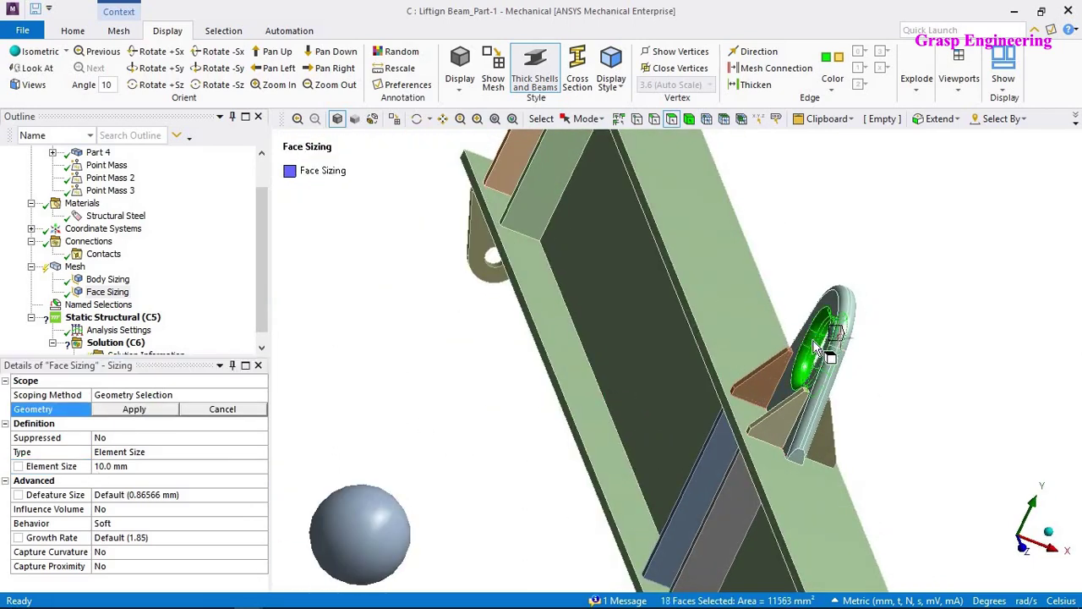
left_click(134, 409)
Clear the obsolete mesh data and generate the mesh with the 10 mm face sizing included.
left_click(74, 266)
right_click(74, 266)
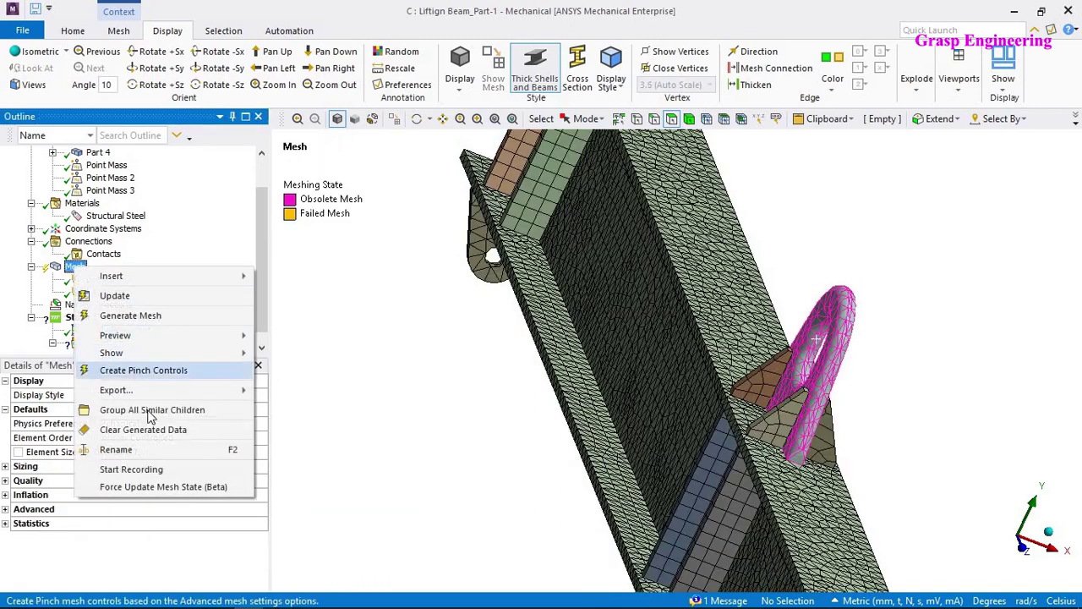
left_click(156, 433)
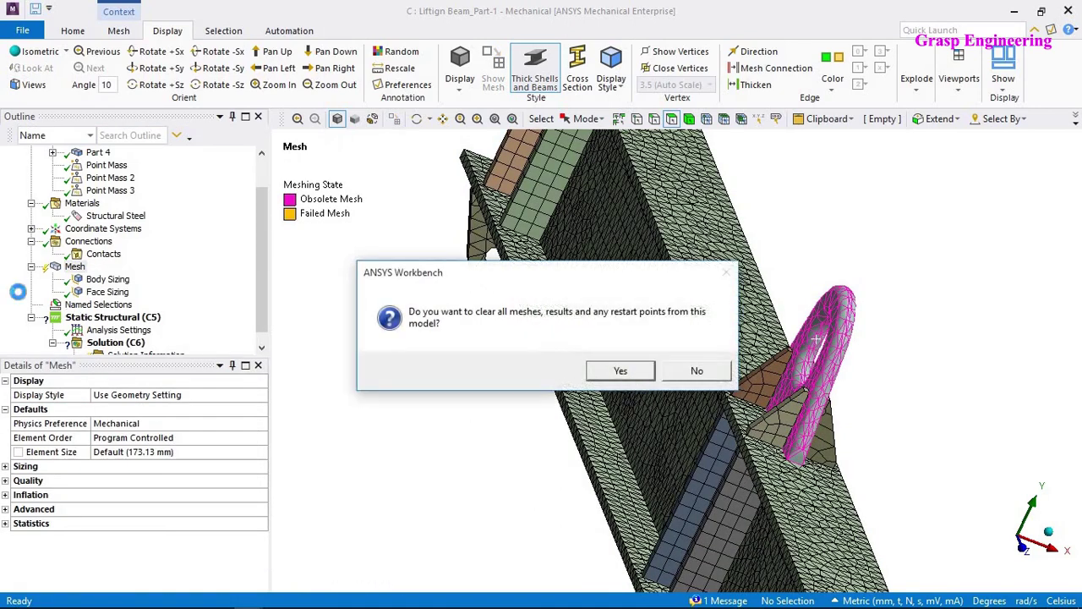
key("Return")
right_click(75, 269)
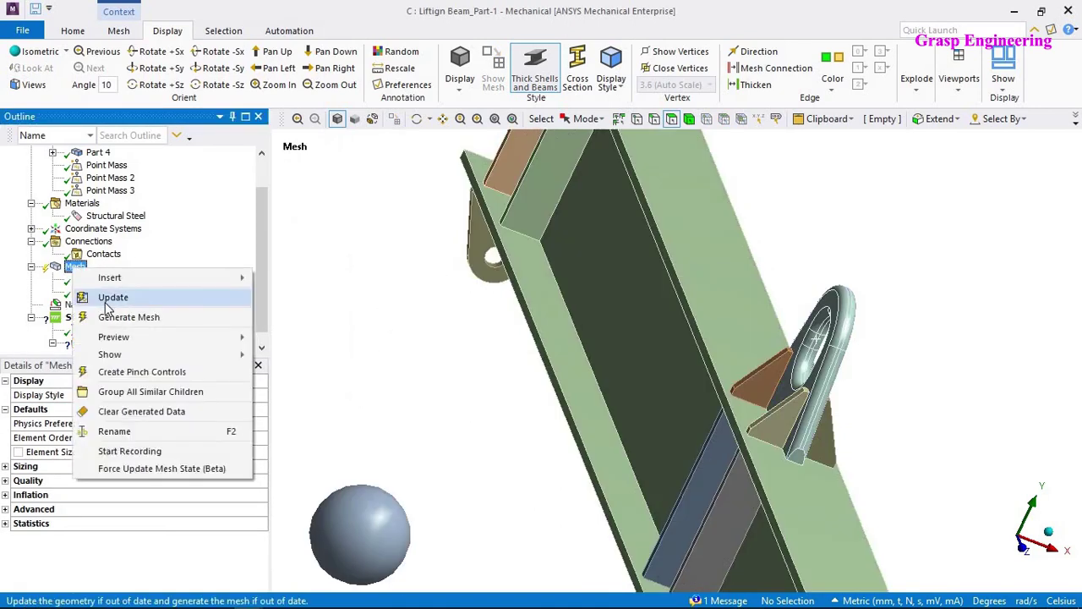
left_click(123, 317)
Examine the refined mesh around the hole of the middle lifting eye and along the beam.
middle_click_drag(609, 372, 565, 395)
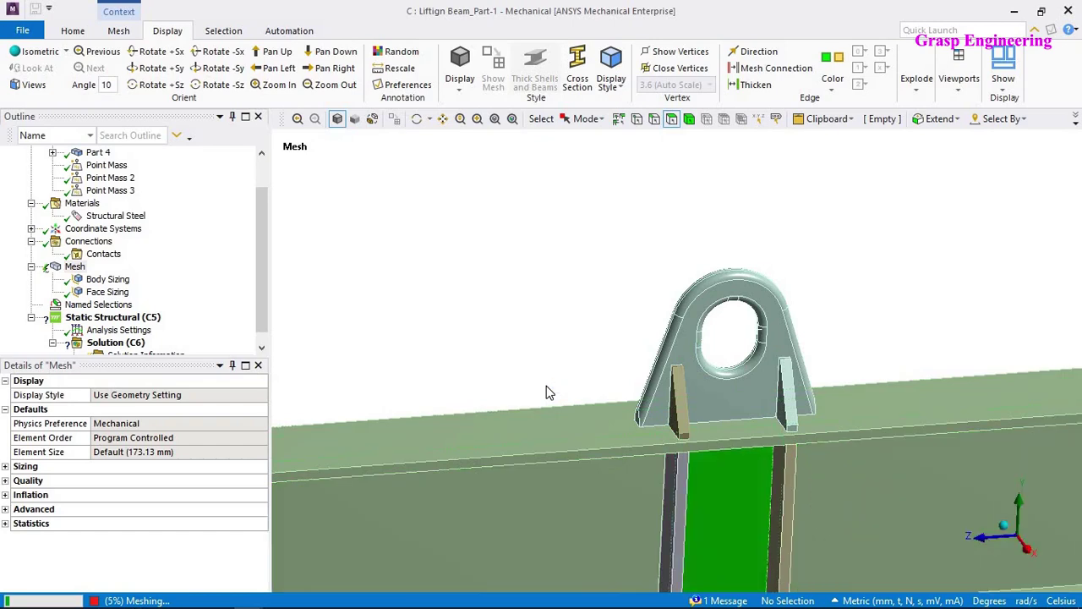
middle_click(532, 392)
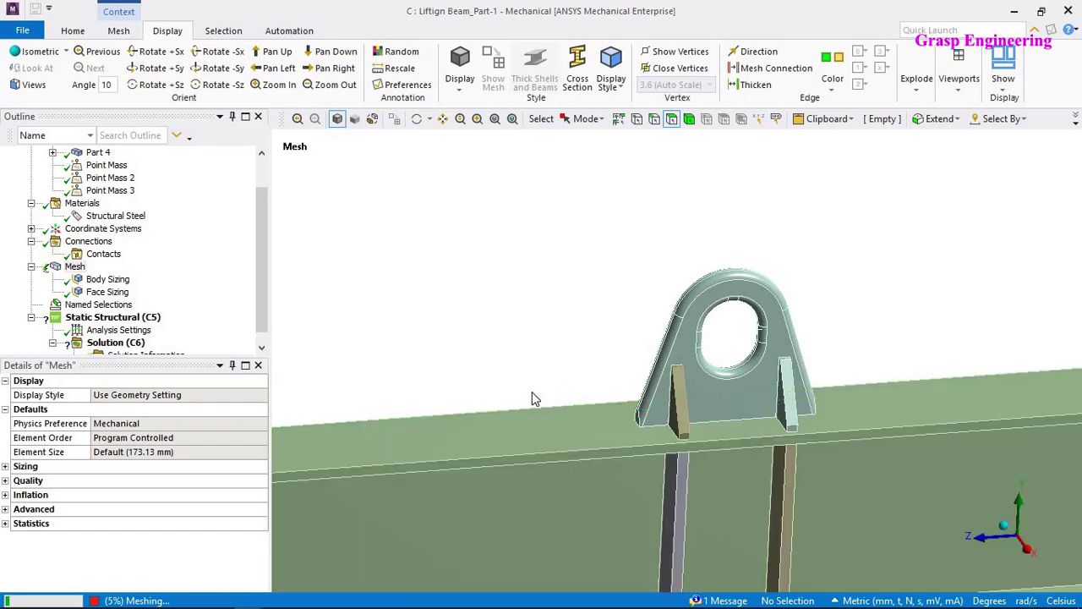
scroll(490, 382, "down", 3)
scroll(490, 382, "down", 2)
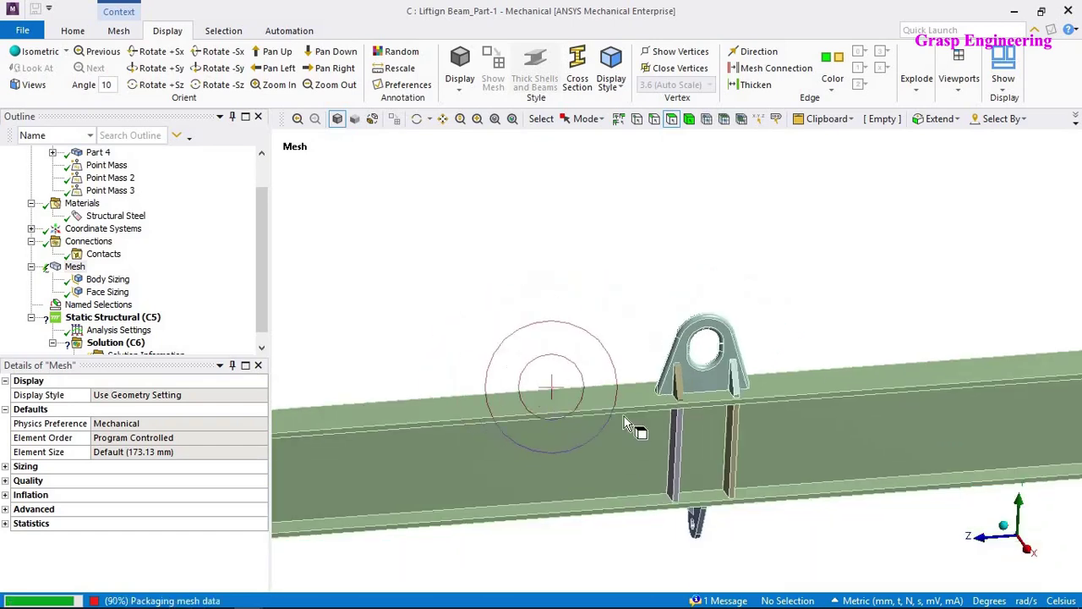
middle_click_drag(702, 410, 546, 427, "ctrl")
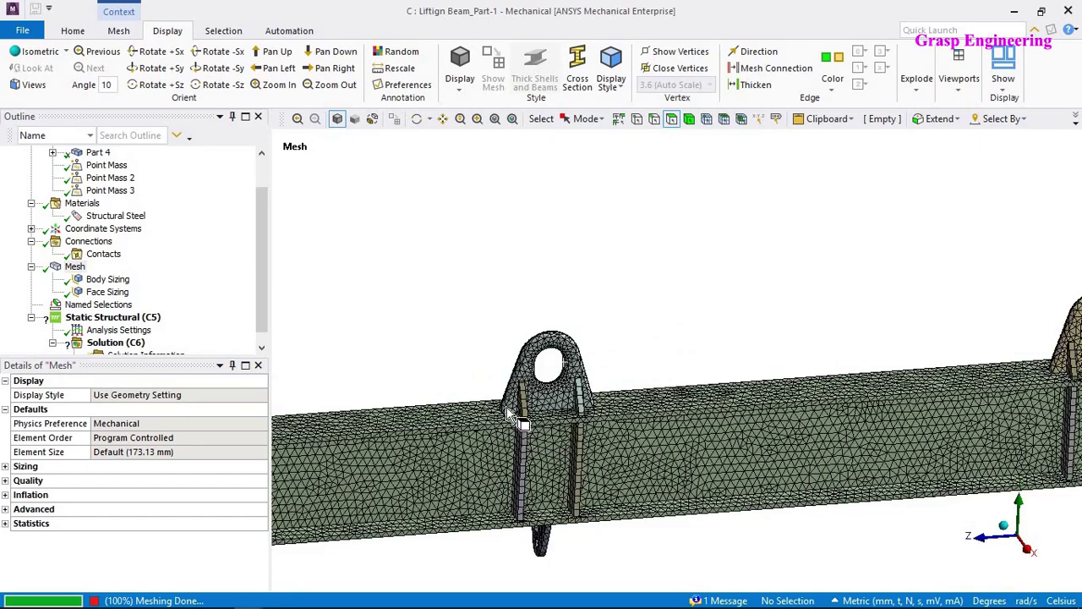
scroll(473, 404, "up", 5)
middle_click_drag(441, 389, 1053, 411, "ctrl")
middle_click_drag(845, 405, 937, 397, "ctrl")
middle_click_drag(937, 398, 685, 355, "ctrl")
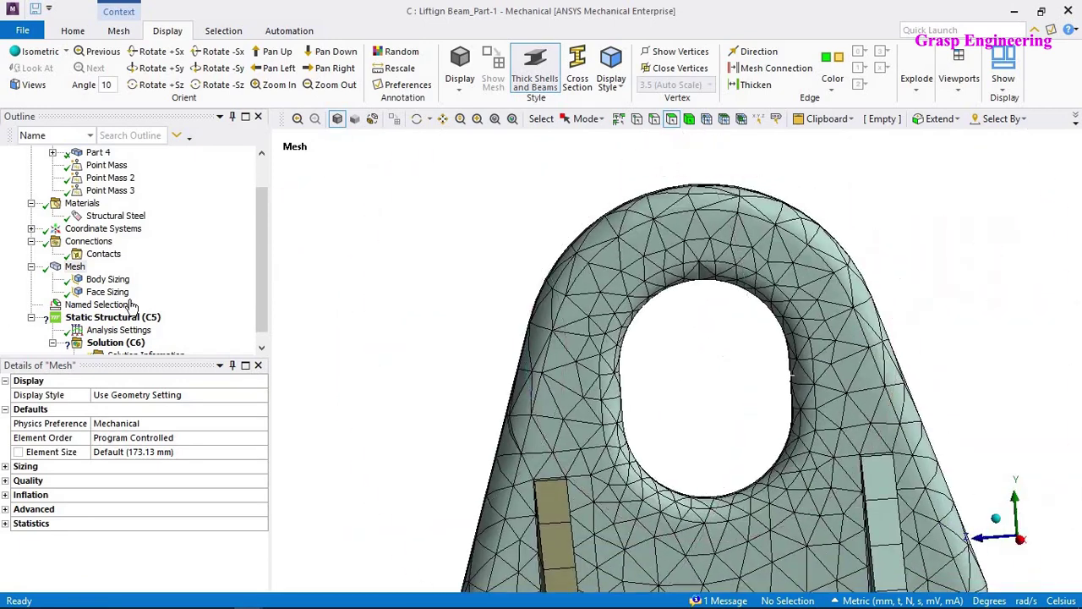
Insert a Face Meshing control on the same hole faces that the face sizing uses.
left_click(107, 291)
left_click(140, 409)
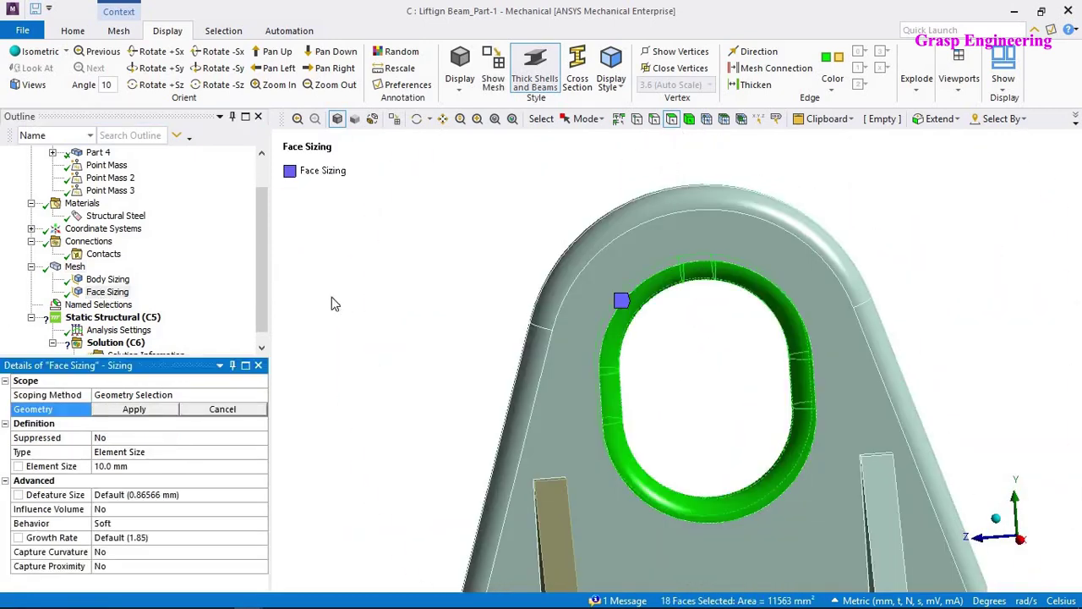
right_click(449, 235)
mouse_move(541, 149)
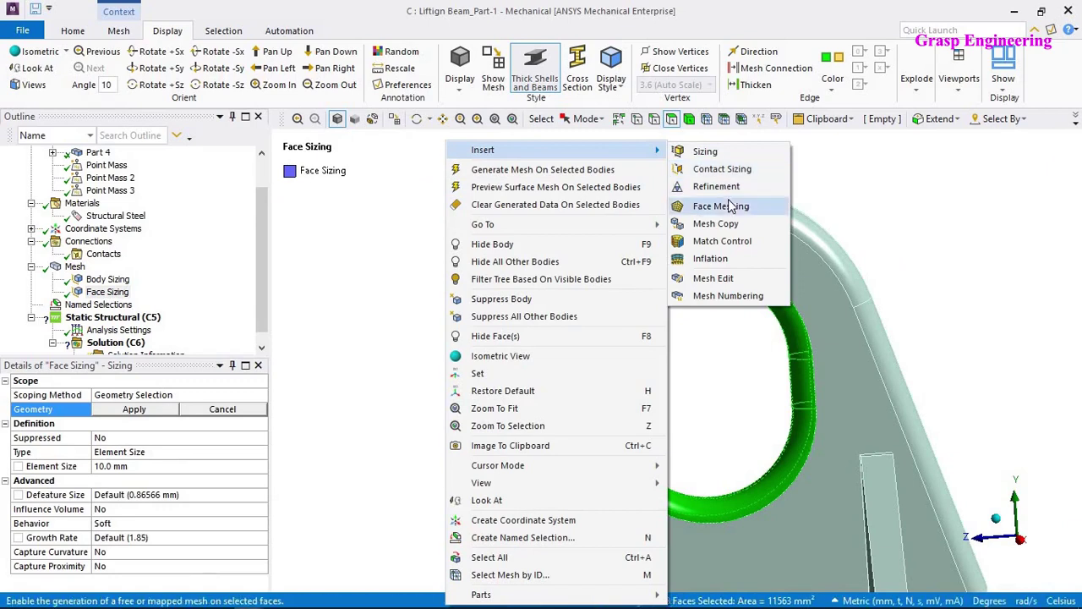
left_click(727, 207)
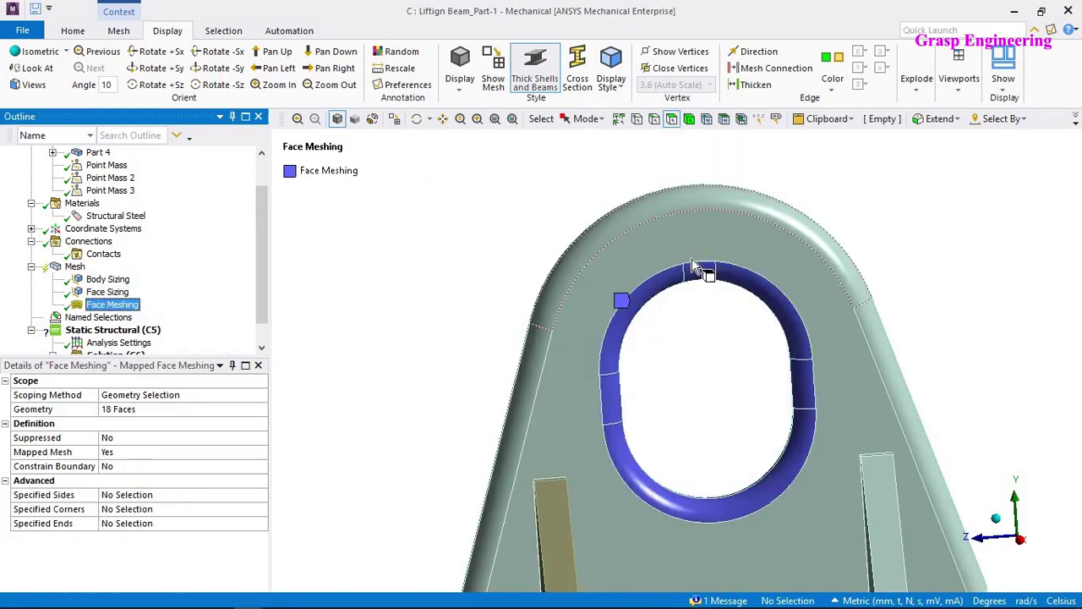
Clear the obsolete mesh data and generate the mesh with the face meshing control applied.
right_click(75, 268)
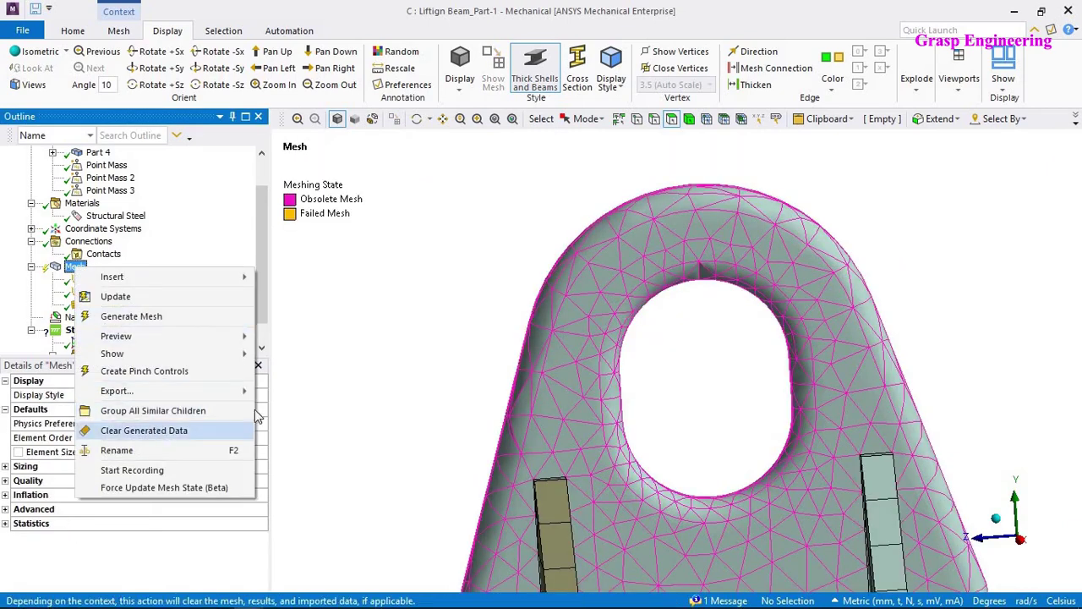
left_click(161, 430)
key("Return")
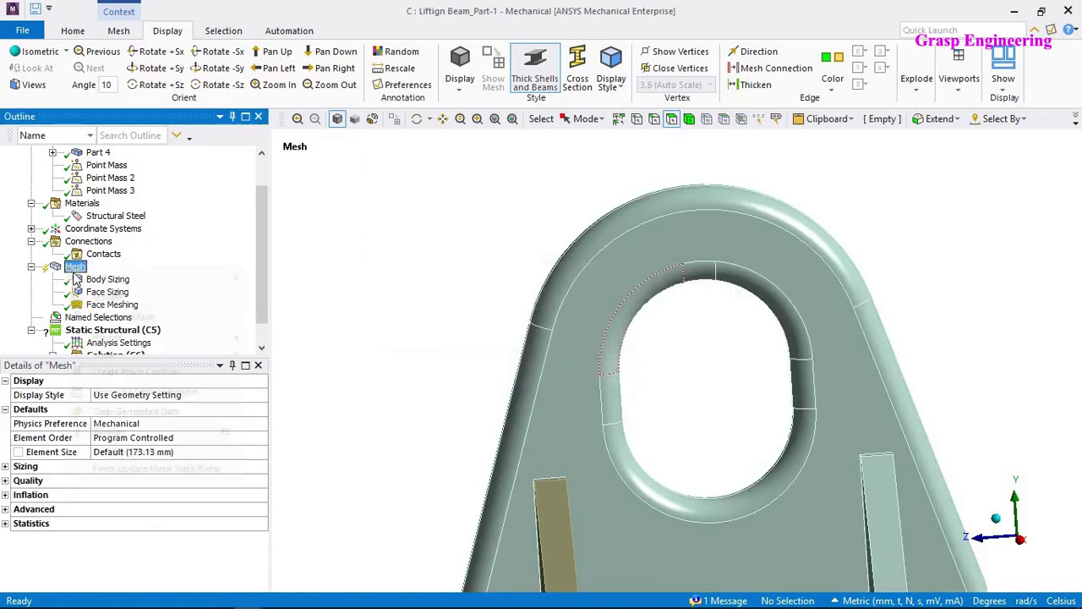
right_click(75, 267)
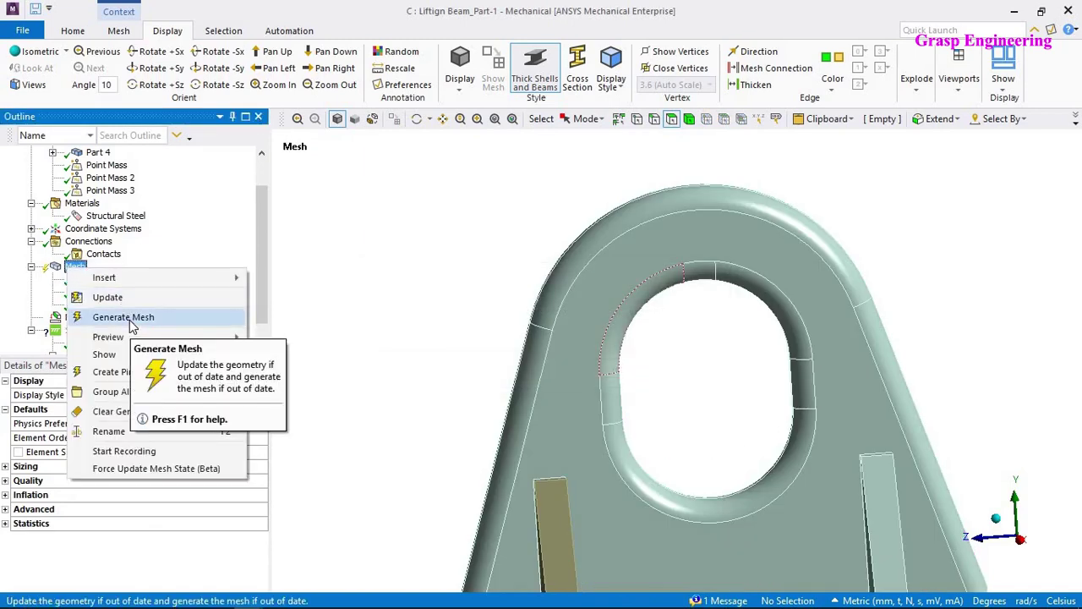
left_click(131, 318)
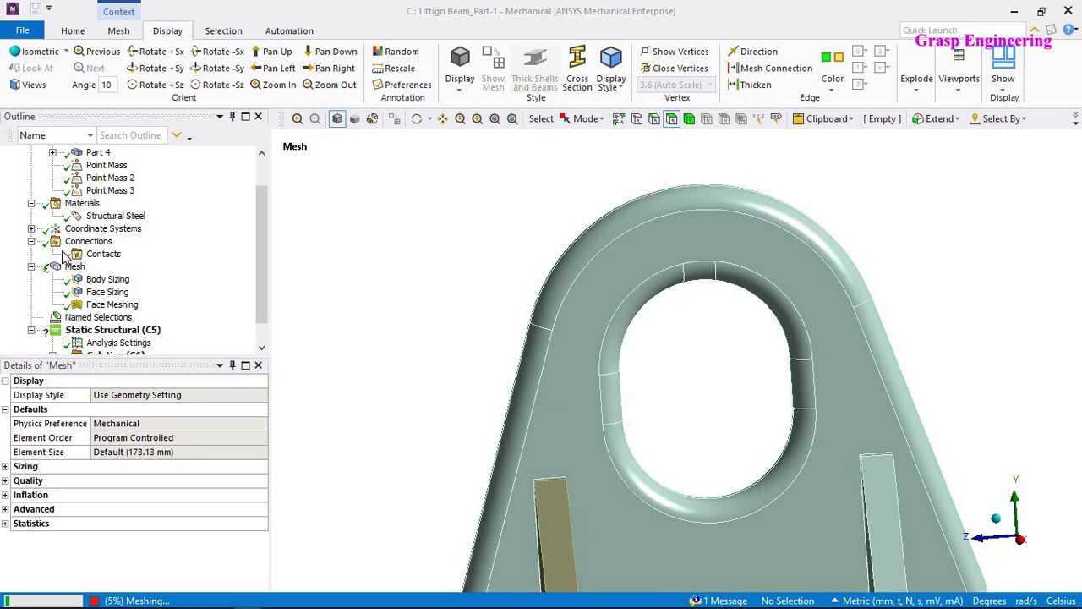
scroll(429, 349, "down", 3)
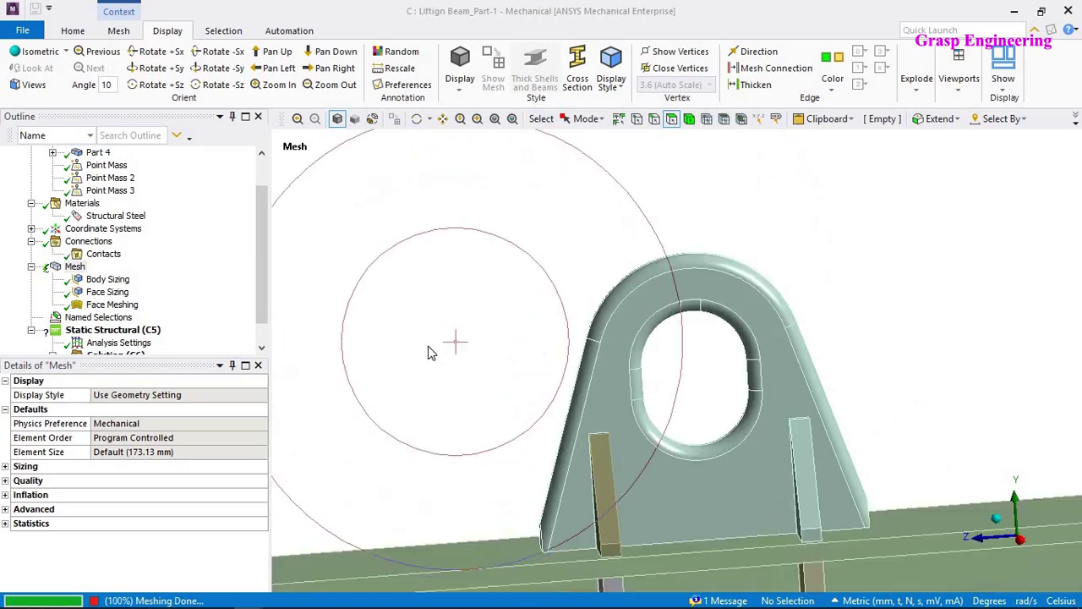
Examine the regenerated mesh across the full beam and around the middle lifting eye.
scroll(468, 299, "down", 4)
mouse_move(629, 392)
middle_mouse_down()
mouse_move(665, 407)
mouse_move(638, 381)
middle_mouse_up()
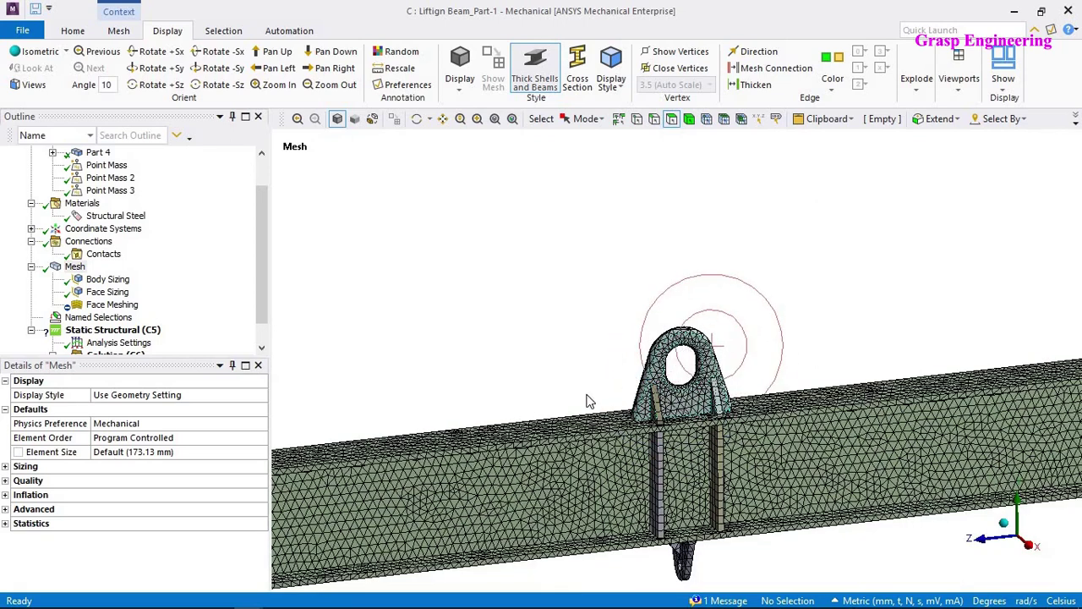
middle_click_drag(590, 401, 686, 356)
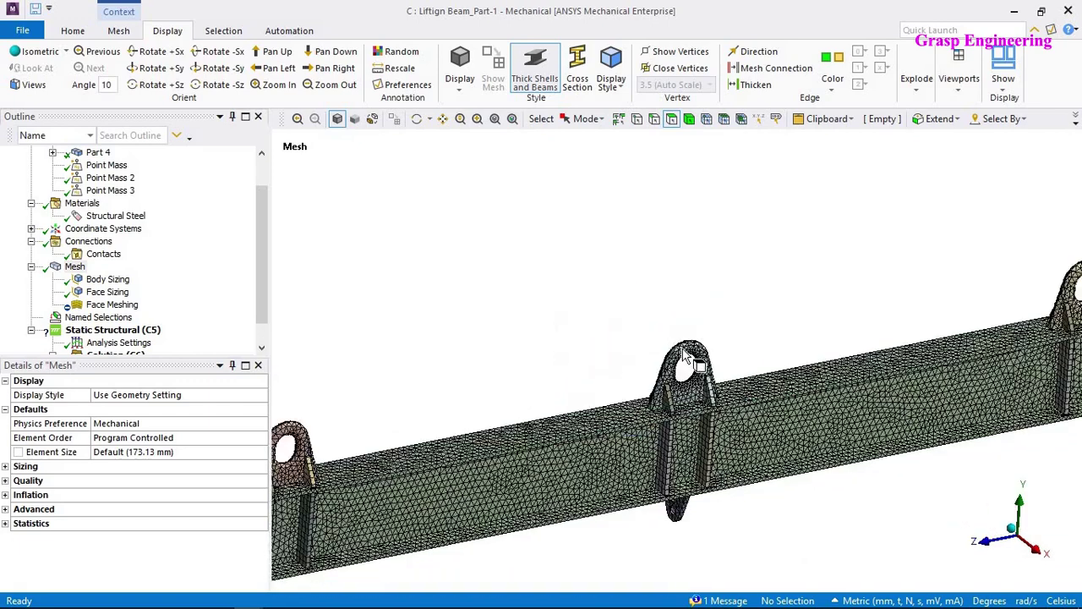
scroll(685, 354, "down", 4)
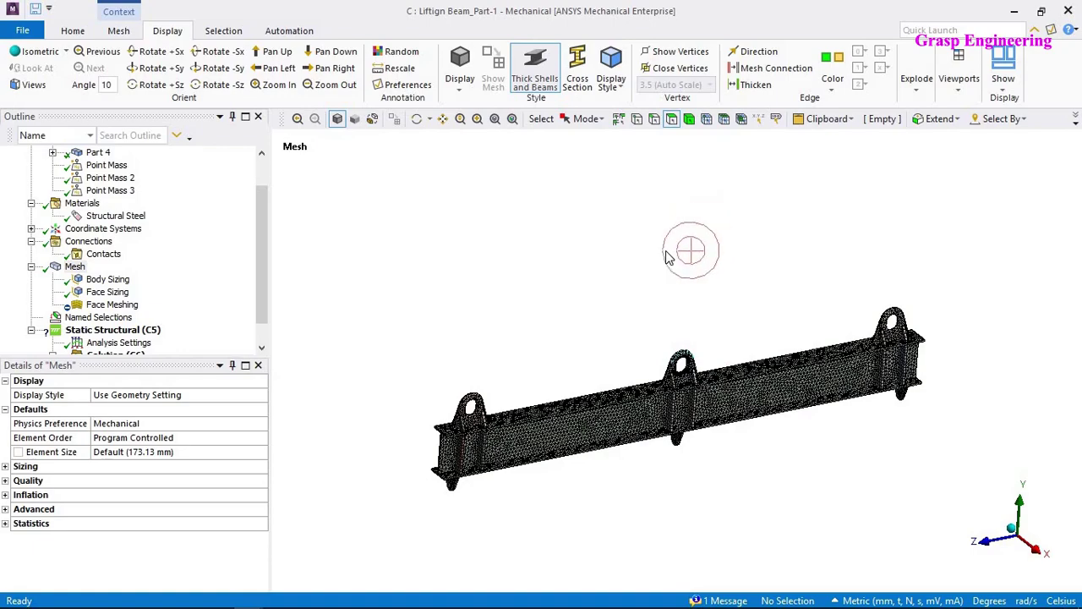
scroll(644, 447, "up", 6)
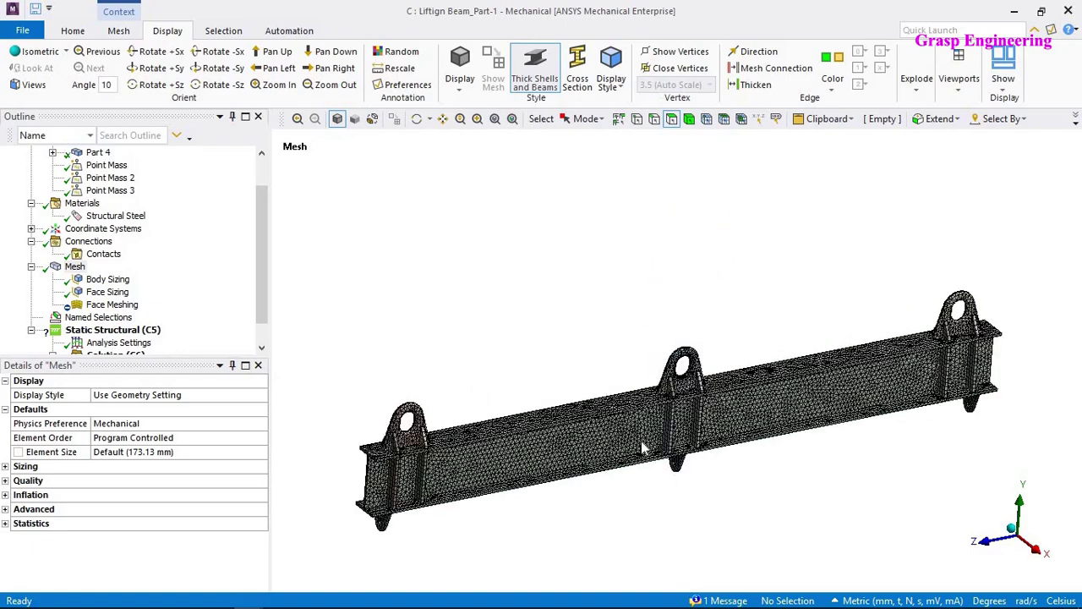
middle_click_drag(679, 461, 681, 382)
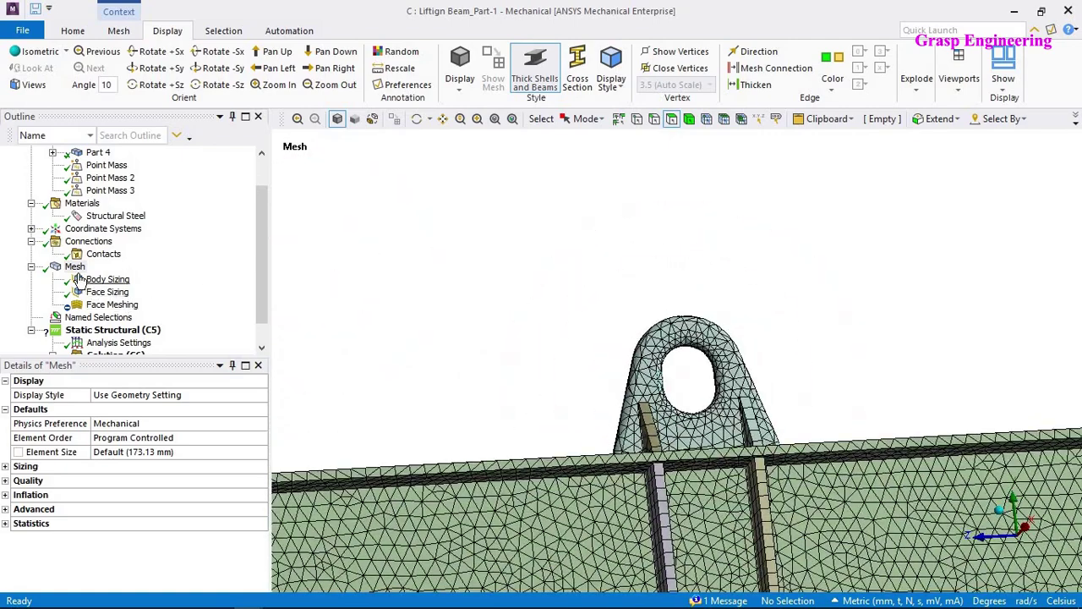
Insert a mesh method on the middle lifting eye body and review its method options.
left_click(76, 267)
left_click(690, 120)
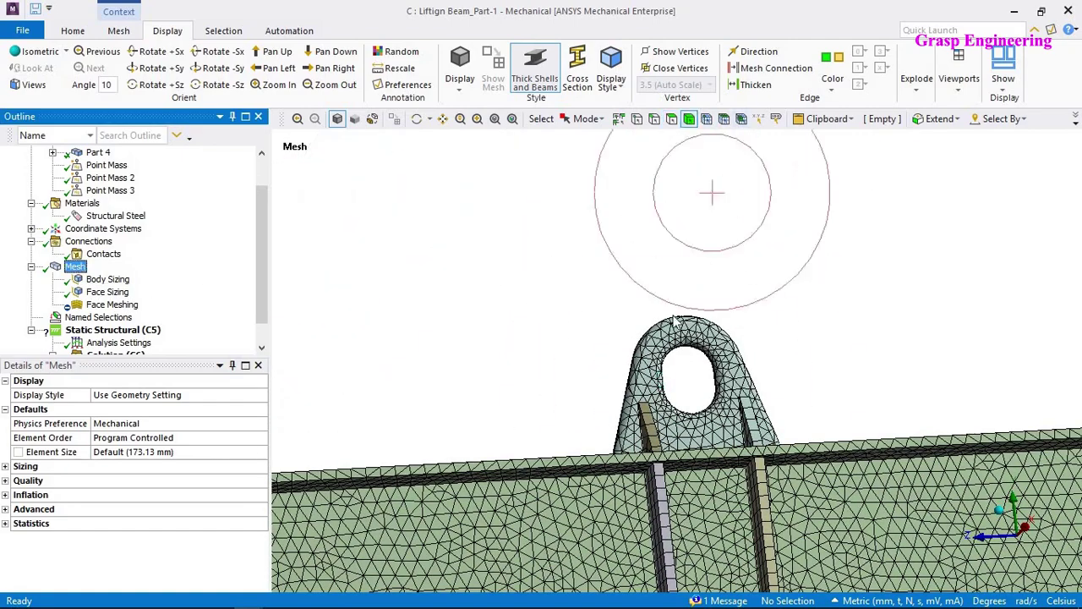
left_click(683, 323)
right_click(673, 309)
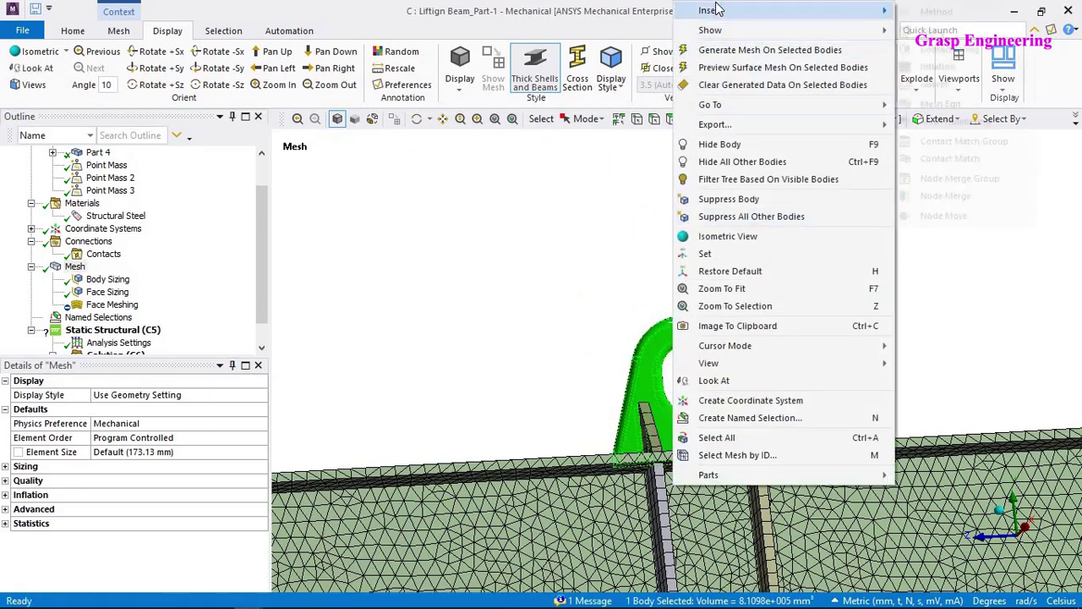
mouse_move(712, 18)
left_click(998, 10)
left_click(144, 451)
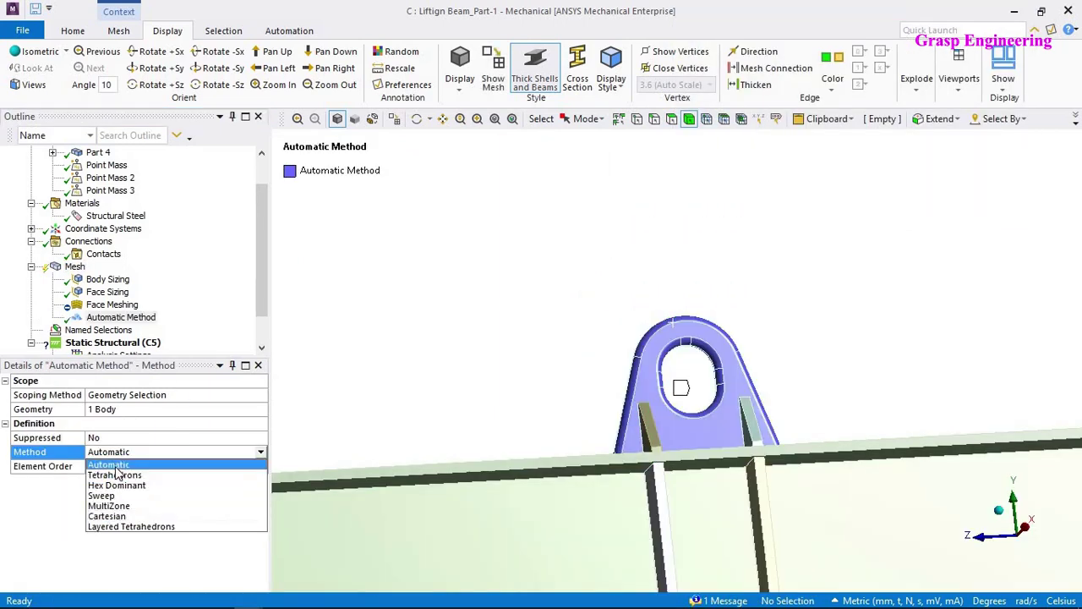
left_click(121, 412)
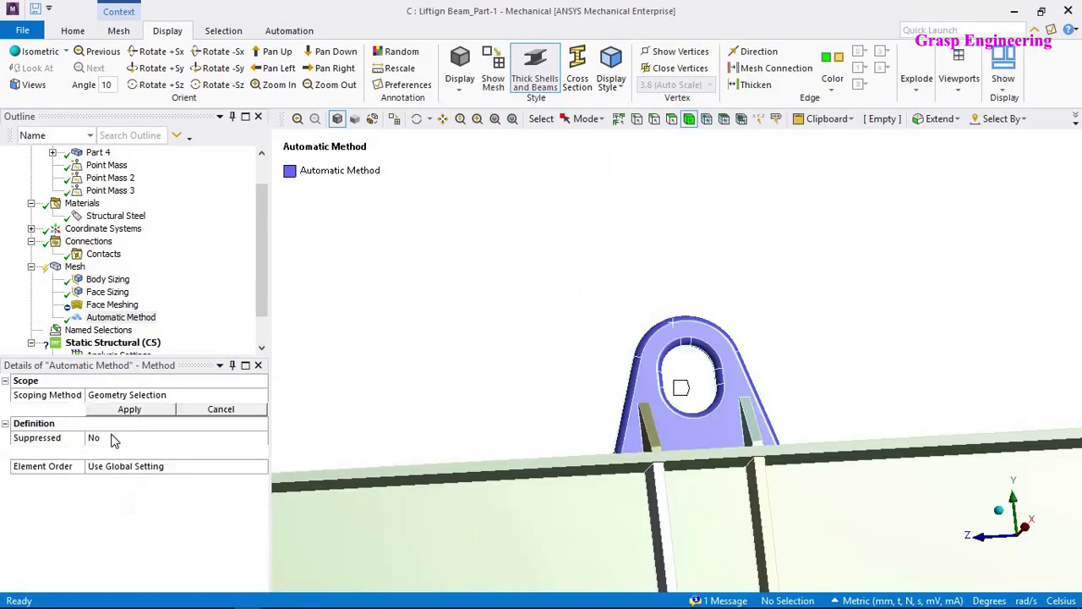
Delete the Automatic Method control from the mesh.
right_click(121, 319)
left_click(161, 250)
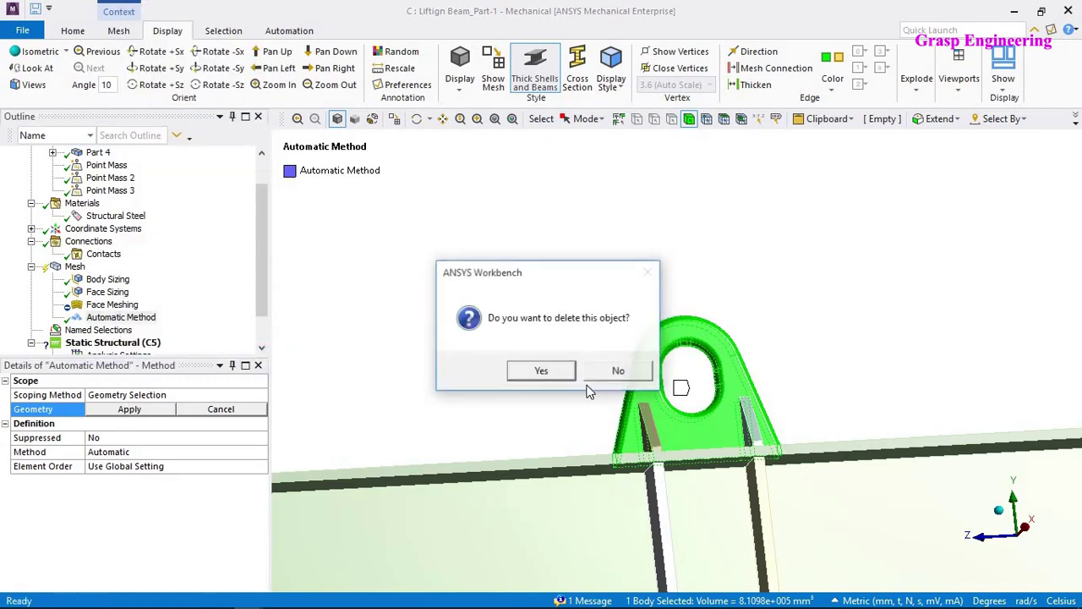
left_click(541, 372)
Insert a body sizing control on the middle lifting eye body.
right_click(123, 267)
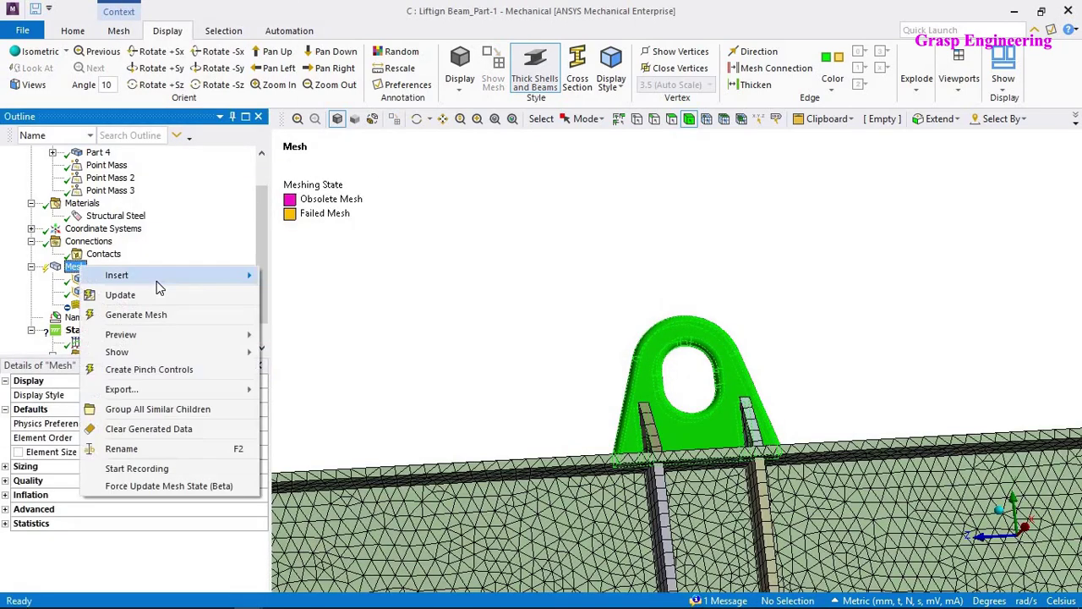
mouse_move(152, 273)
left_click(302, 295)
left_click(675, 330)
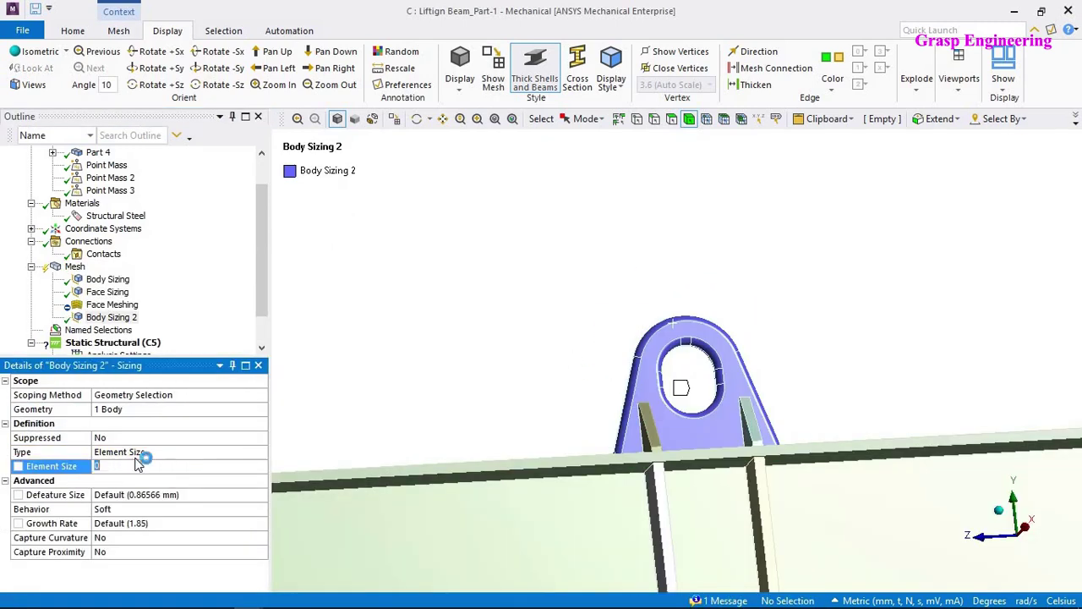
Check the faces scoped to Face Meshing at the middle lug's hole, and clear and regenerate the mesh.
left_click(110, 304)
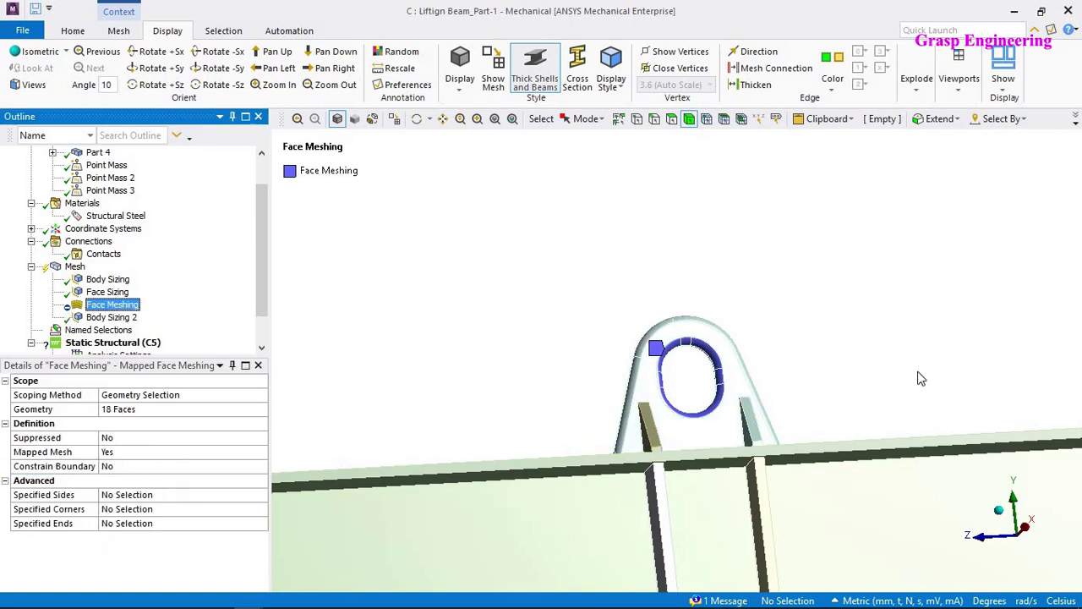
middle_click_drag(755, 319, 972, 247)
middle_click_drag(647, 380, 298, 337)
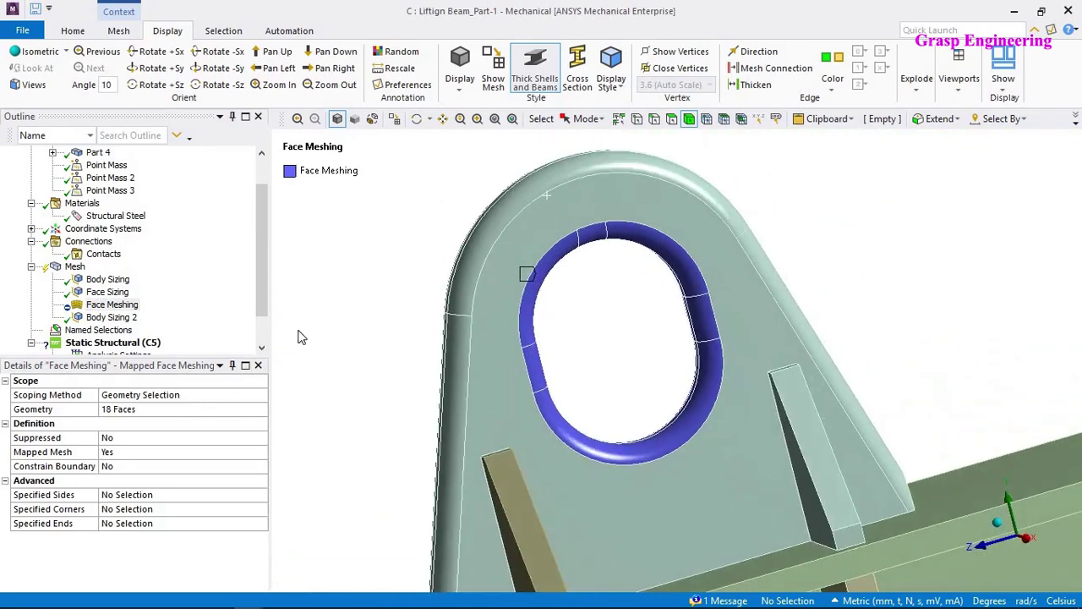
right_click(72, 269)
left_click(91, 425)
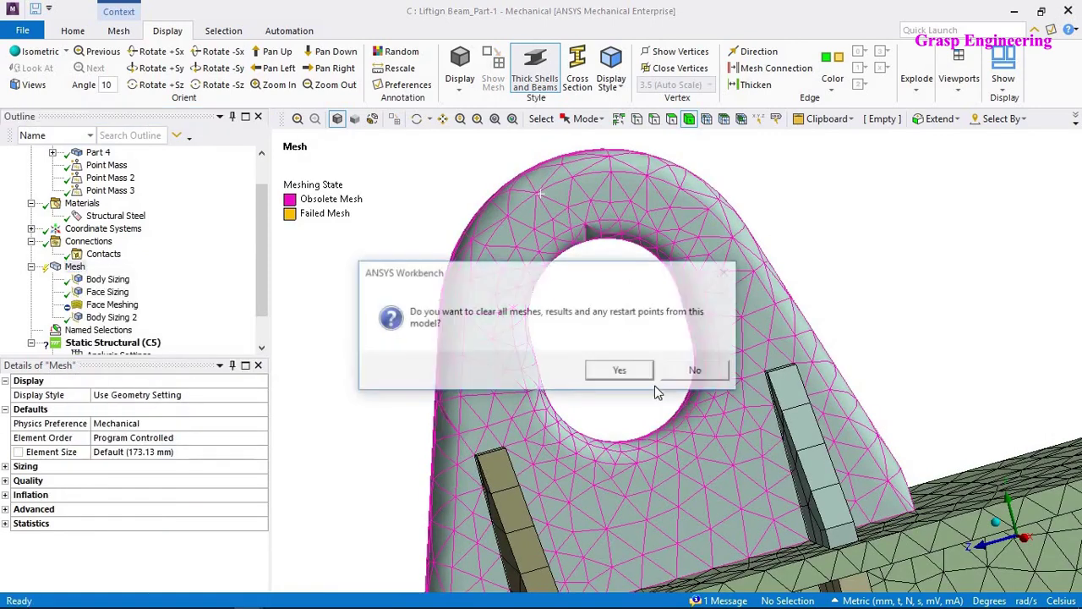
left_click(617, 370)
right_click(72, 269)
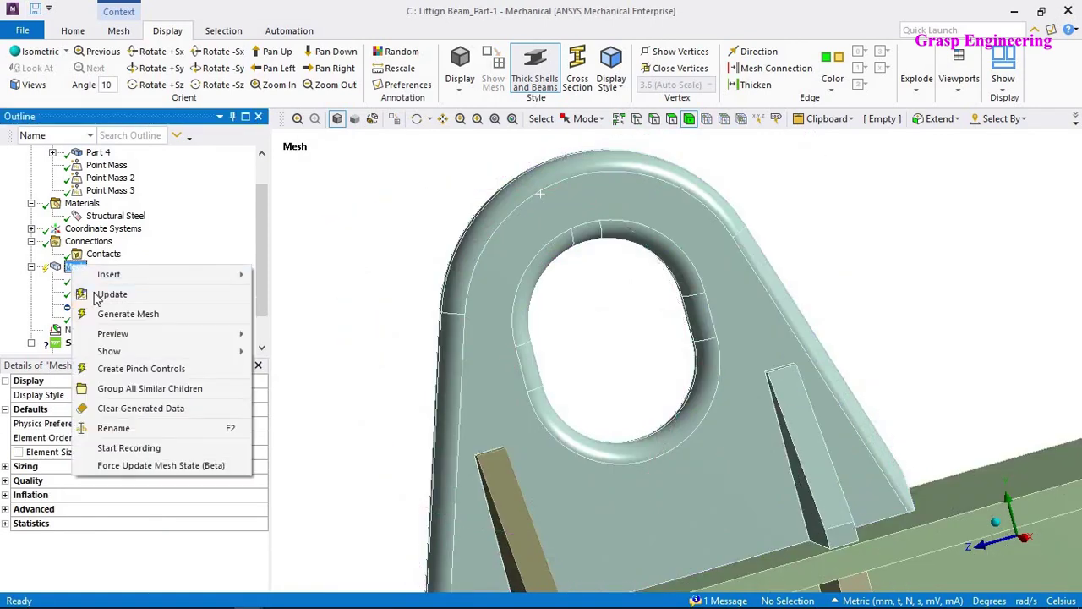
left_click(129, 314)
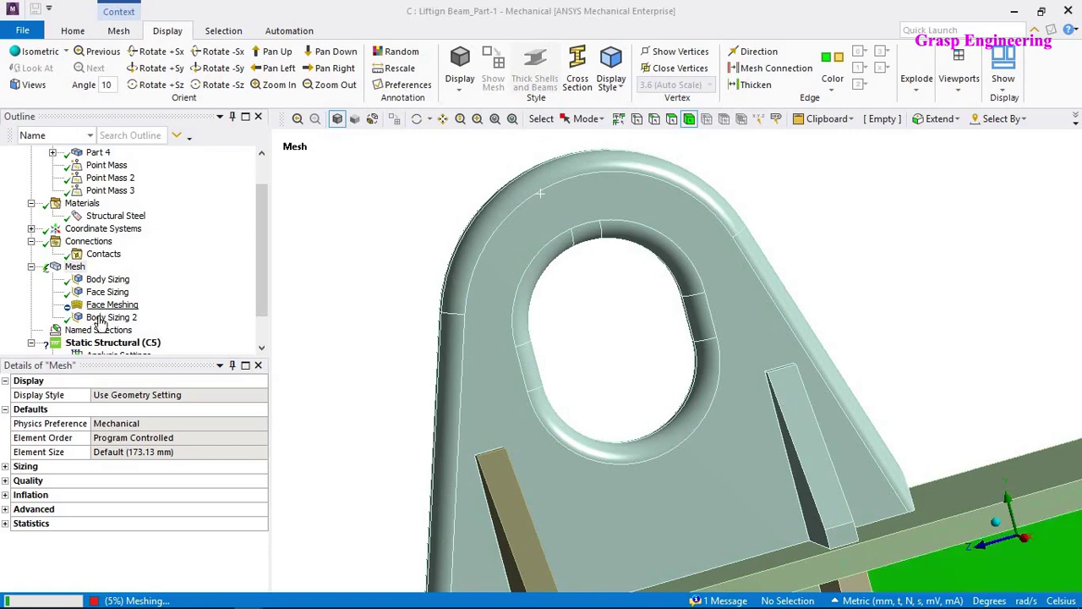
middle_click_drag(634, 334, 406, 329)
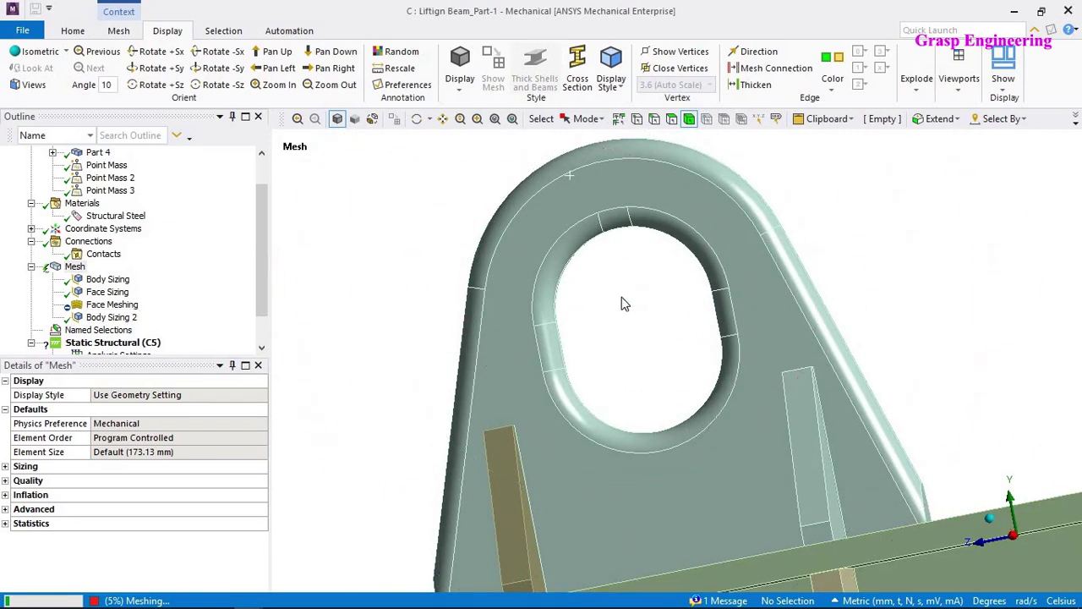
middle_click_drag(621, 303, 507, 279)
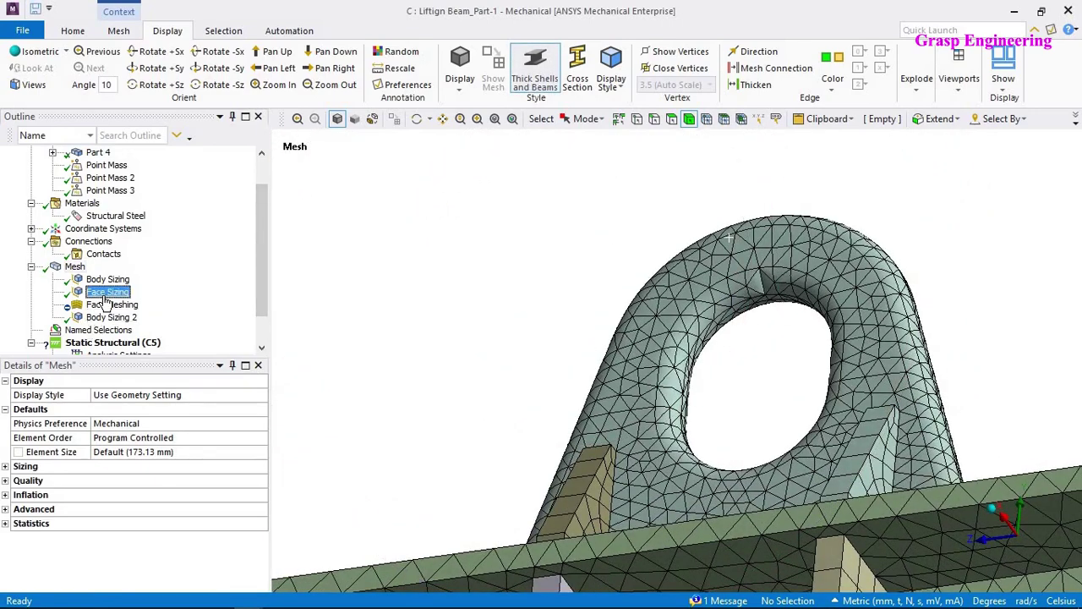
Change the Face Sizing element size for the lug hole faces, and clear and regenerate the mesh.
left_click(121, 467)
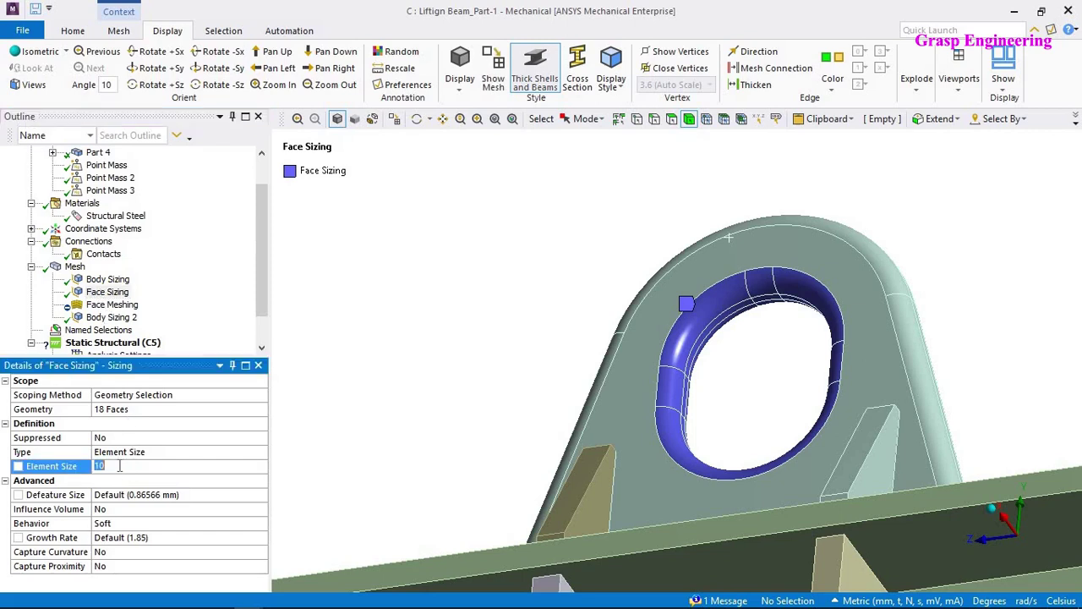
right_click(74, 270)
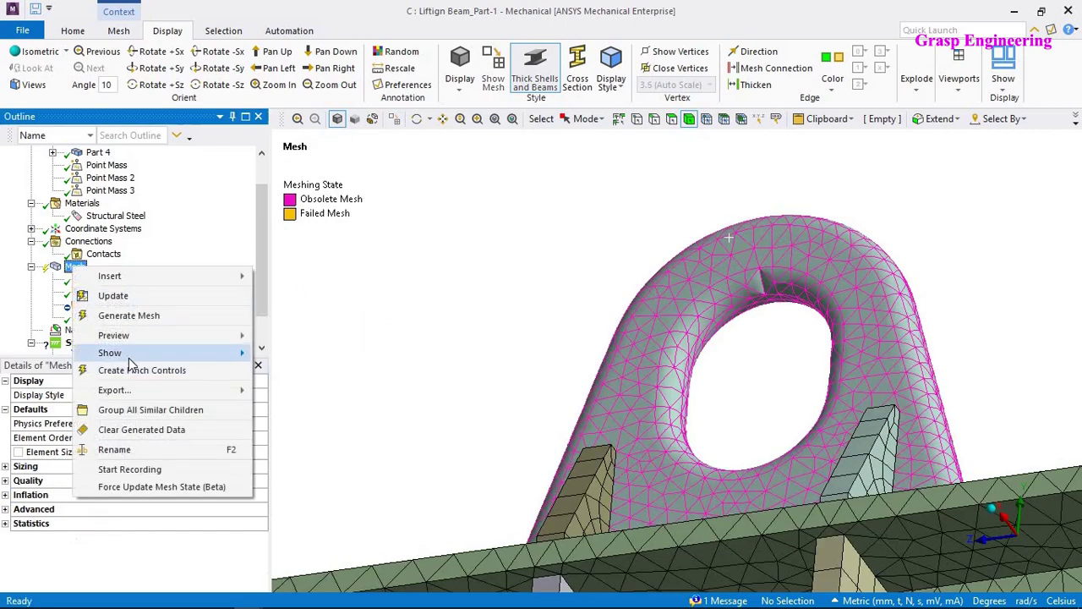
left_click(137, 432)
left_click(642, 368)
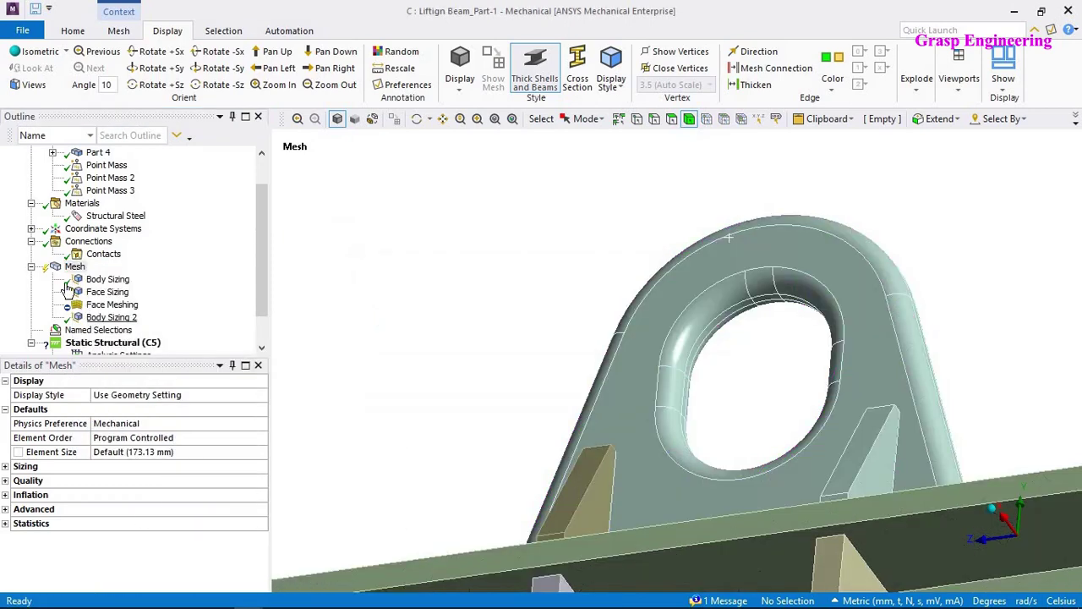
right_click(73, 268)
left_click(121, 318)
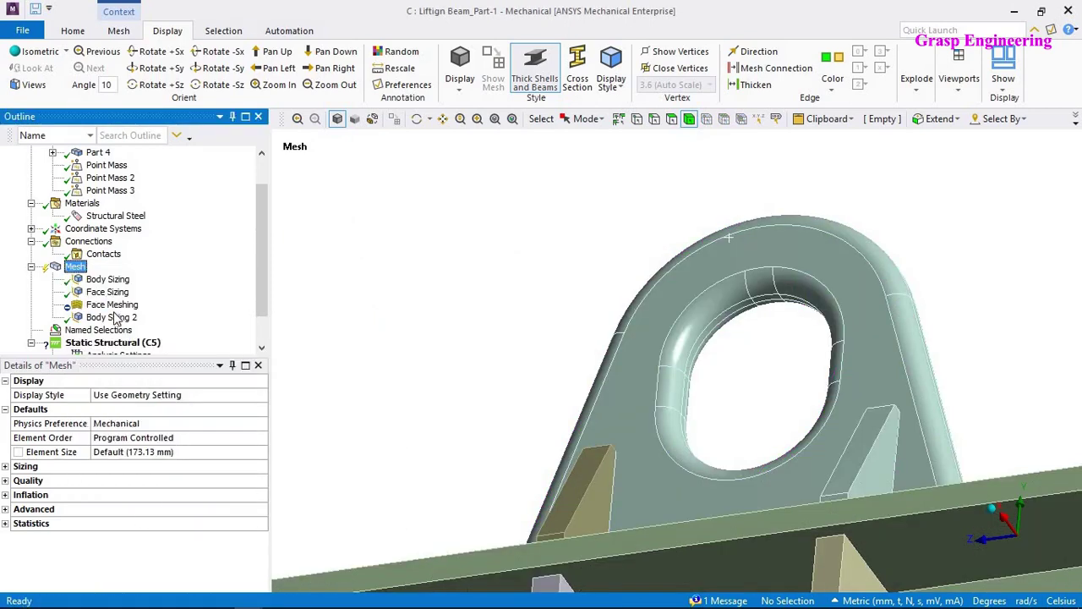
Inspect the whole lifting beam and the regenerated mesh around the middle lug's hole and stiffeners.
scroll(553, 310, "down", 6)
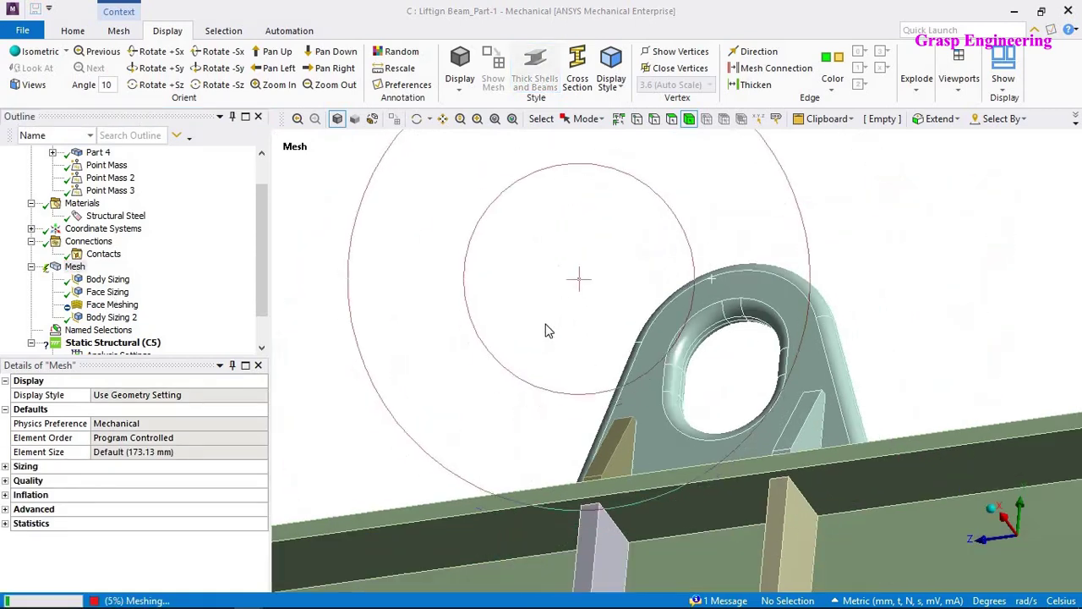
middle_click_drag(526, 410, 623, 324)
scroll(701, 228, "down", 4)
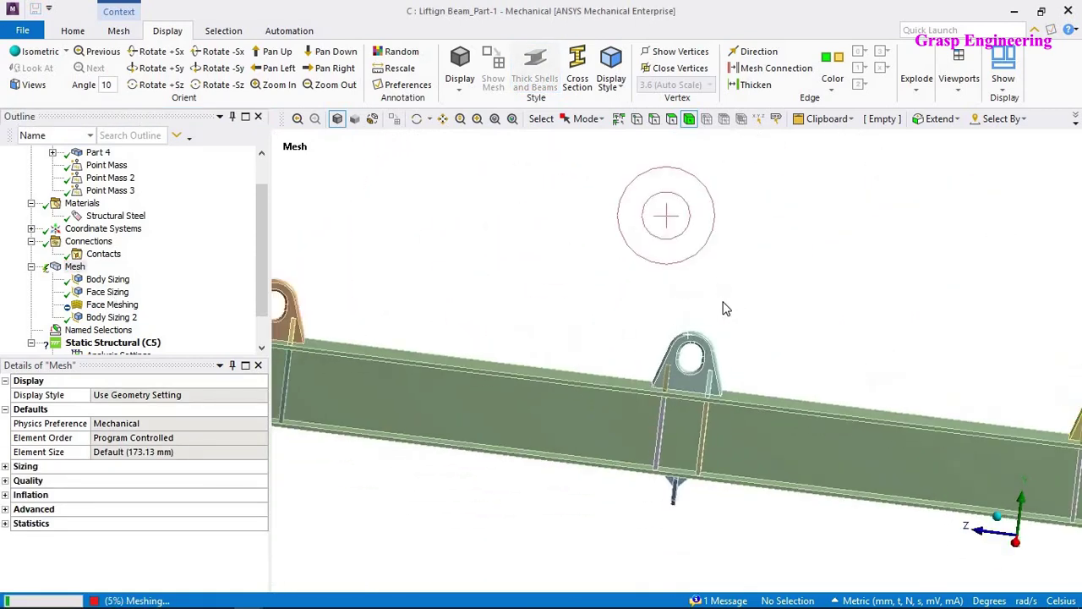
middle_click_drag(437, 341, 538, 321)
left_click(554, 324)
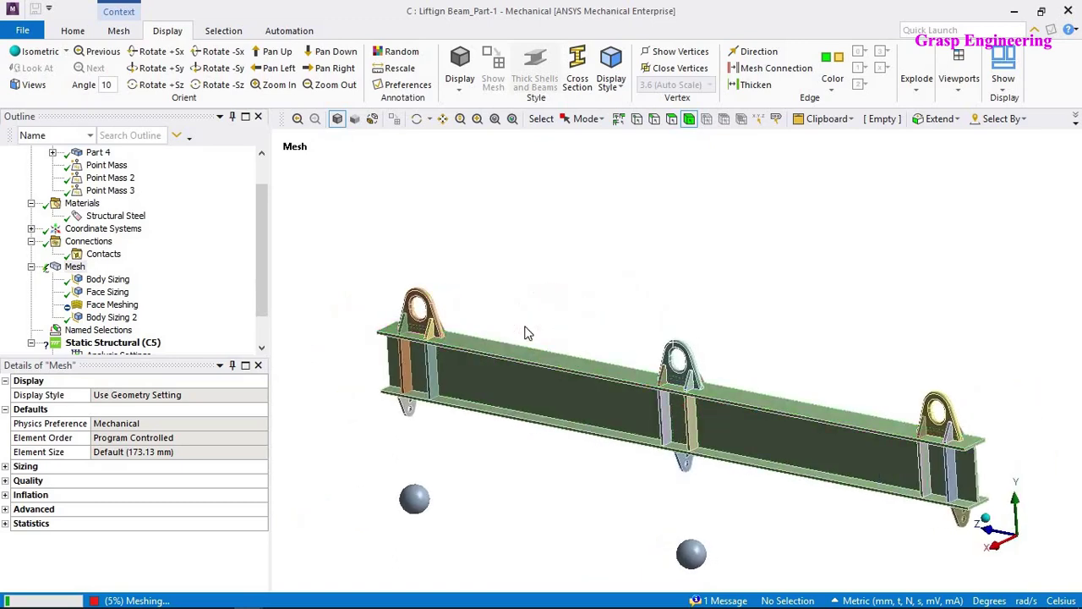
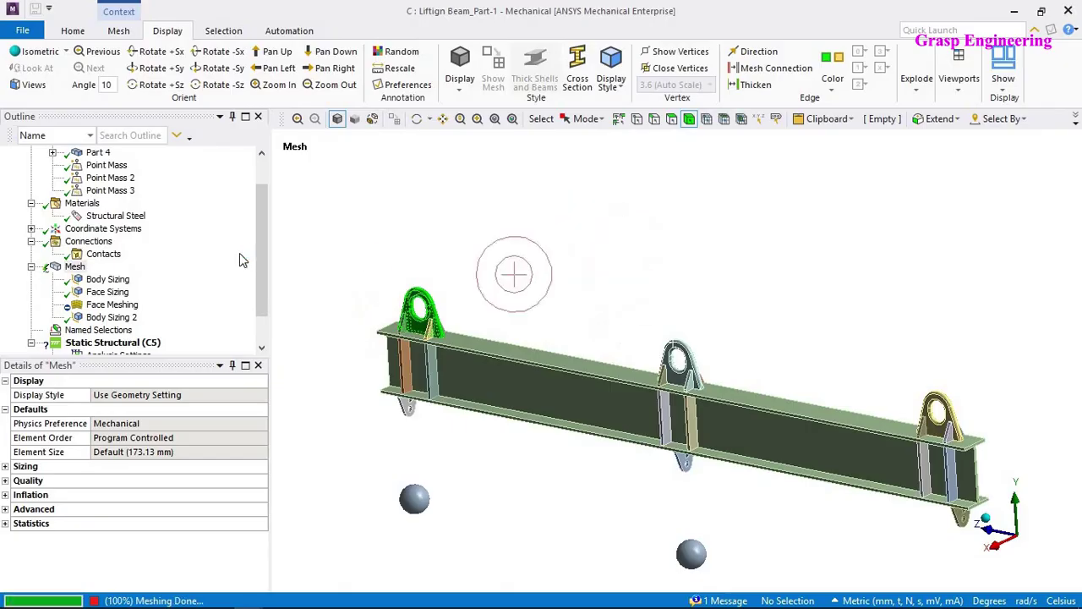
scroll(727, 343, "up", 6)
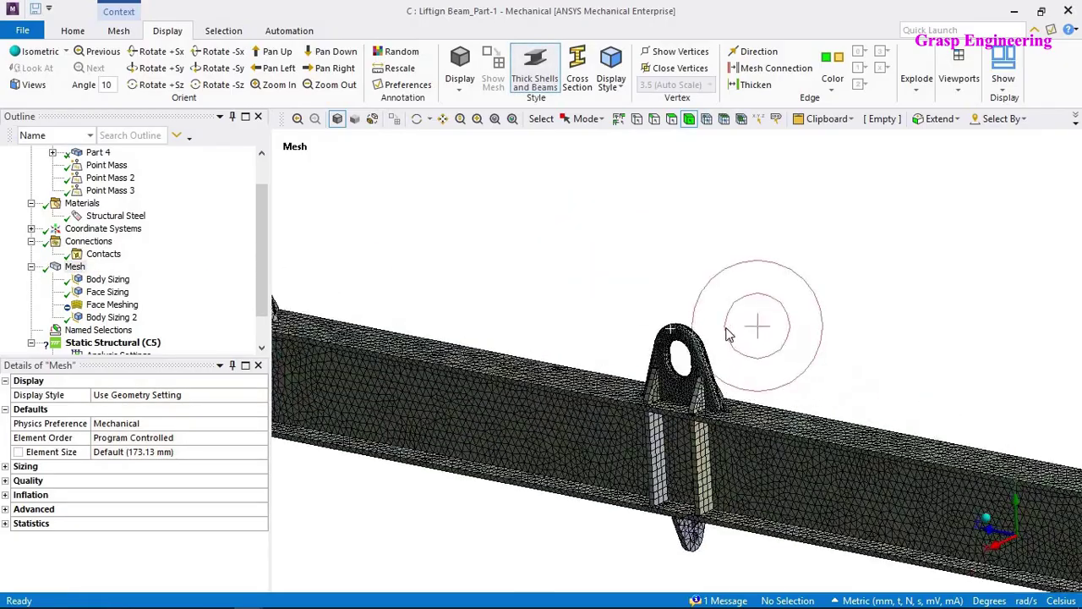
middle_click_drag(788, 284, 524, 291)
scroll(84, 287, "down", 1)
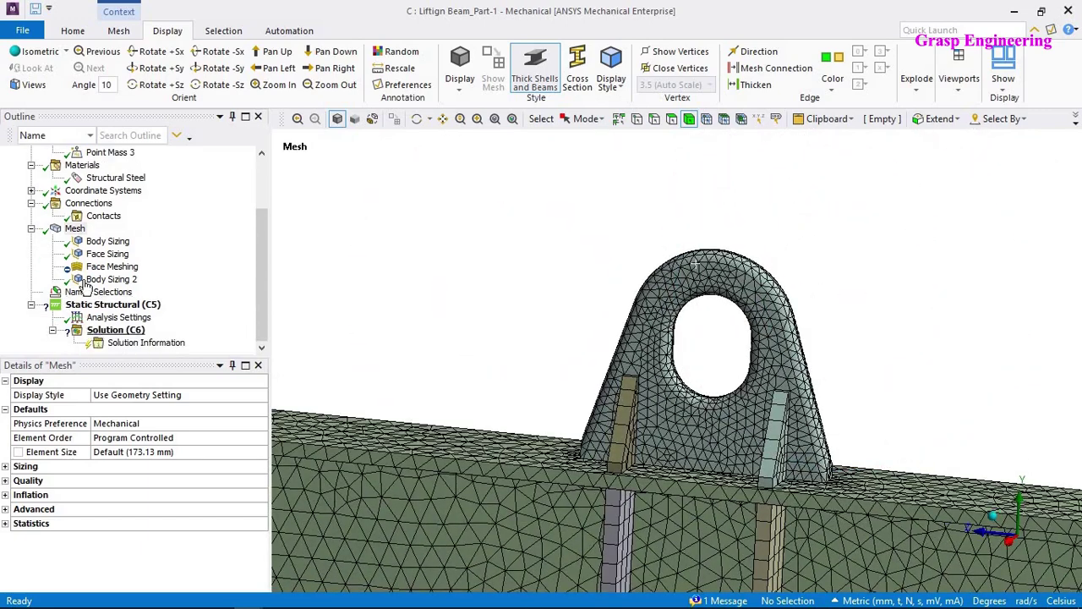
Insert a coordinate system located from the three cylindrical faces in the upper arc of the middle lug's hole.
left_click(30, 229)
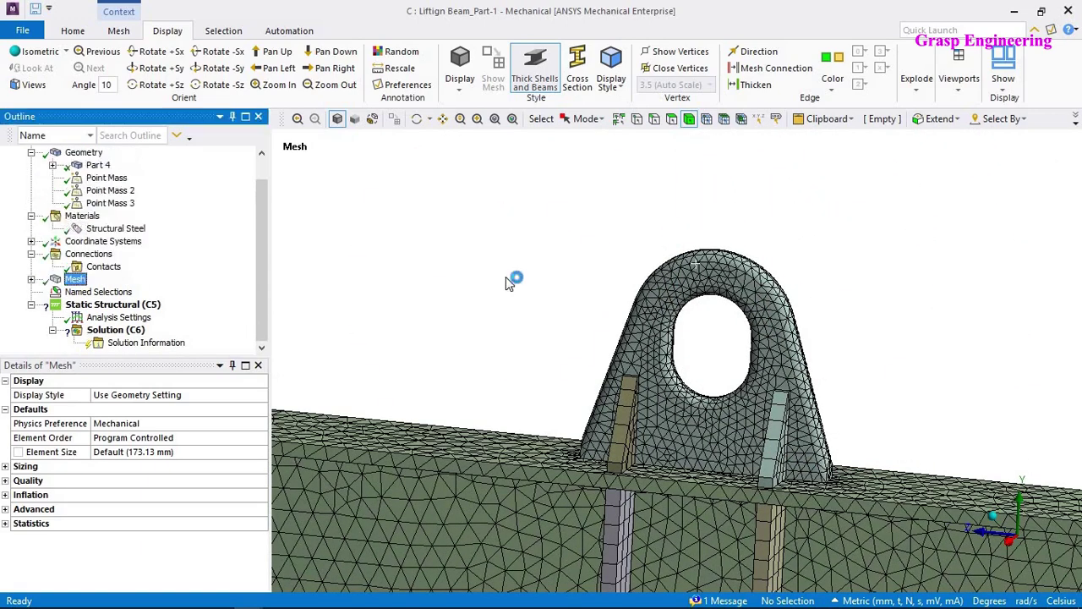
left_click(88, 254)
middle_click_drag(774, 250, 796, 294)
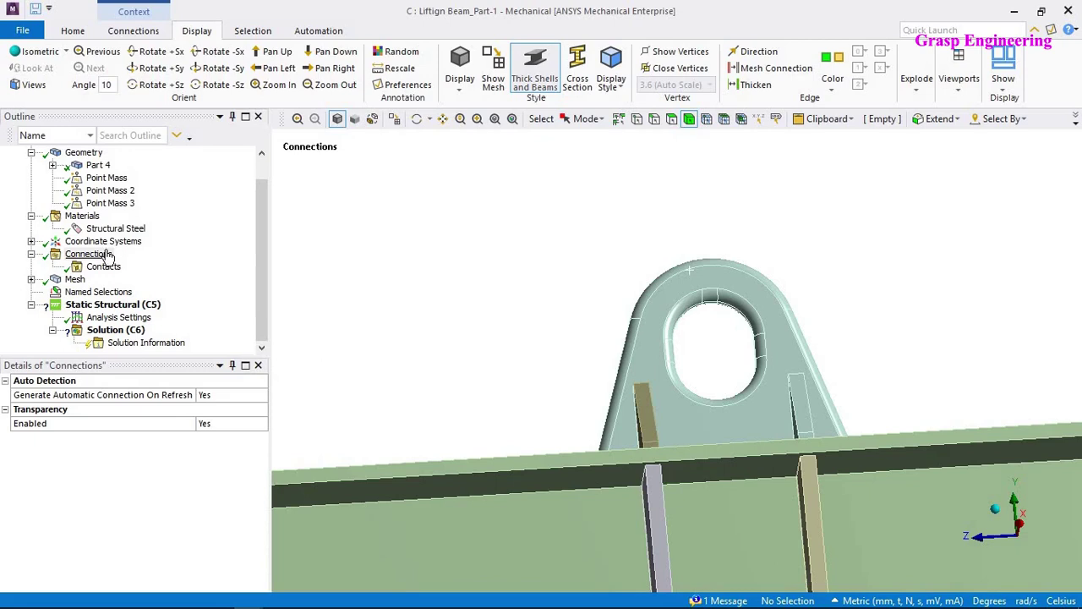
mouse_move(827, 316)
middle_mouse_down()
mouse_move(804, 292)
mouse_move(690, 367)
mouse_move(607, 365)
mouse_move(662, 324)
mouse_move(667, 352)
mouse_move(616, 239)
mouse_move(664, 147)
middle_mouse_up()
scroll(688, 361, "up", 2)
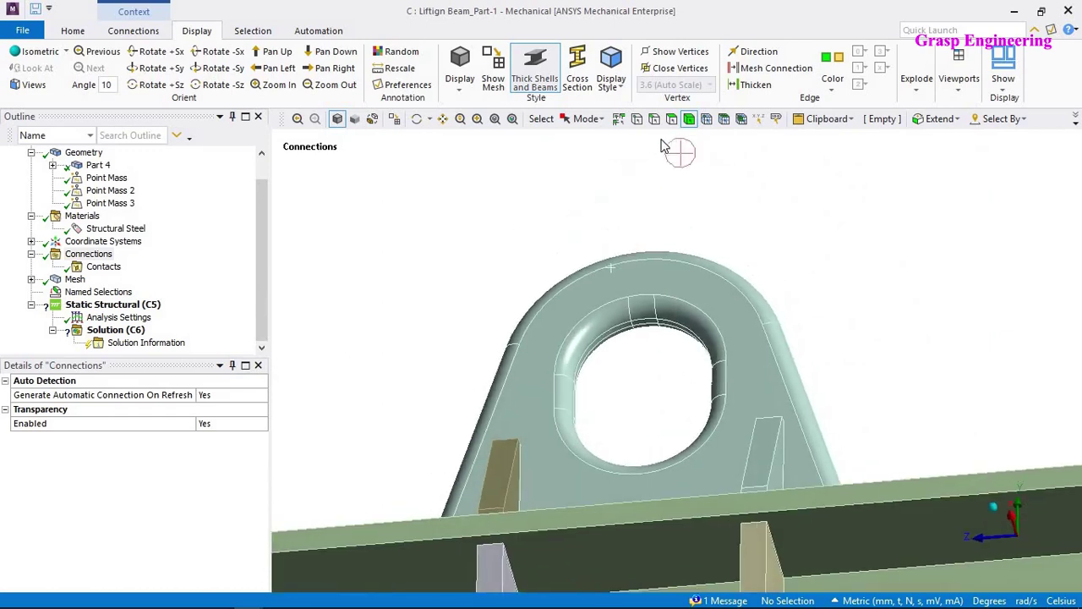
left_click(640, 321)
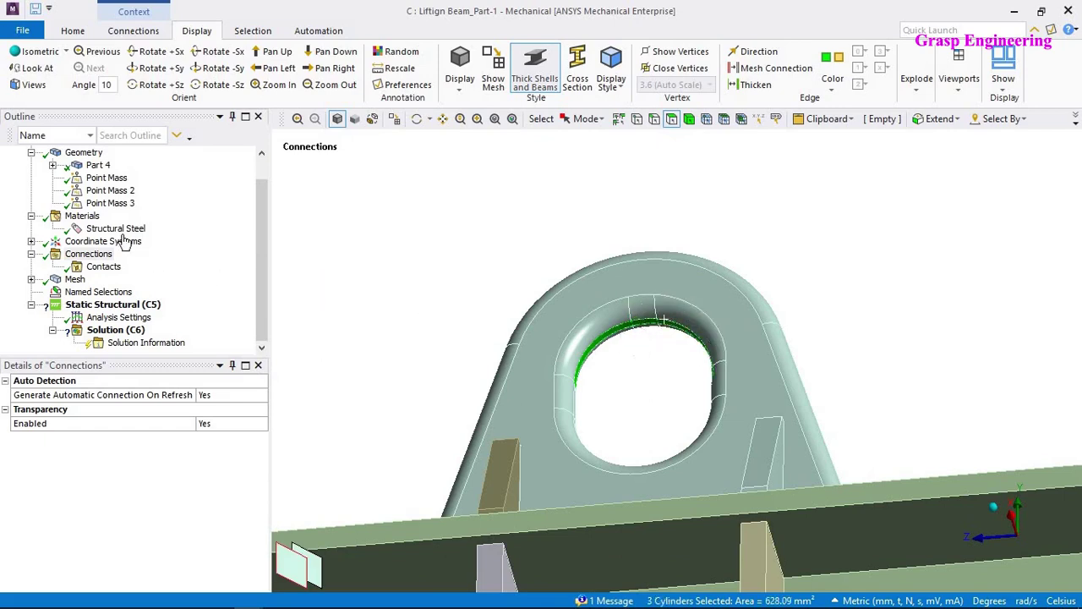
scroll(147, 252, "up", 1)
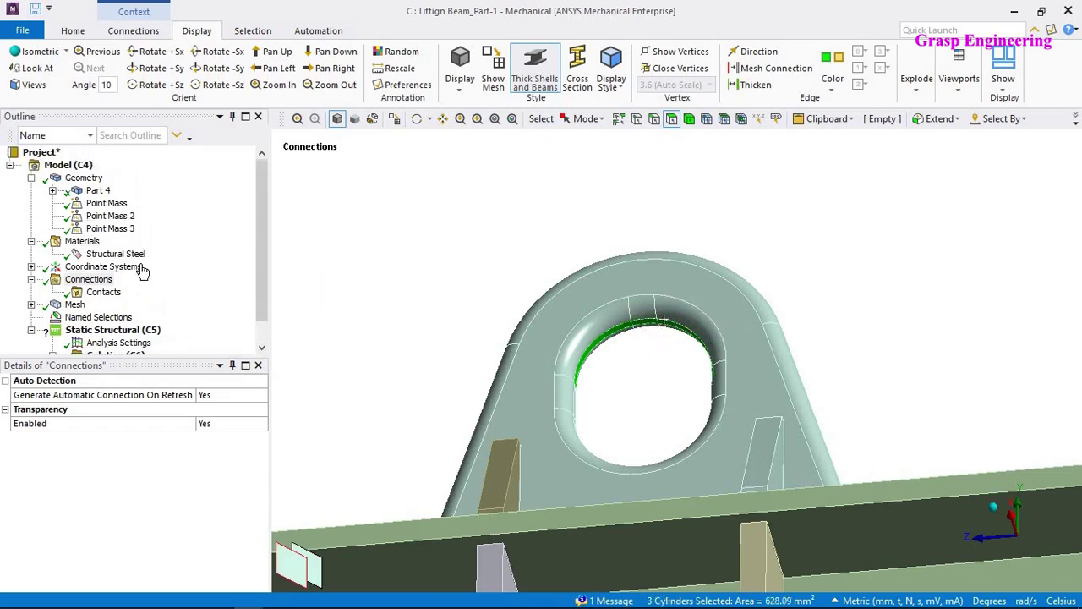
left_click(31, 267)
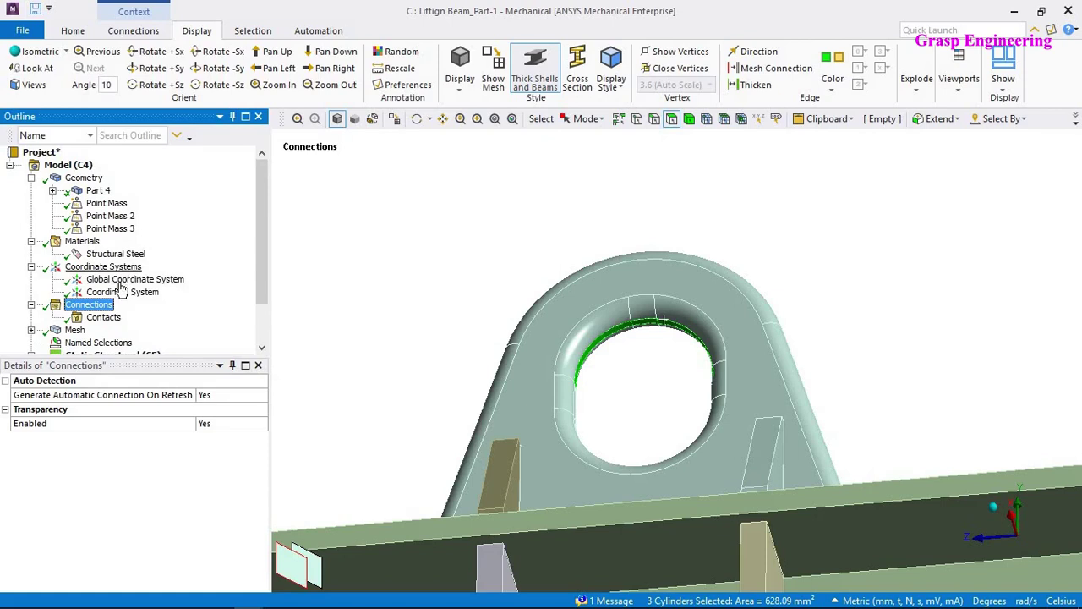
right_click(125, 267)
mouse_move(146, 279)
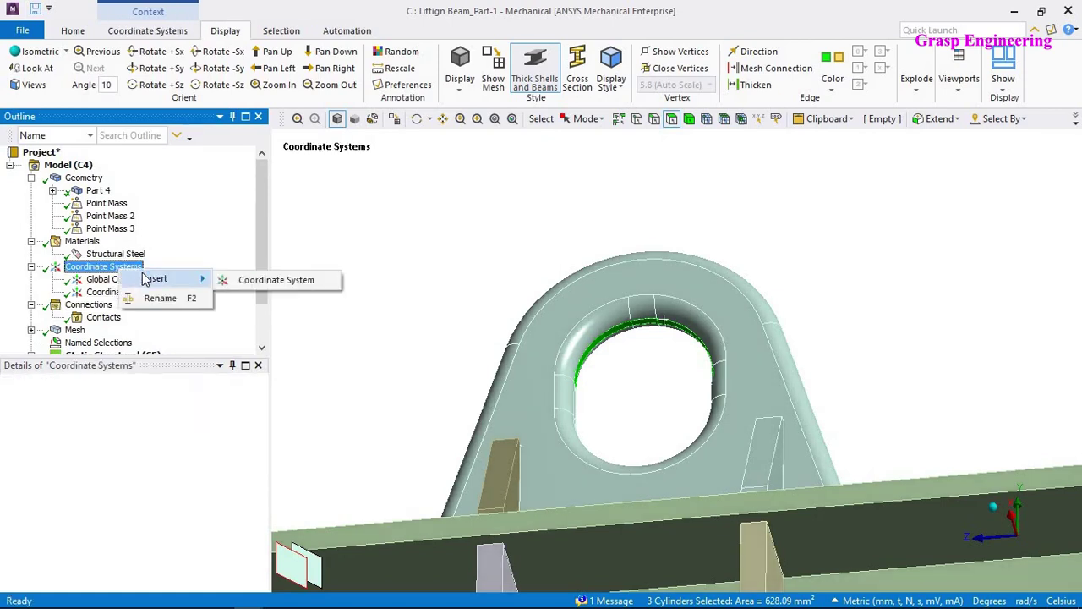
left_click(253, 280)
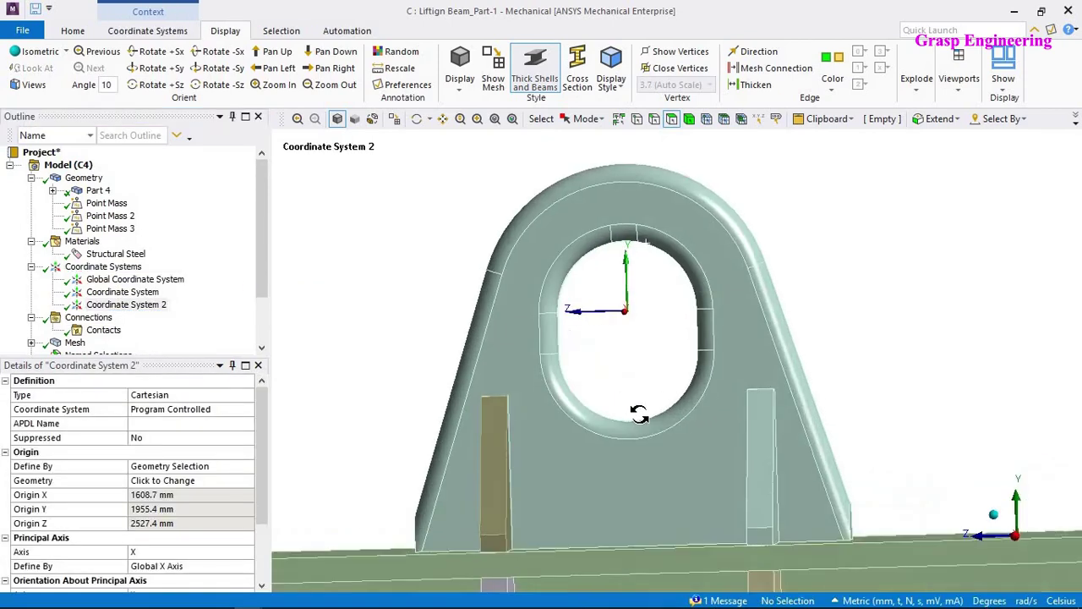
Offset Coordinate System 2 by 1000 mm in the Y direction, above the middle lug.
scroll(184, 545, "down", 2)
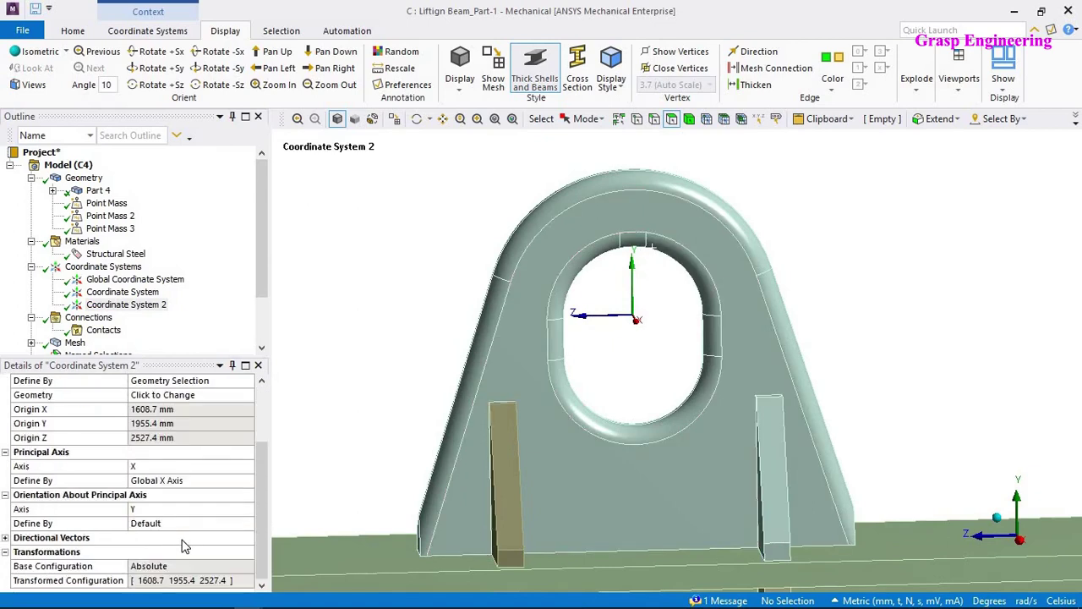
left_click(169, 32)
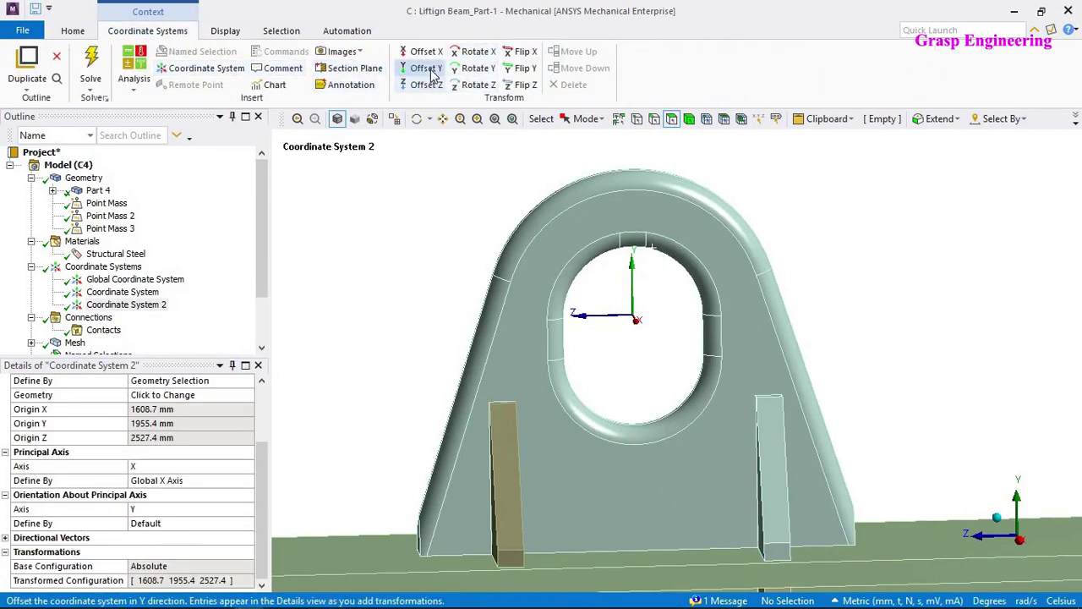
left_click(433, 74)
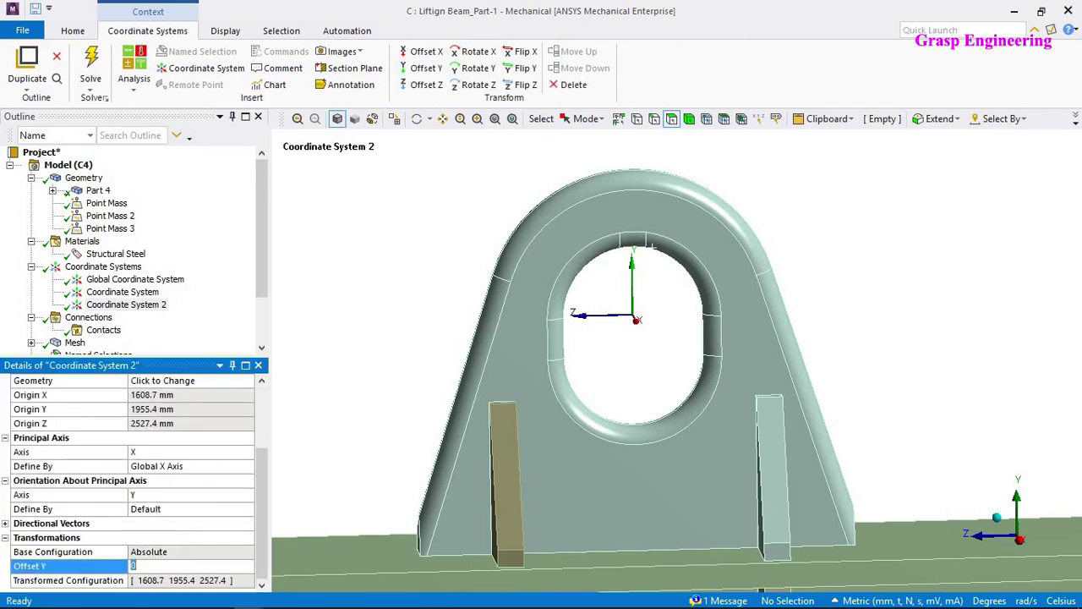
key("Return")
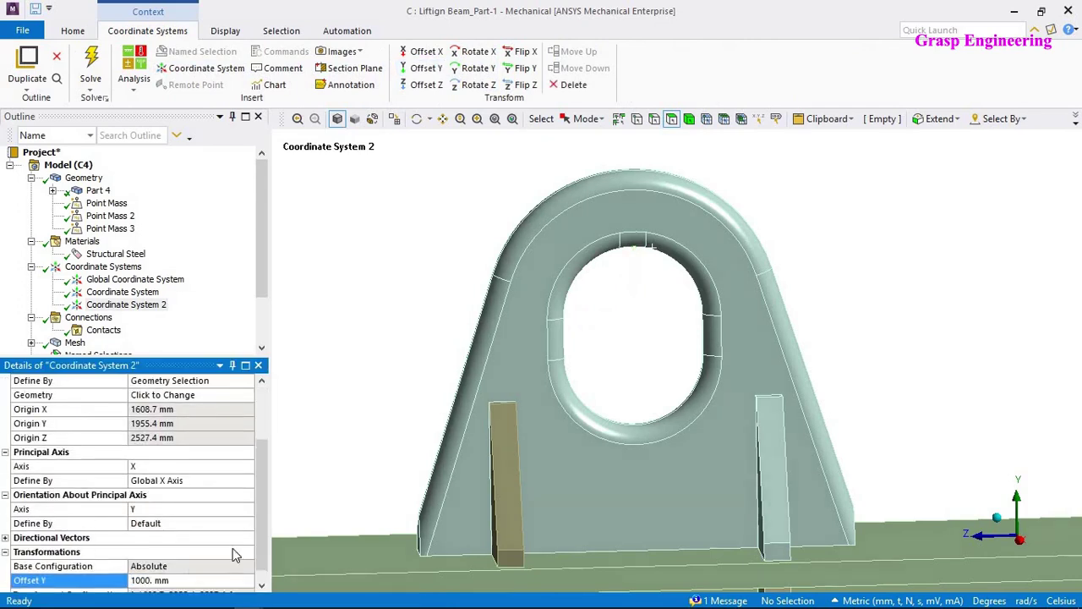
scroll(608, 330, "down", 5)
scroll(667, 317, "down", 3)
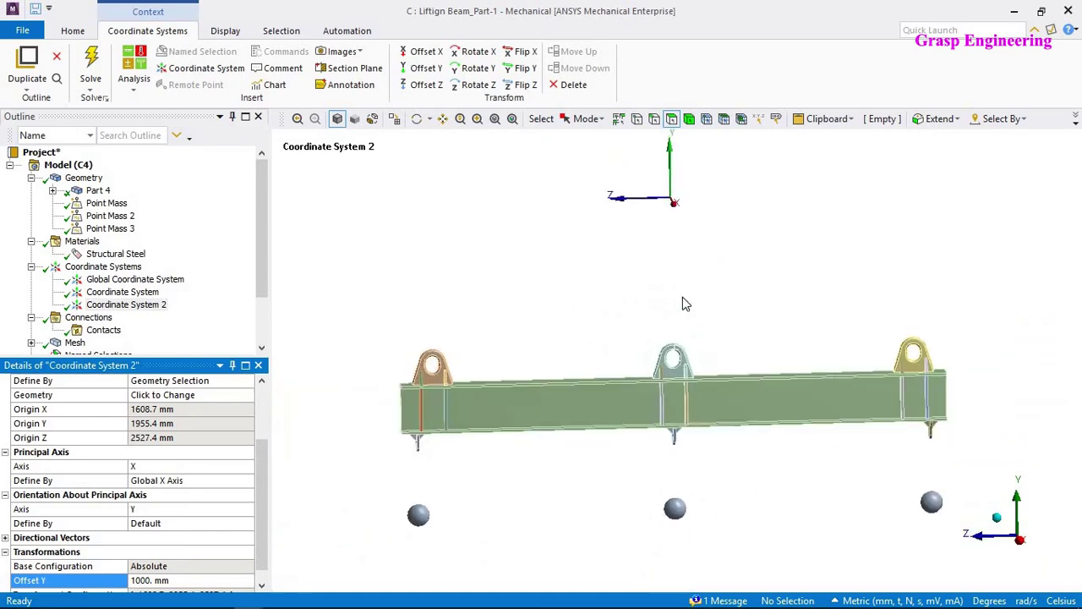
Compare the origin coordinates and placement of Coordinate System and Coordinate System 2 above the middle lug.
left_click(142, 293)
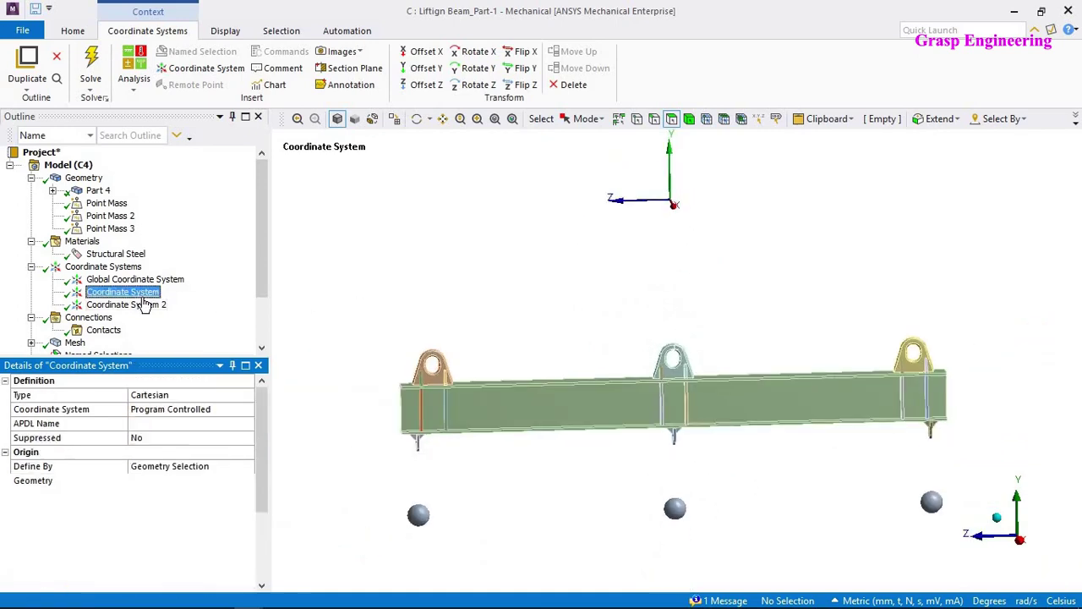
left_click(144, 305)
left_click(143, 294)
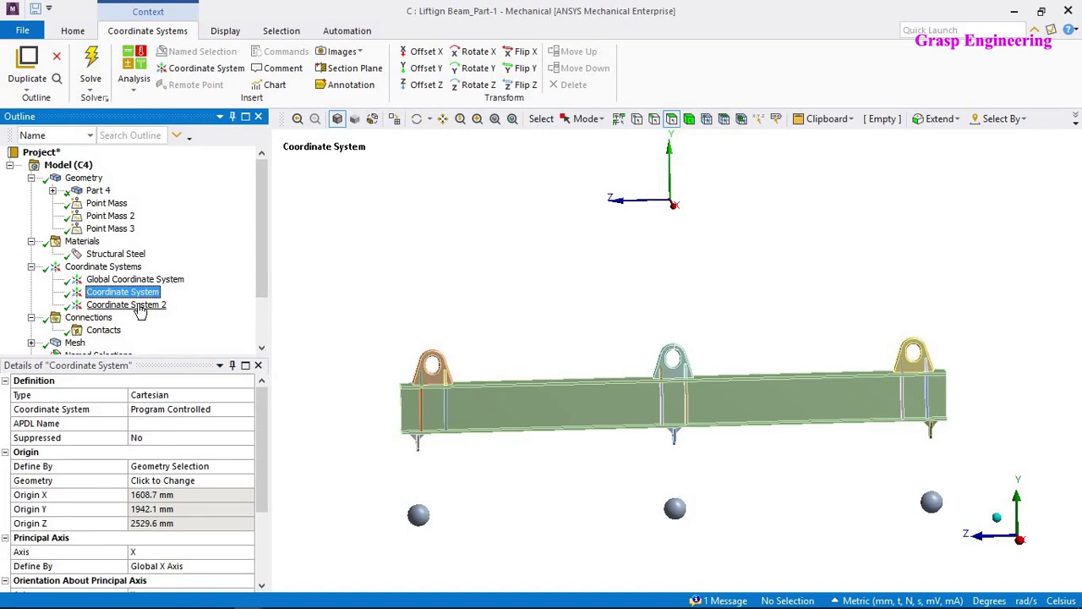
left_click(140, 306)
left_click(137, 294)
left_click(135, 306)
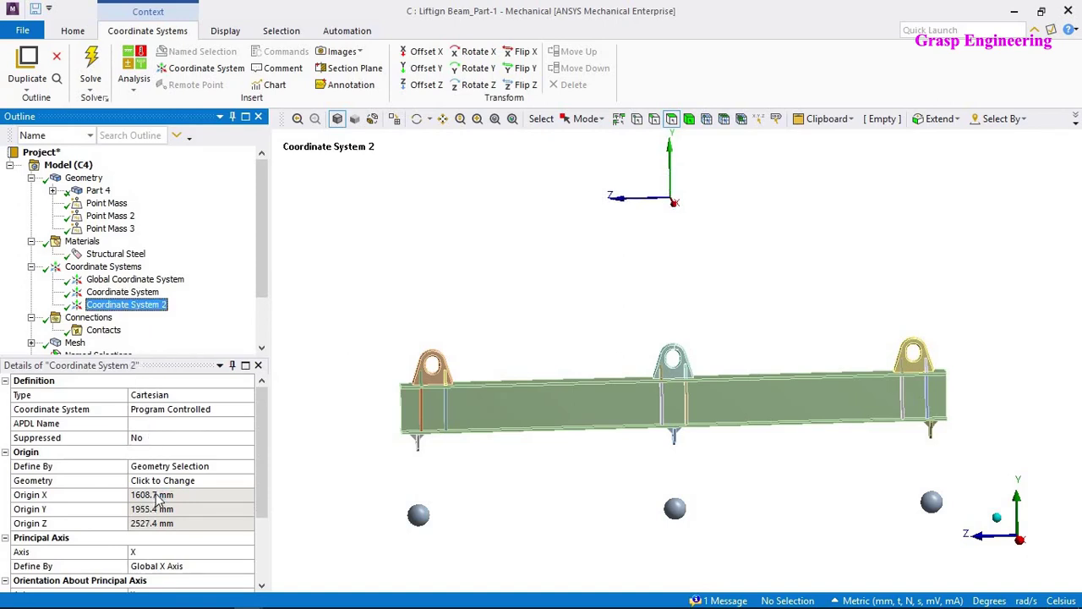
scroll(703, 372, "up", 5)
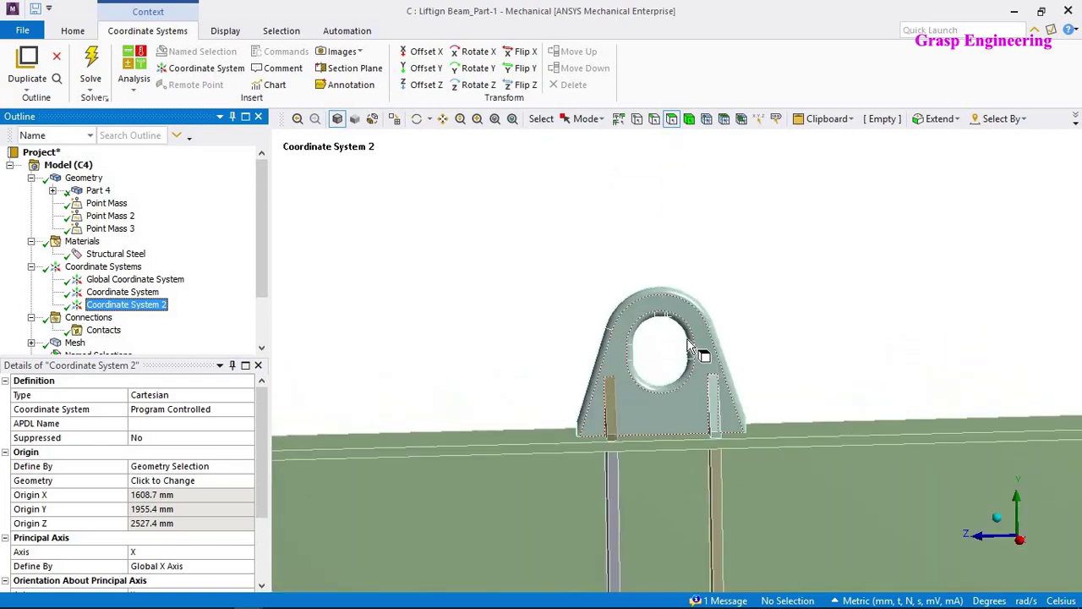
scroll(691, 346, "up", 4)
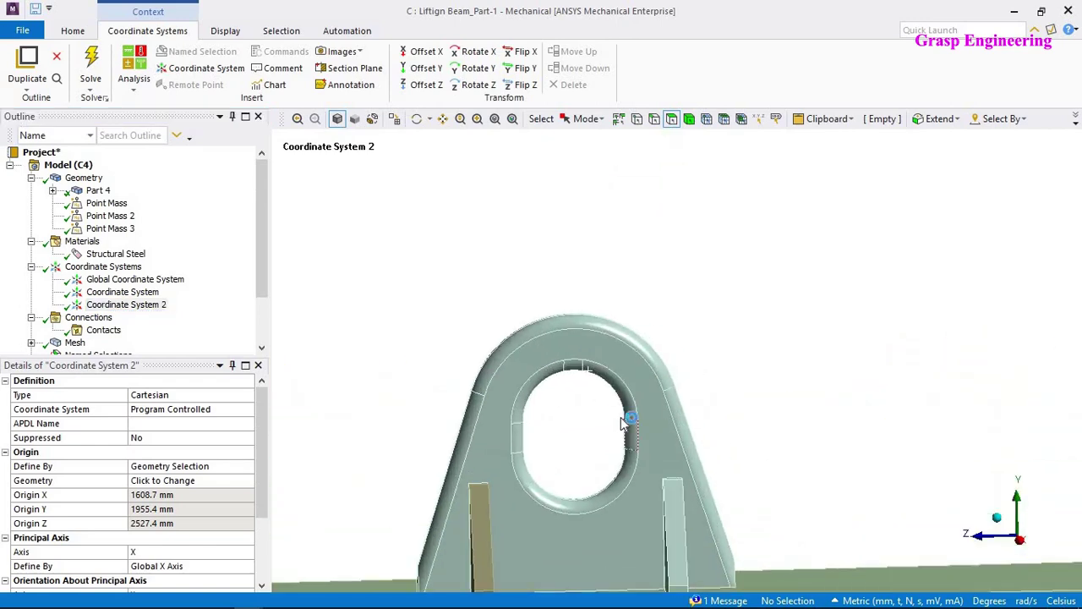
Redefine Coordinate System's origin from all inner faces of the middle lug's hole by adding the remaining arc faces, and check its Y offset.
left_click(127, 292)
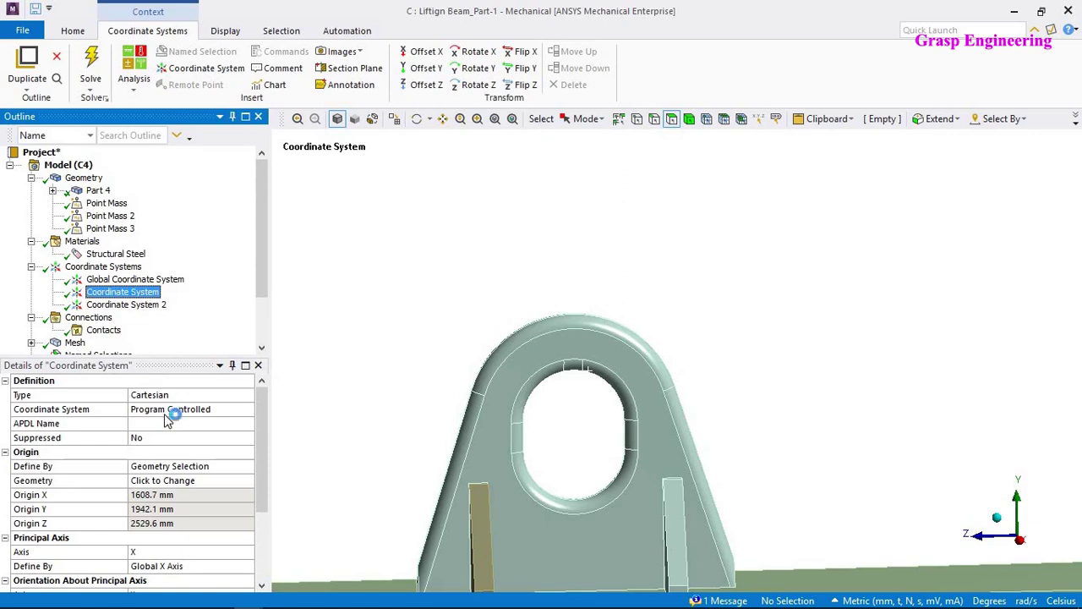
left_click(162, 481)
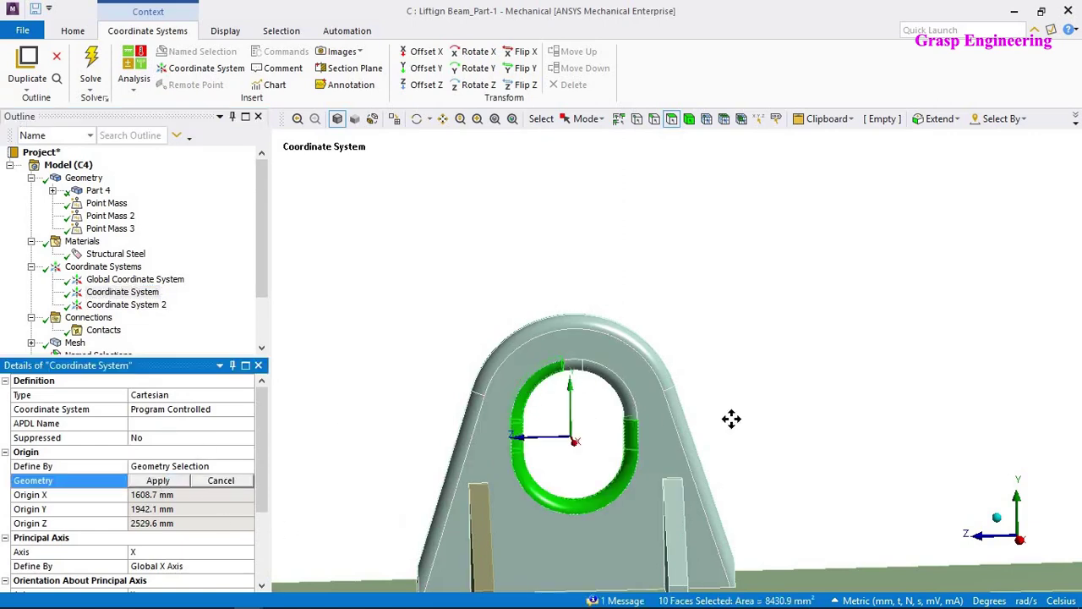
middle_click_drag(729, 417, 674, 449)
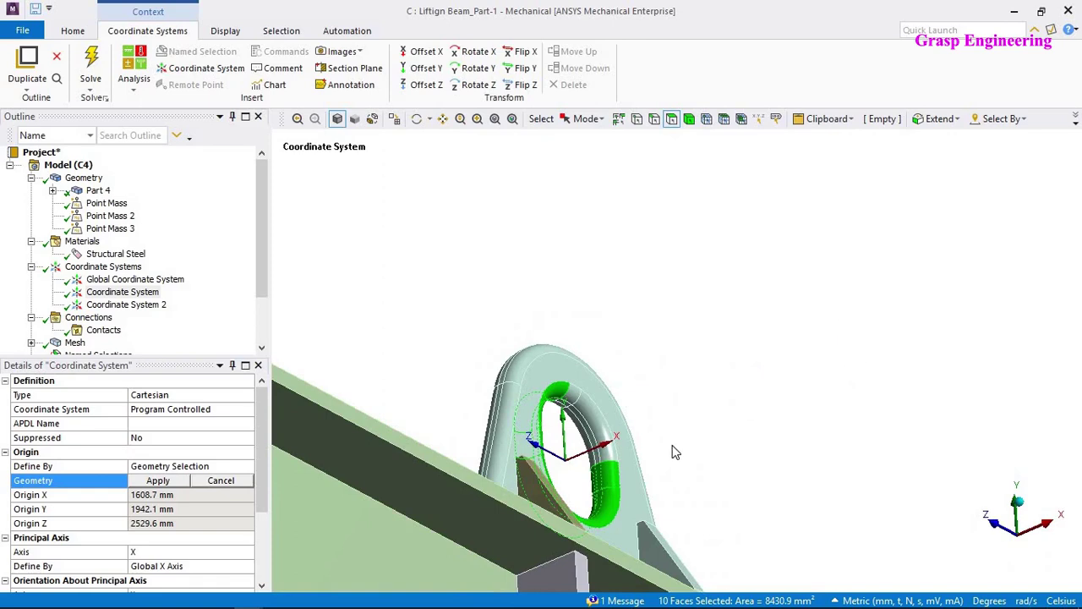
left_click(597, 429, "ctrl")
left_click(563, 410, "ctrl")
left_click(562, 410, "ctrl")
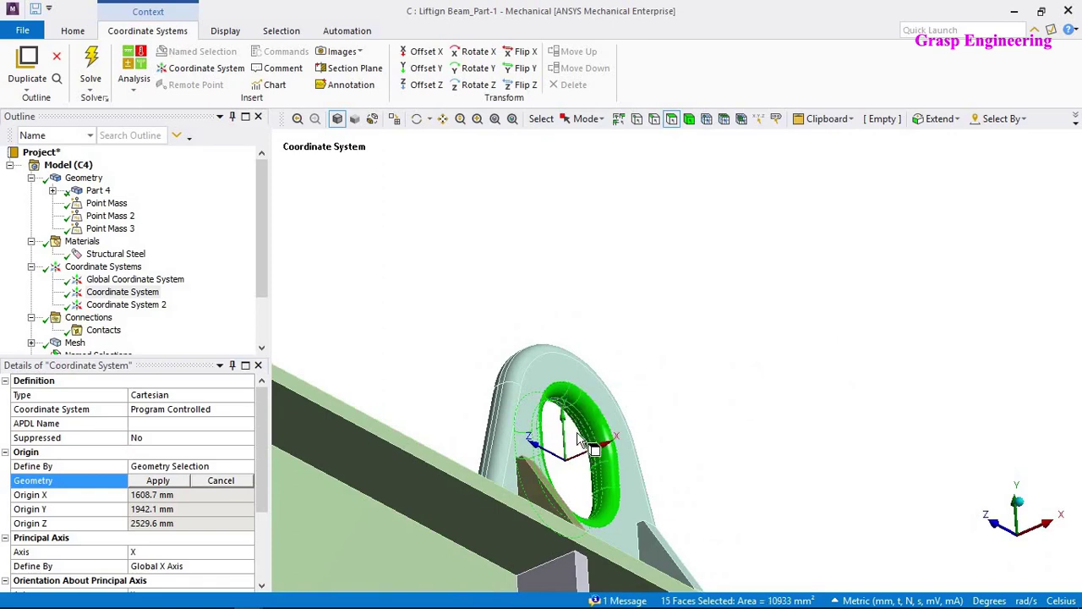
middle_click_drag(577, 432, 221, 486)
left_click(156, 480)
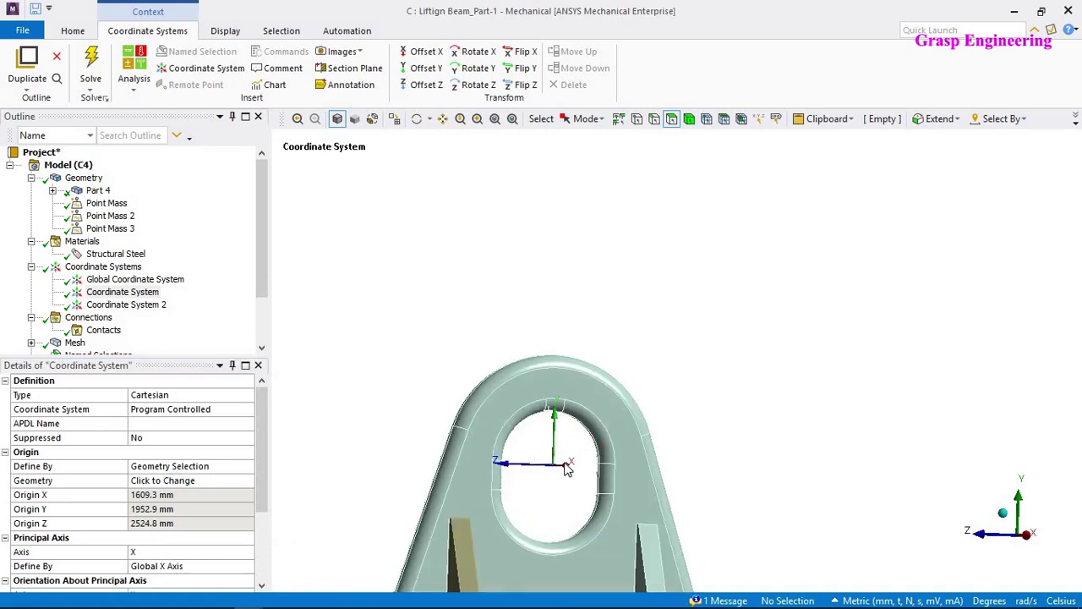
scroll(670, 423, "down", 5)
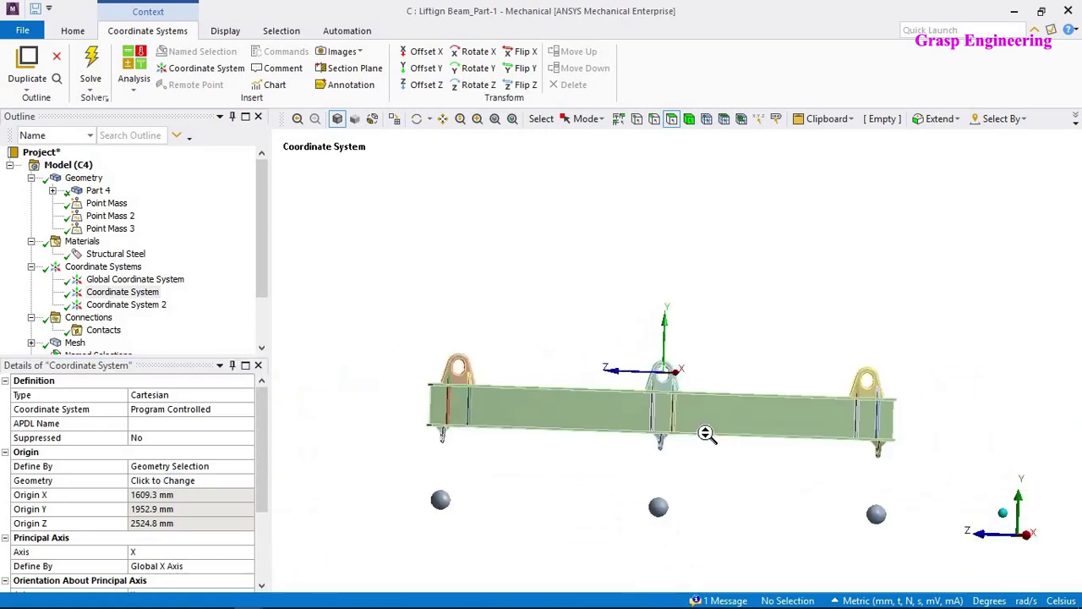
scroll(642, 423, "down", 2)
scroll(161, 532, "down", 3)
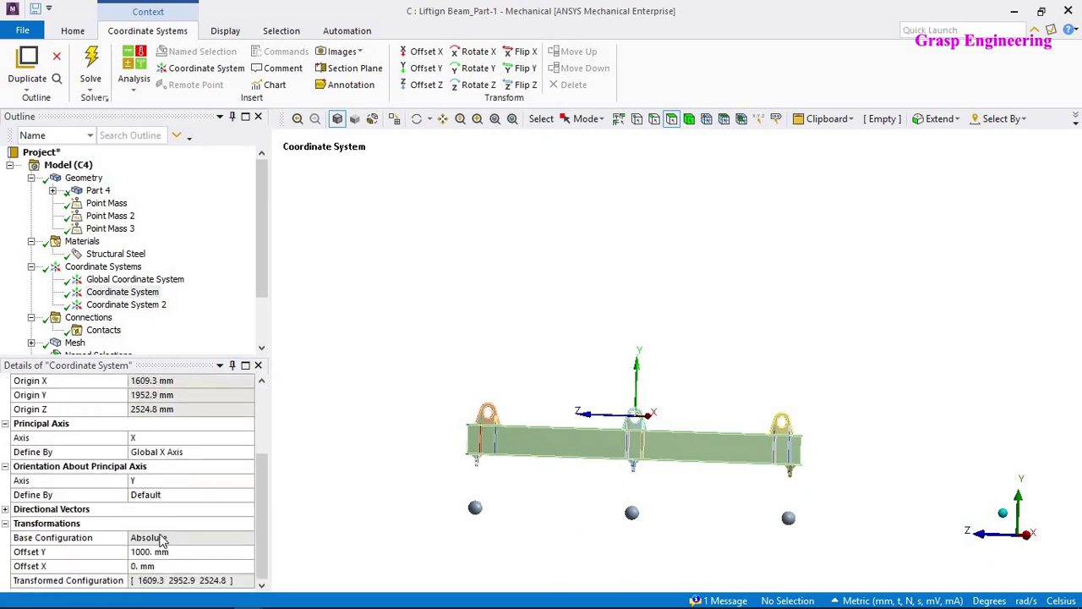
left_click(167, 556)
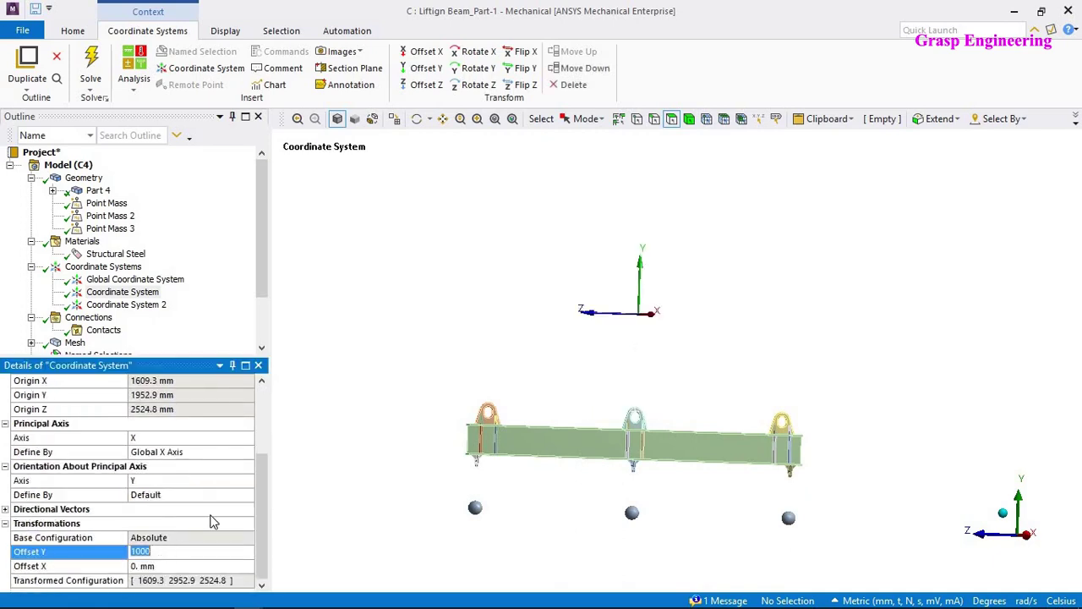
Delete Coordinate System 2 from the model.
left_click(129, 306)
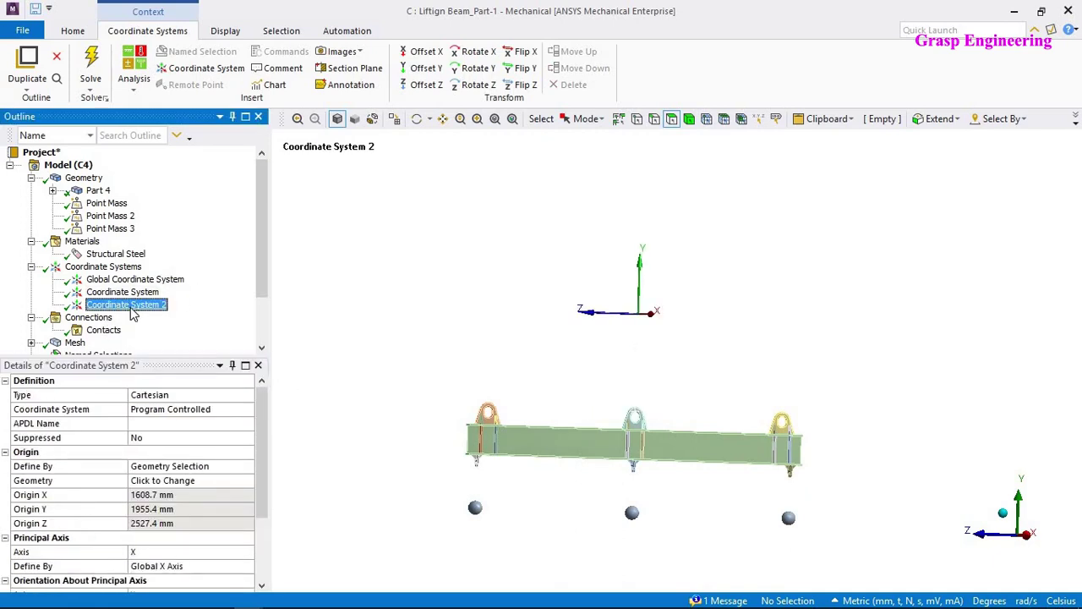
right_click(132, 314)
left_click(199, 469)
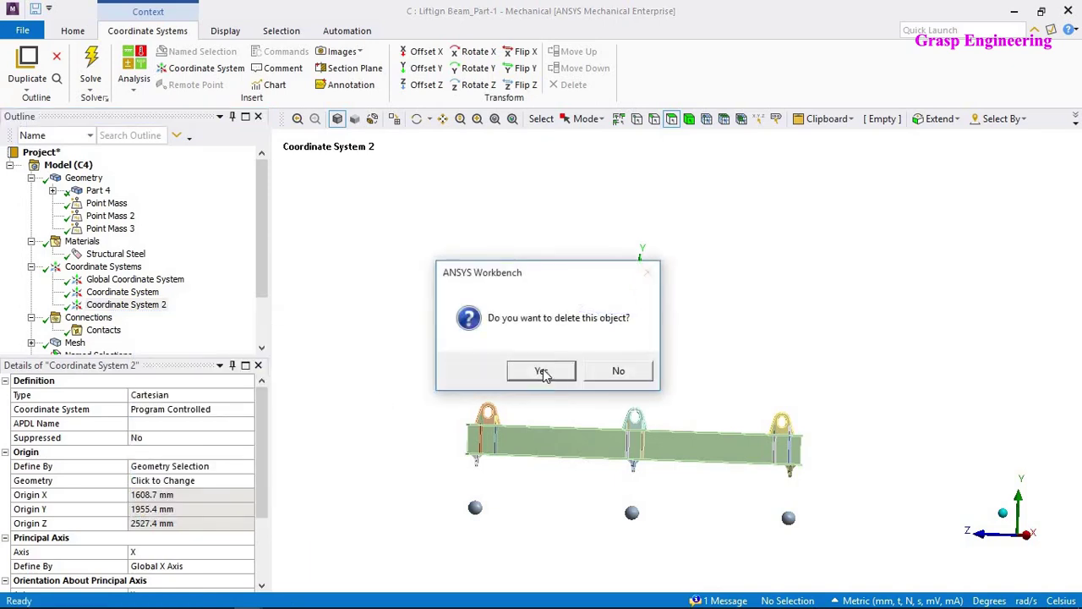
left_click(541, 372)
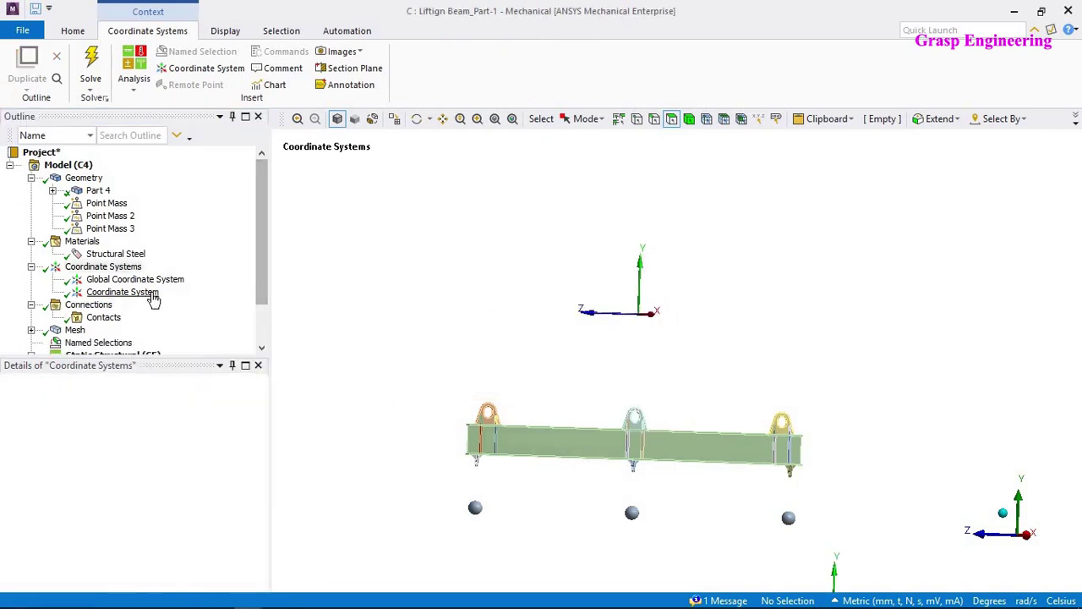
scroll(153, 299, "down", 2)
left_click_drag(686, 379, 609, 380)
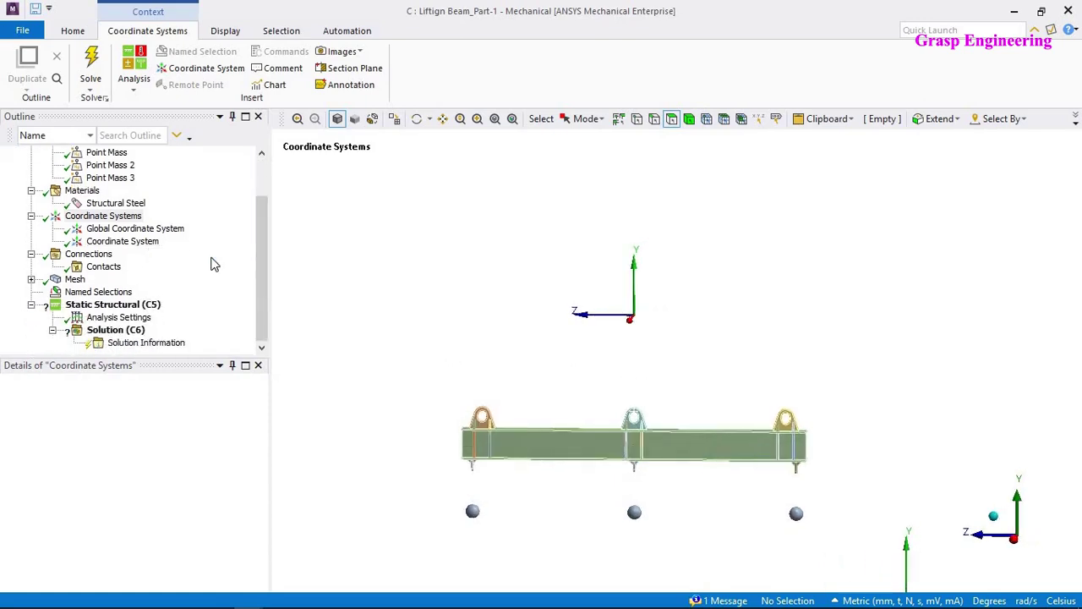
right_click(127, 216)
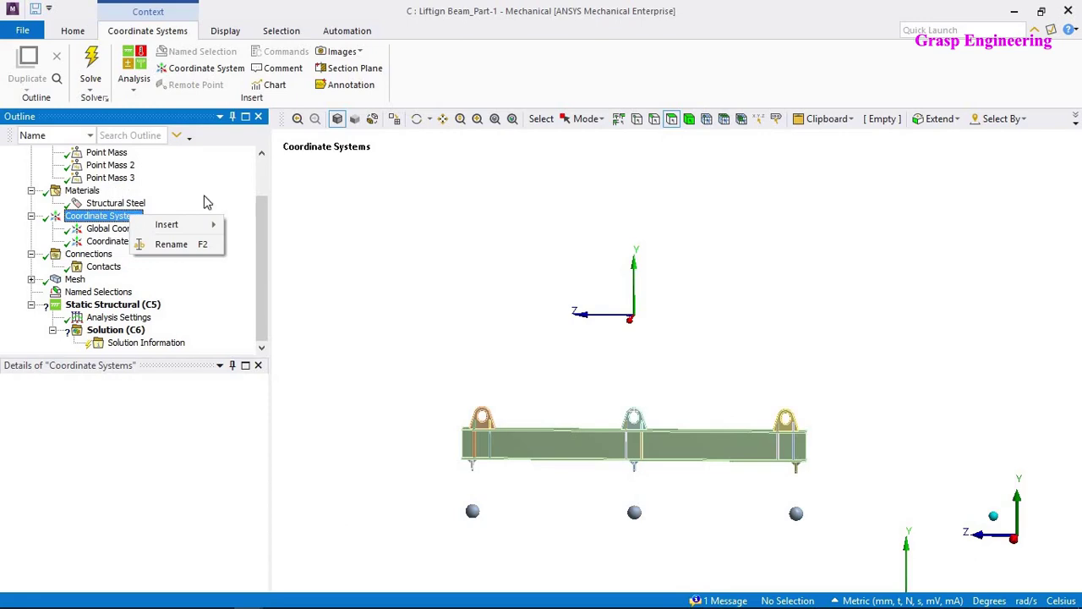
scroll(267, 187, "up", 2)
left_click(84, 178)
right_click(88, 181)
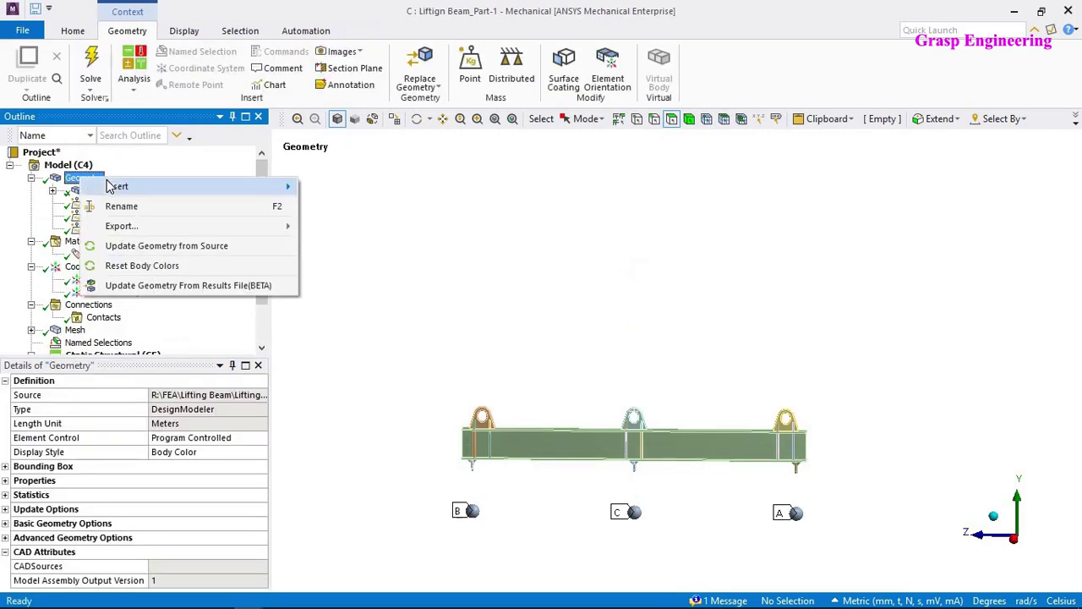
mouse_move(236, 192)
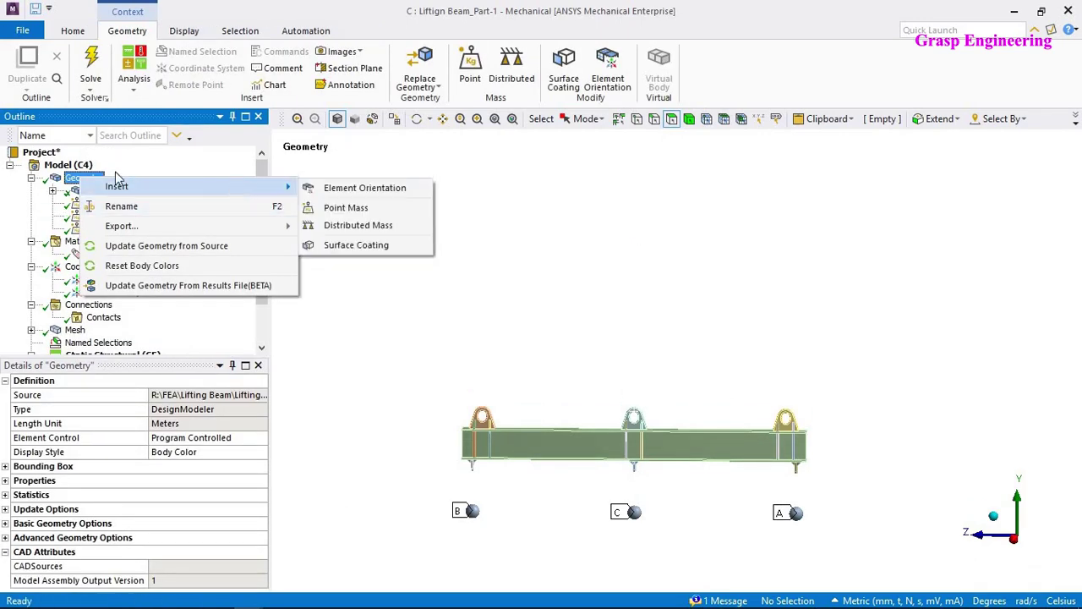
left_click(71, 192)
right_click(72, 192)
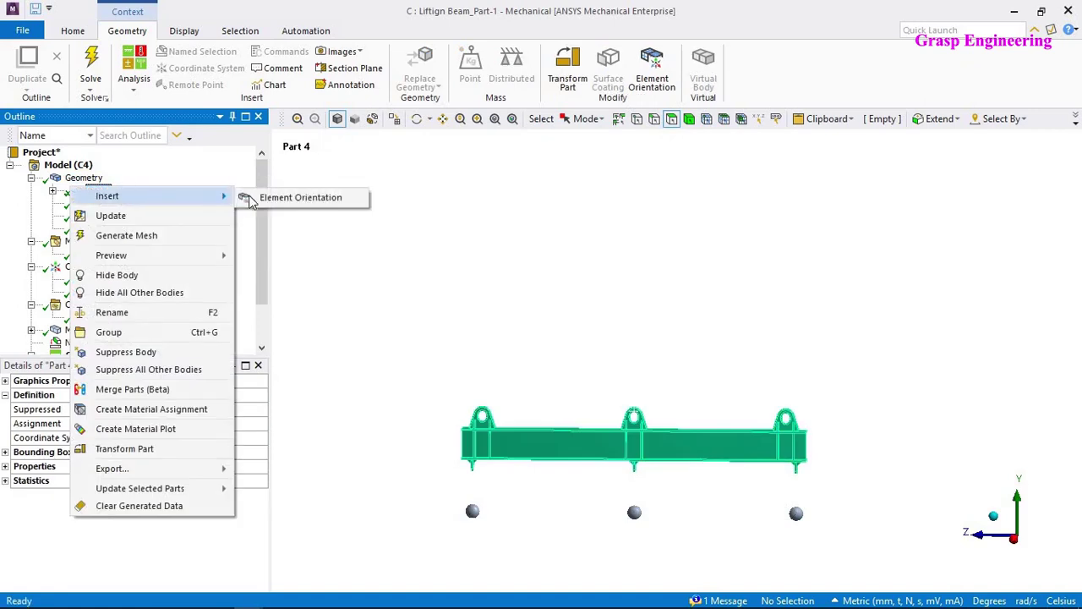
left_click(391, 326)
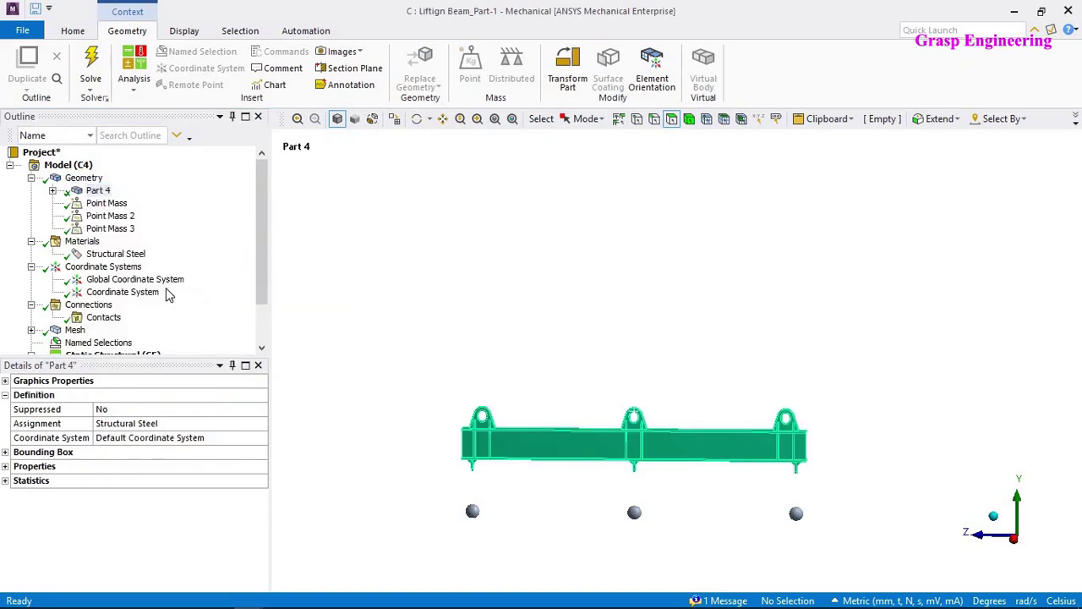
scroll(148, 310, "down", 1)
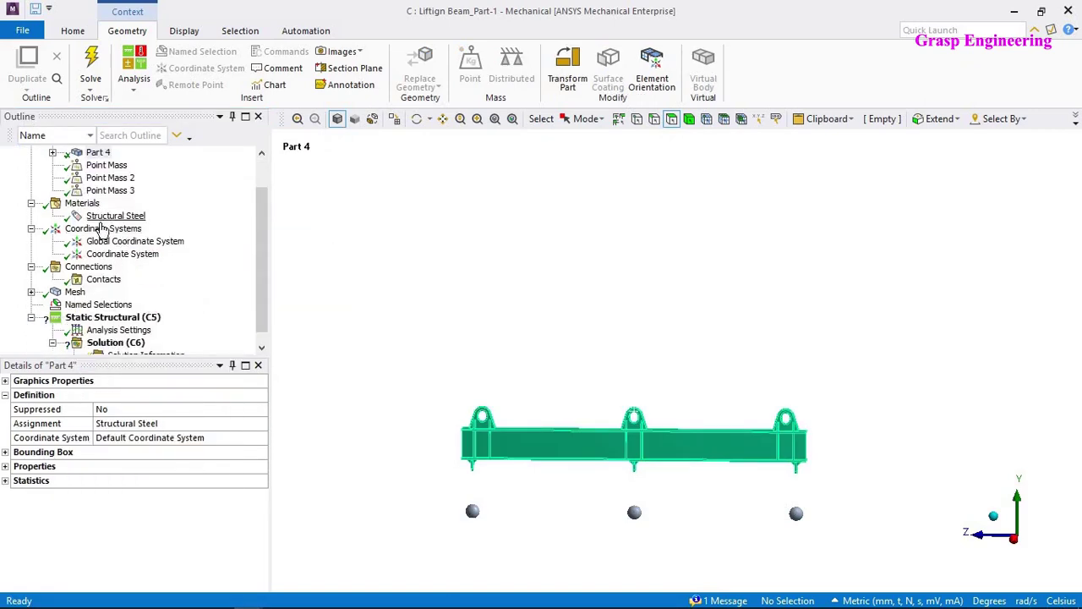
scroll(102, 211, "up", 1)
right_click(99, 192)
mouse_move(140, 197)
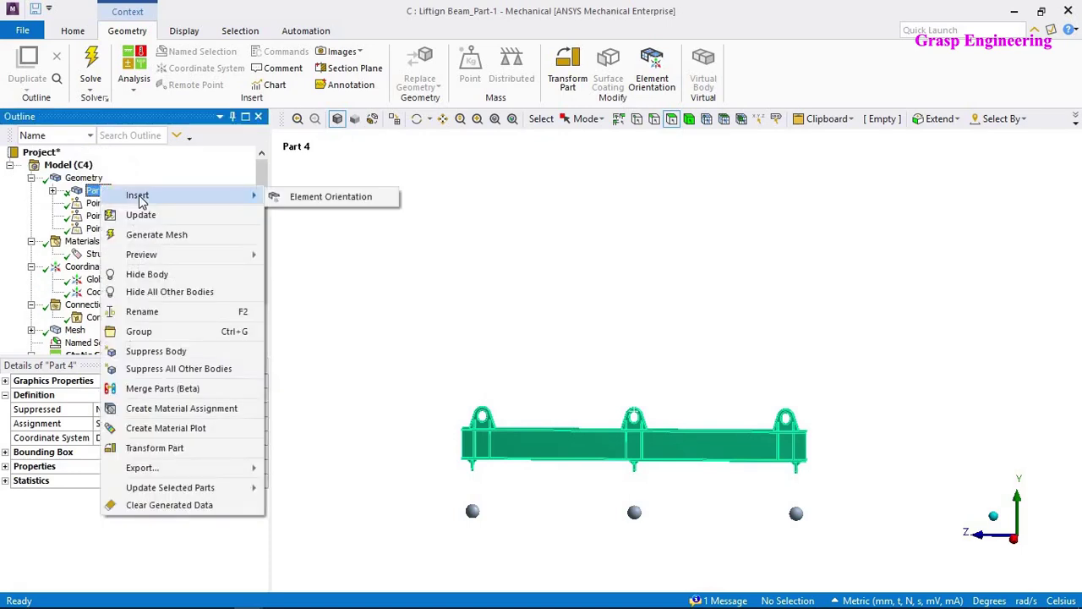
left_click(99, 179)
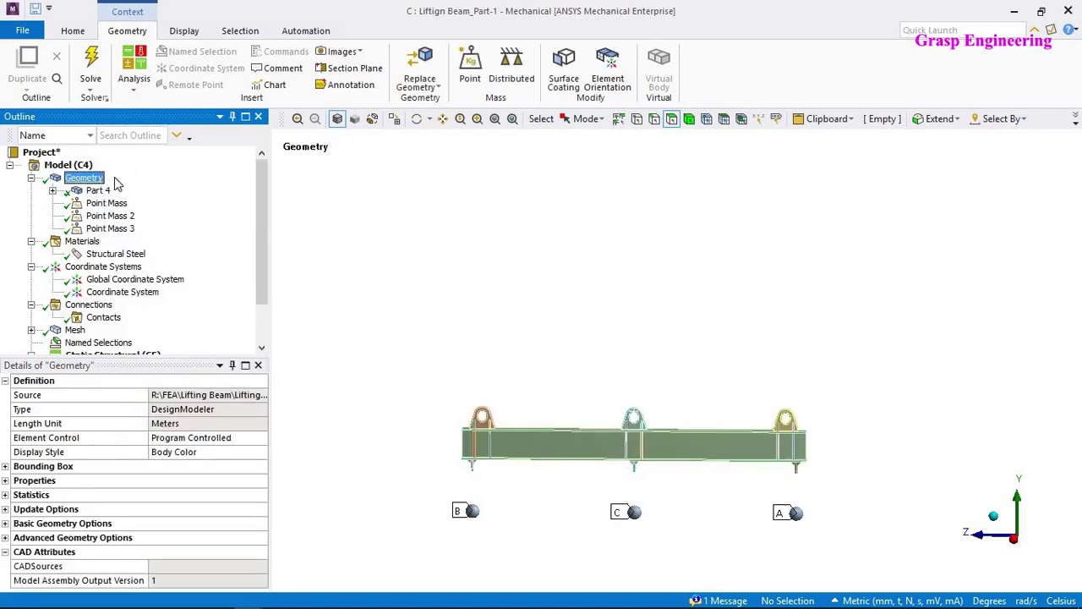
right_click(100, 179)
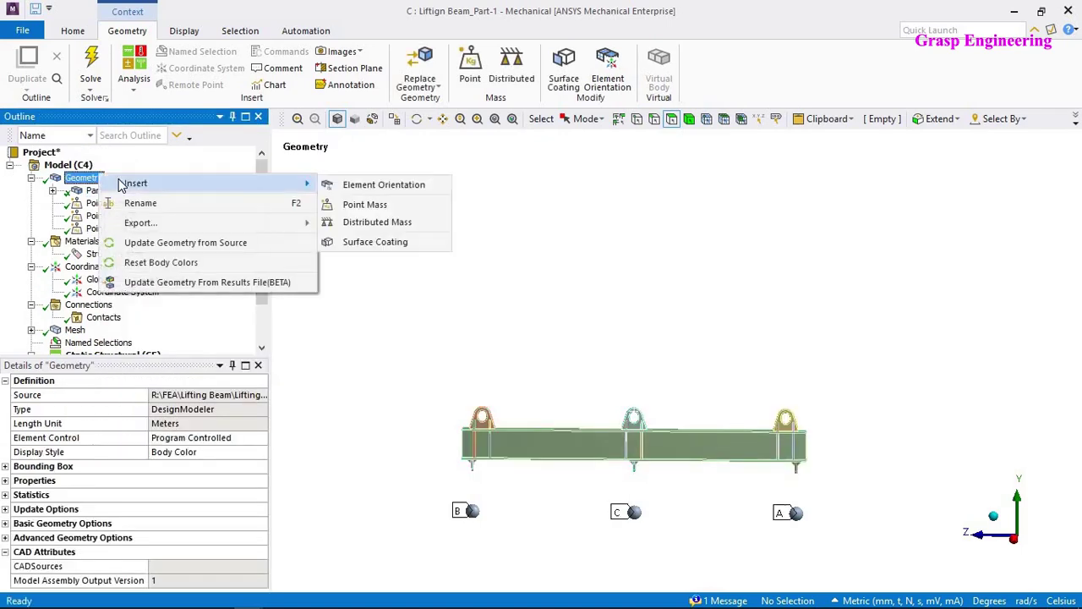
Insert a remote point in the model and set its coordinate system to Coordinate System.
left_click(67, 165)
right_click(67, 165)
mouse_move(235, 182)
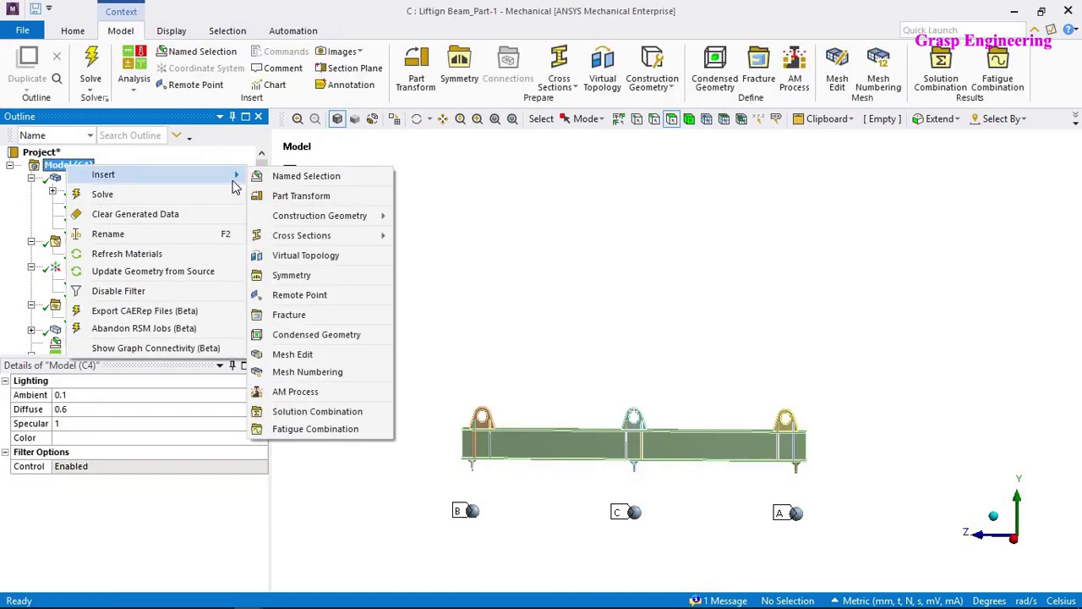
left_click(326, 295)
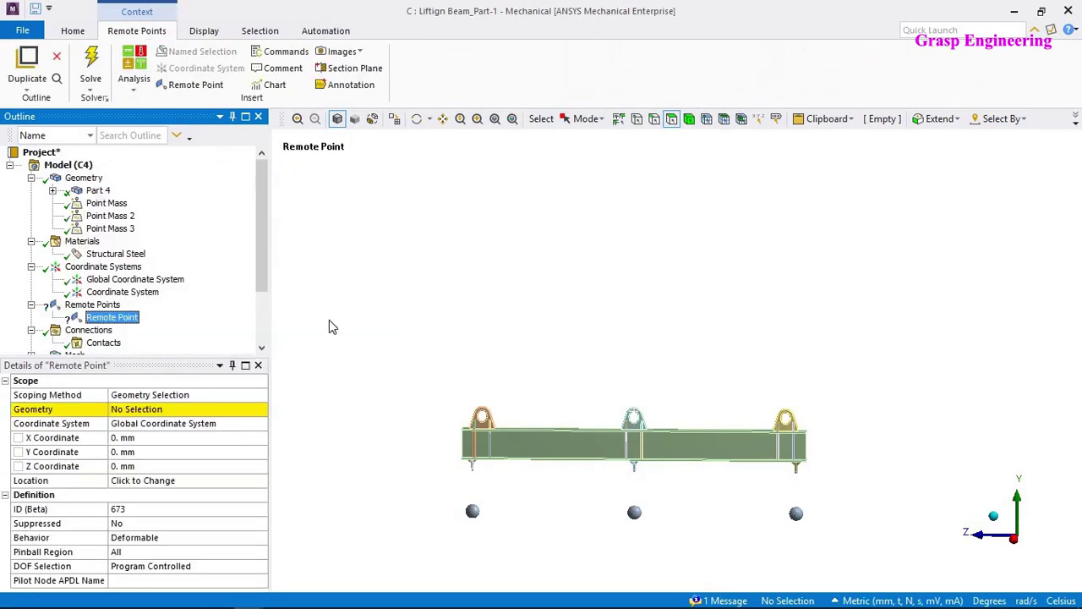
left_click(140, 411)
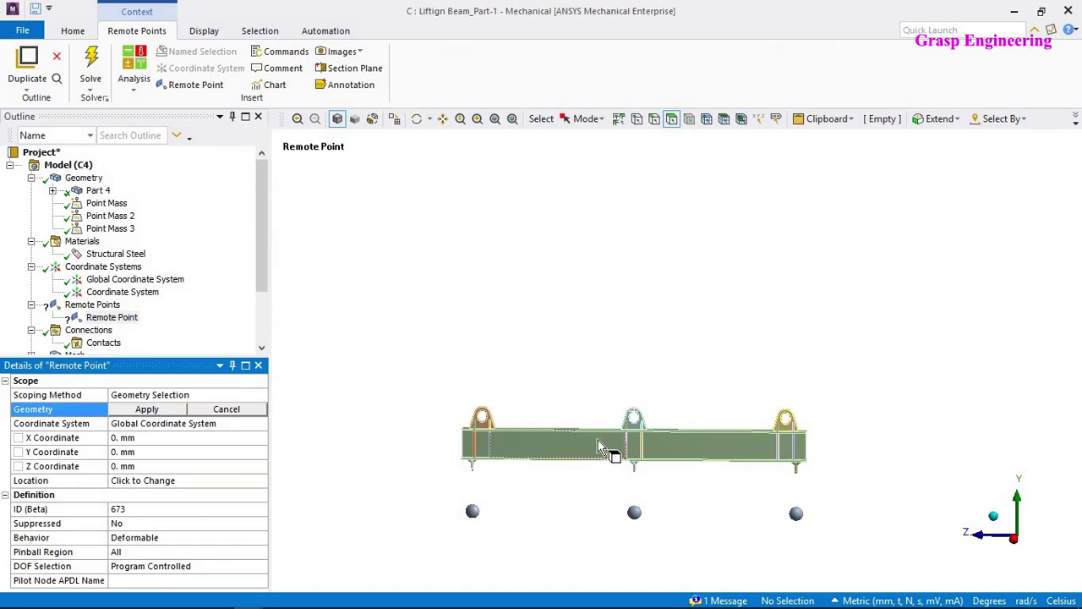
middle_click_drag(602, 405, 621, 258, "ctrl")
scroll(572, 379, "up", 3)
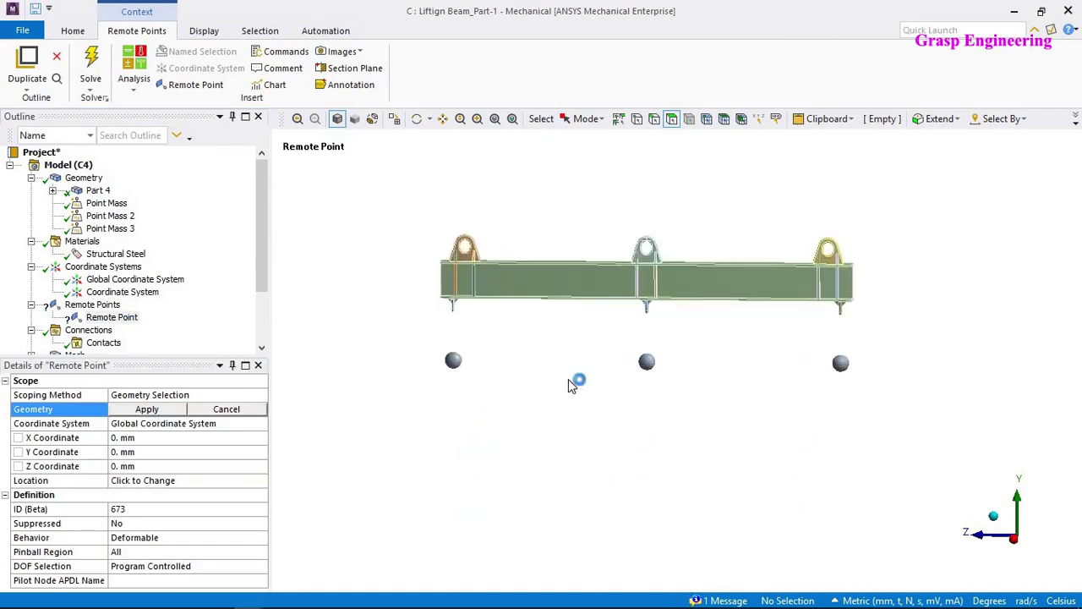
left_click(237, 427)
left_click(260, 424)
left_click(166, 446)
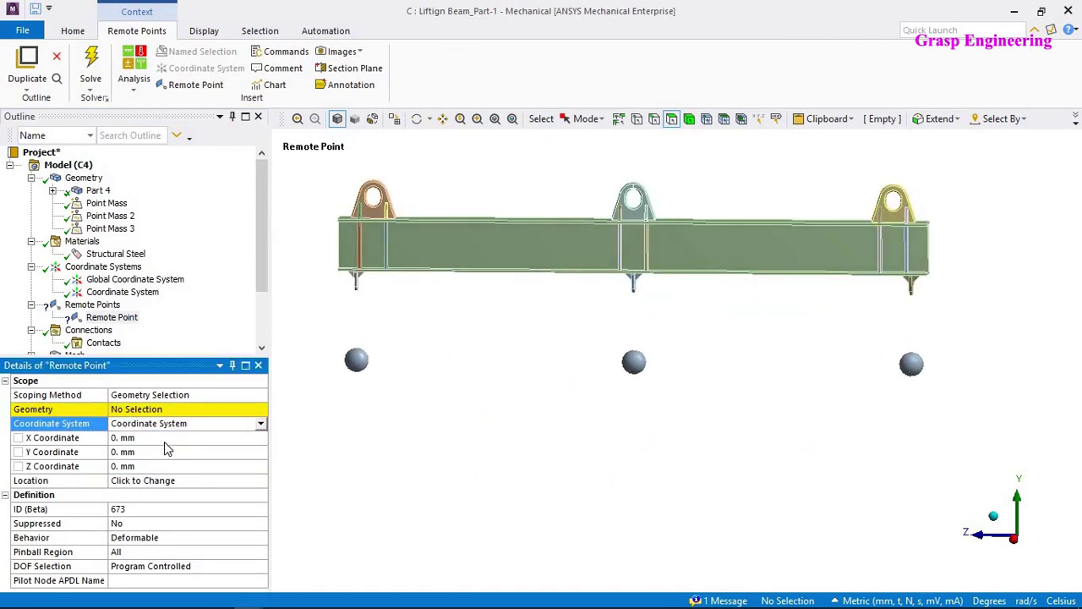
Scope the remote point to the three small faces at the top of the middle lug's hole.
left_click(173, 411)
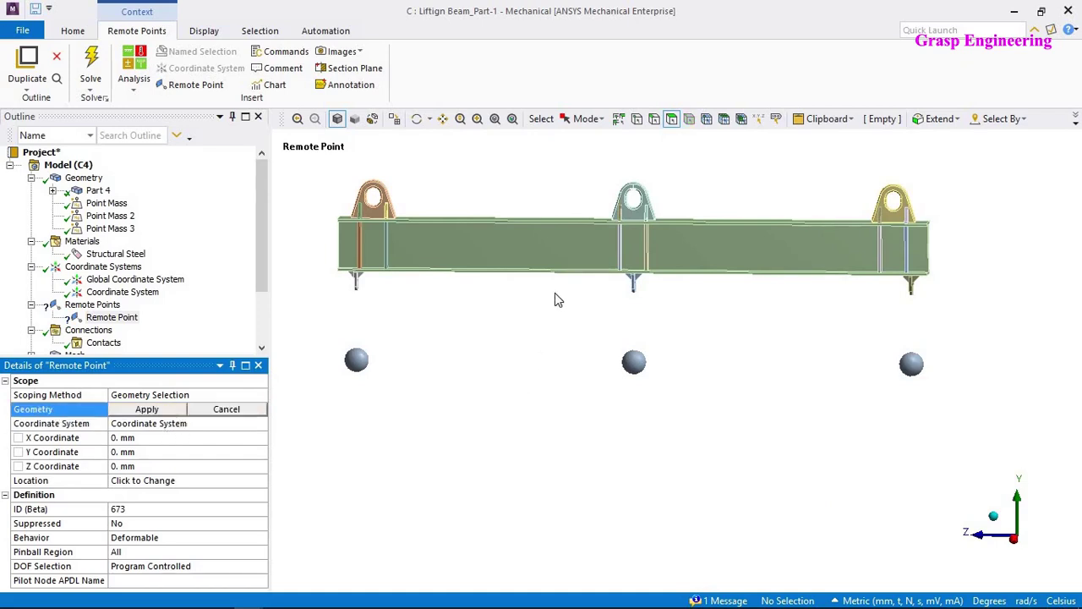
middle_click_drag(555, 292, 532, 428, "ctrl")
scroll(636, 355, "up", 3)
middle_click_drag(636, 305, 640, 582, "ctrl")
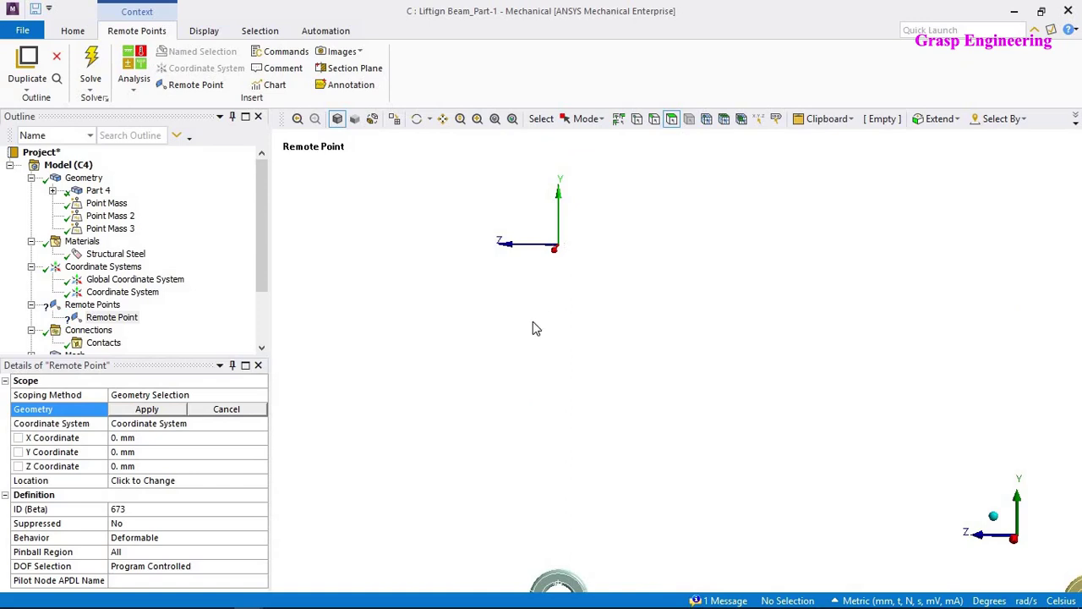
middle_click_drag(532, 328, 645, 399)
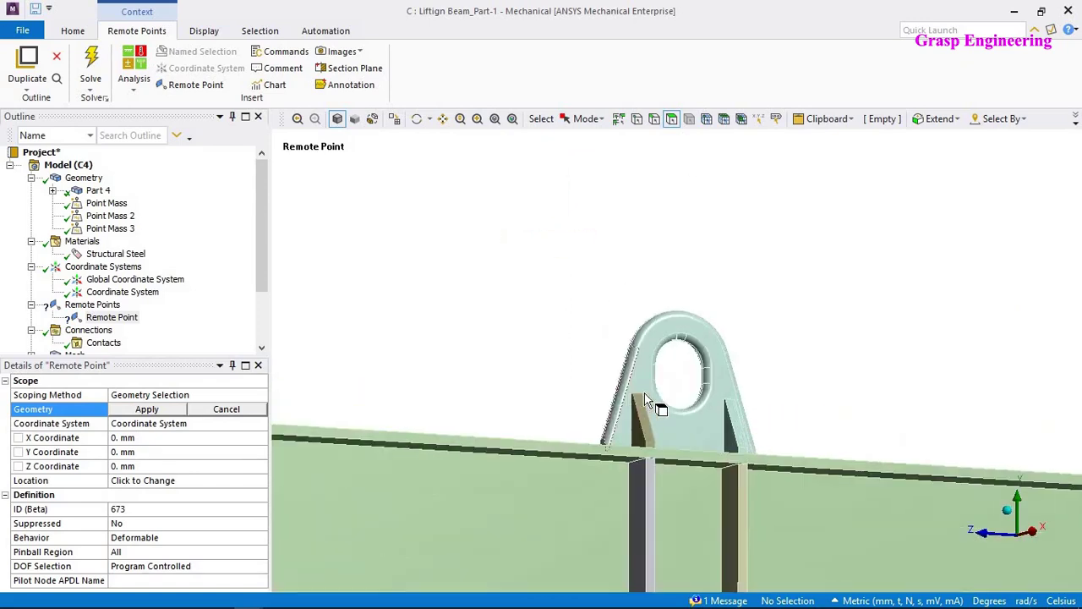
scroll(645, 399, "up", 5)
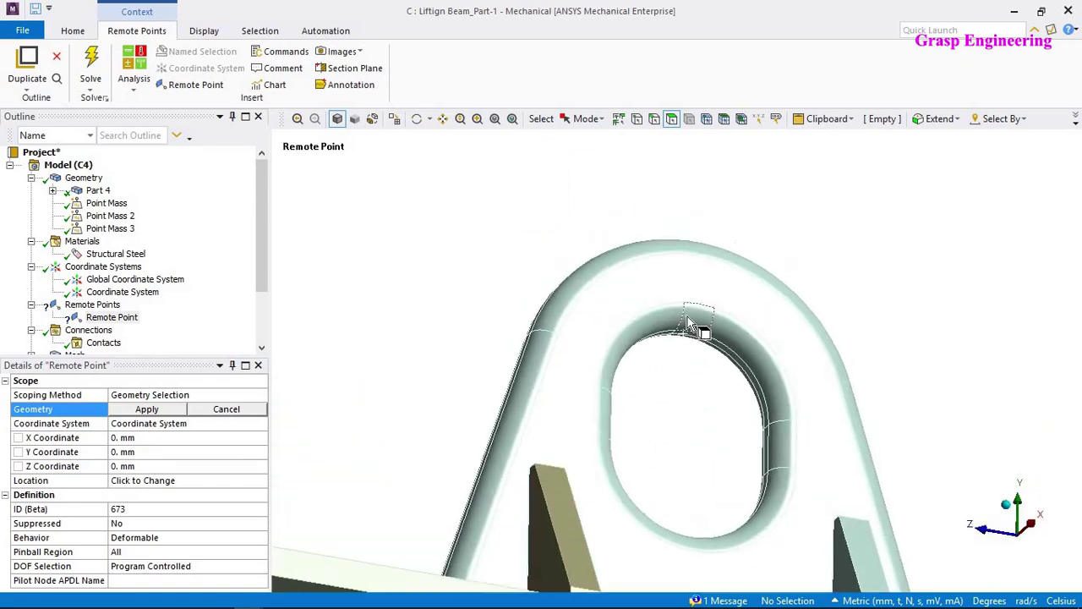
left_click(687, 321)
left_click(681, 336, "ctrl")
left_click(683, 332, "ctrl")
middle_click_drag(712, 323, 430, 421)
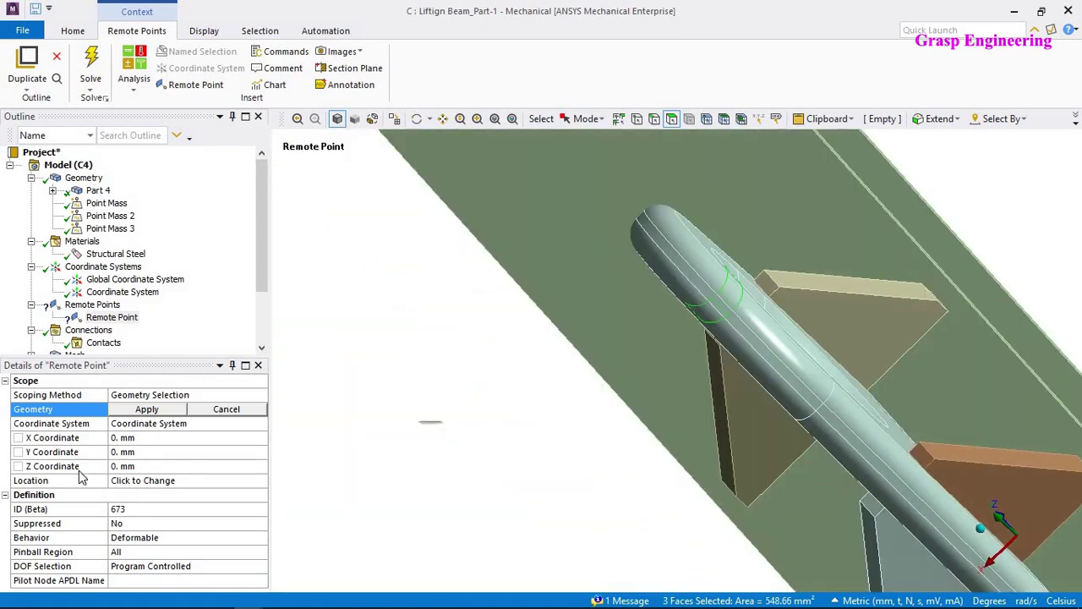
left_click(143, 411)
Examine the remote point's scoped faces and its location at the top of the middle lug's hole.
middle_click_drag(776, 291, 655, 380)
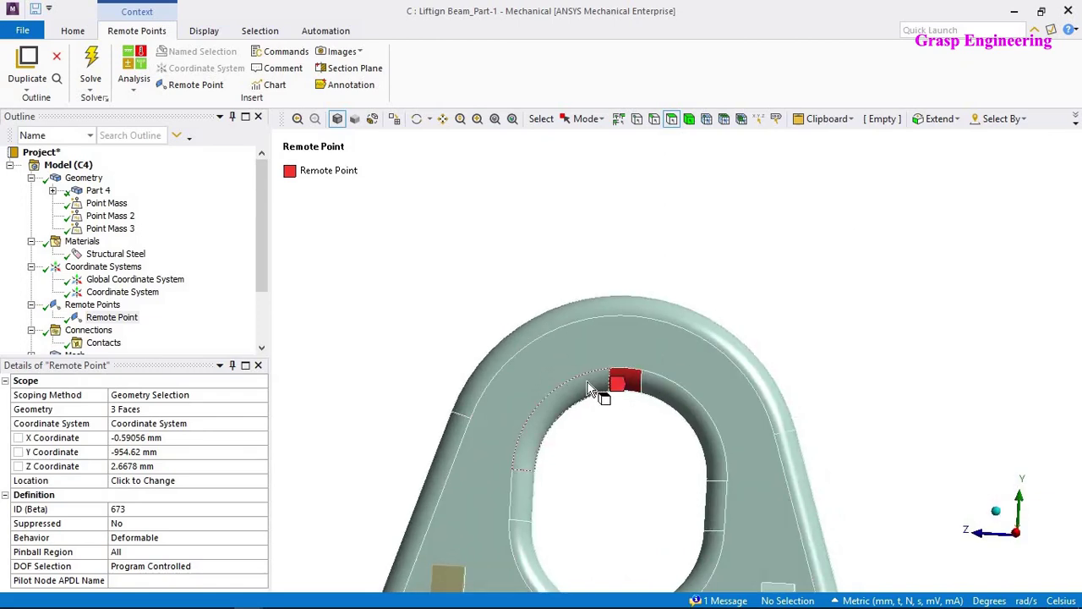
middle_click_drag(635, 428, 614, 496)
scroll(606, 455, "down", 1)
scroll(607, 456, "down", 1)
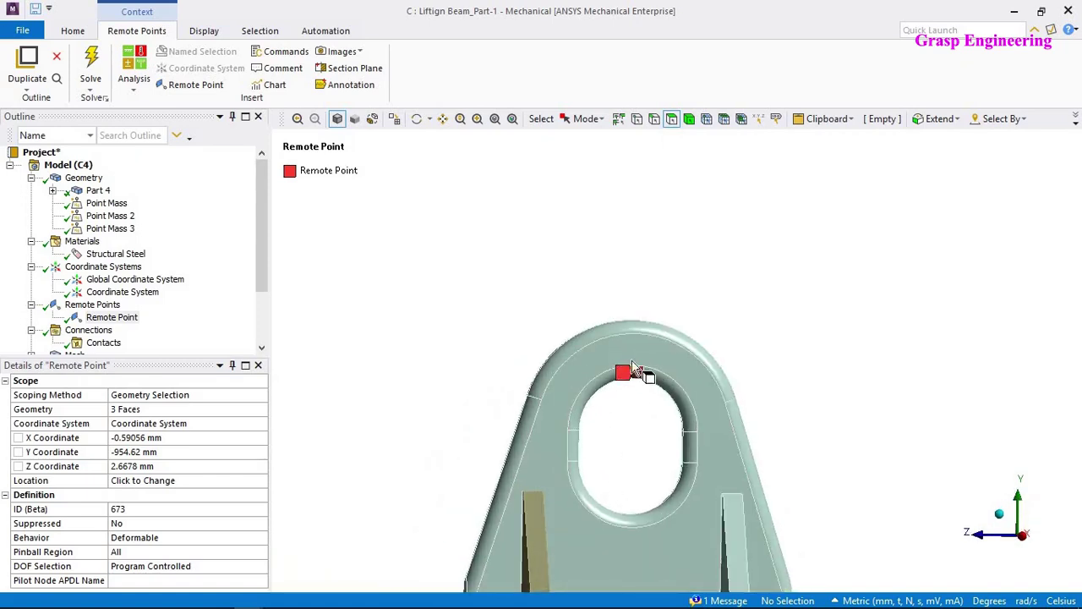
scroll(650, 345, "down", 3)
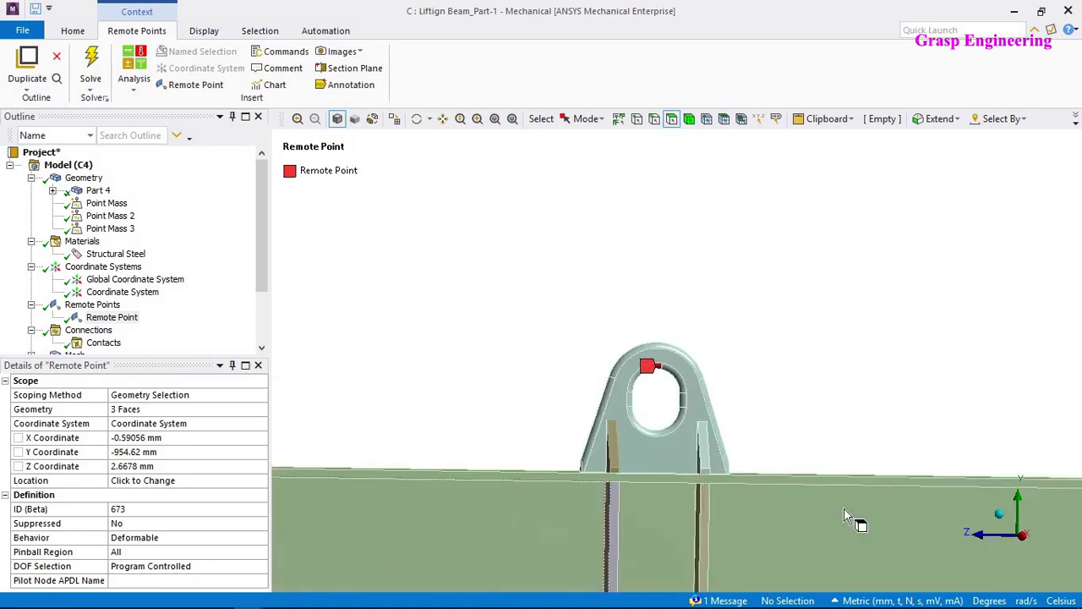
scroll(651, 427, "up", 5)
middle_click_drag(568, 455, 560, 449)
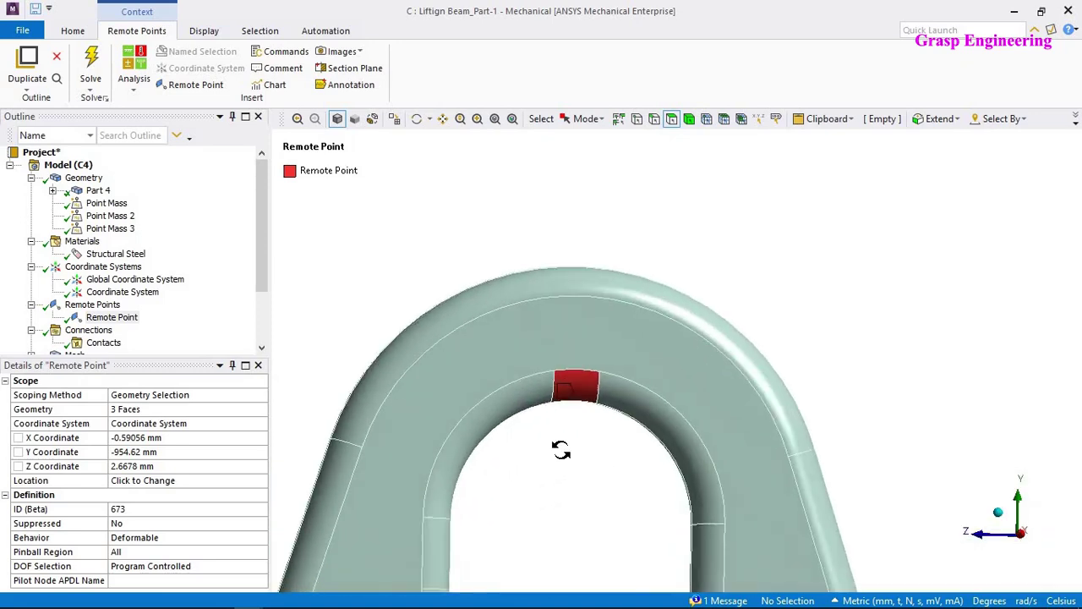
Review the remote point's behavior options and the small scoped face at the top of the middle lug's hole.
scroll(570, 470, "up", 1)
scroll(571, 475, "up", 2)
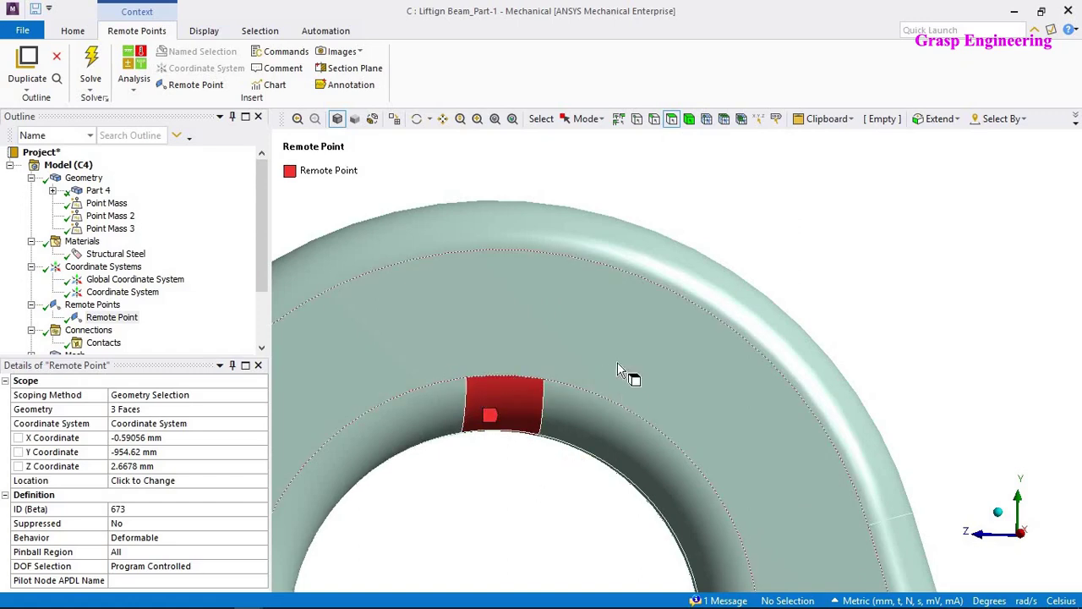
mouse_move(651, 374)
middle_mouse_down()
mouse_move(648, 391)
mouse_move(657, 358)
mouse_move(667, 380)
mouse_move(642, 382)
middle_mouse_up()
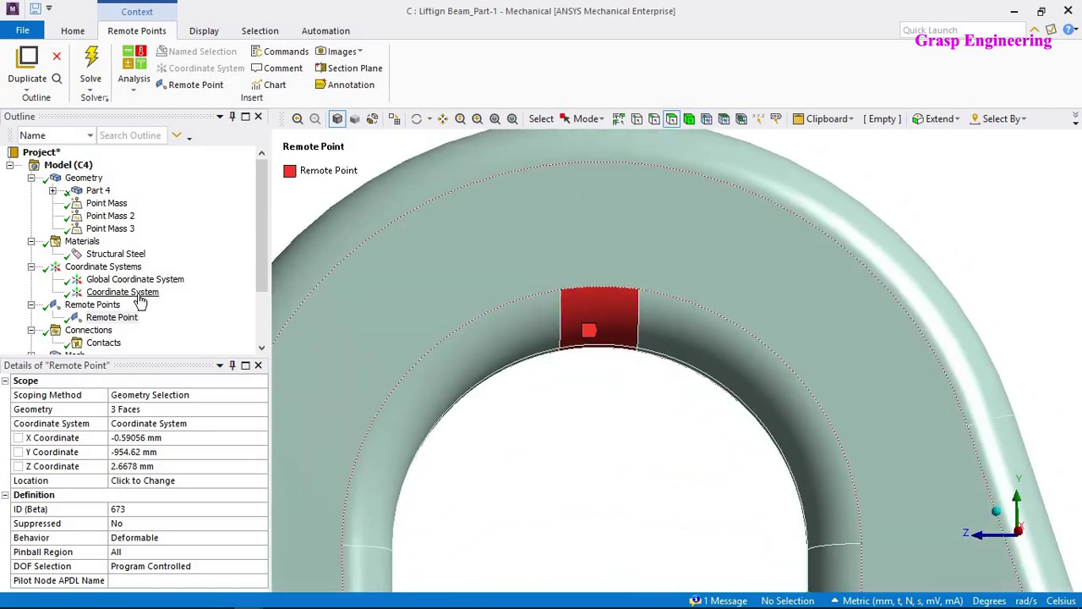
scroll(139, 300, "down", 2)
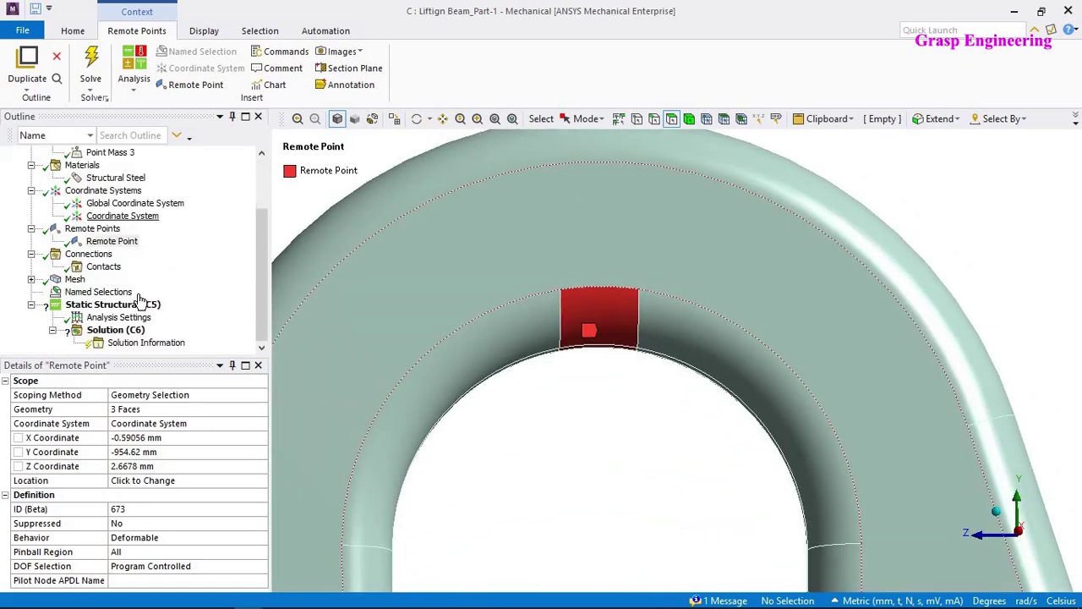
left_click(175, 539)
left_click(260, 538)
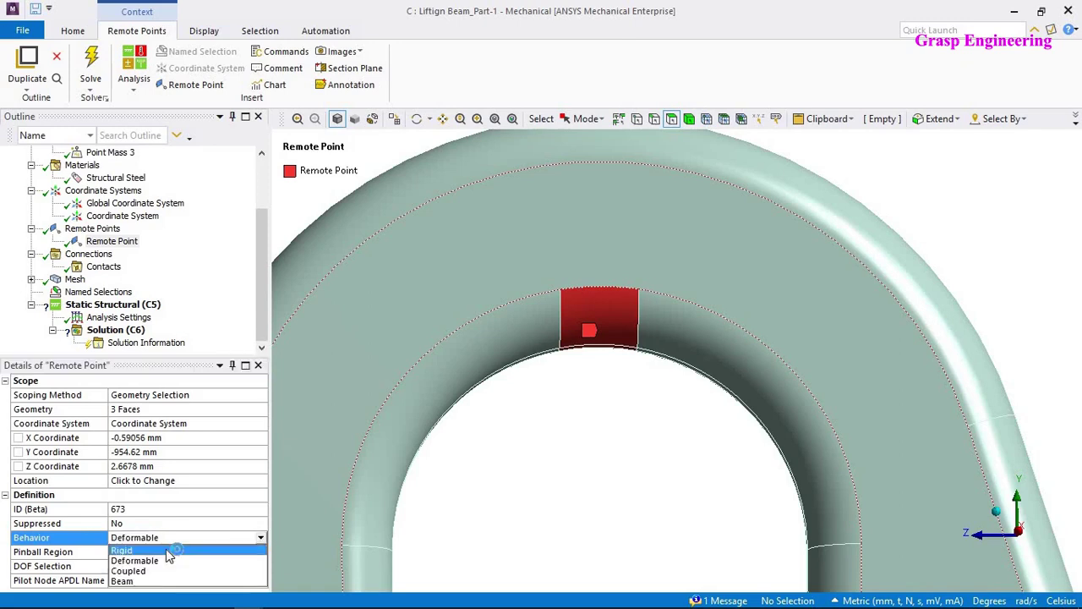
left_click(540, 454)
left_click(609, 306)
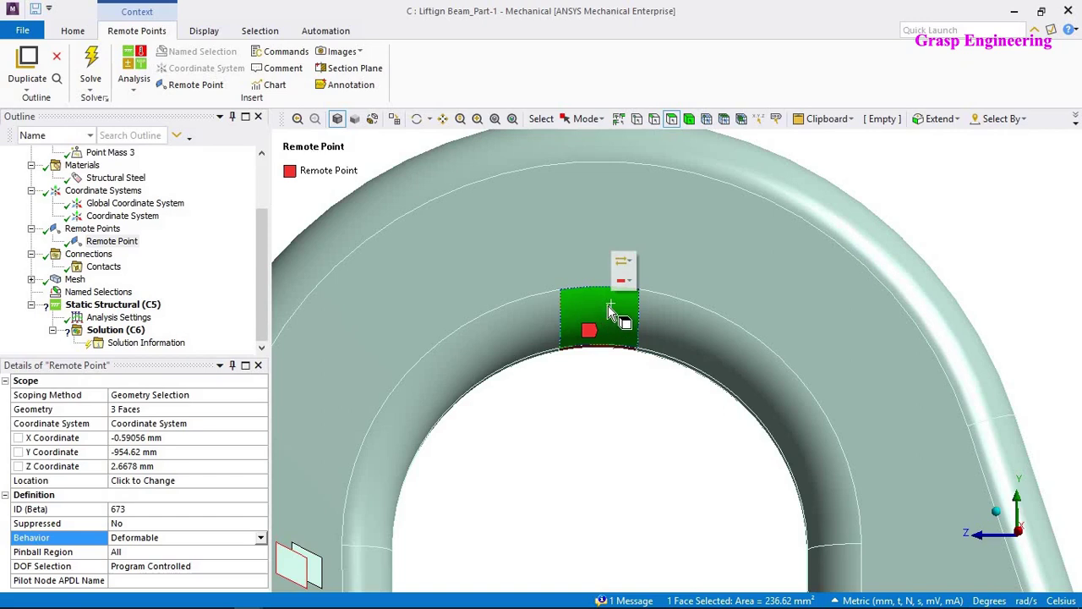
left_click(603, 358)
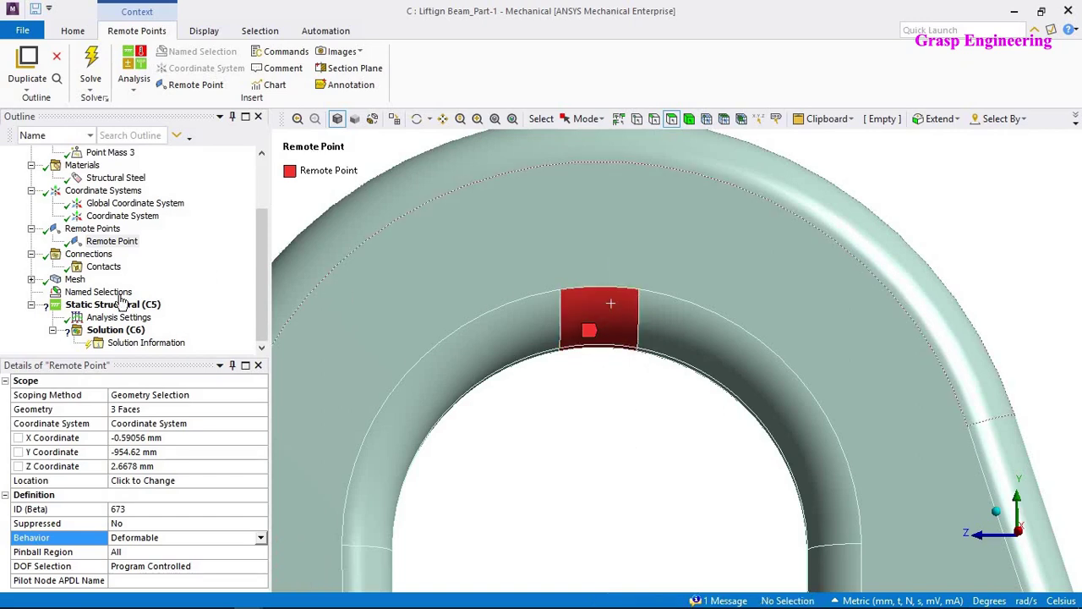
scroll(679, 394, "down", 5)
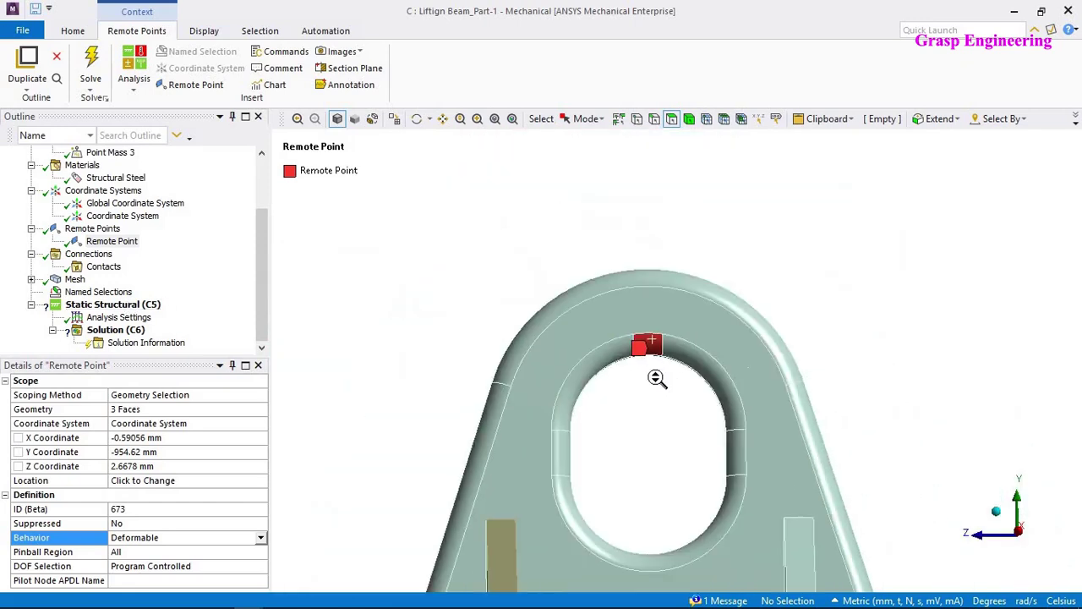
scroll(643, 389, "down", 5)
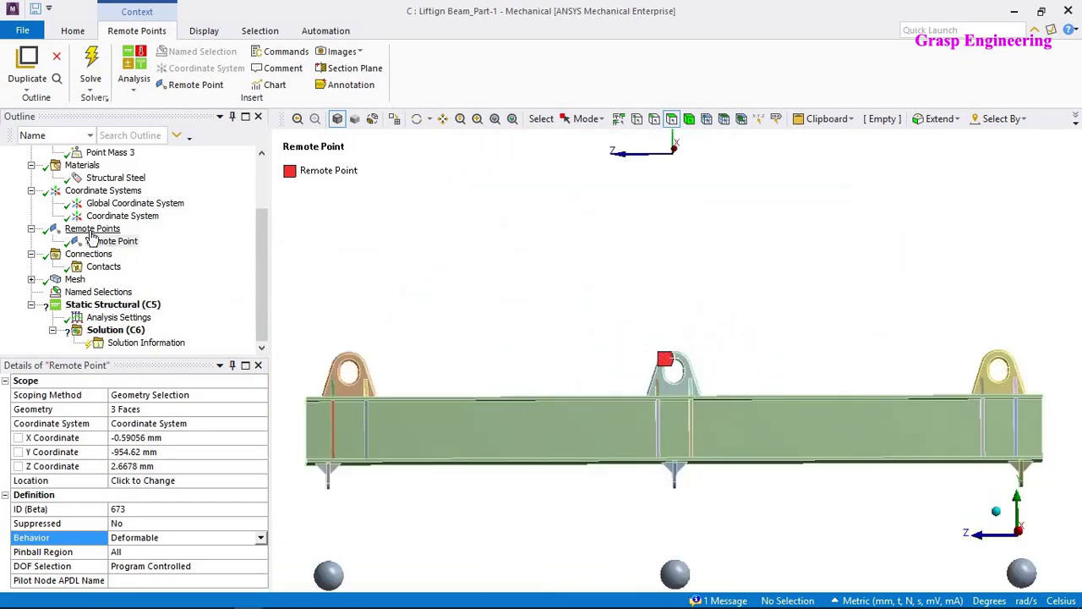
Set the remote point's X, Y and Z coordinates to 0 mm so it sits at the offset coordinate system's origin.
left_click(91, 229)
left_click(94, 241)
middle_click_drag(473, 331, 755, 437)
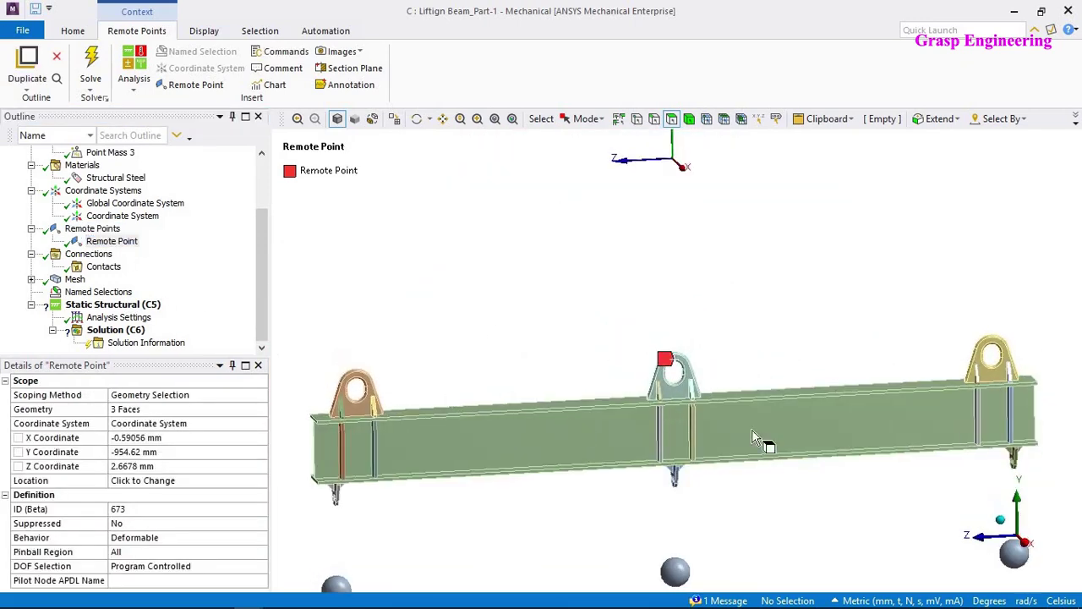
left_click(172, 438)
type("0")
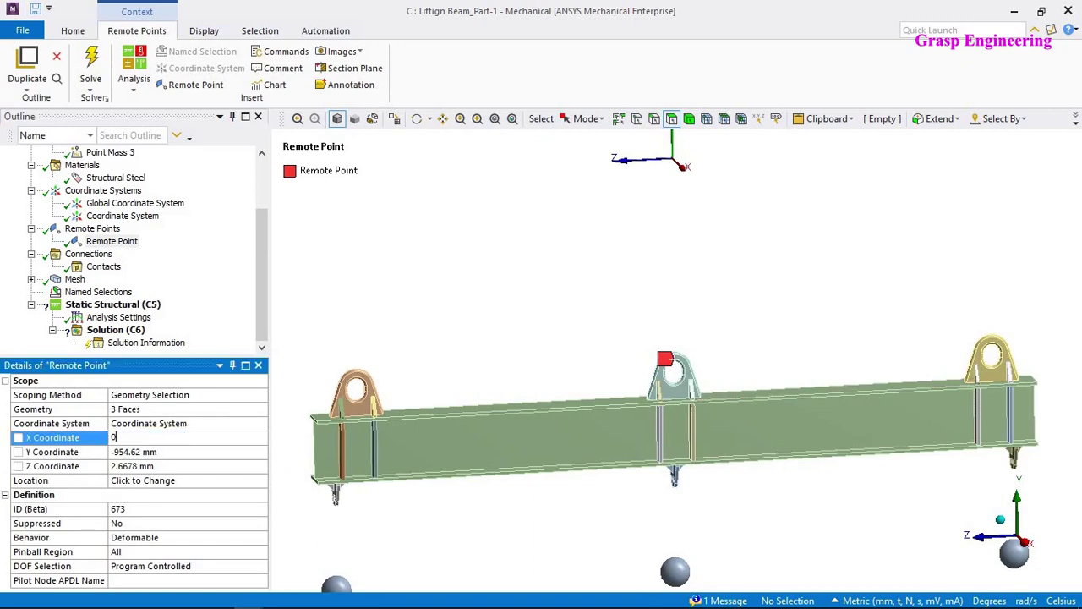
left_click(167, 455)
type("0")
left_click(155, 468)
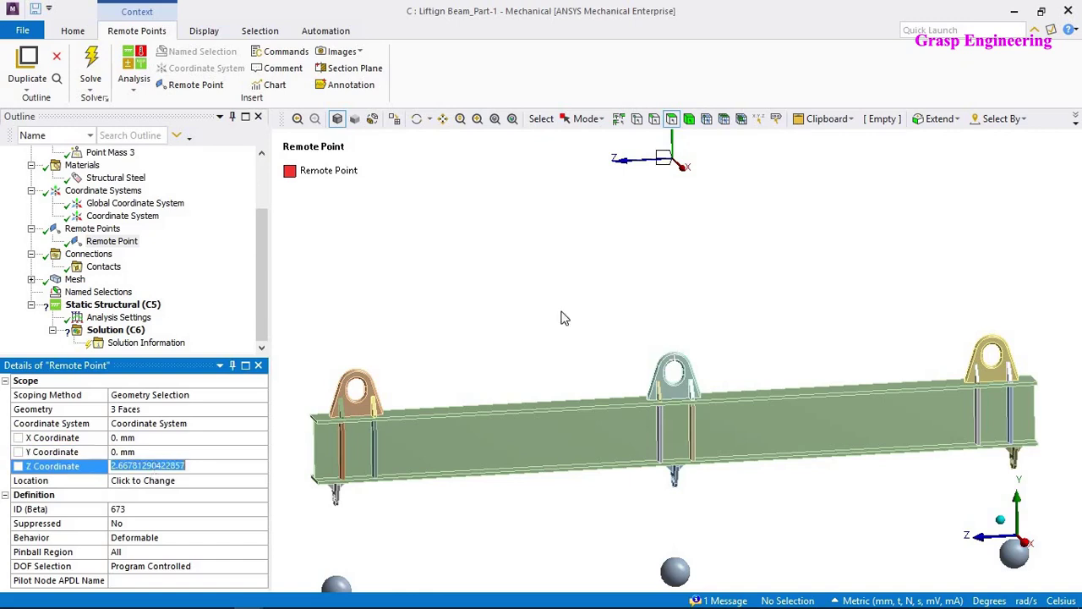
type("0")
key("Return")
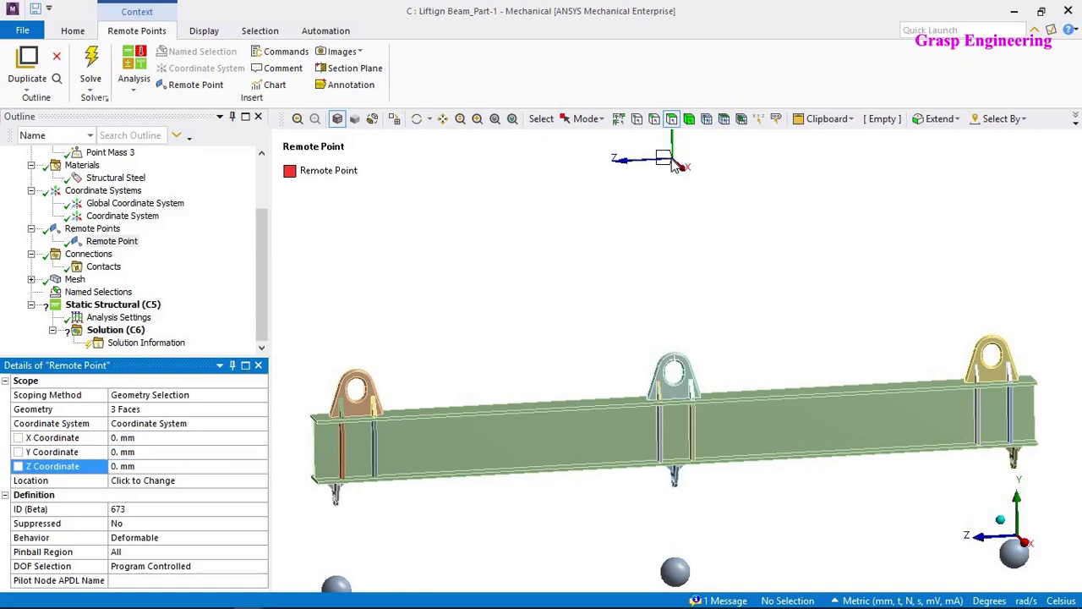
Insert a remote displacement in the static structural analysis and scope it to the existing remote point.
left_click(93, 305)
right_click(93, 306)
mouse_move(154, 320)
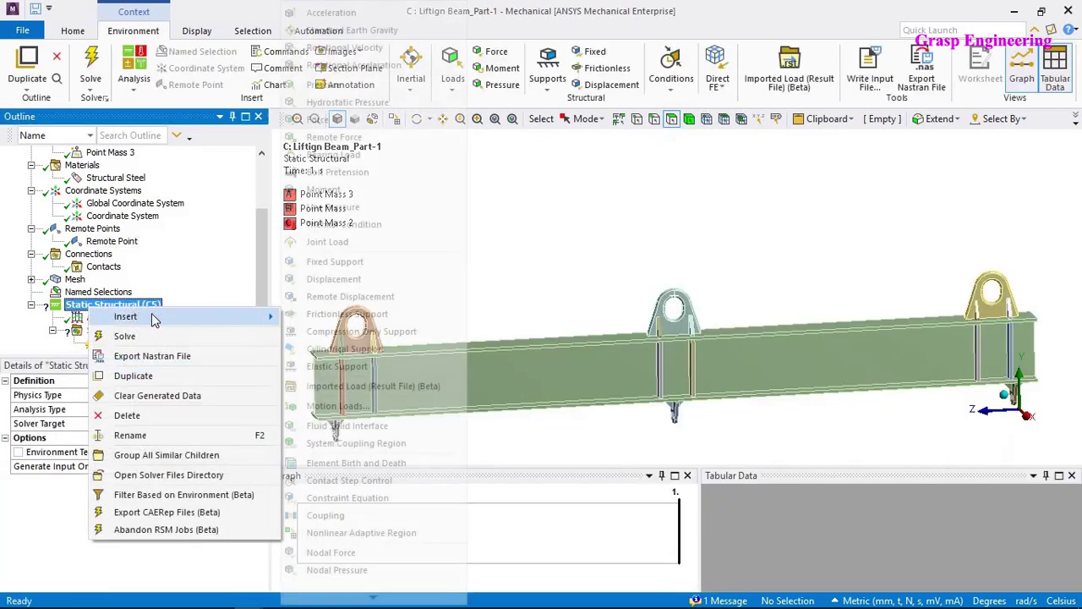
left_click(350, 296)
double_click(177, 393)
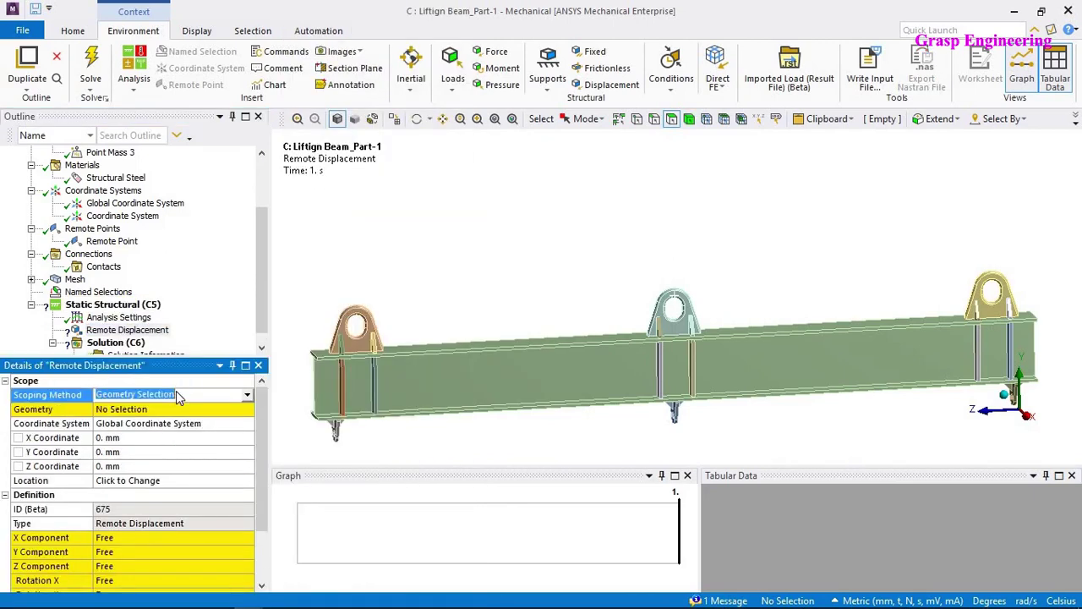
double_click(177, 396)
left_click(172, 409)
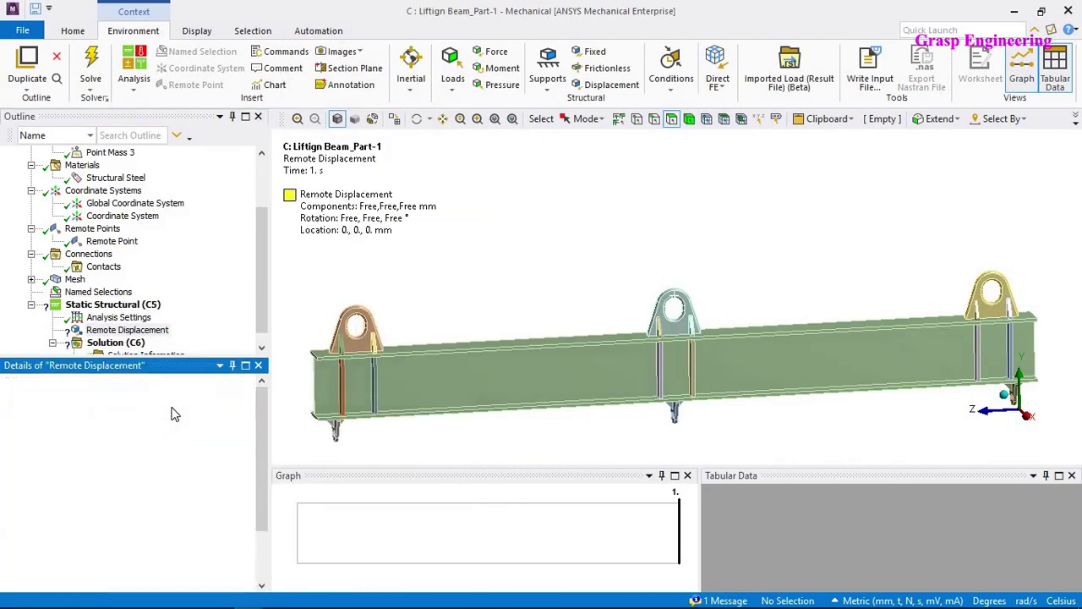
Set the remote displacement's X, Y and Z components to 0 mm.
scroll(160, 546, "down", 3)
left_click(136, 466)
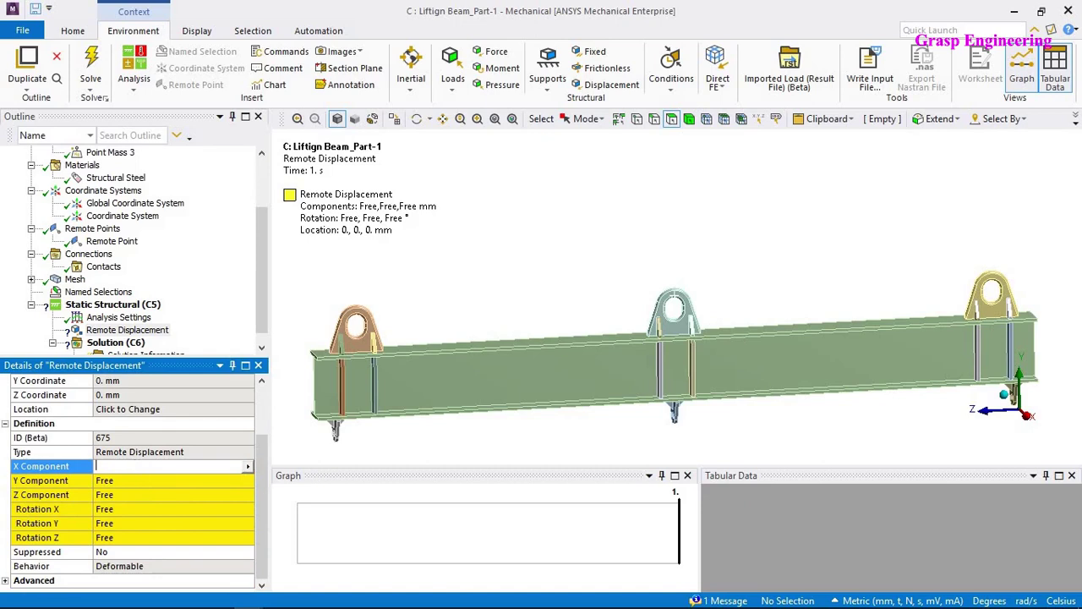
key("Return")
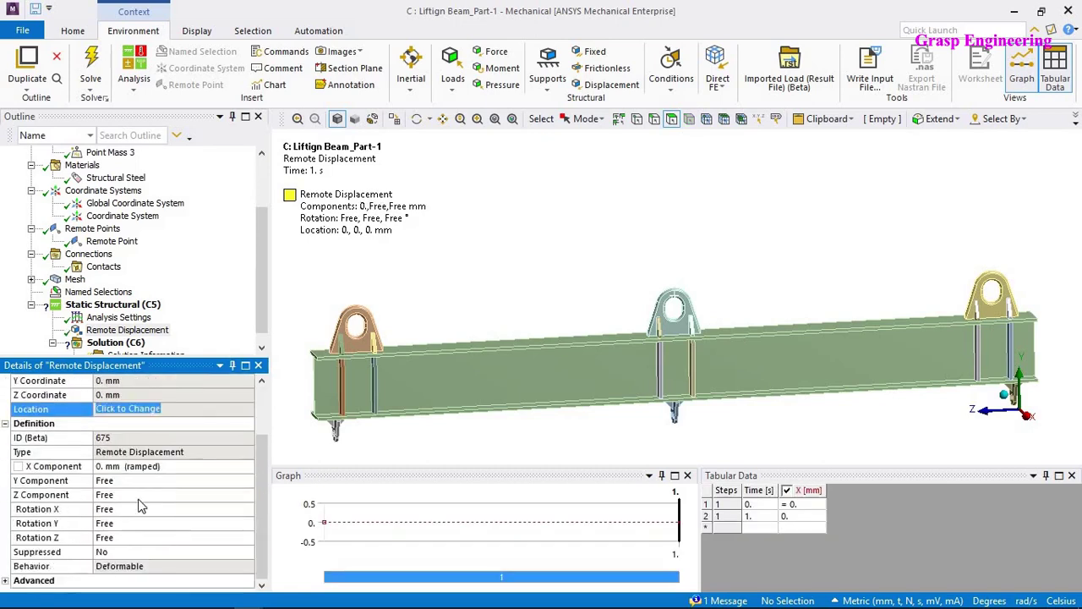
left_click(121, 480)
type("0")
key("Return")
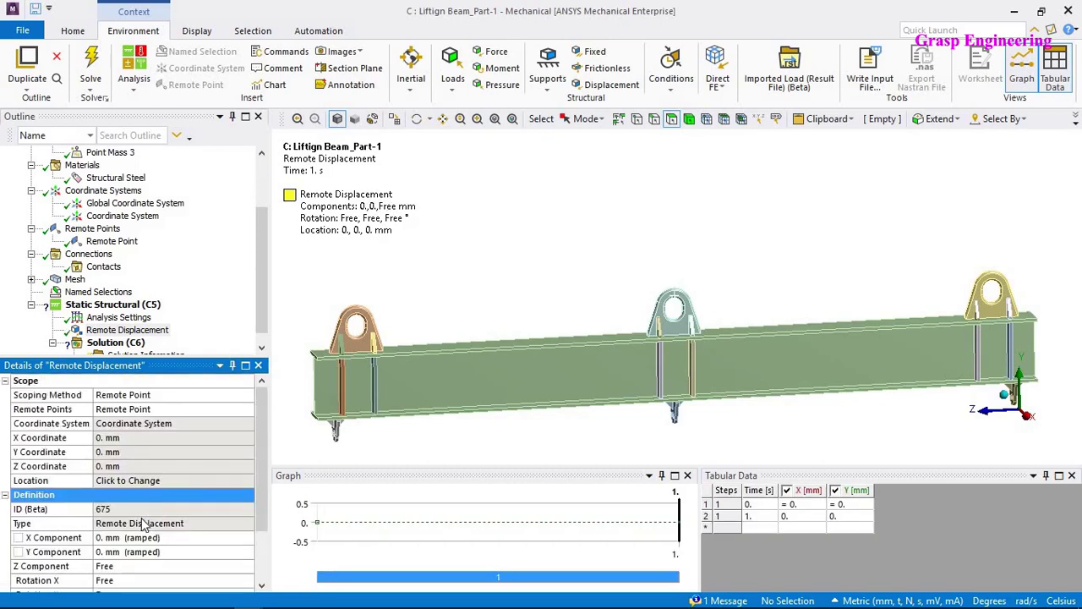
left_click(131, 495)
key("Return")
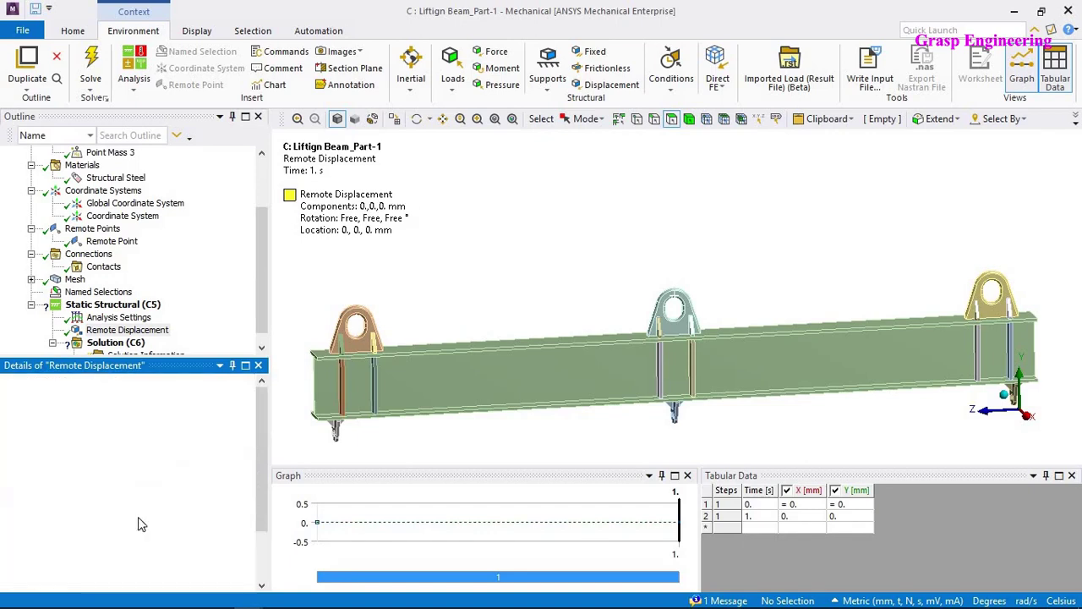
Set the remote displacement's X, Y and Z rotations to 0°.
left_click(138, 508)
type("0")
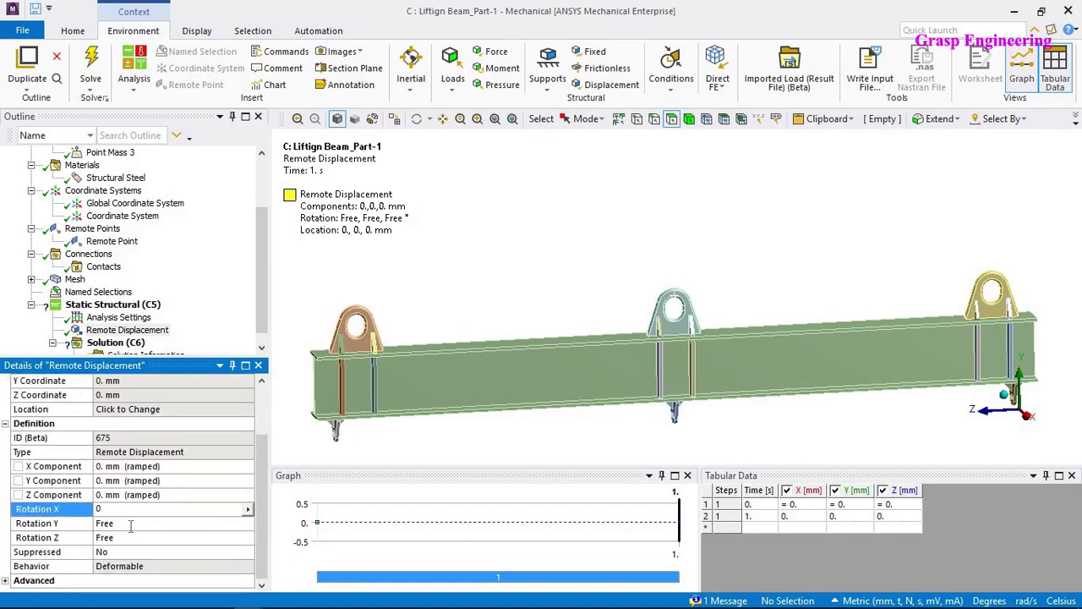
key("Return")
left_click(131, 523)
type("0")
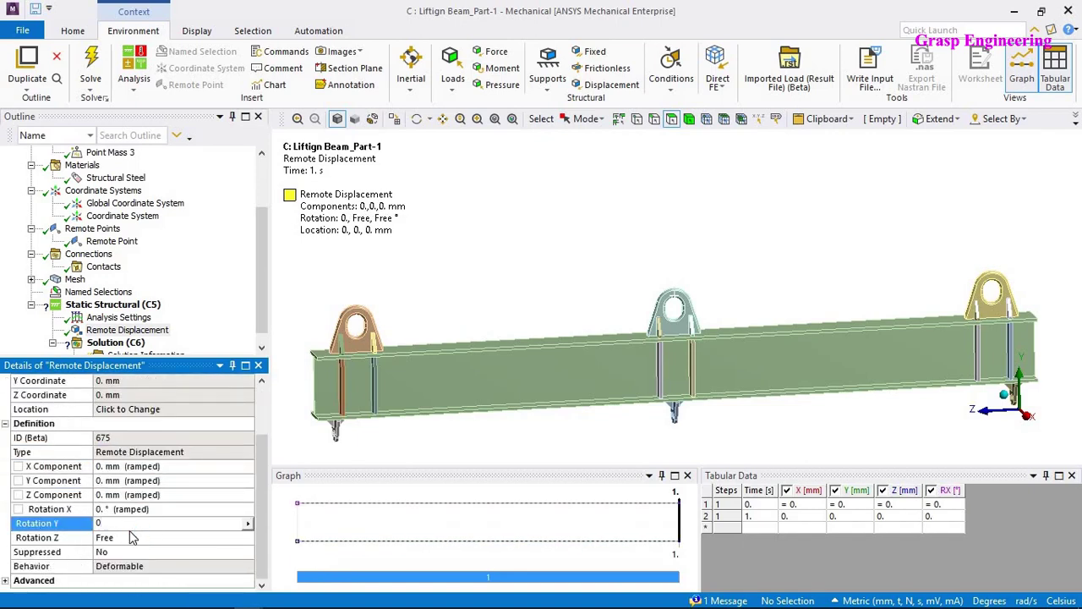
key("Return")
left_click(125, 537)
type("0")
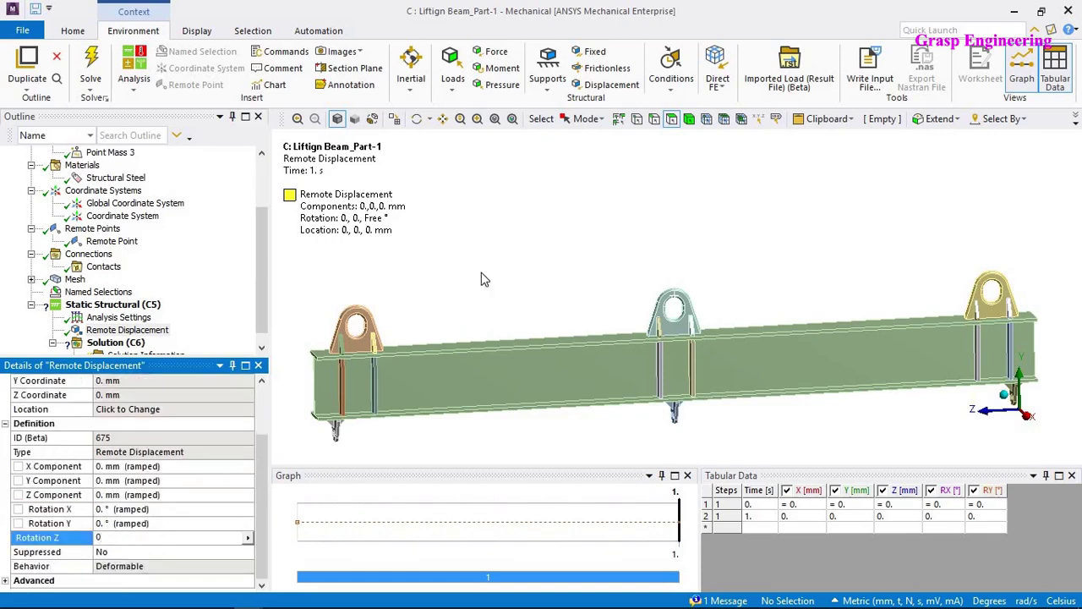
key("Return")
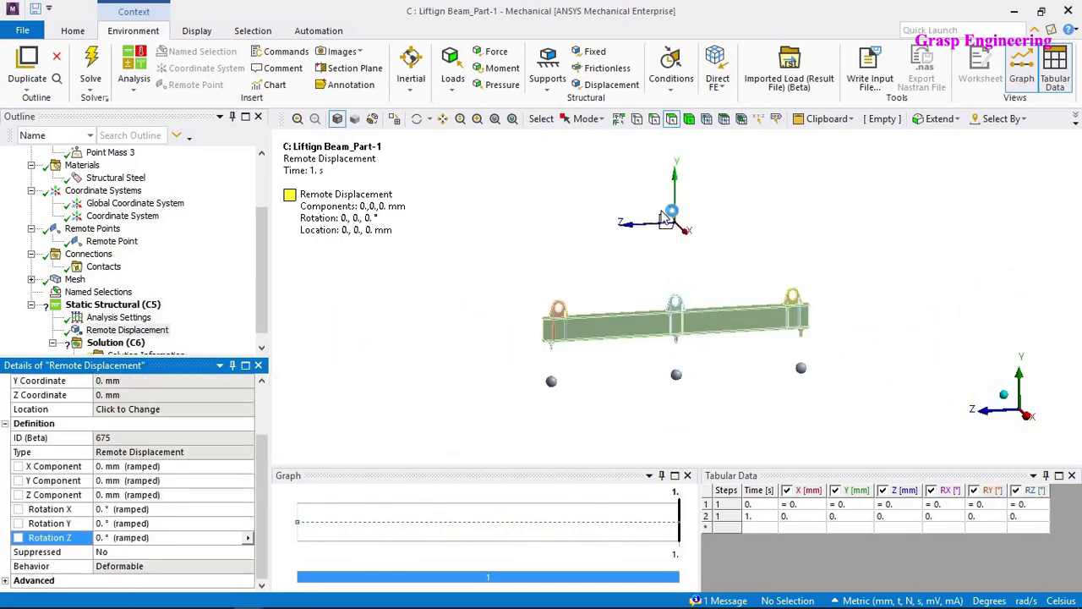
left_click(123, 508)
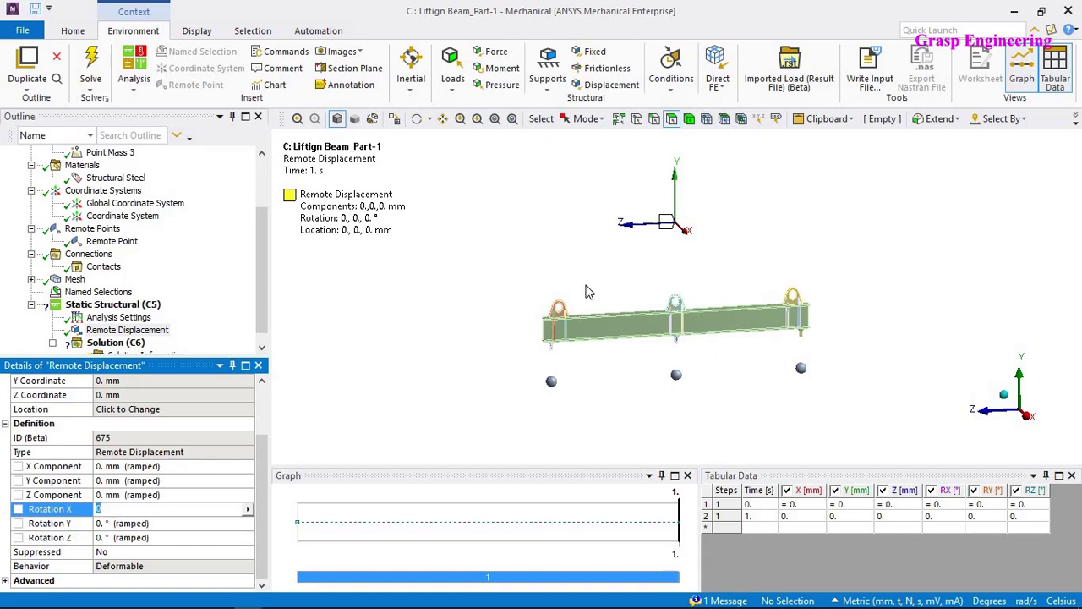
left_click(453, 308)
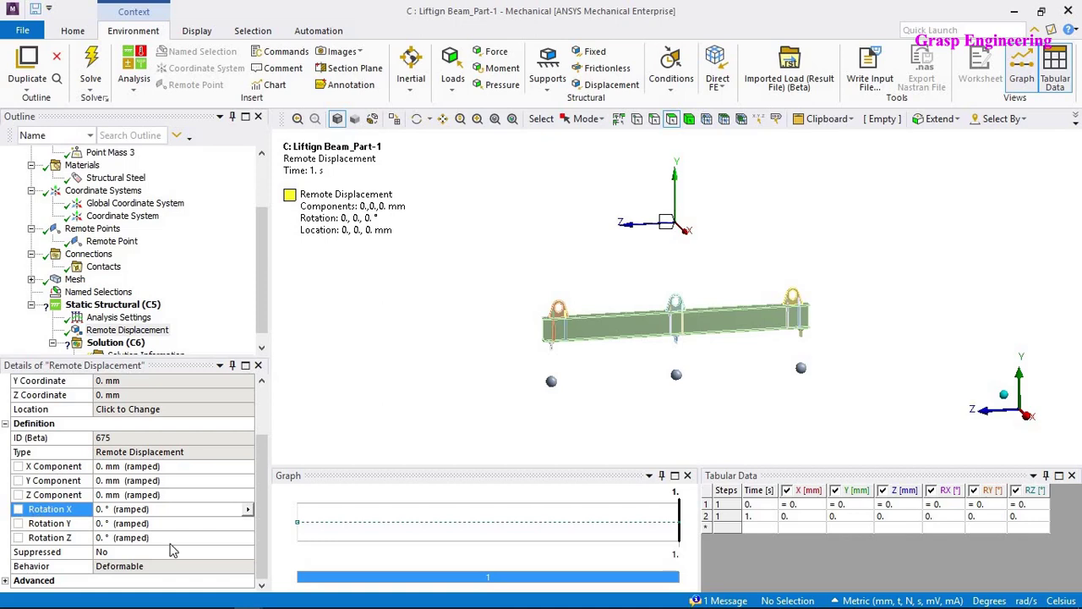
Add standard earth gravity to the static structural analysis and set its direction to -Y.
left_click(141, 307)
right_click(141, 309)
mouse_move(284, 326)
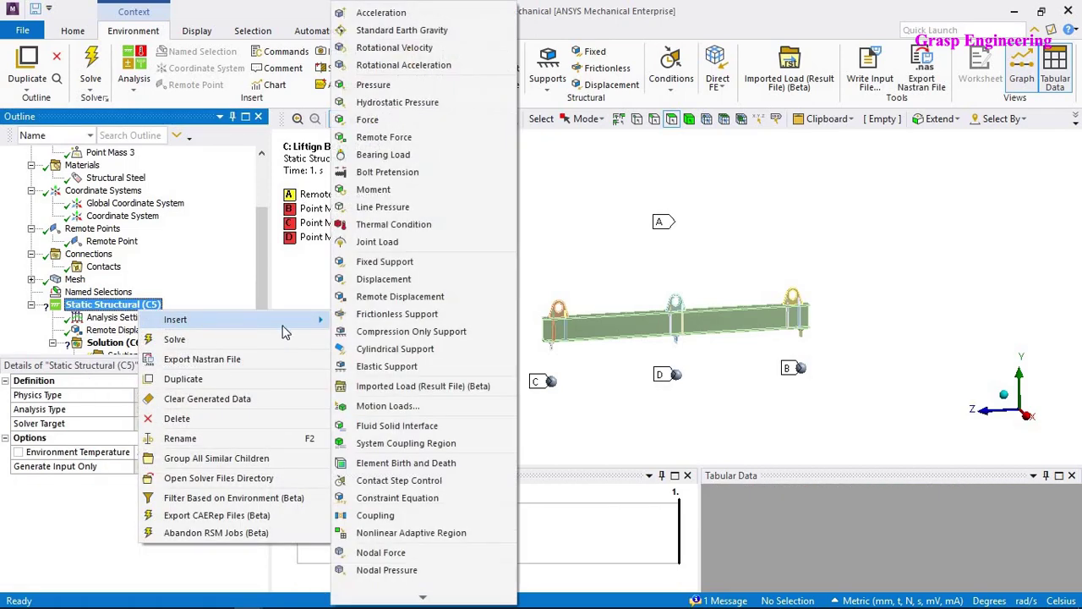
left_click(423, 31)
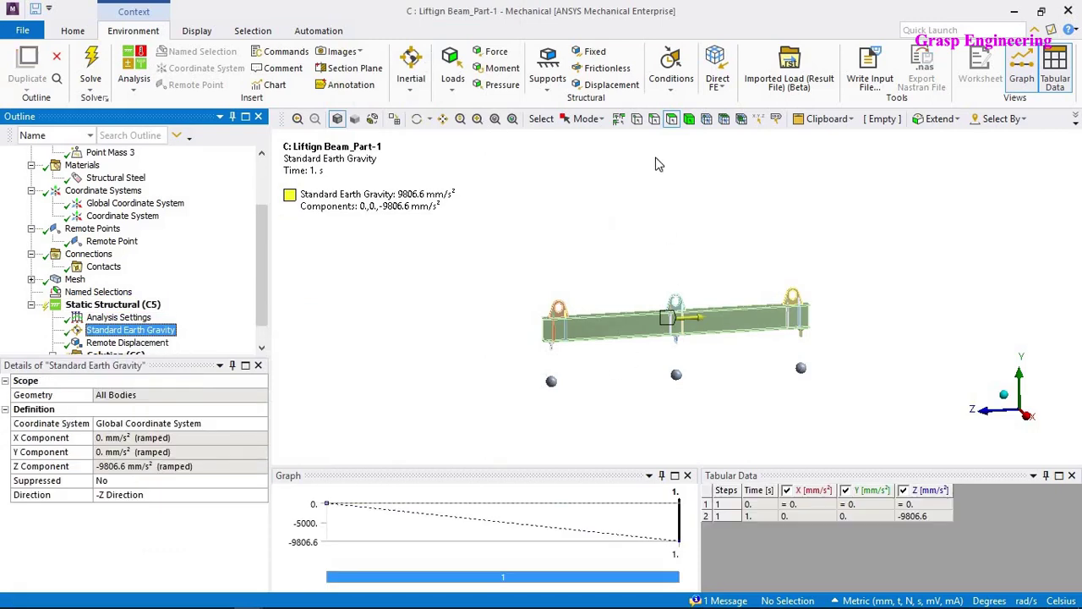
left_click(169, 494)
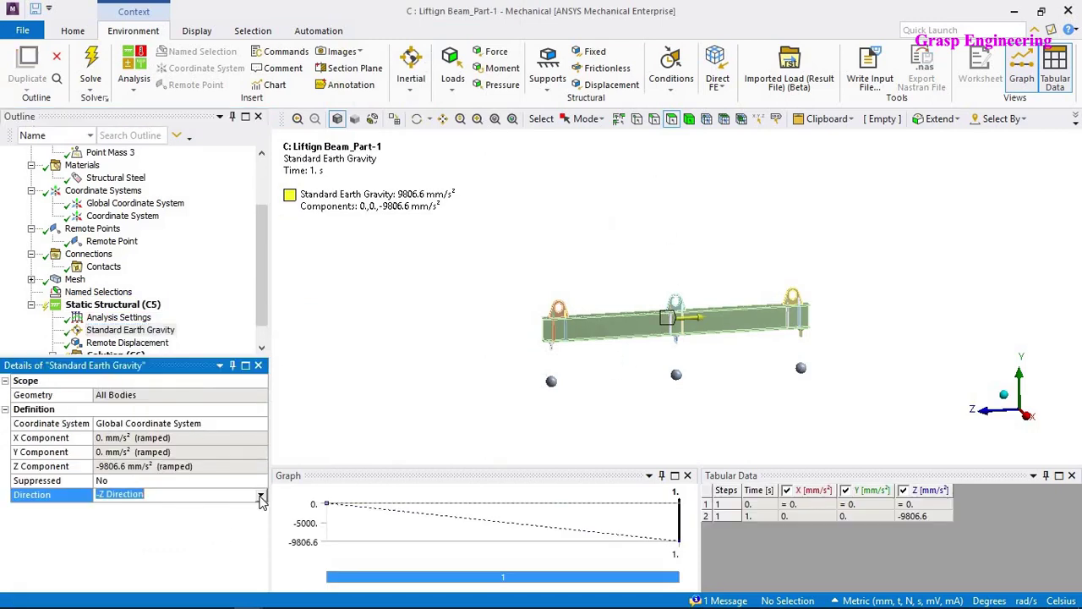
left_click(169, 495)
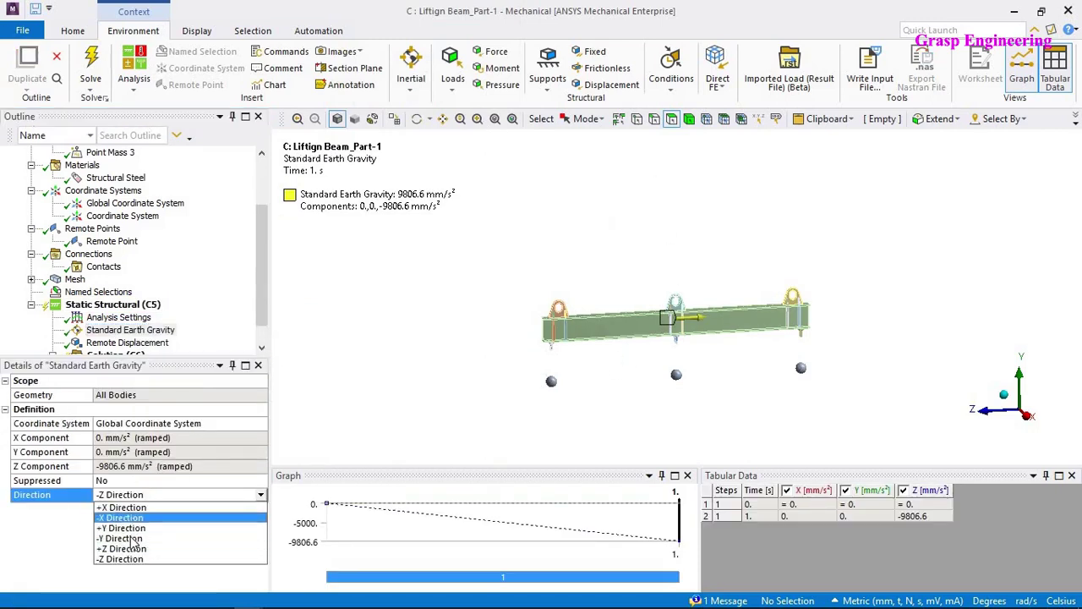
left_click(122, 538)
mouse_move(669, 301)
middle_mouse_down()
mouse_move(677, 315)
mouse_move(665, 314)
middle_mouse_up()
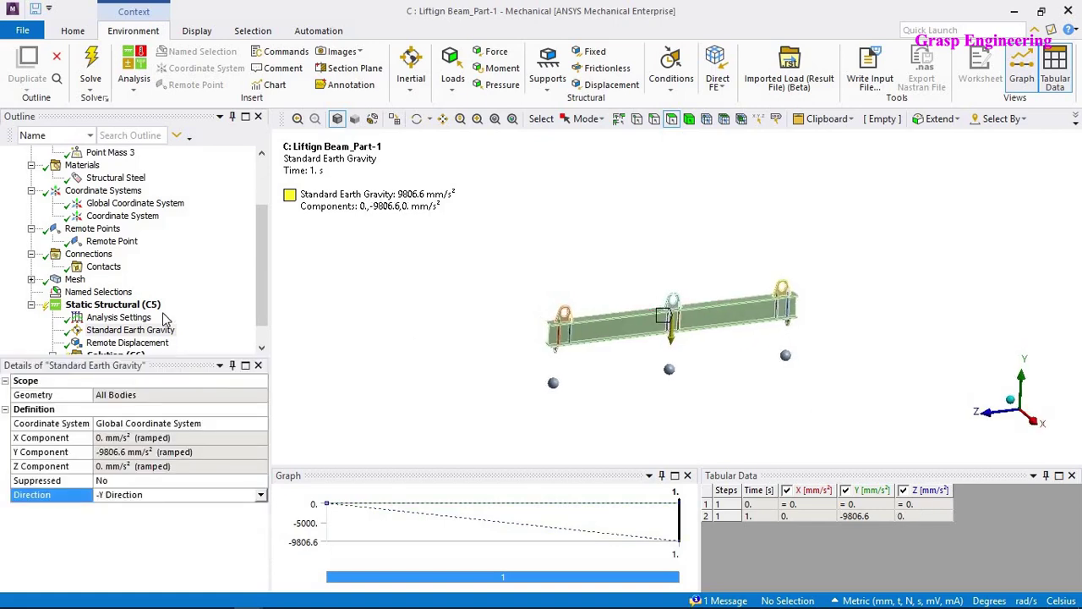
scroll(166, 317, "down", 1)
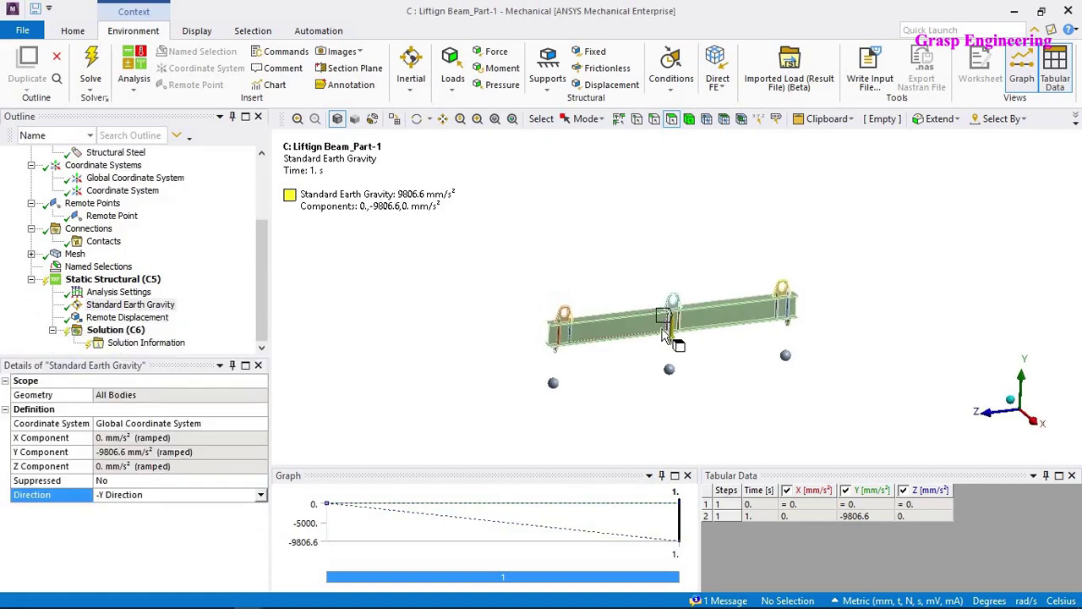
scroll(650, 360, "up", 2)
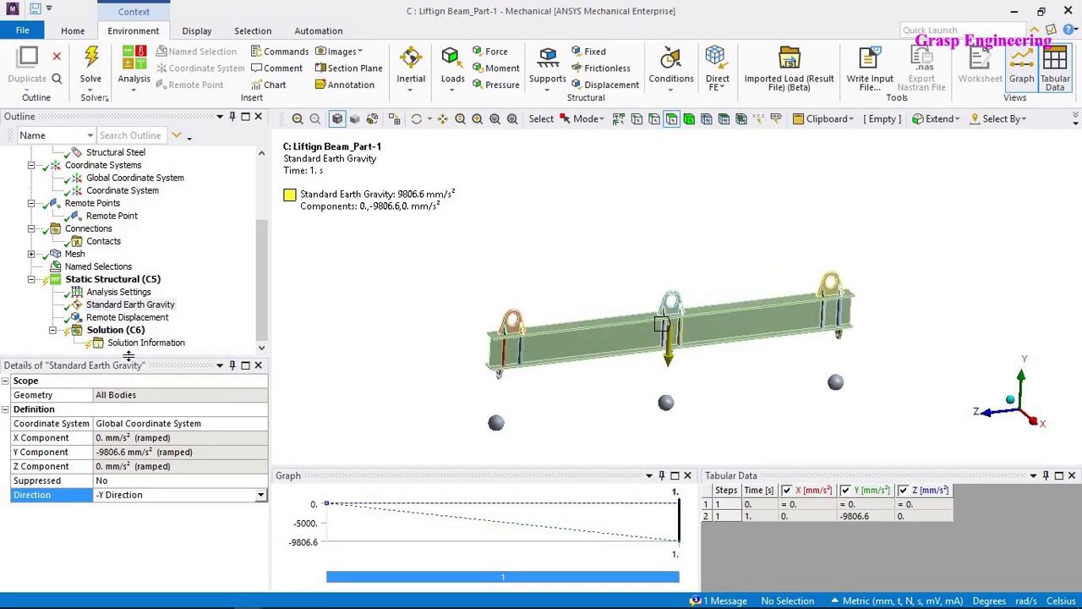
Enlarge the model tree's display area and start solving the static structural analysis.
left_click_drag(129, 357, 121, 428)
left_click(118, 407)
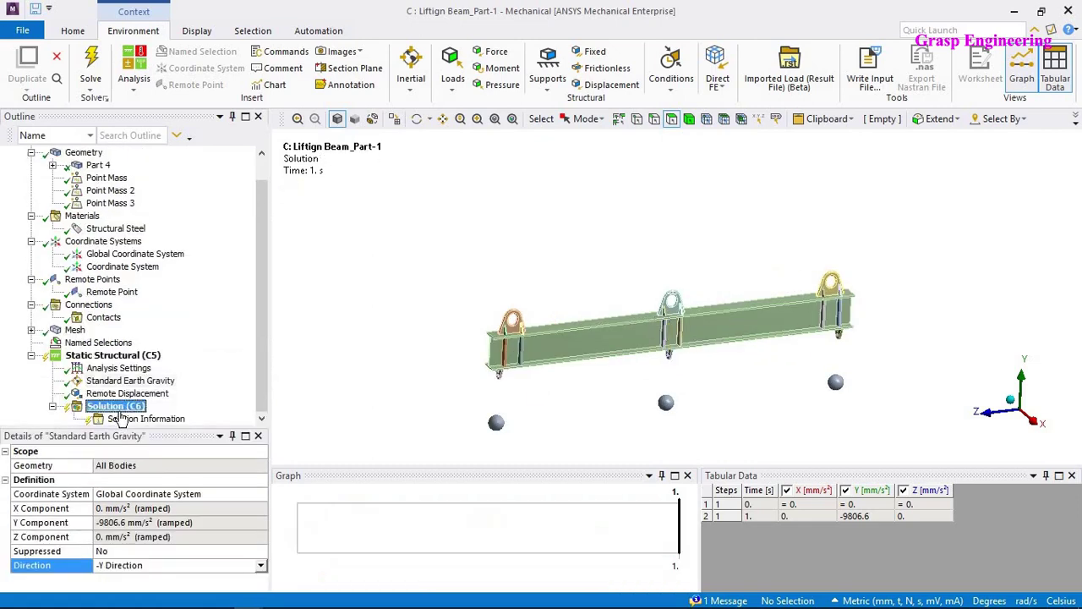
right_click(117, 411)
left_click(165, 441)
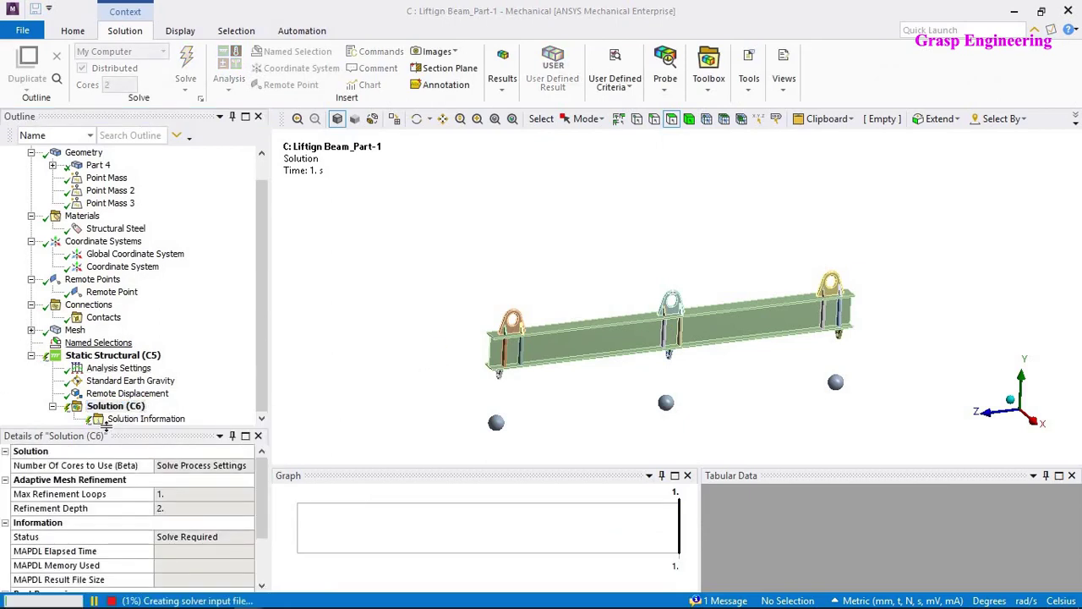
scroll(113, 367, "up", 1)
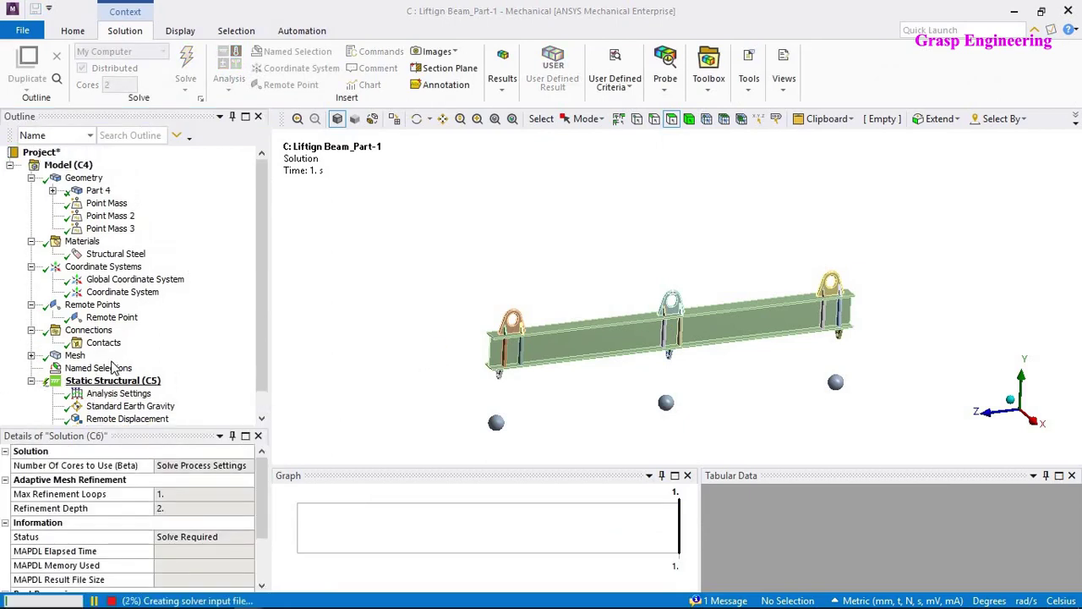
Review the point masses, remote point, custom coordinate system, standard earth gravity and remote displacement while the analysis solves.
left_click(114, 217)
left_click(112, 228)
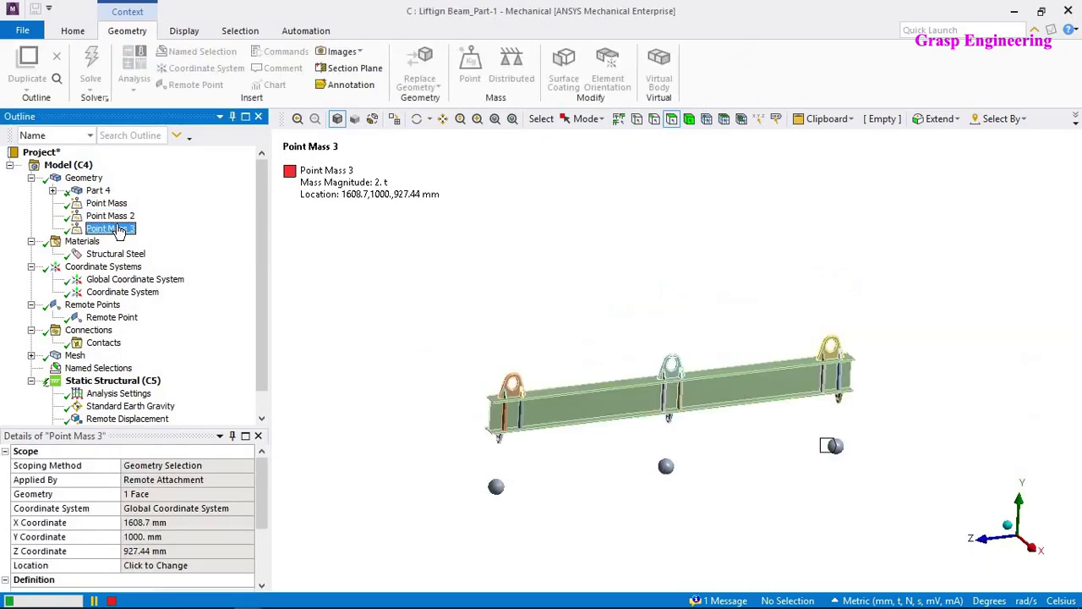
scroll(128, 315, "down", 1)
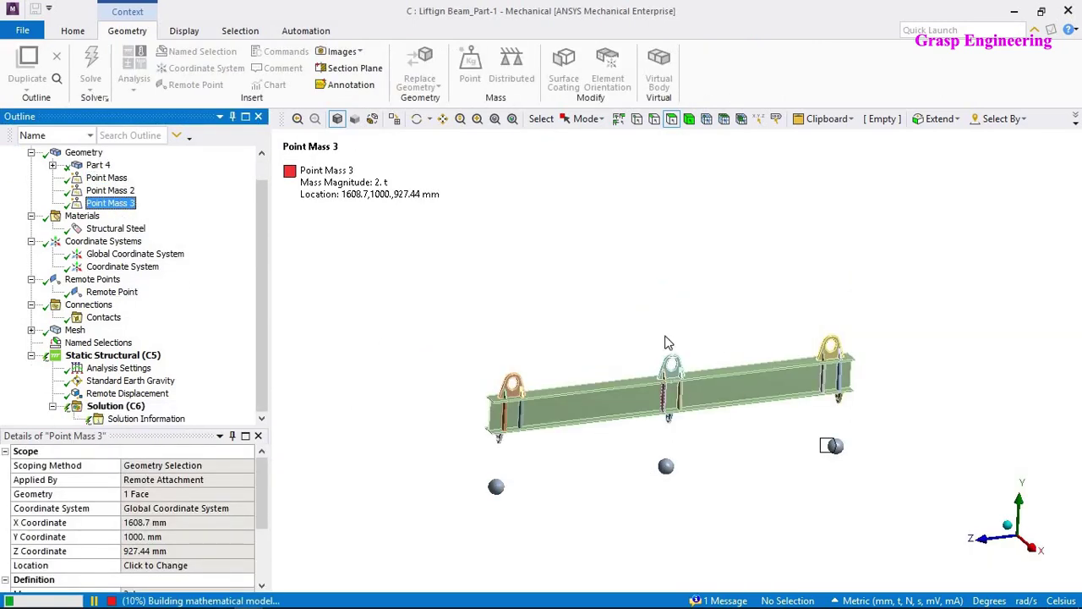
left_click(114, 296)
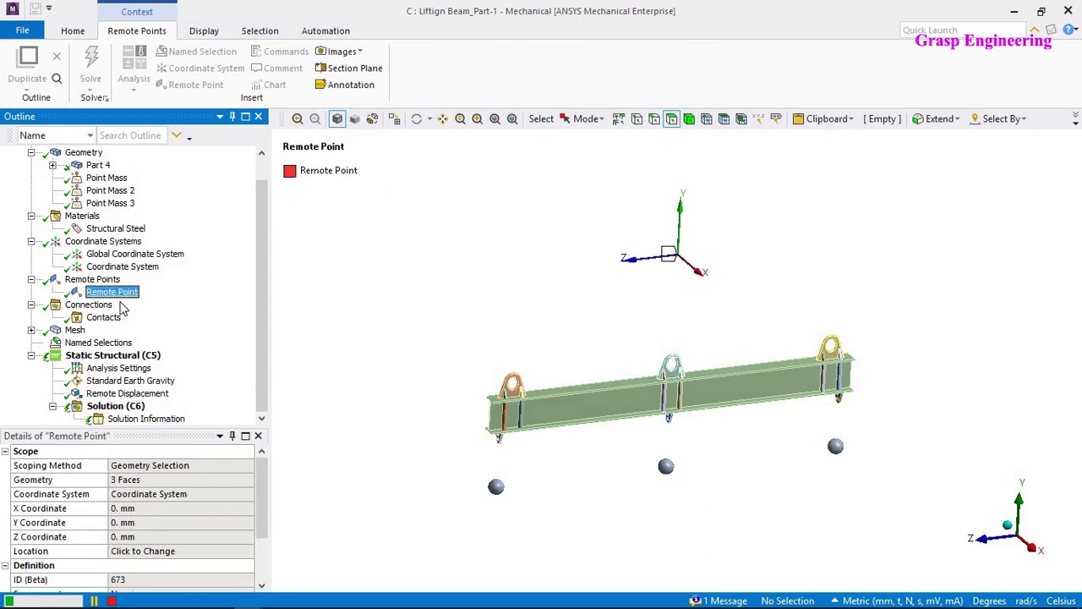
left_click(127, 267)
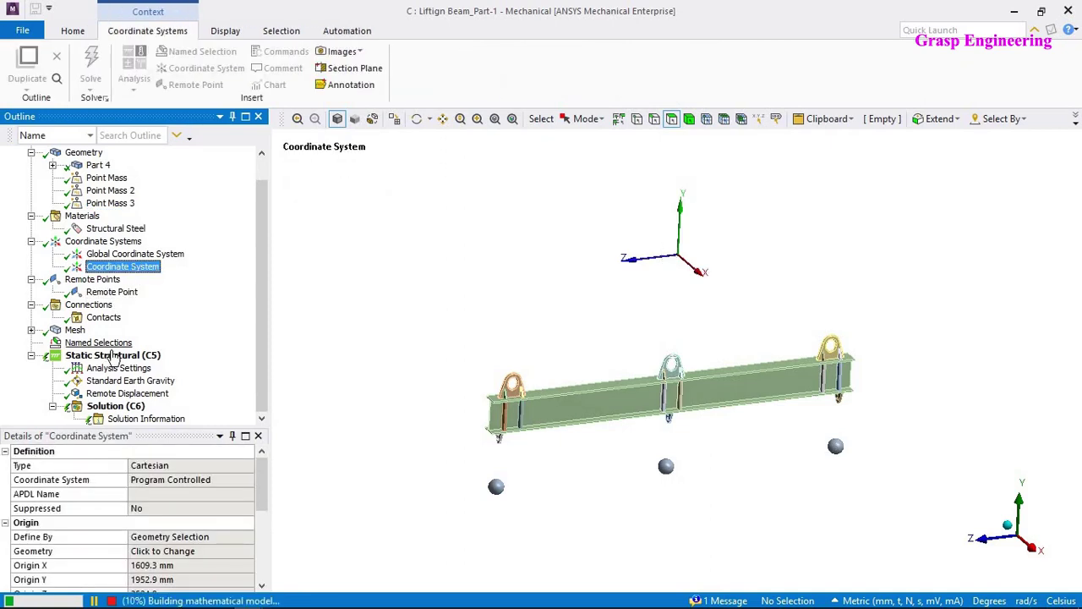
left_click(126, 382)
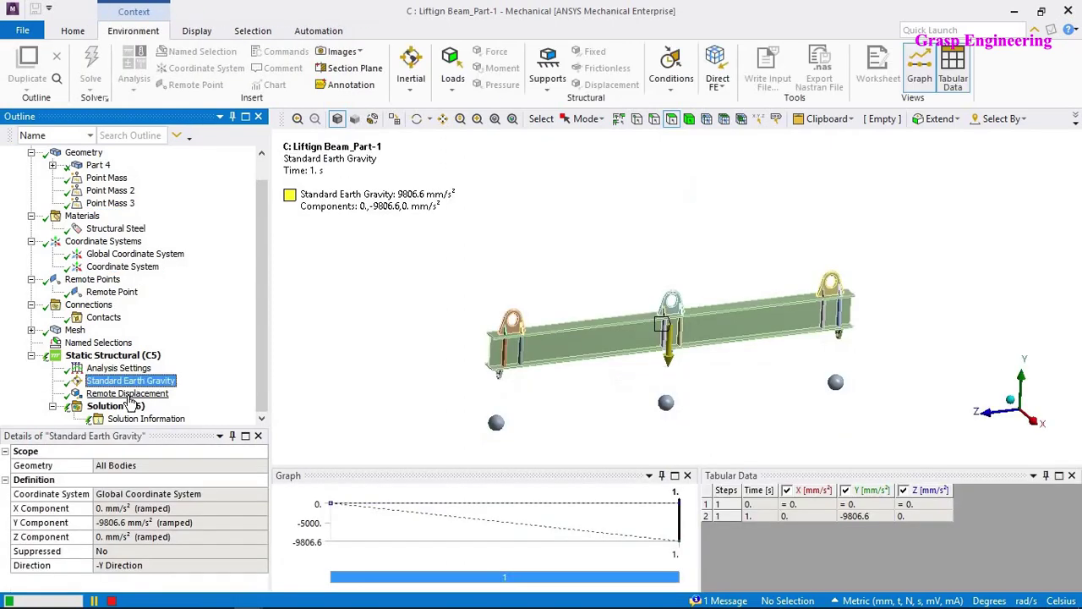
left_click(127, 394)
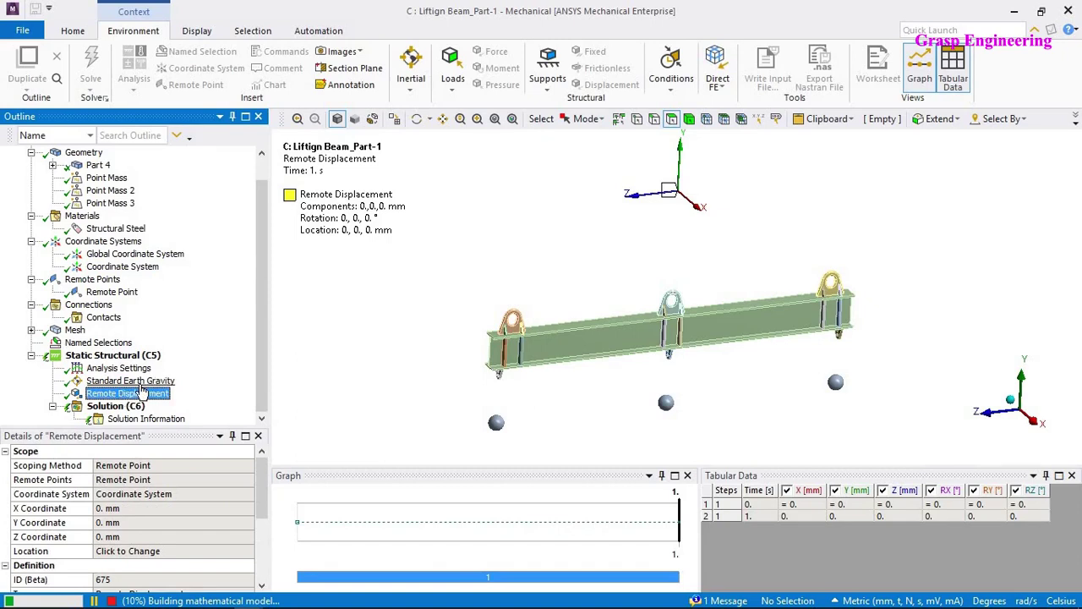
left_click(144, 381)
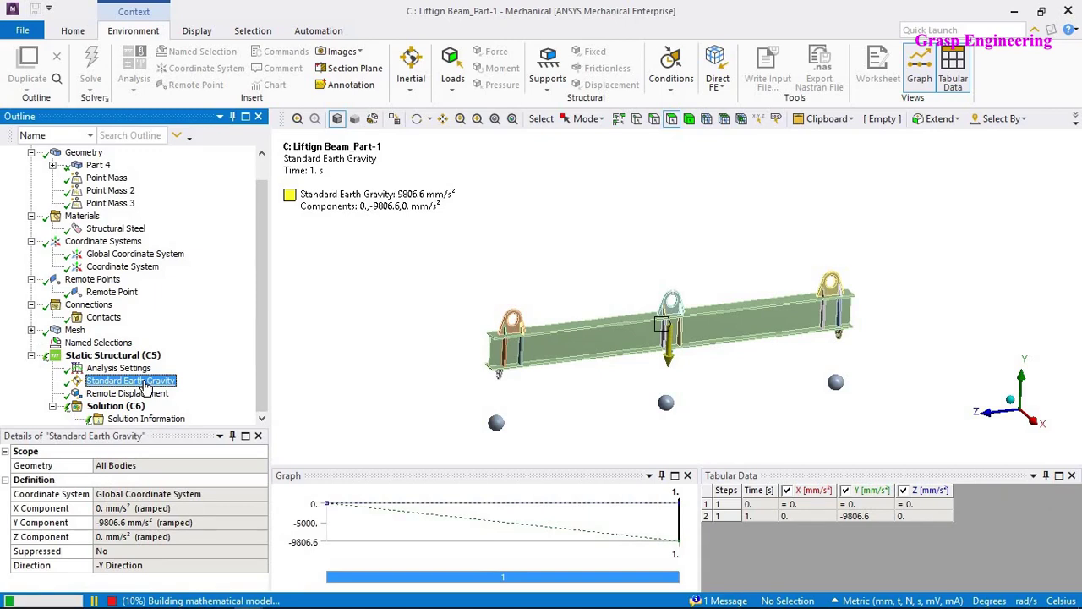
scroll(201, 360, "up", 1)
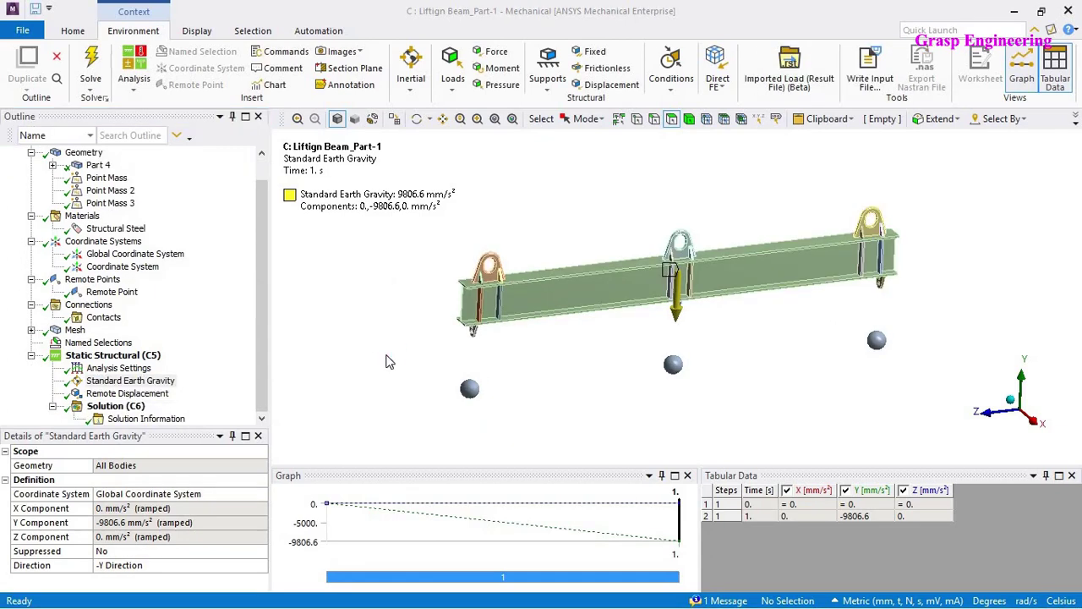
scroll(387, 318, "down", 2)
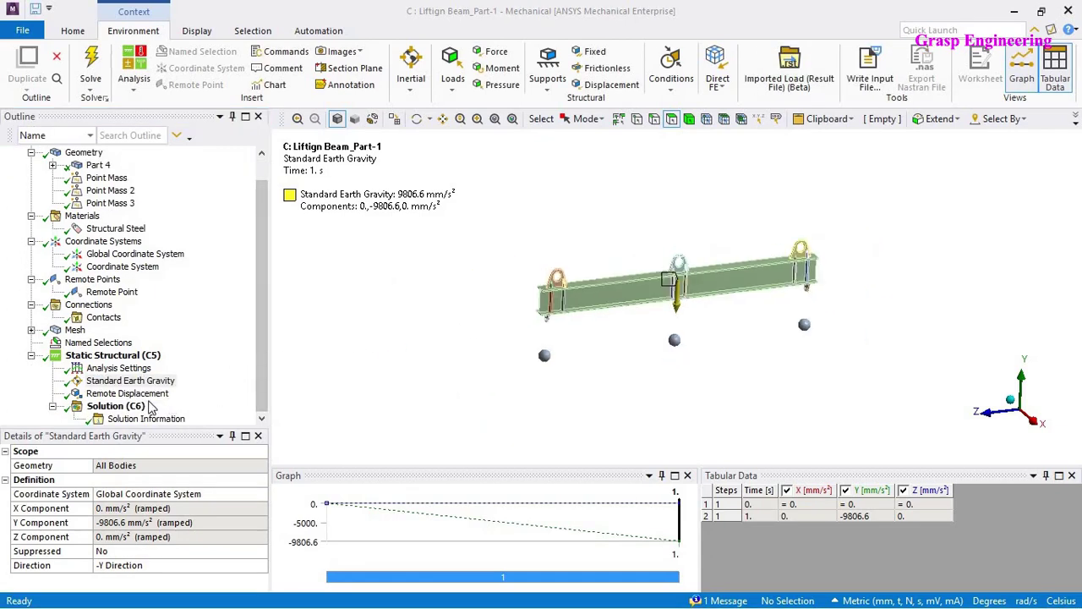
Add a Total Deformation result for all bodies to the static structural solution.
right_click(119, 407)
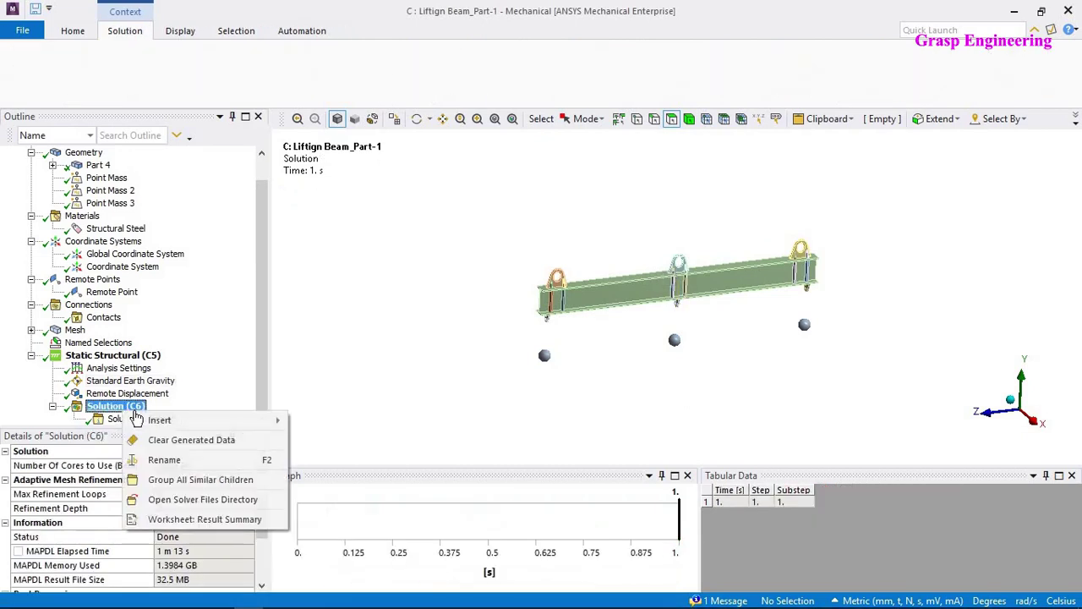
mouse_move(173, 420)
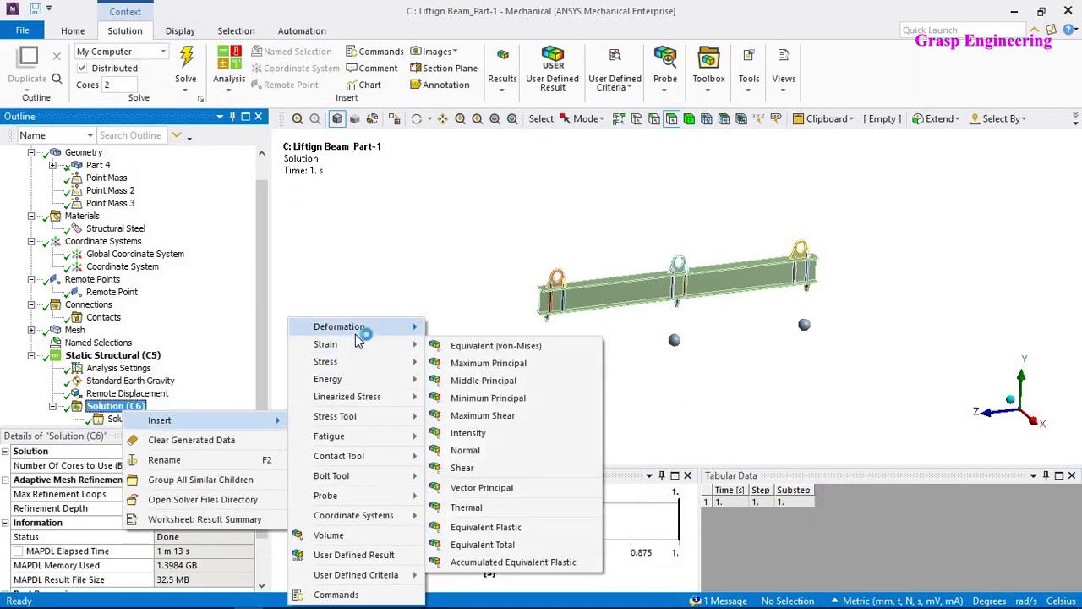
mouse_move(427, 337)
left_click(459, 329)
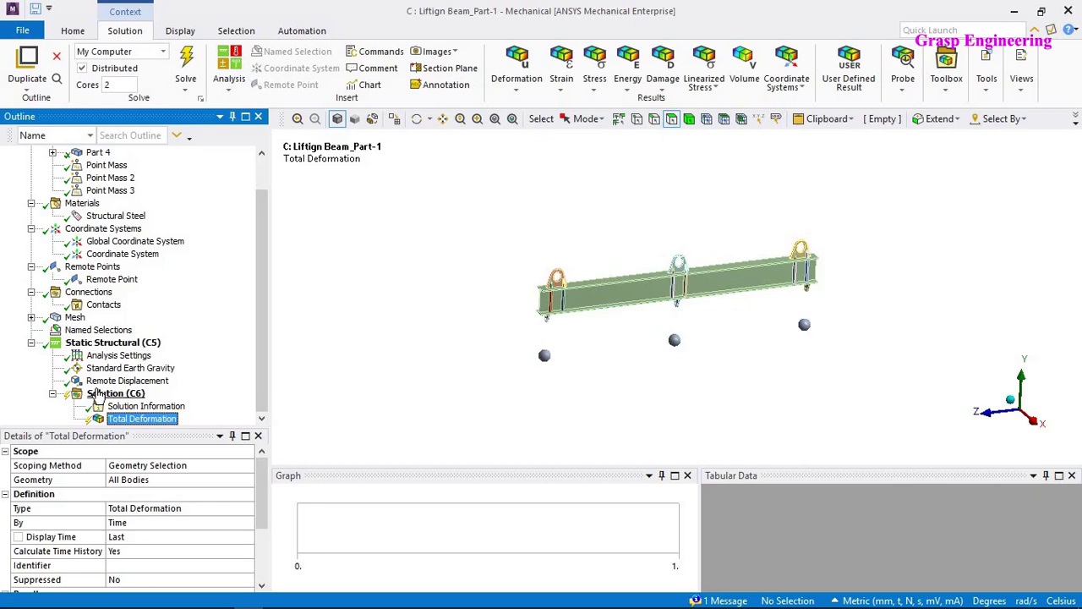
Add an Equivalent (von-Mises) stress result for all bodies and evaluate all results.
left_click(97, 395)
right_click(99, 393)
mouse_move(154, 398)
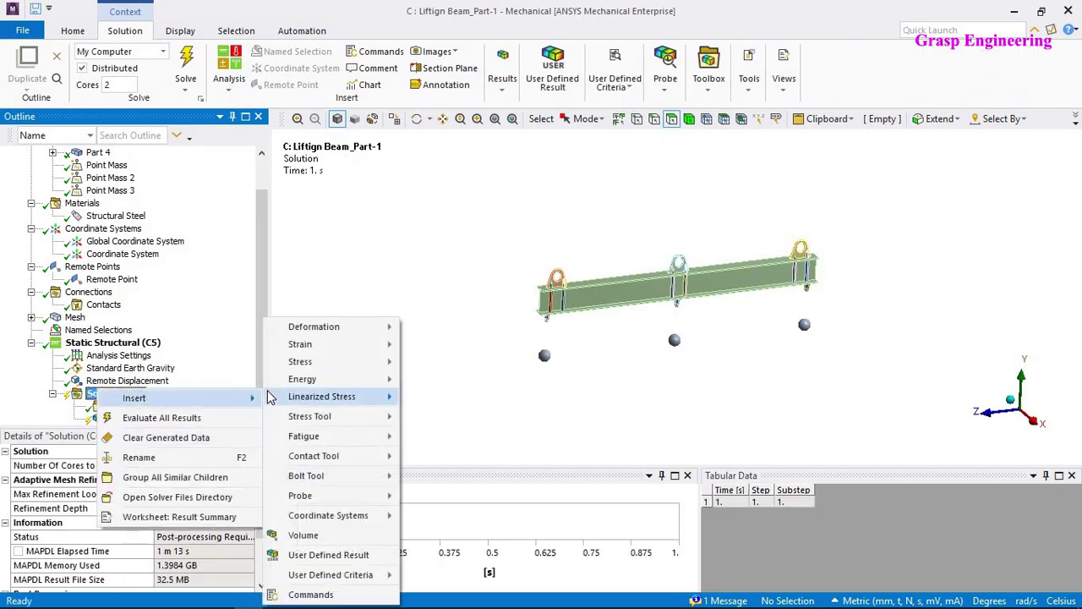
mouse_move(311, 362)
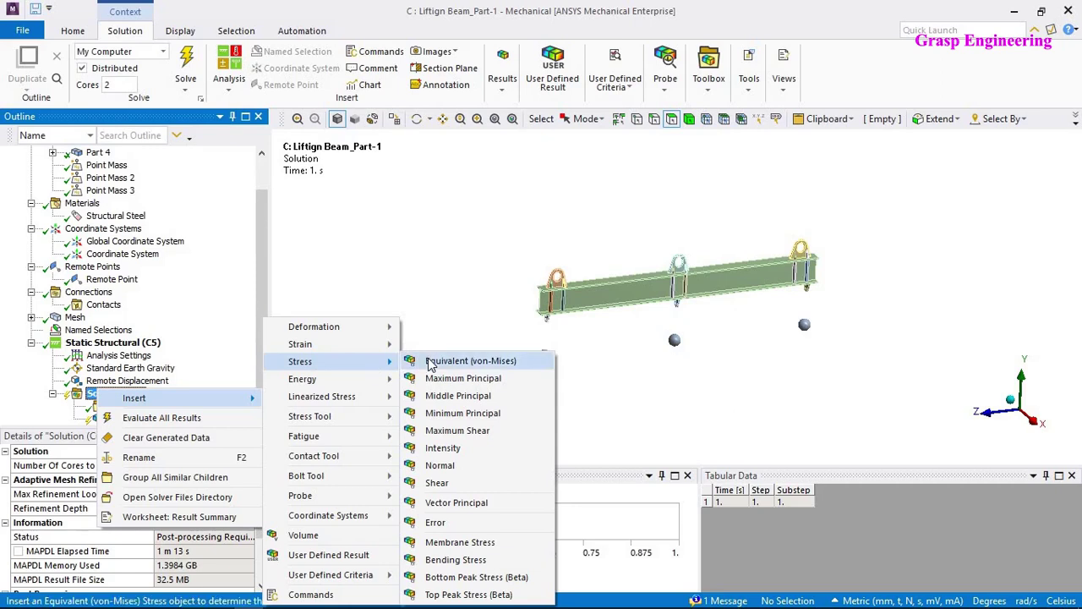
left_click(429, 359)
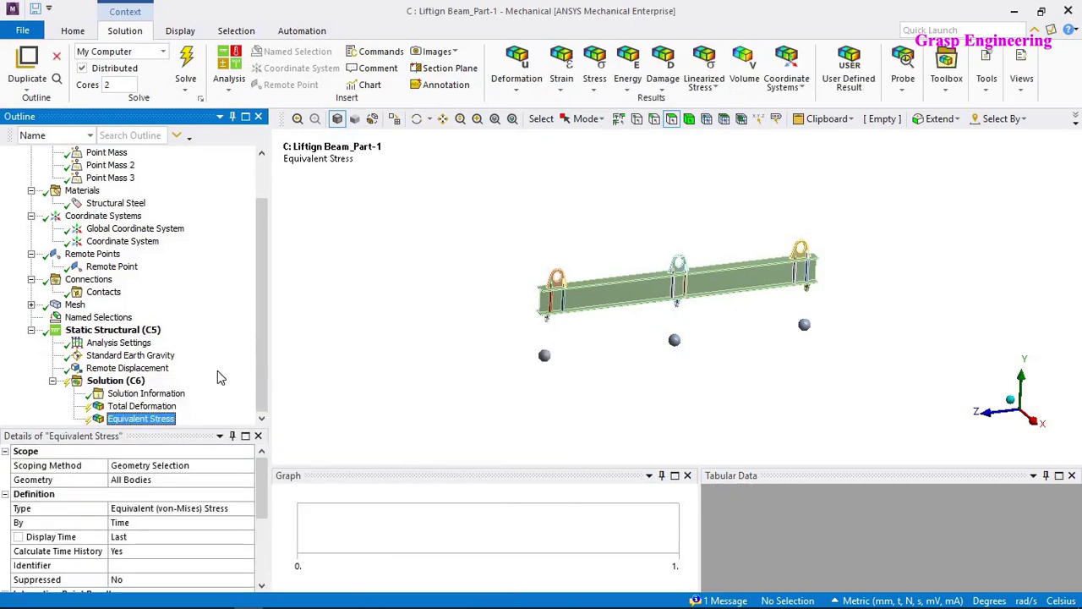
left_click(114, 381)
right_click(108, 383)
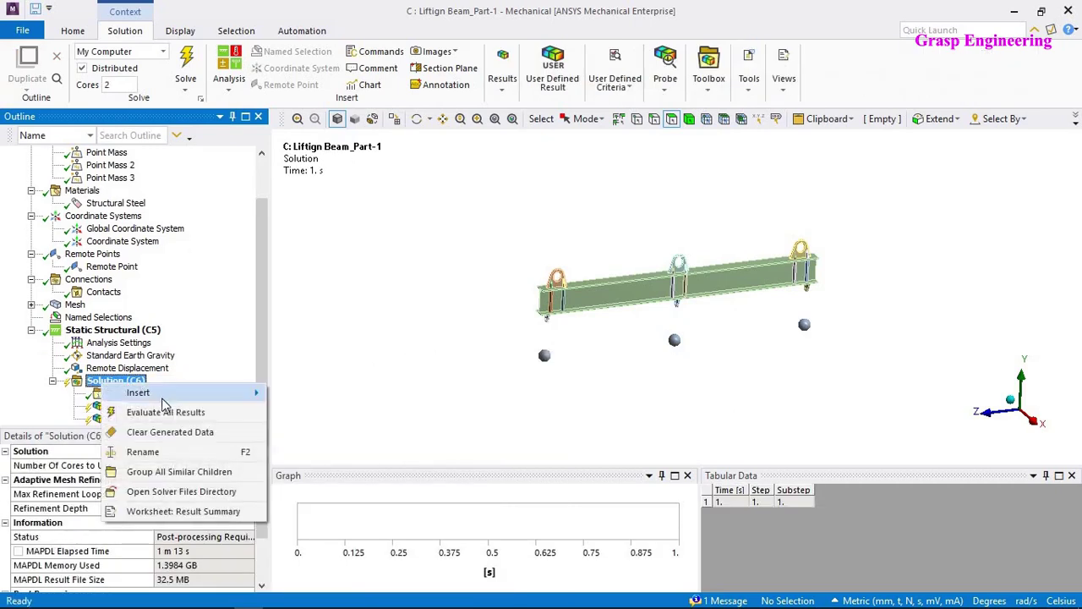
left_click(165, 411)
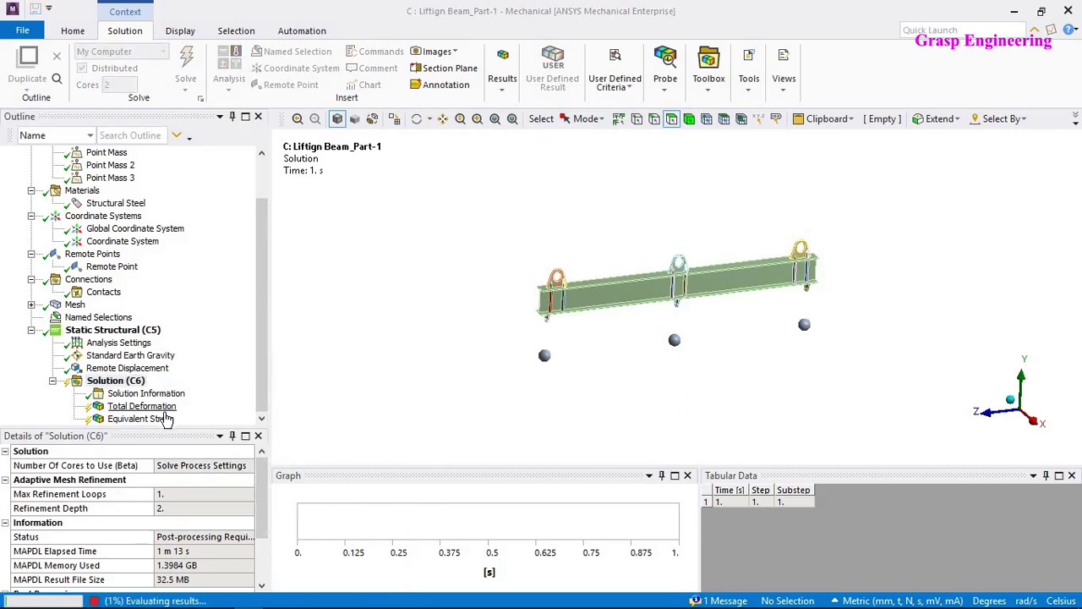
Add a Force Reaction probe to the solution, scope it to the Remote Displacement boundary condition and evaluate it.
right_click(131, 383)
mouse_move(253, 393)
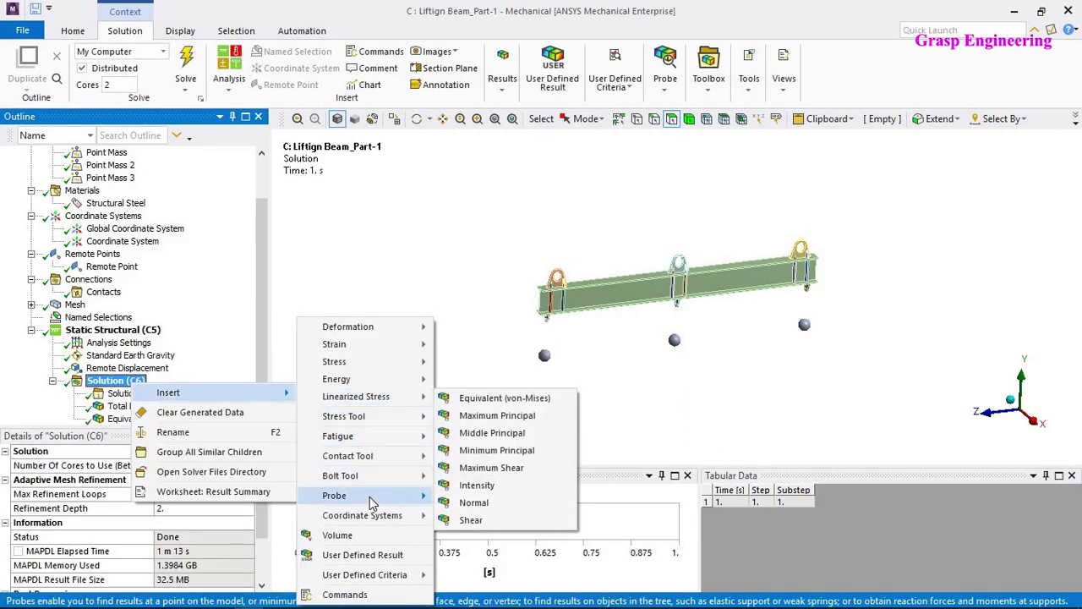
mouse_move(381, 495)
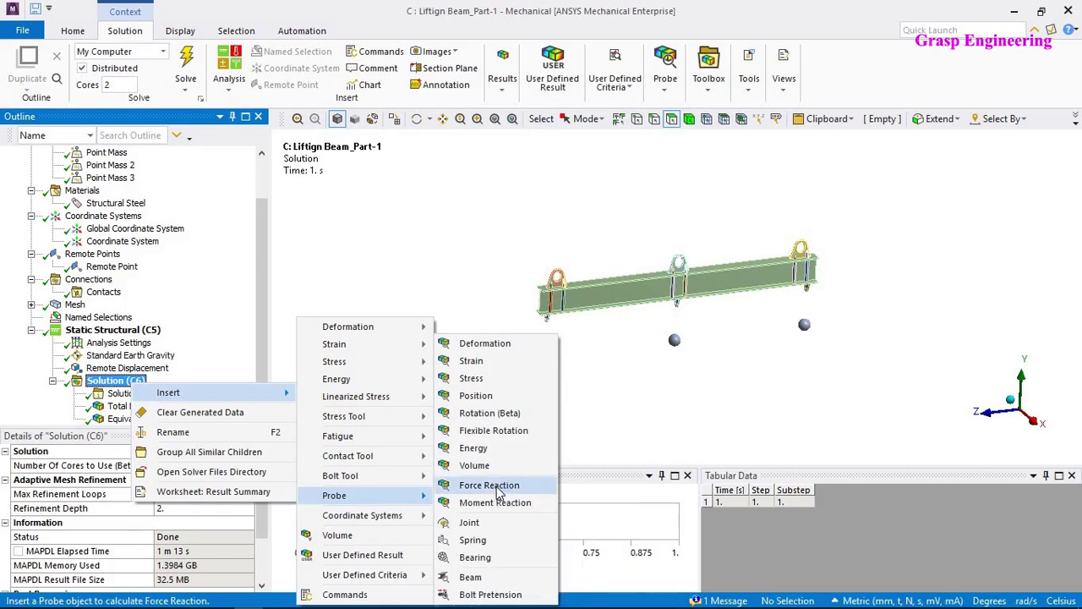
left_click(499, 492)
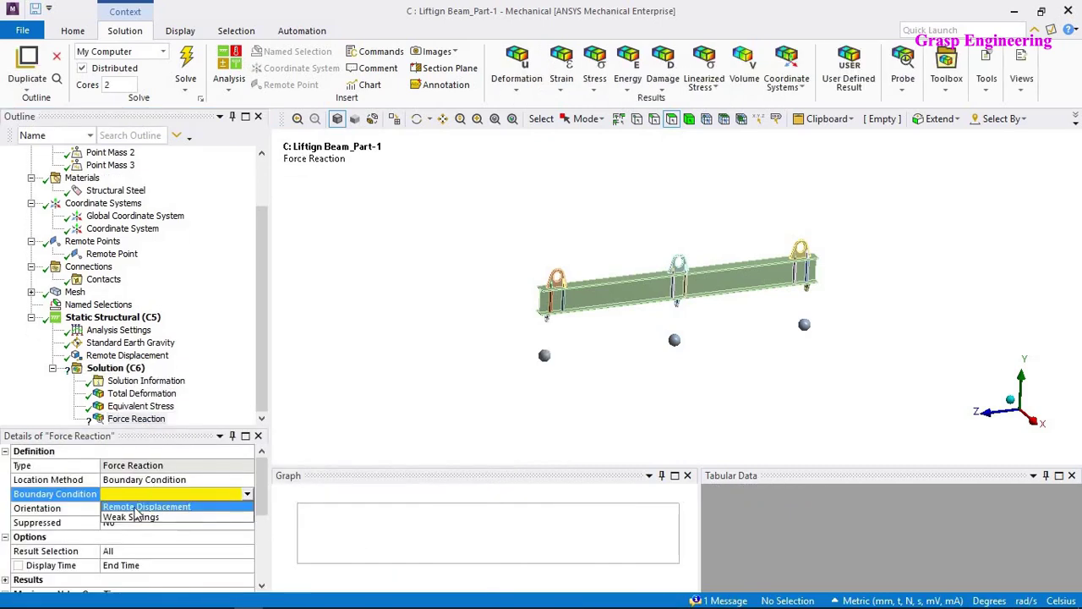
left_click(134, 509)
right_click(135, 418)
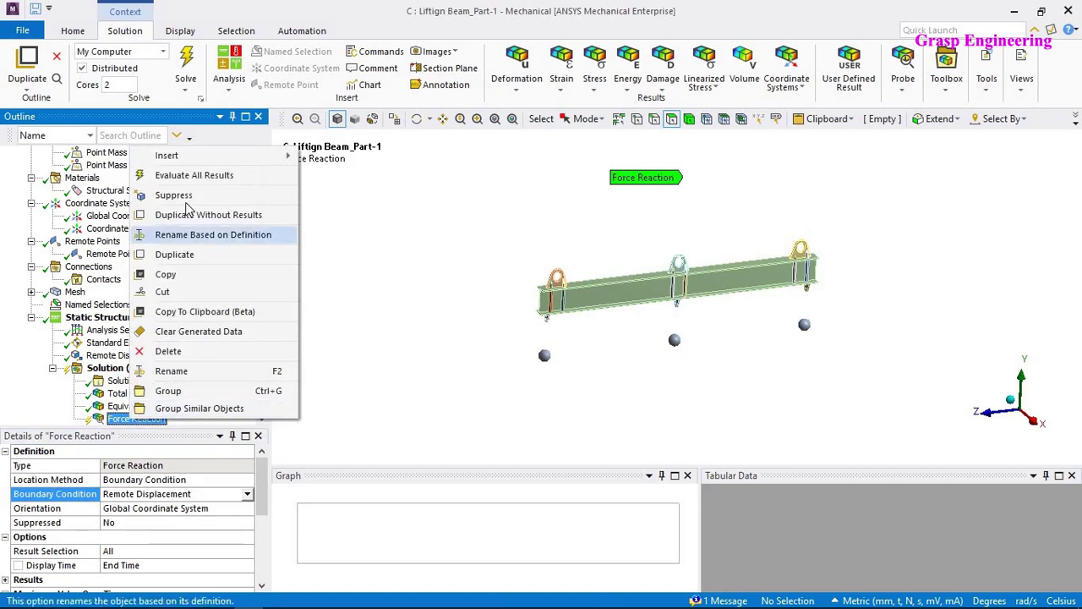
left_click(211, 175)
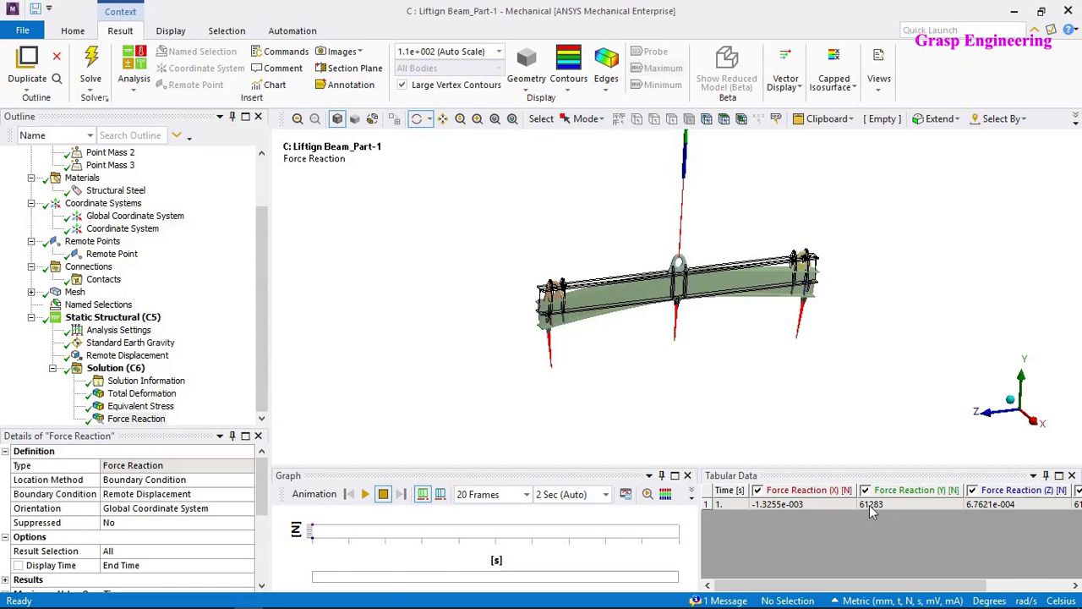
Check the reaction force's Y component and the total mass in the geometry's properties.
scroll(92, 324, "up", 3)
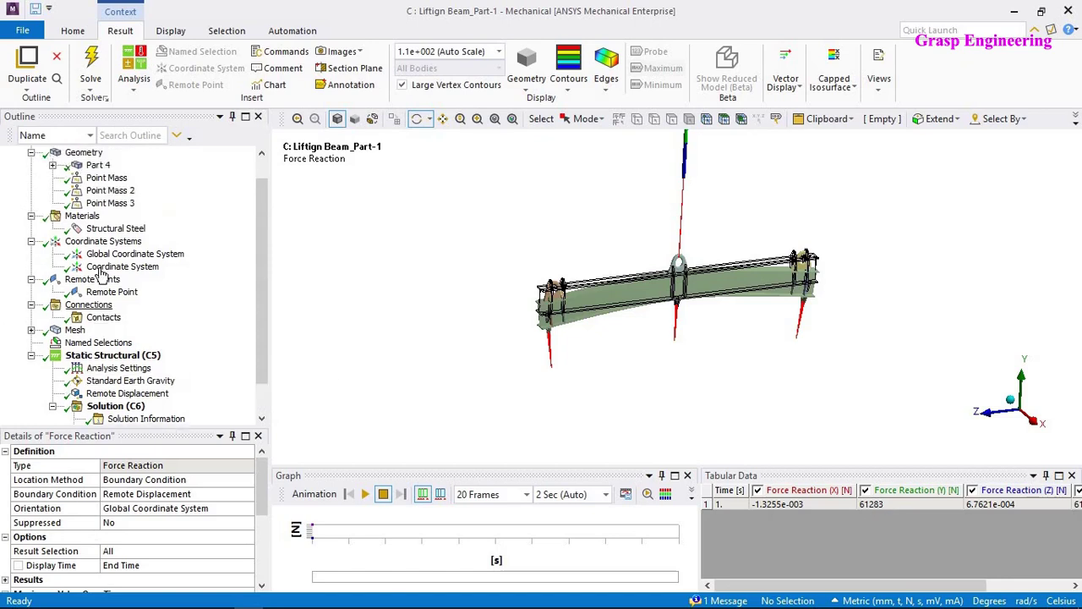
left_click(86, 179)
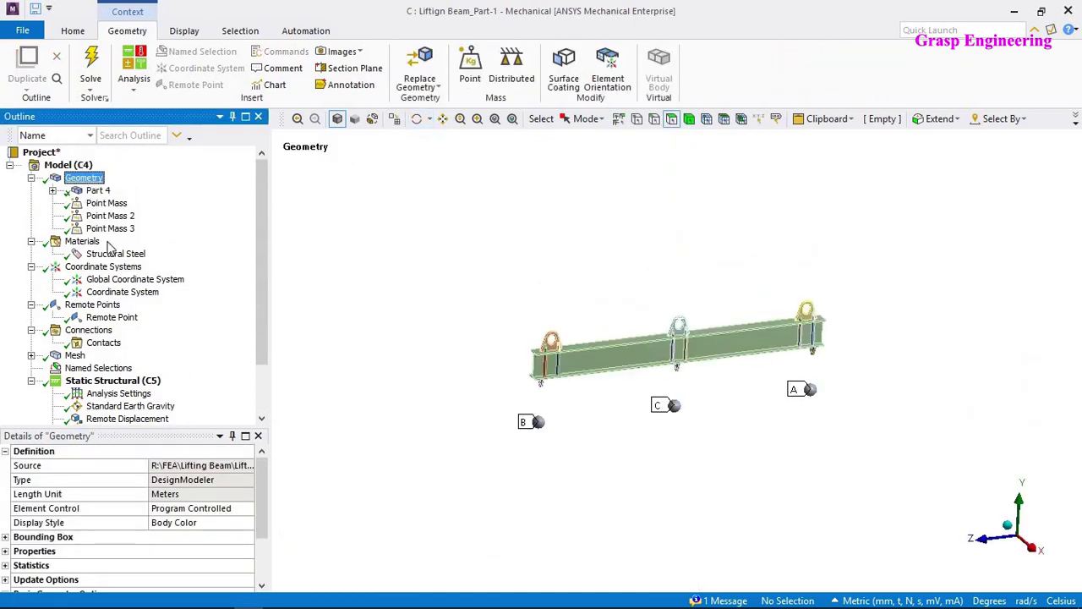
scroll(156, 550, "down", 3)
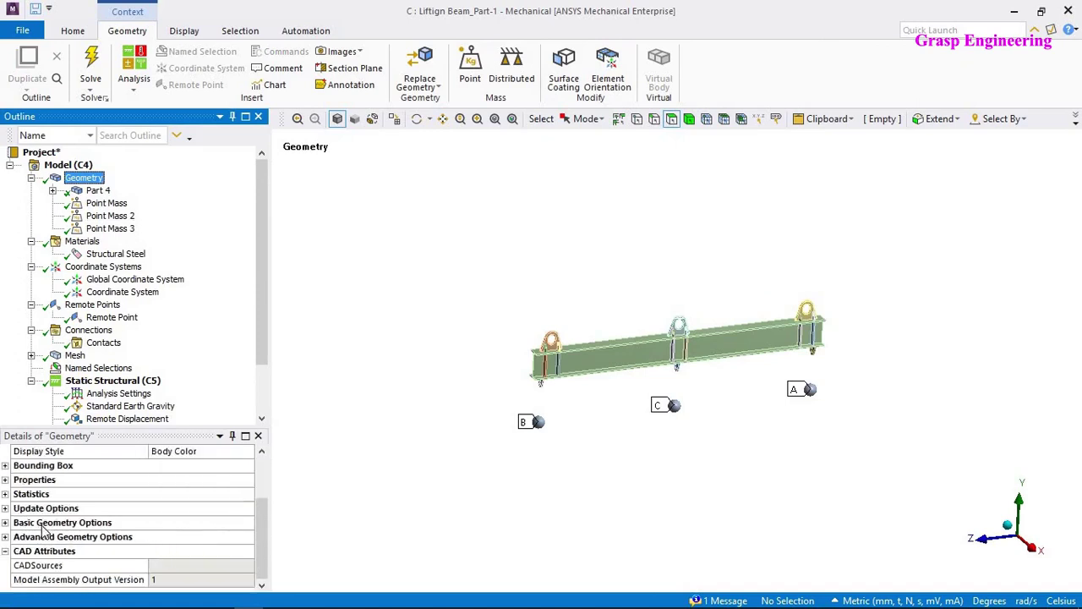
left_click(25, 480)
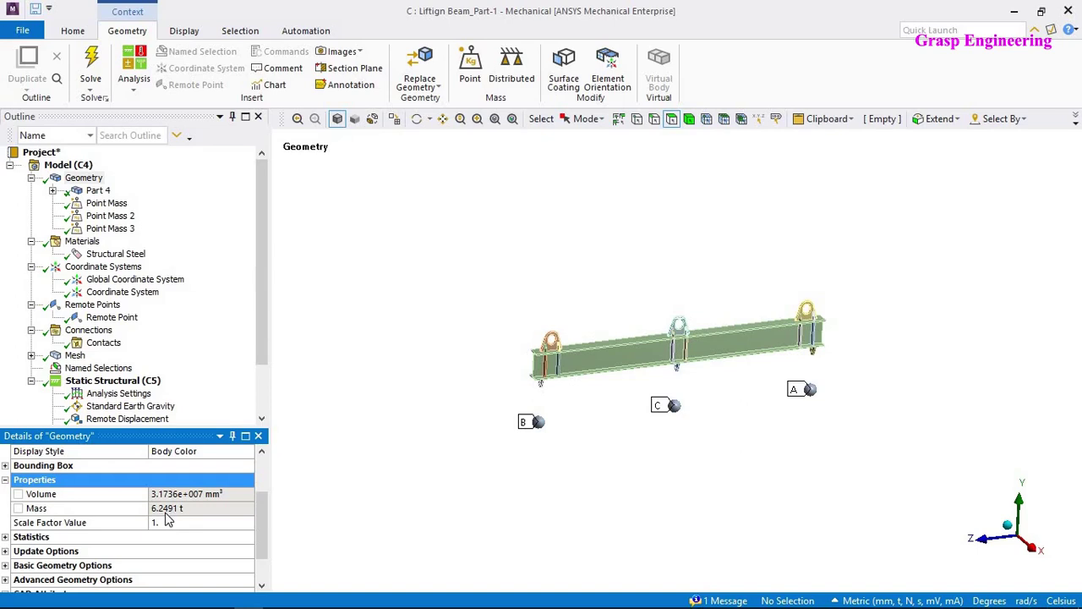
Switch the unit system to U.S. Customary (in, lbm, lbf, °F, s, V, A) and check the geometry's mass.
left_click(72, 31)
left_click(574, 68)
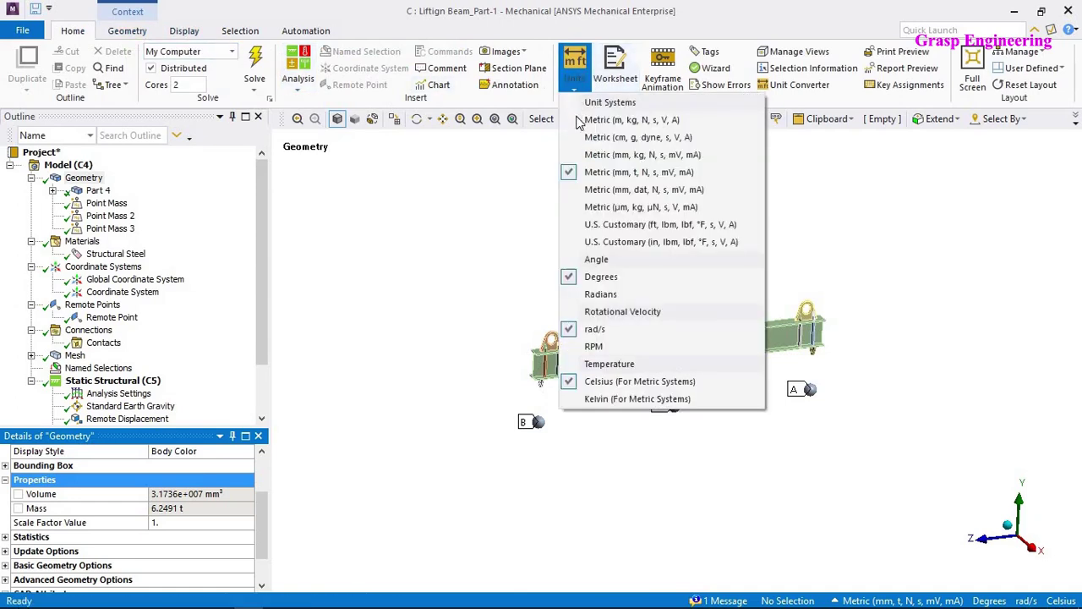
left_click(617, 241)
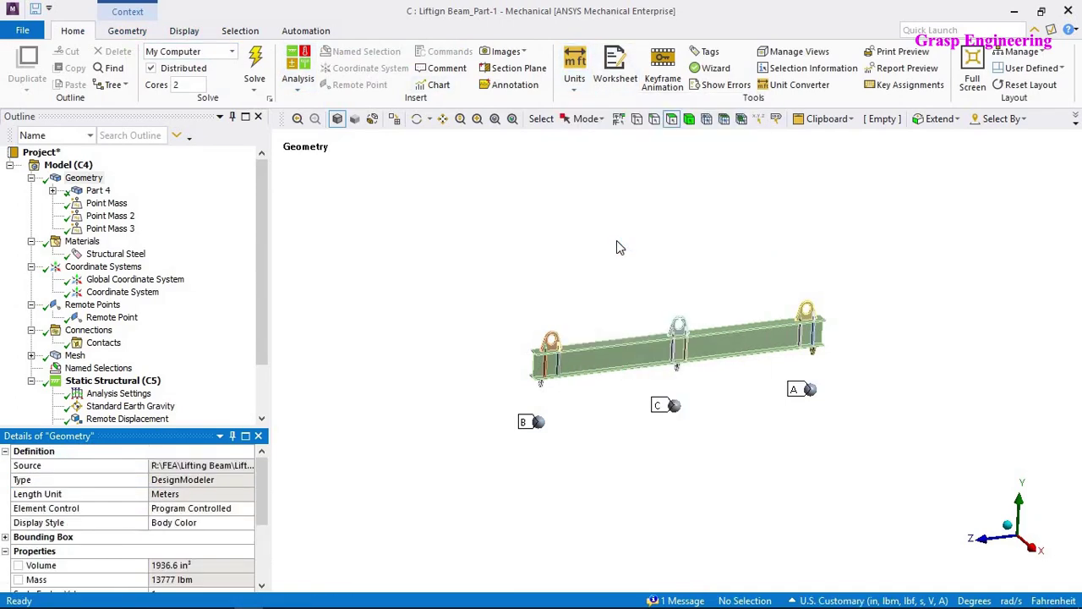
scroll(127, 537, "down", 2)
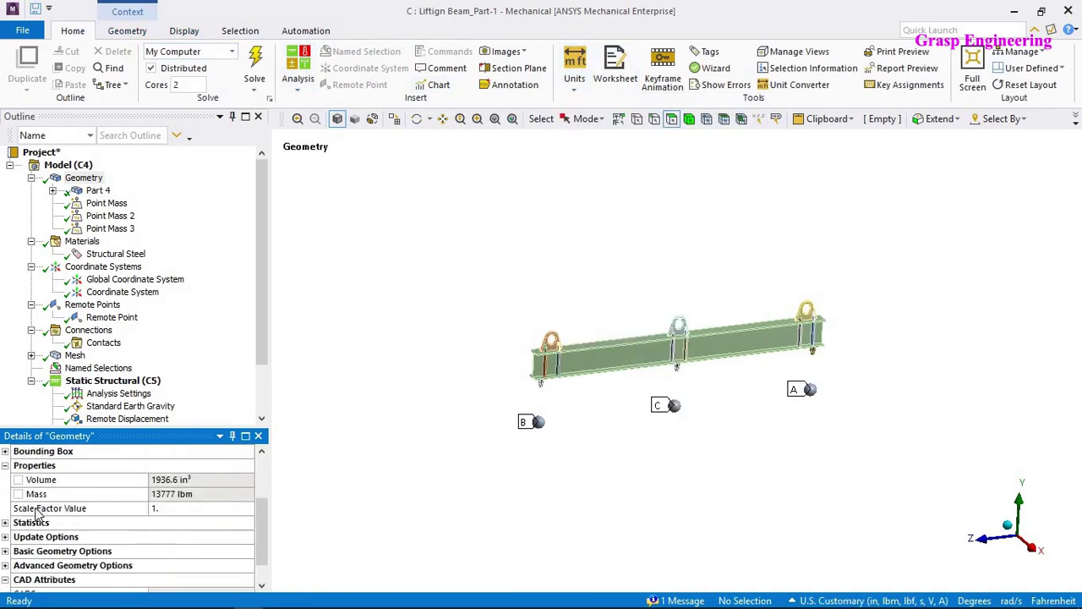
scroll(68, 526, "up", 1)
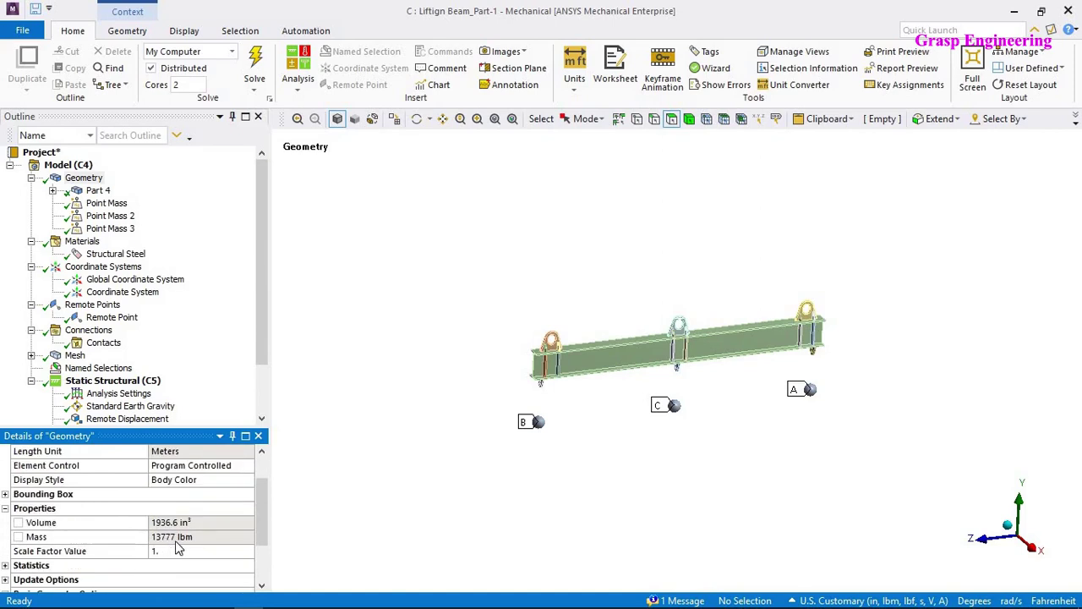
scroll(199, 372, "down", 2)
Inspect the Force Reaction probe's components in pound-force for comparison with the model's mass.
left_click(135, 418)
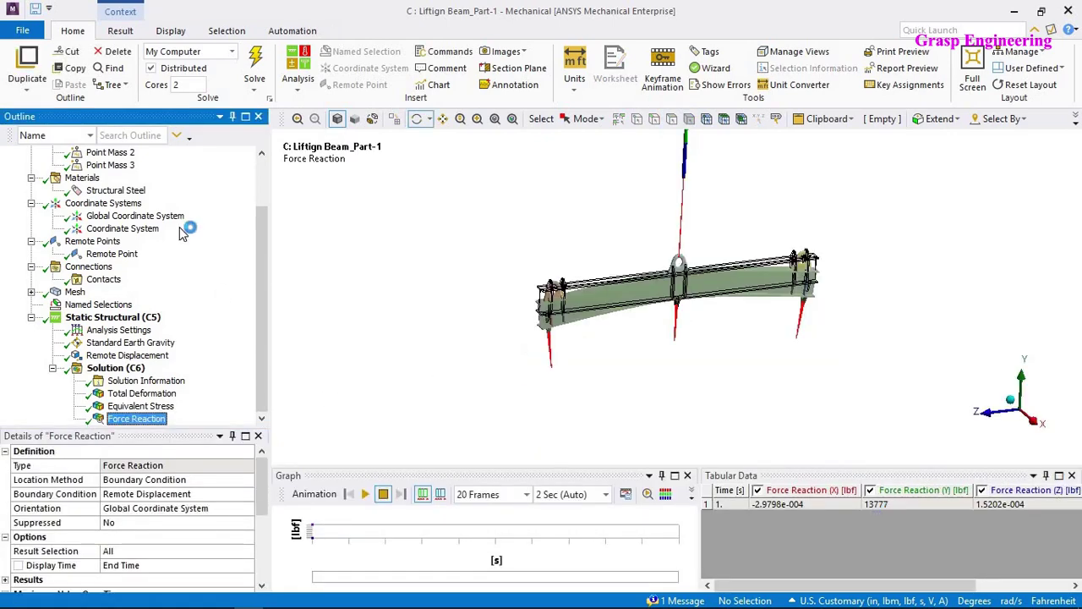
scroll(179, 228, "up", 1)
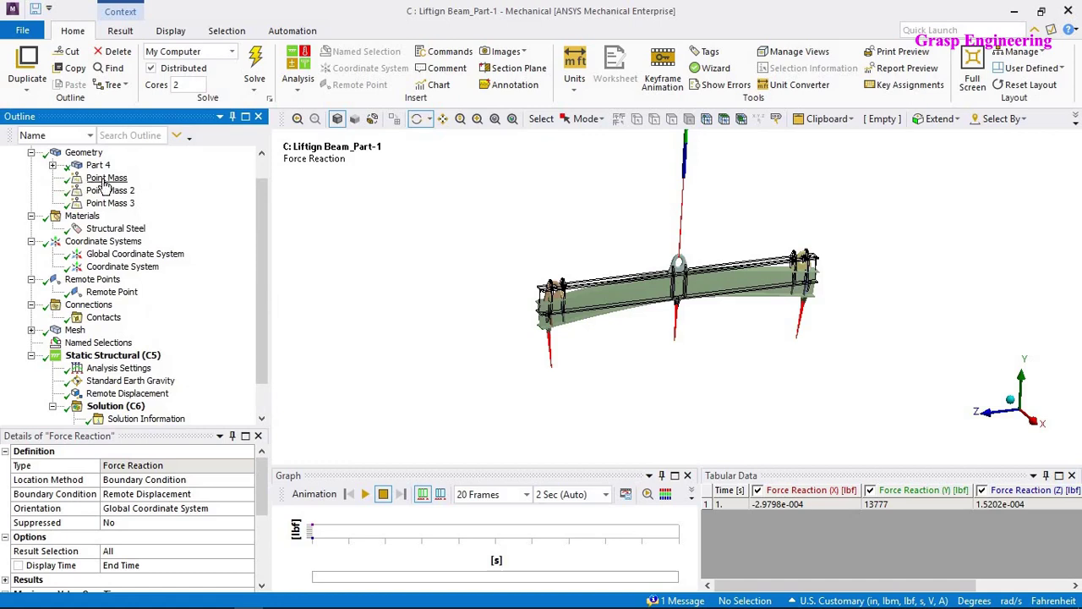
left_click_drag(650, 289, 624, 282)
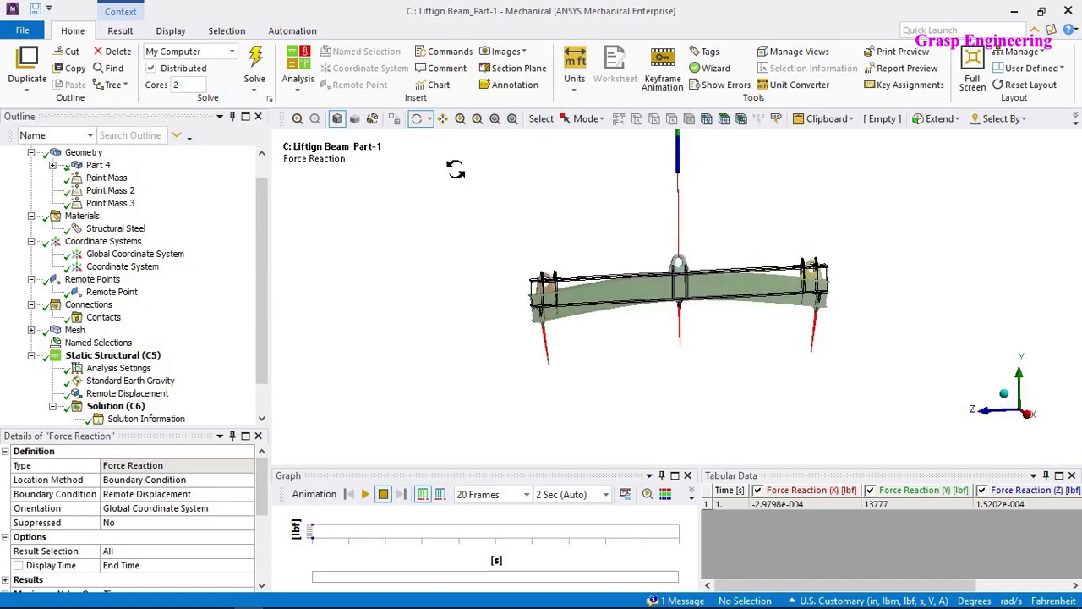
Return the unit system to Metric (mm, t, N, s, mV, mA) and view the force reaction on the beam.
left_click(574, 74)
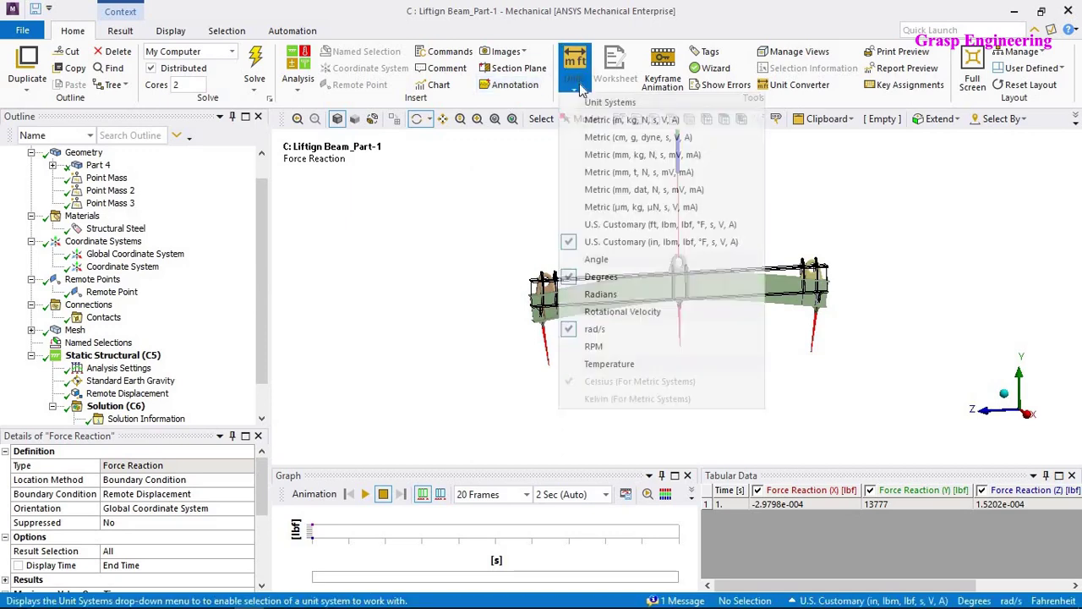
left_click(630, 173)
left_click_drag(498, 287, 523, 363)
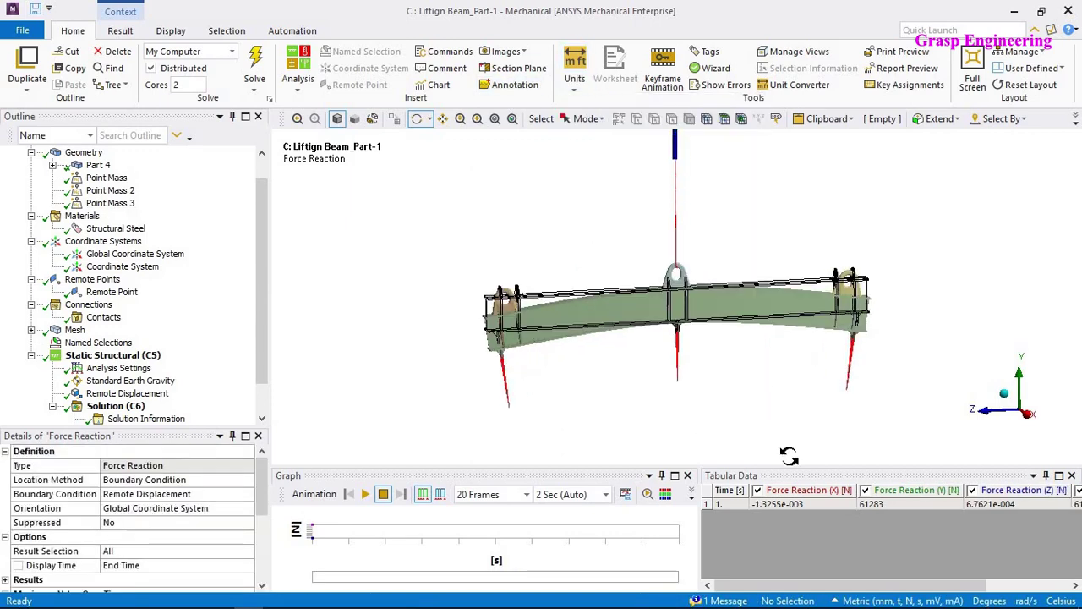
Check the force reaction's Y component and the beam part's details, then return to the Force Reaction result.
left_click(884, 506)
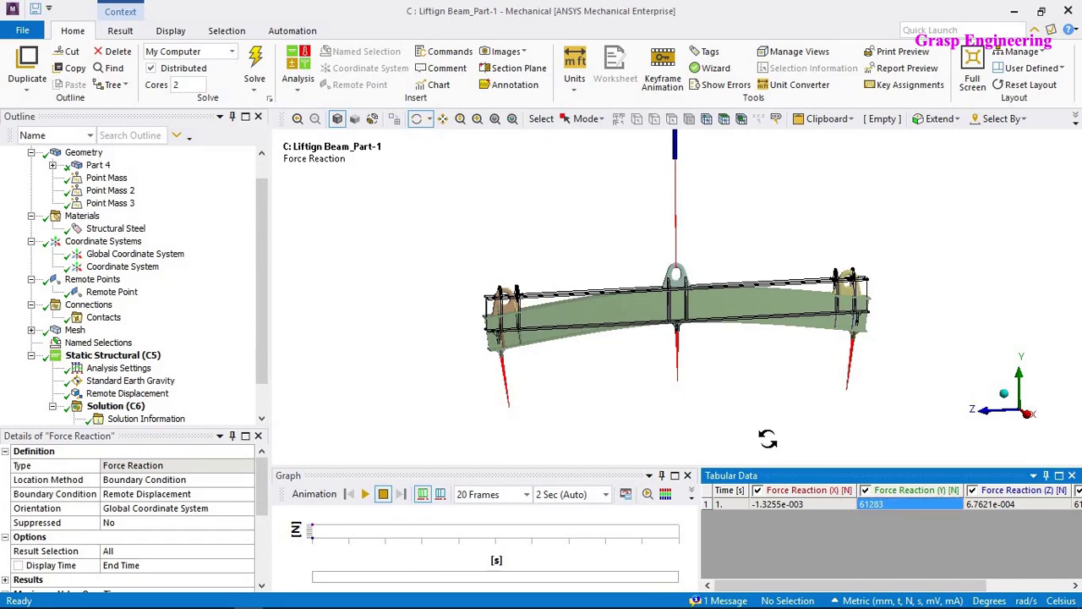
left_click(98, 167)
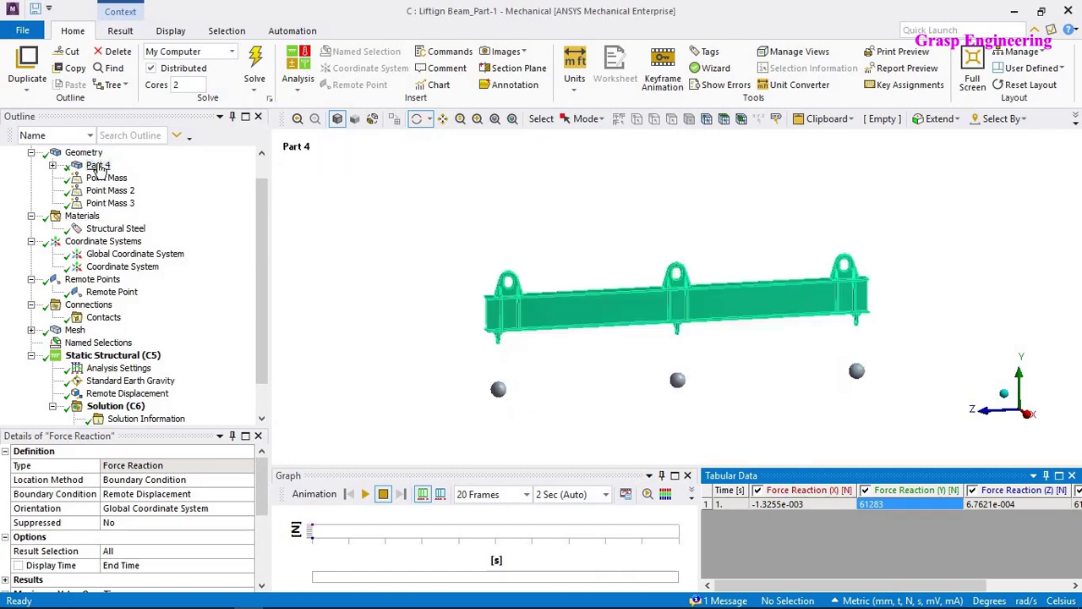
scroll(201, 372, "down", 1)
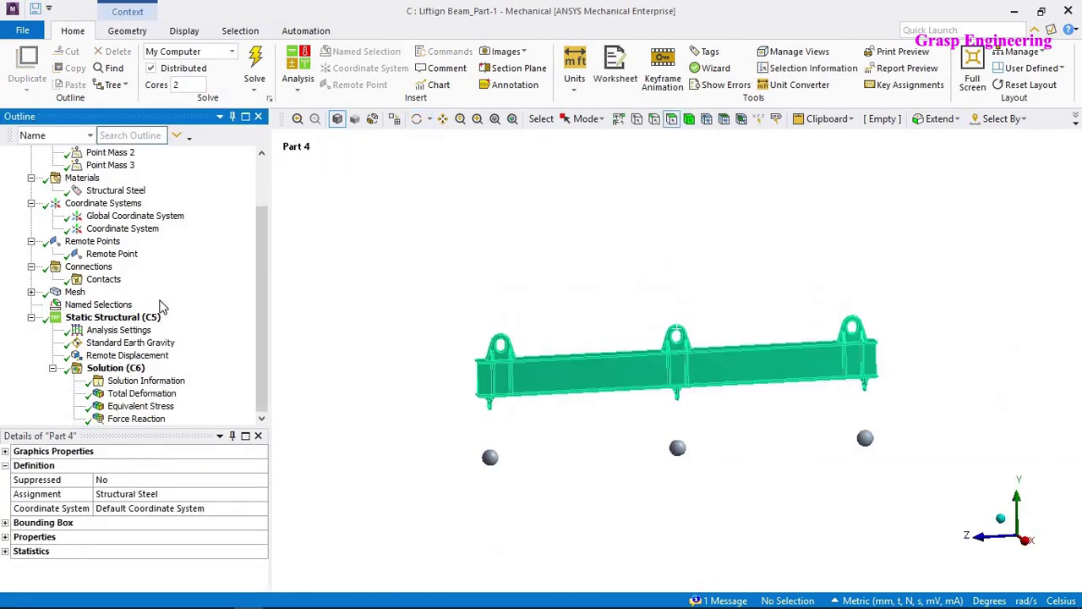
scroll(169, 388, "up", 1)
scroll(127, 372, "down", 1)
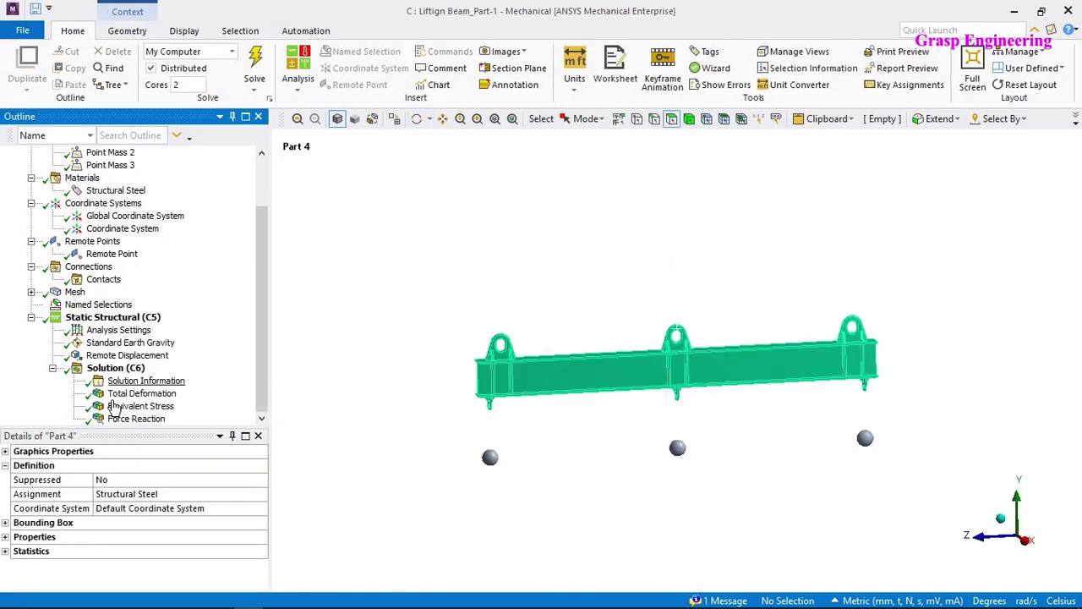
left_click(136, 419)
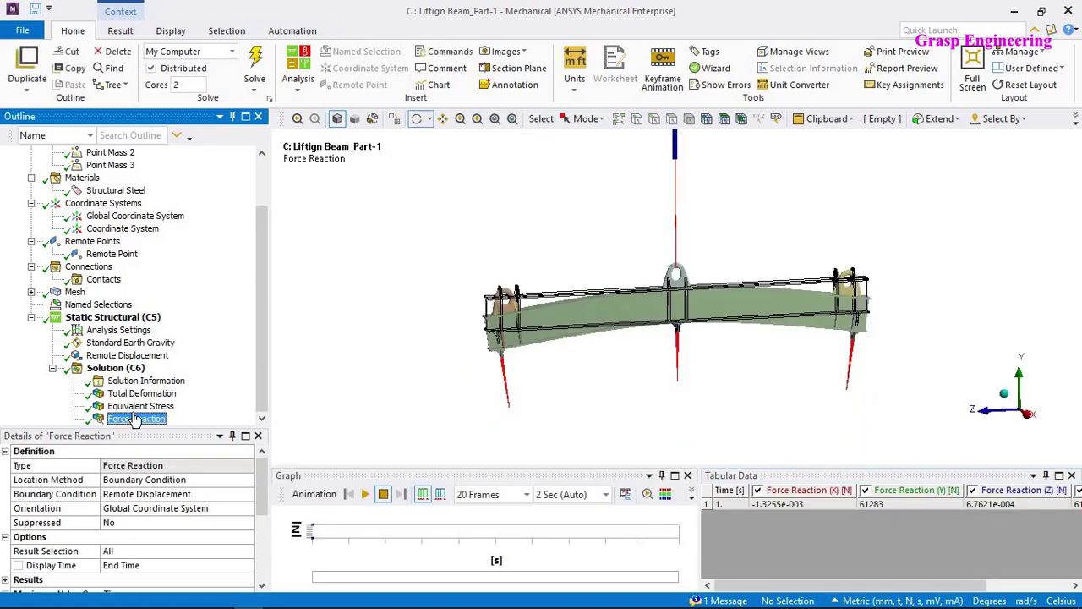
Display the Total Deformation result with the undeformed model overlaid instead of the undeformed wireframe.
left_click(141, 394)
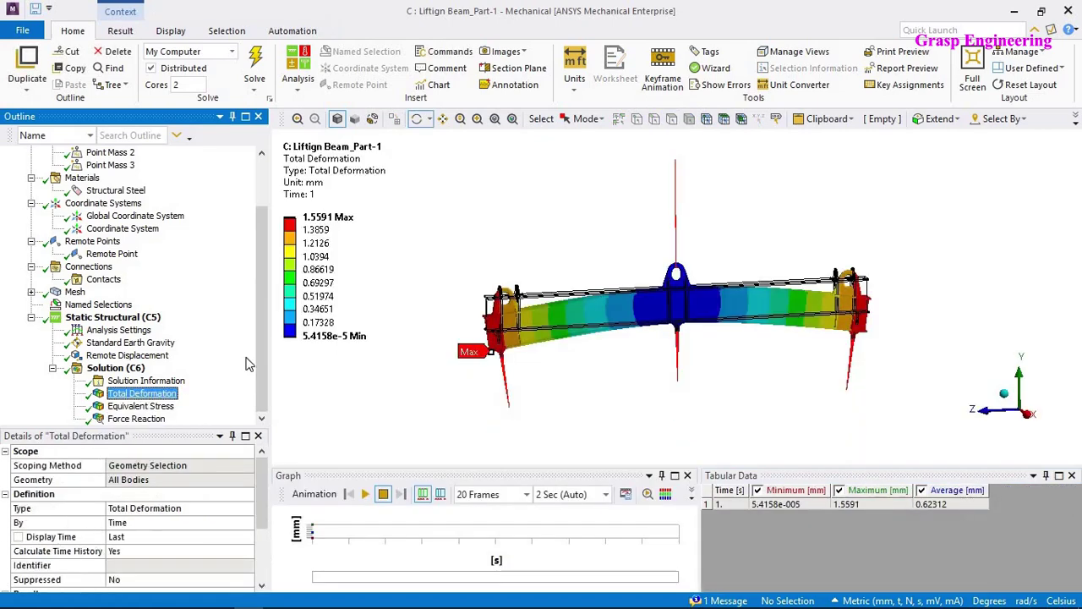
left_click(120, 30)
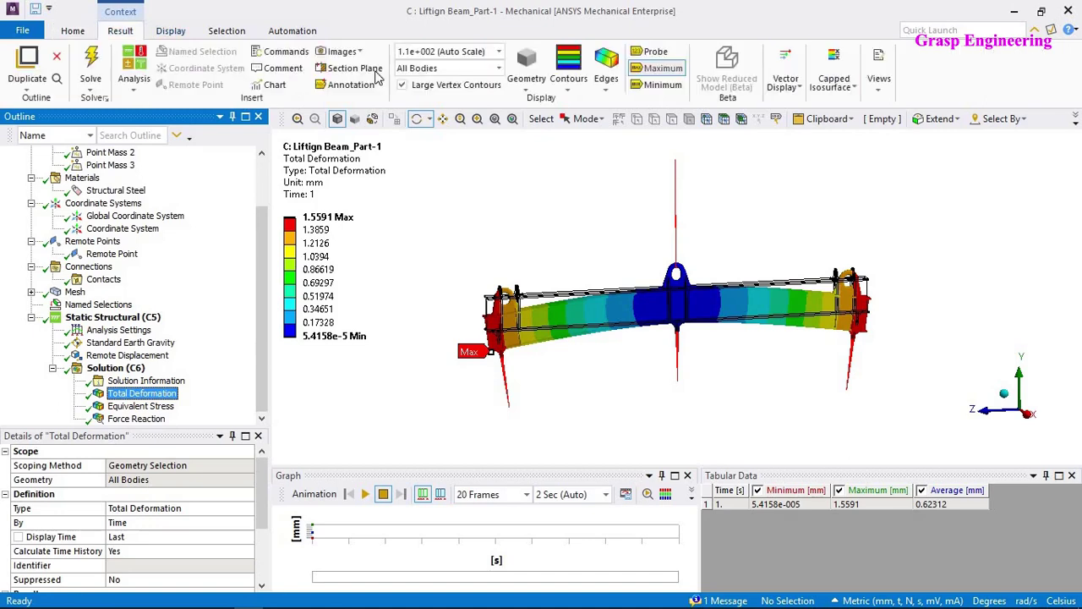
left_click(498, 53)
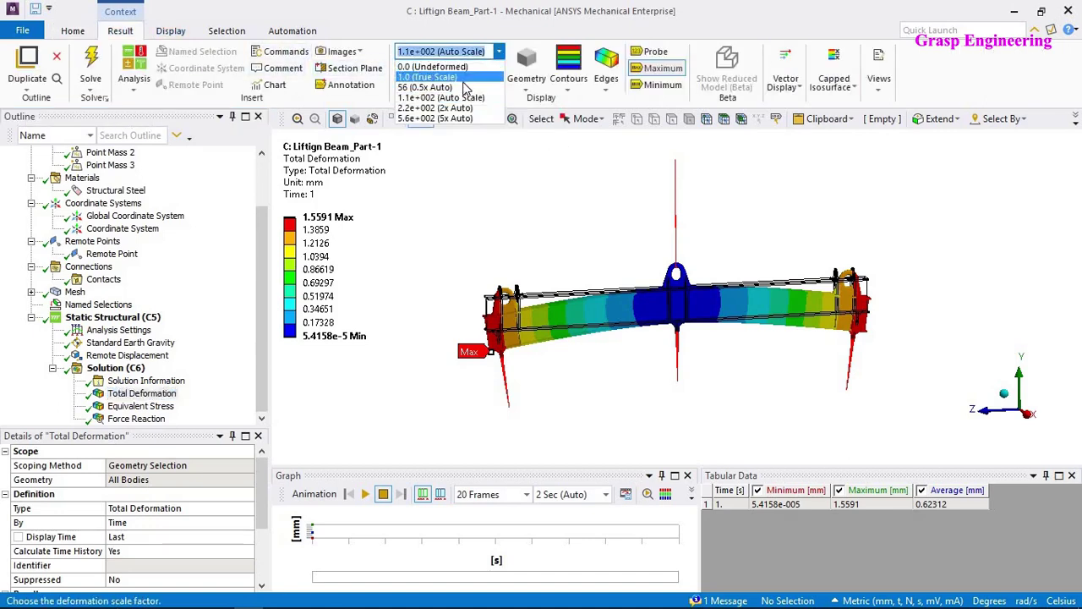
left_click(607, 245)
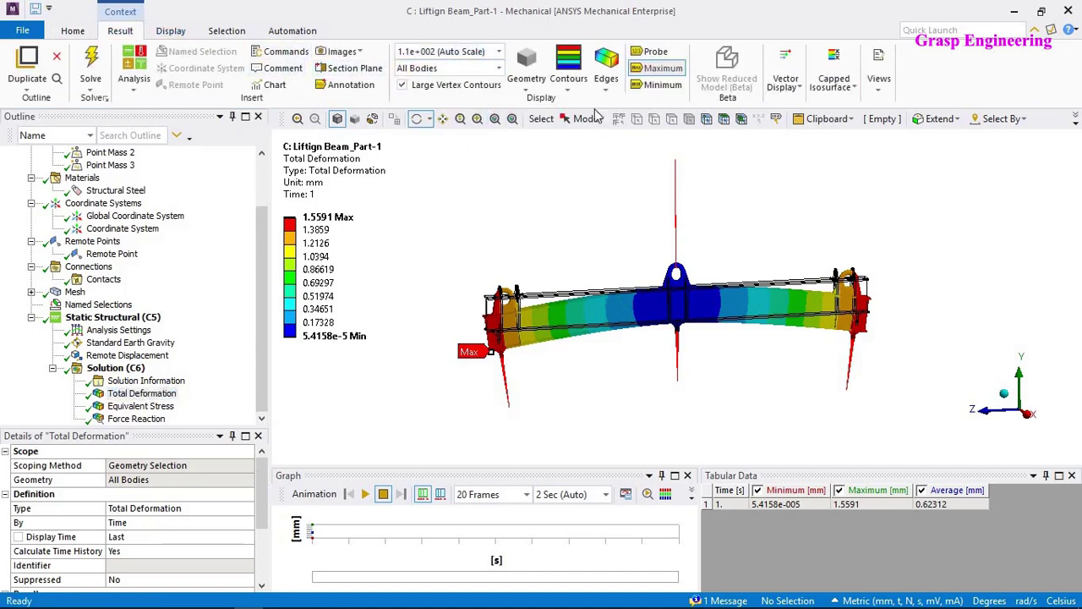
left_click(606, 83)
left_click(627, 102)
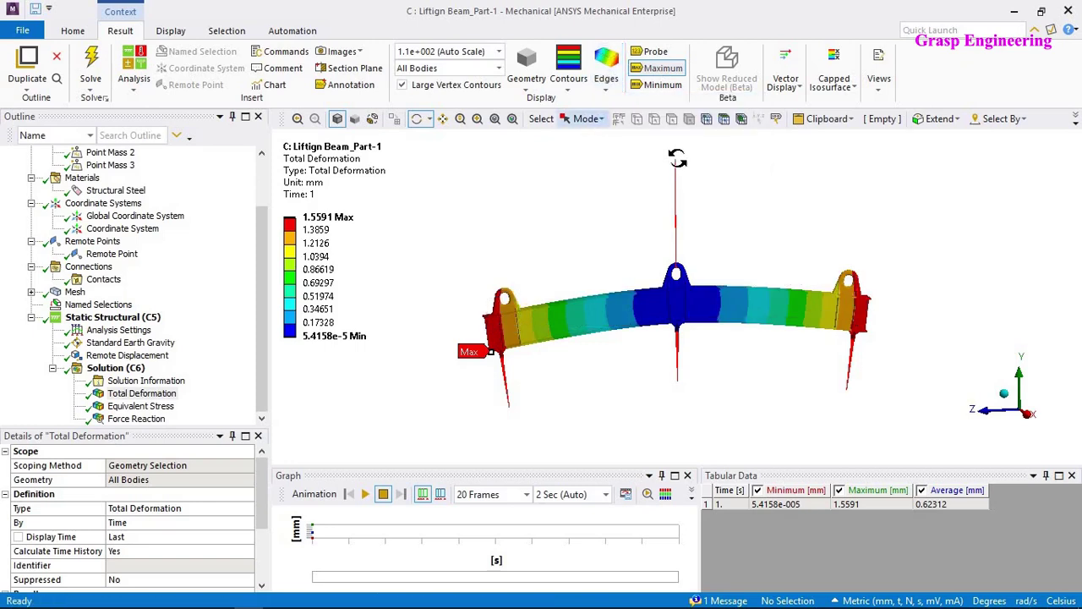
left_click(613, 79)
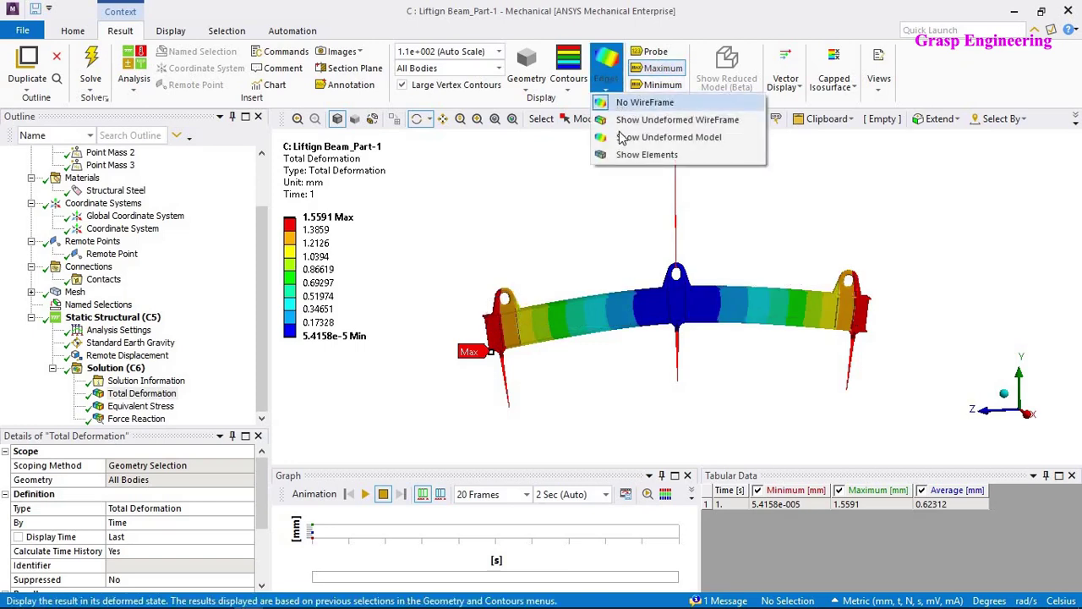
left_click(630, 138)
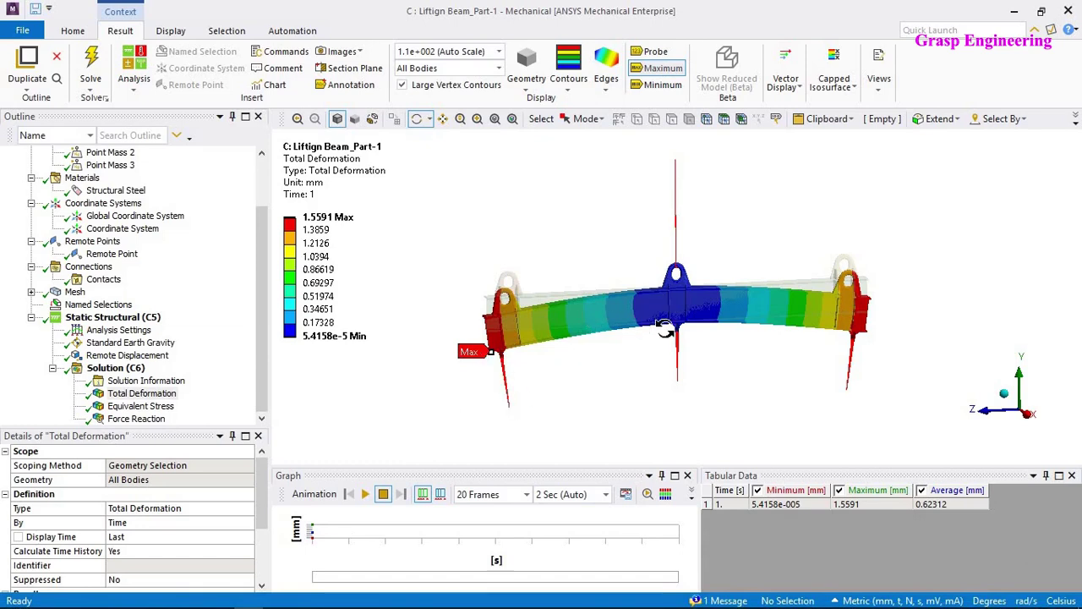
Examine the beam's deformed shape against the undeformed model from several angles and distances.
left_click_drag(663, 323, 667, 296)
scroll(691, 366, "up", 10)
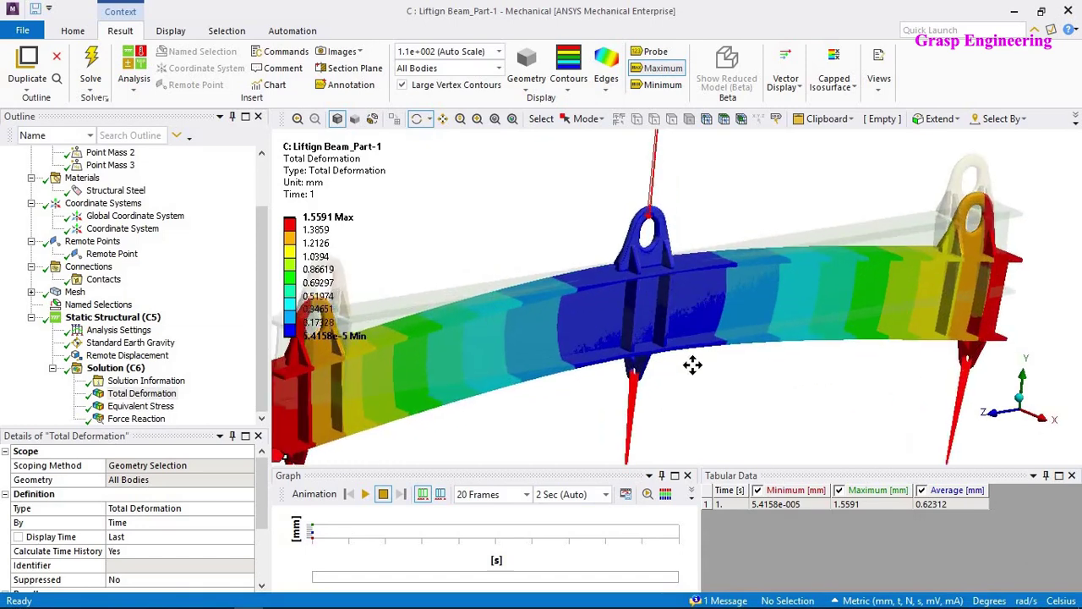
scroll(691, 368, "up", 2)
middle_click_drag(692, 369, 672, 541, "ctrl")
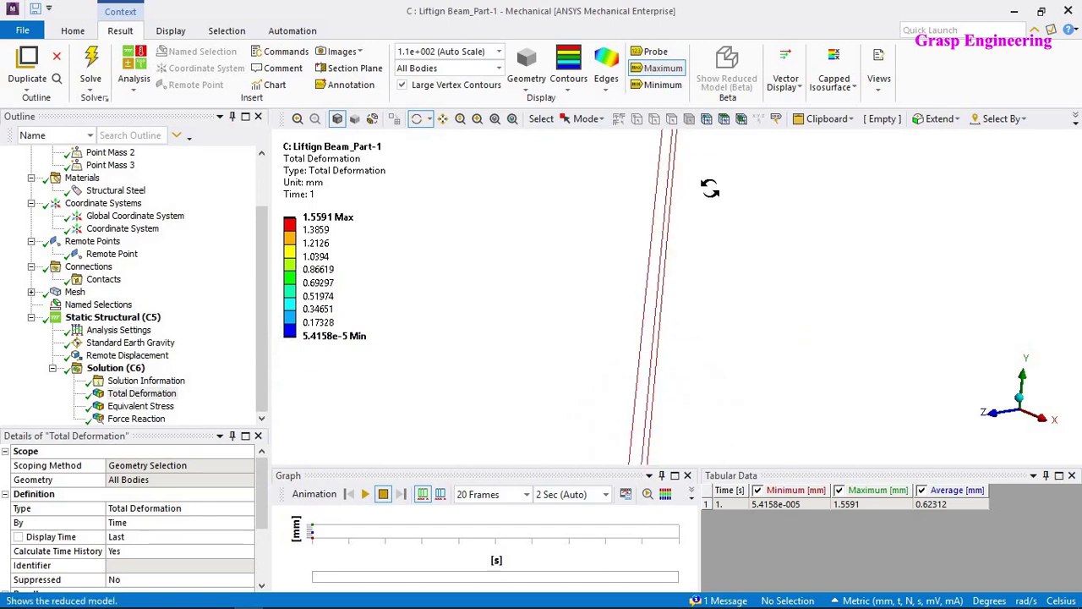
scroll(699, 222, "down", 3)
scroll(699, 221, "down", 8)
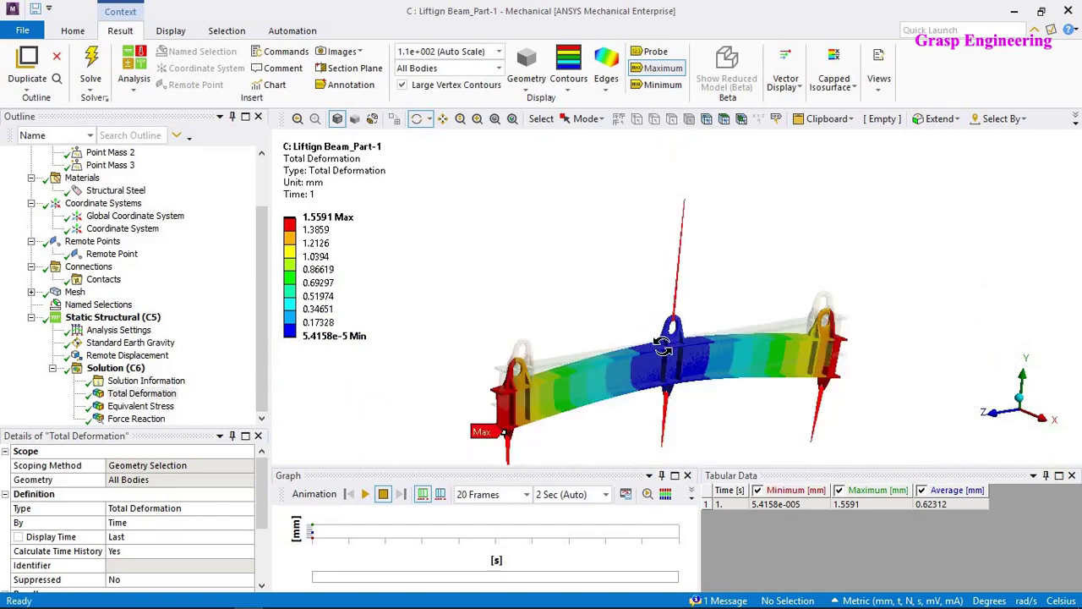
middle_click_drag(644, 386, 662, 309, "ctrl")
left_click_drag(662, 310, 622, 311)
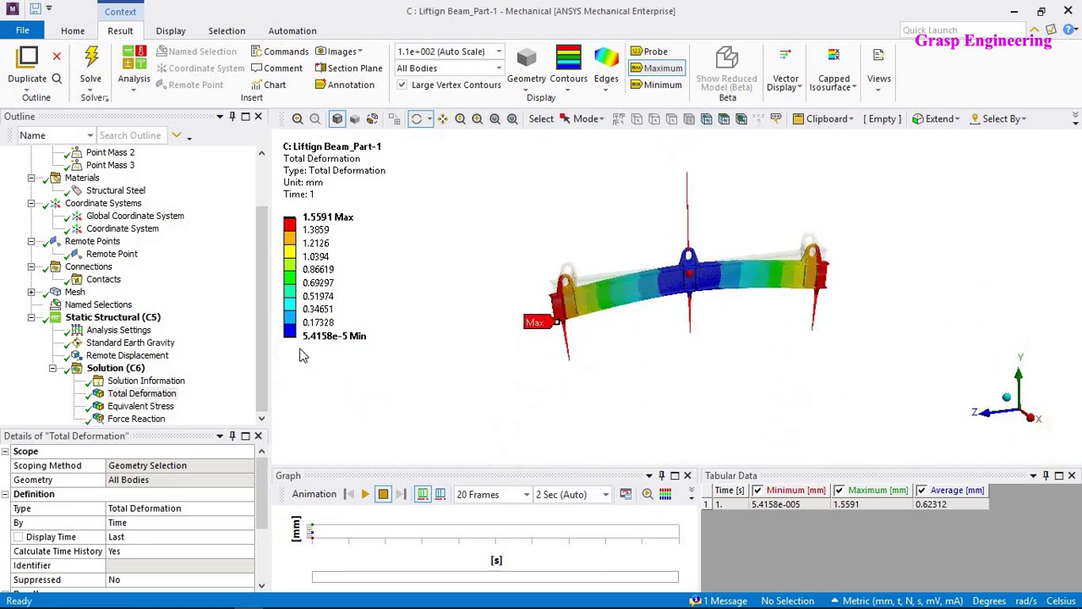
Review the Remote Displacement's details and the FE Connection Visibility settings in Solution Information.
left_click(120, 356)
left_click(146, 382)
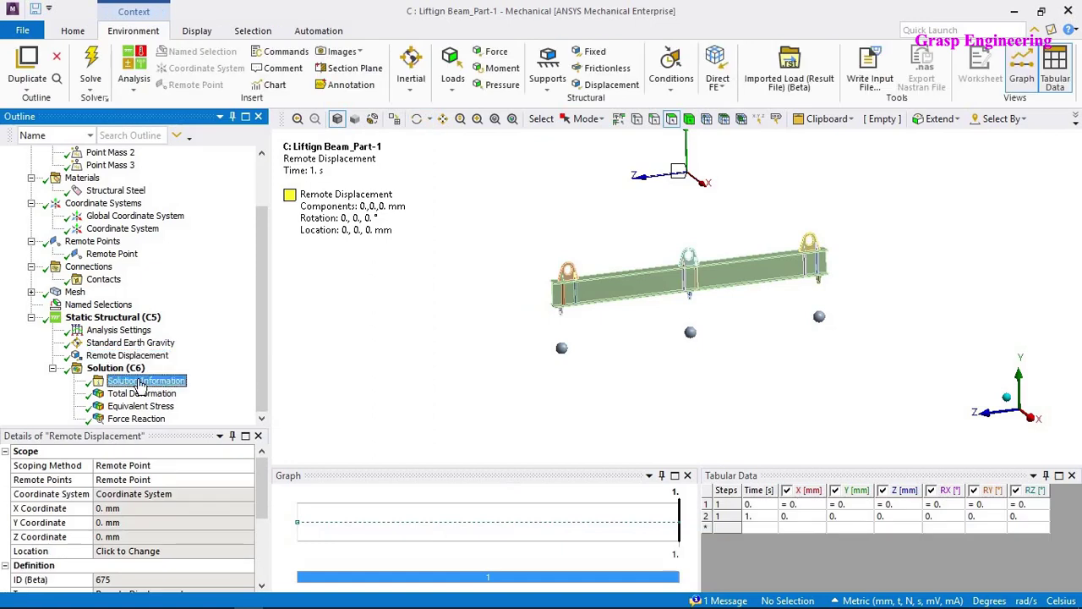
scroll(227, 498, "down", 2)
scroll(225, 492, "down", 1)
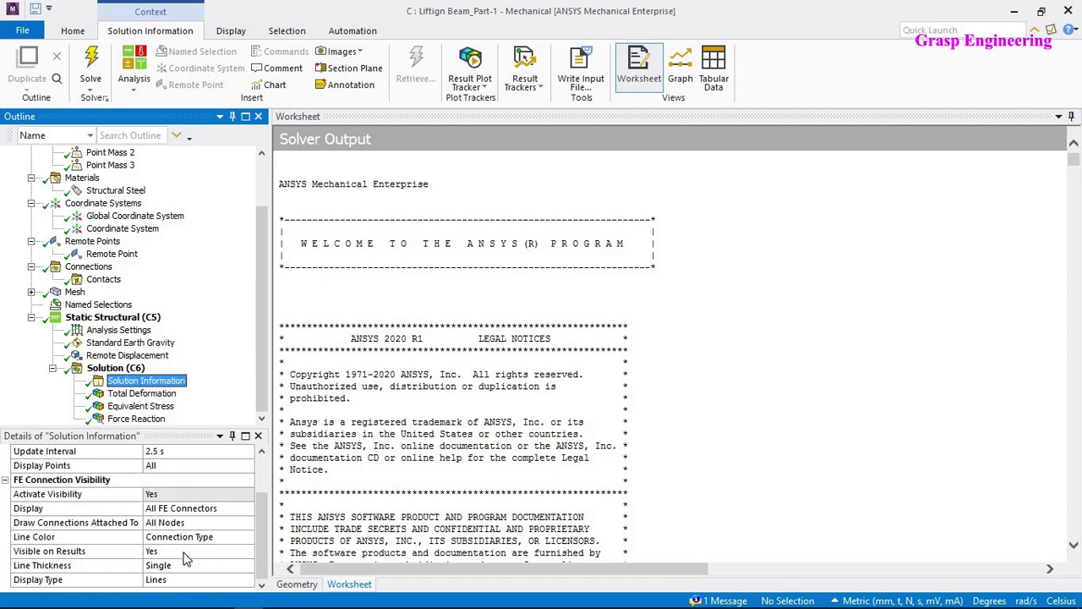
View the Total Deformation result along the +X axis, play its animation and pause it.
left_click(141, 394)
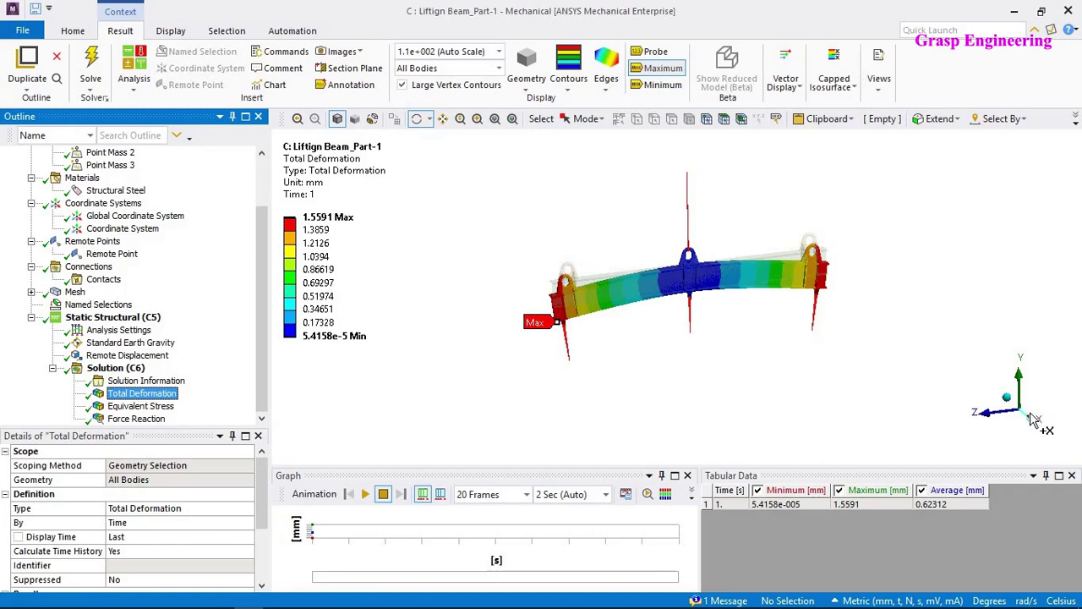
left_click(1038, 418)
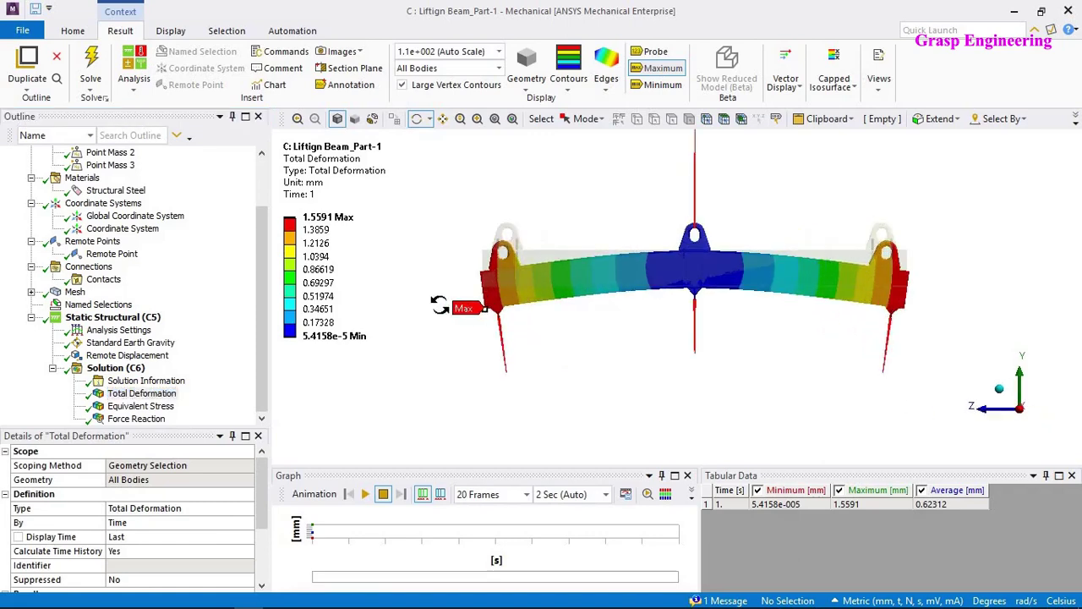
left_click(316, 230)
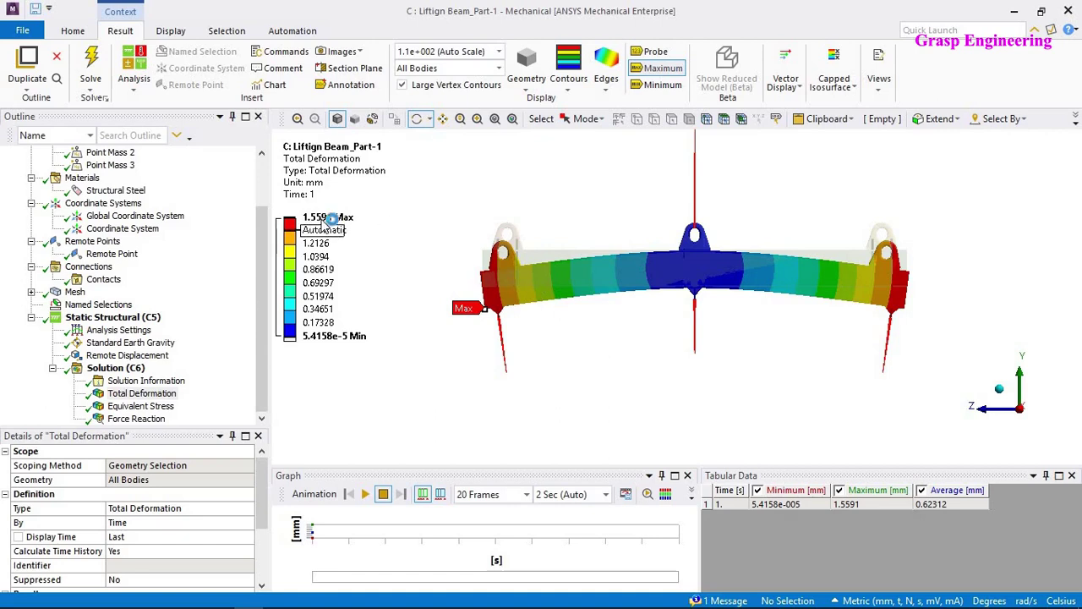
left_click(331, 218)
left_click(404, 443)
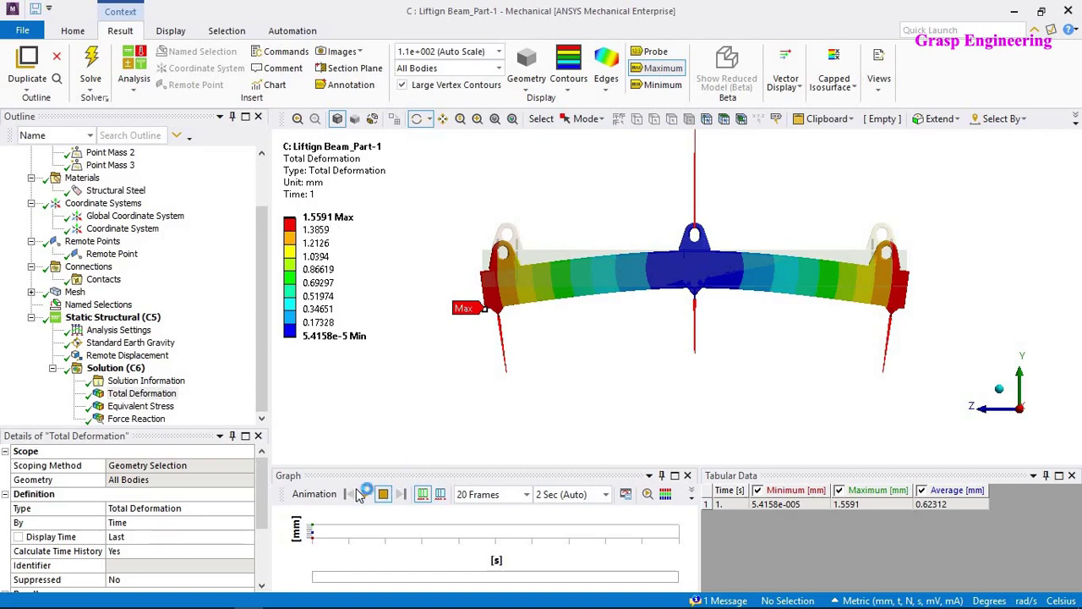
left_click(366, 494)
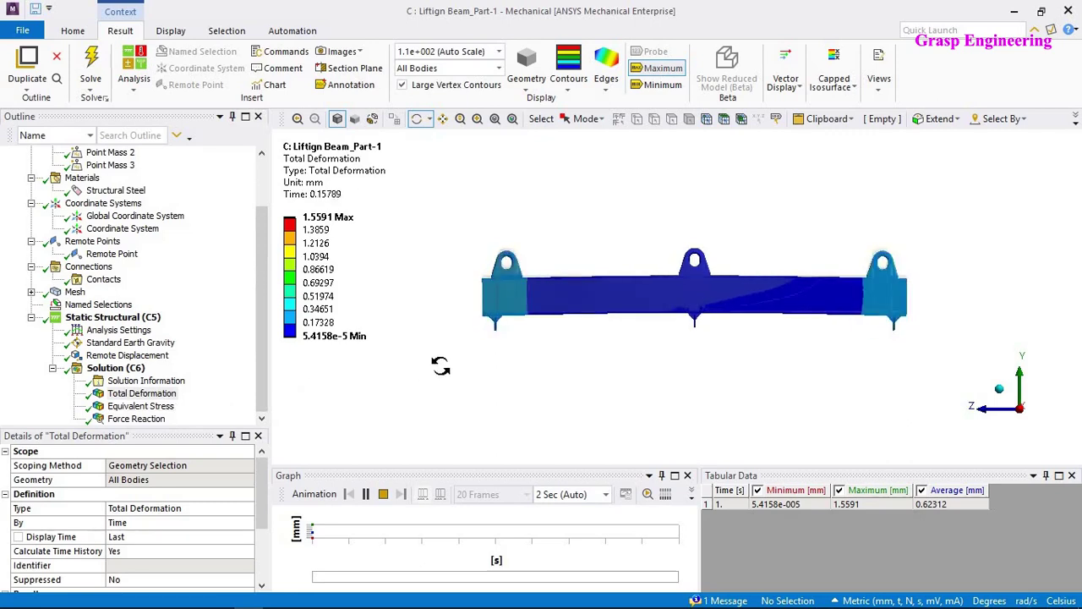
left_click(368, 496)
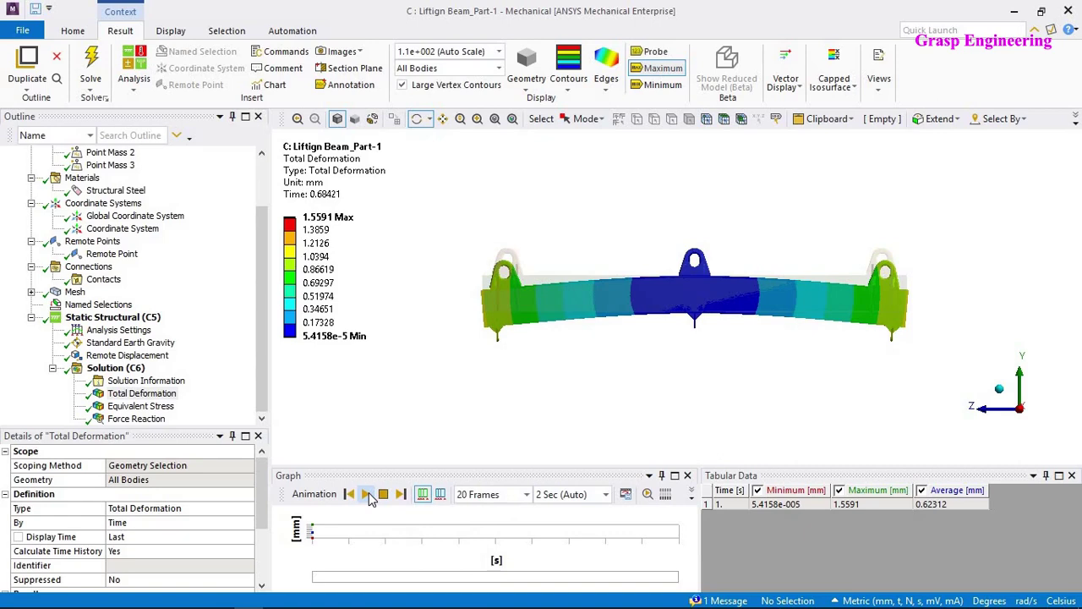
Show the Equivalent Stress result at 1.0 (True Scale) with No WireFrame edges.
left_click(135, 407)
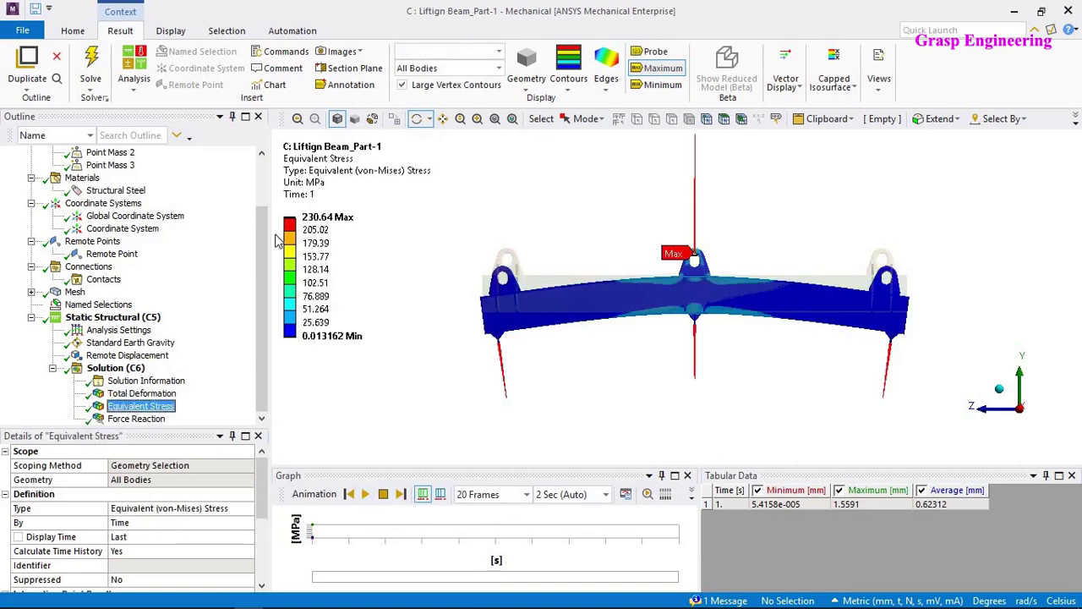
left_click(169, 32)
left_click(120, 31)
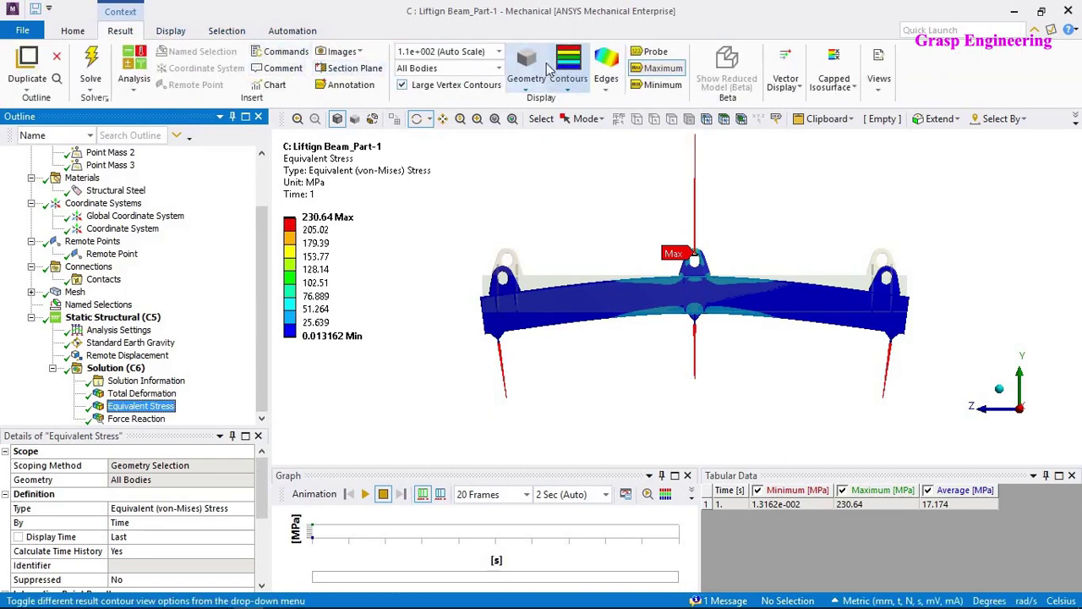
left_click(473, 52)
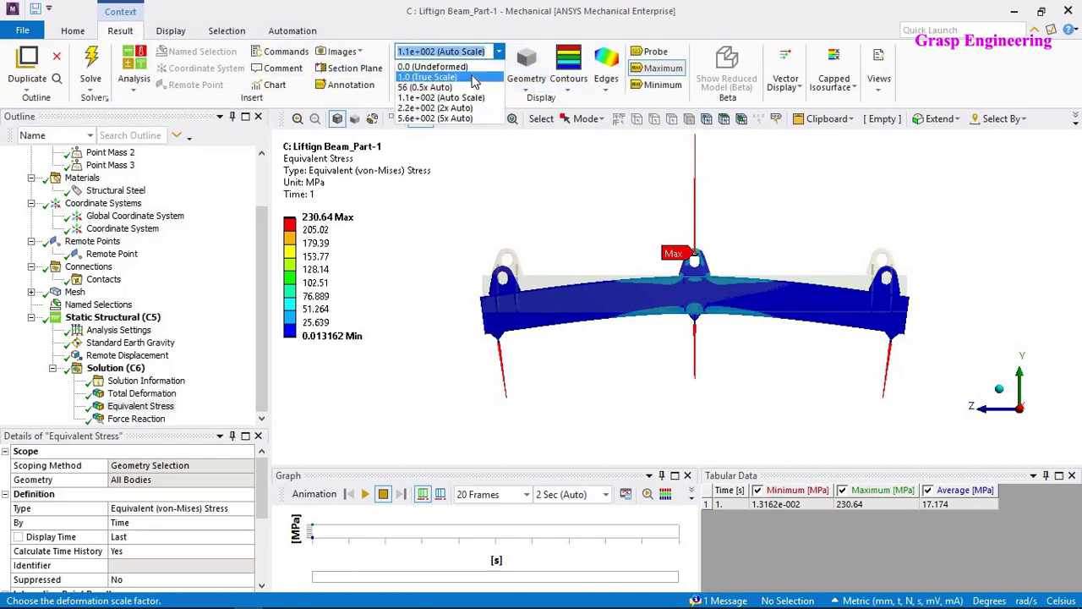
left_click(472, 78)
left_click(606, 78)
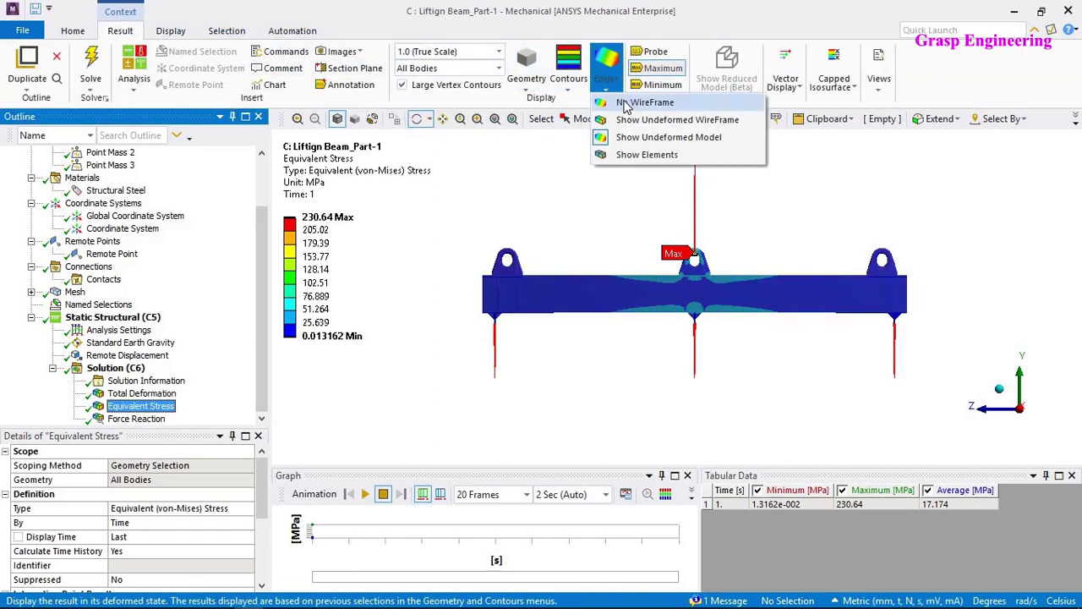
left_click(627, 104)
left_click_drag(596, 385, 623, 385)
Switch the Equivalent Stress legend to a custom range and set the lower limit of its red band to 150 MPa.
right_click(326, 159)
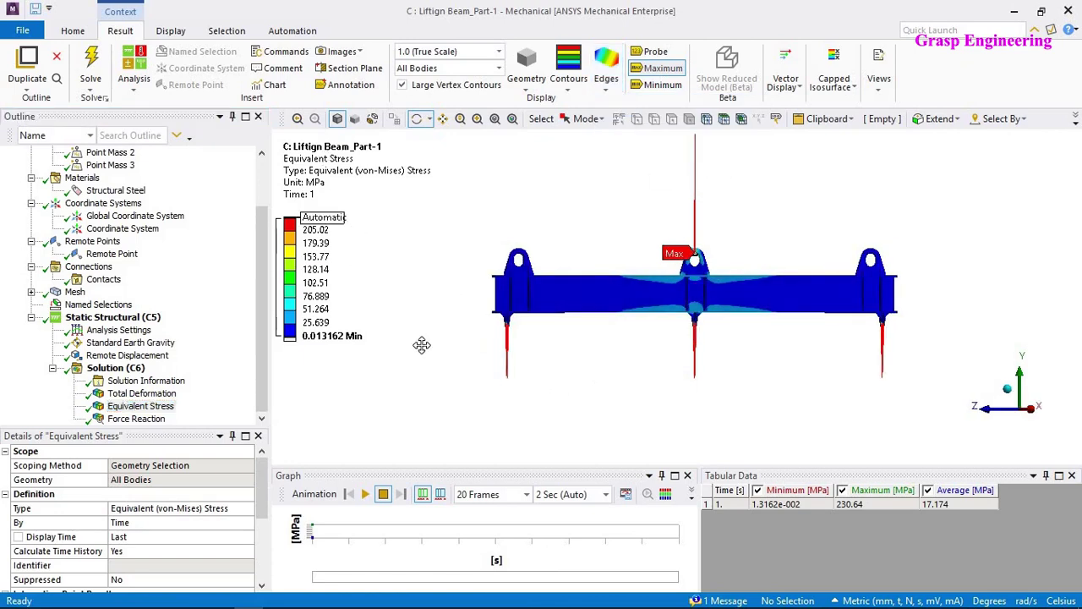
left_click(405, 435)
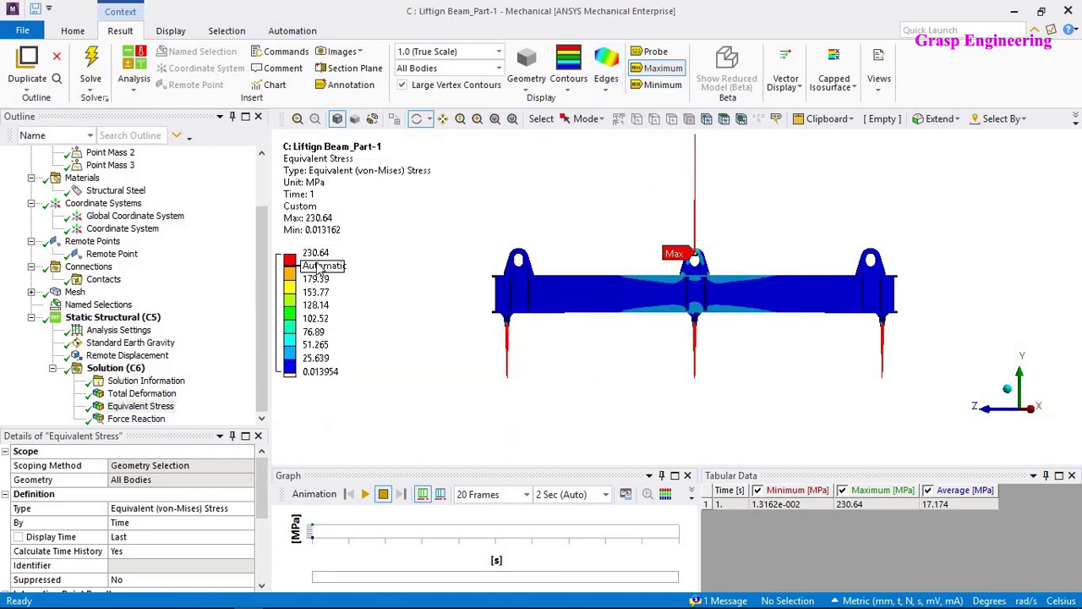
scroll(616, 313, "up", 4)
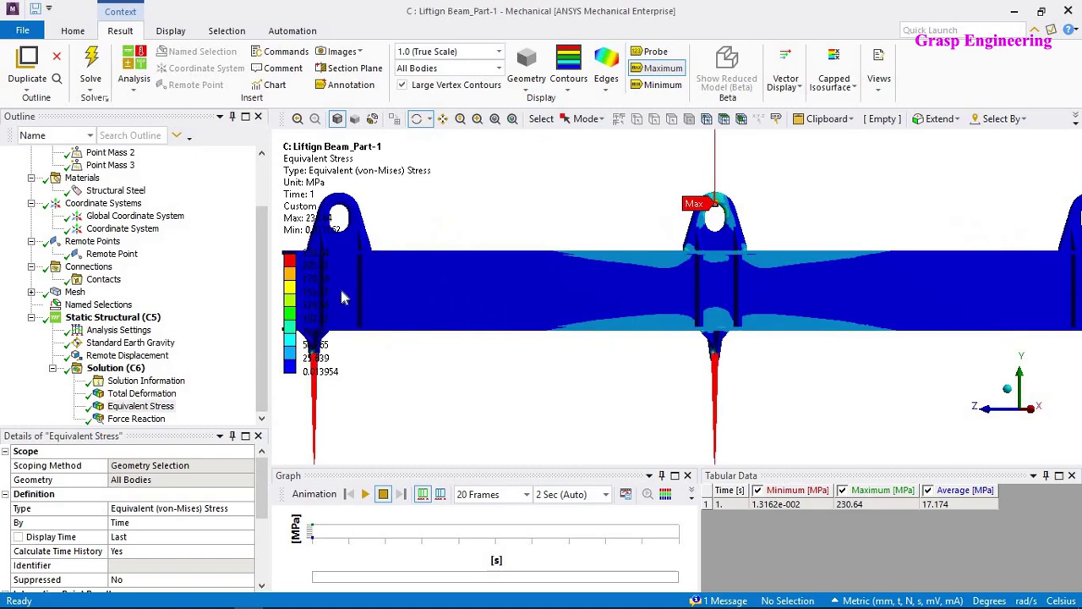
scroll(342, 297, "down", 3)
left_click(321, 267)
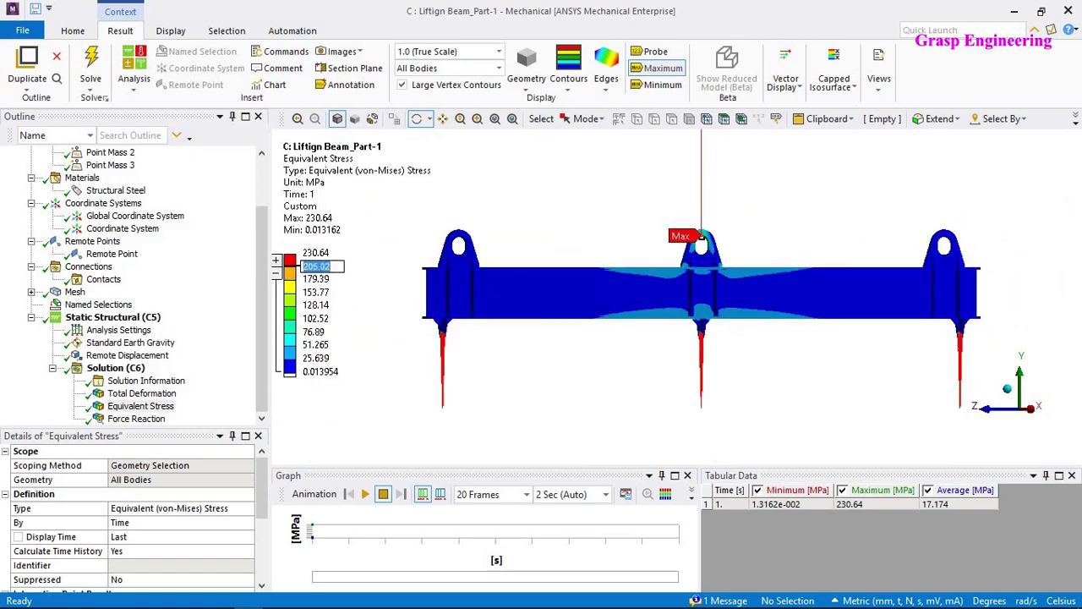
type("150")
key("Return")
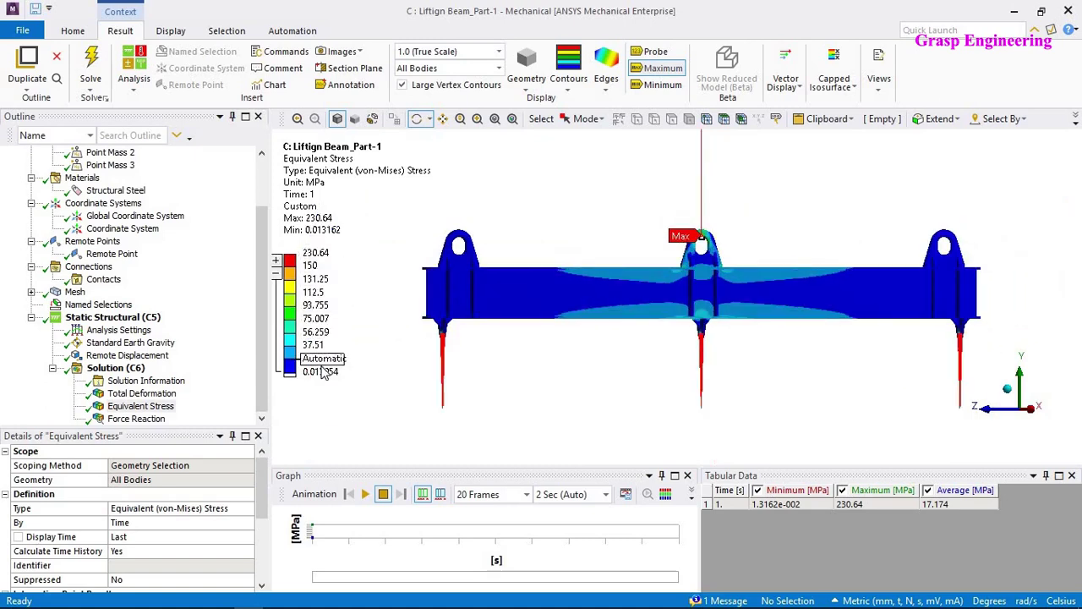
Set the upper limit of the stress legend's lowest band to 10 MPa and view the beam's middle up close.
left_click(323, 359)
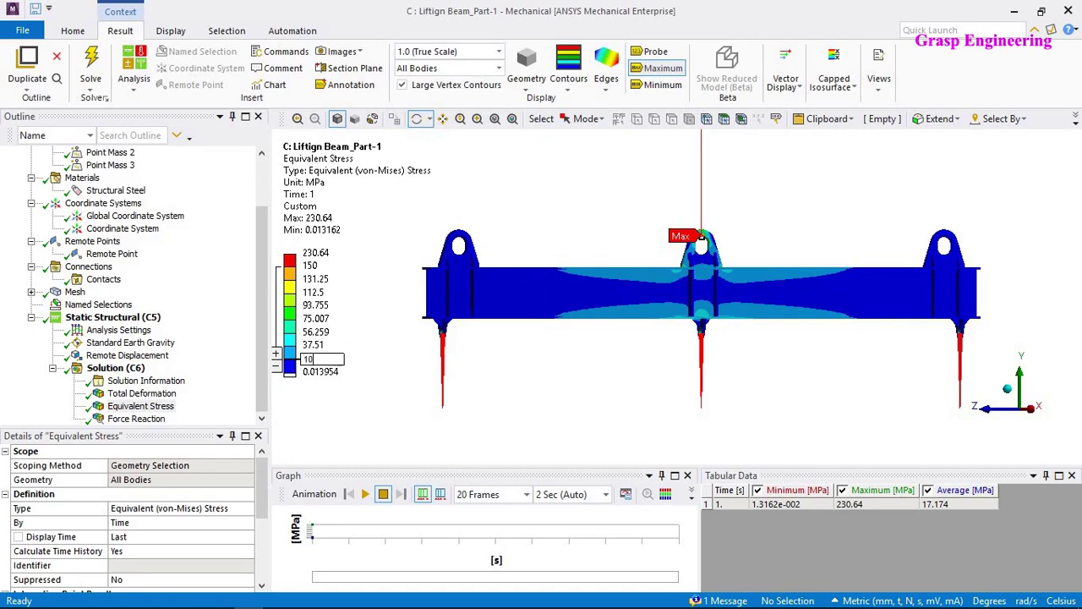
type("10")
key("Return")
scroll(804, 286, "up", 5)
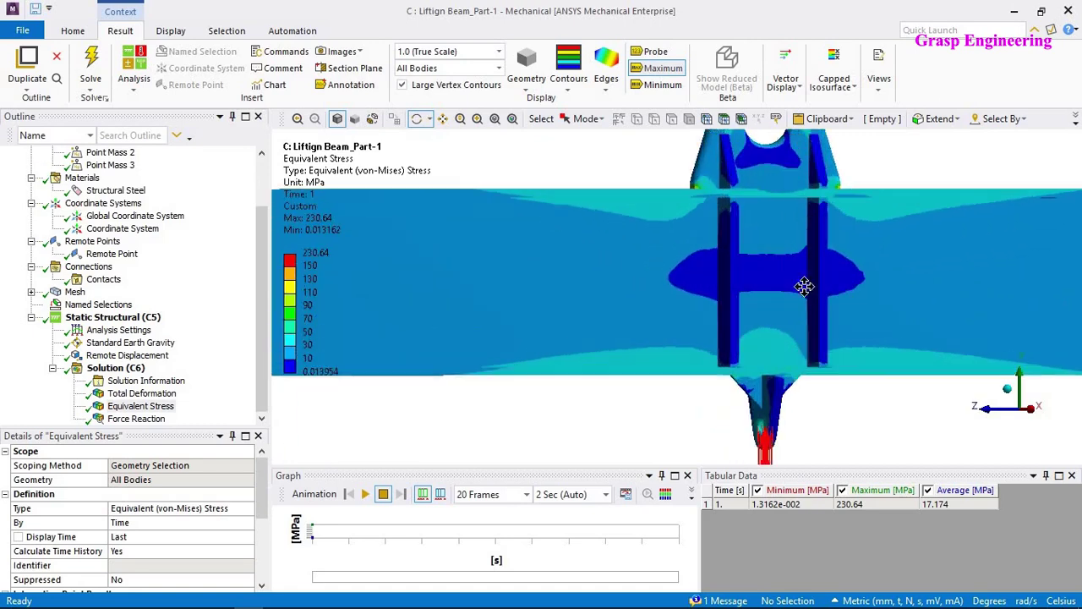
Probe the equivalent stress at four points on the high-stress inner sides of the central lug's hole.
left_click_drag(804, 285, 598, 289)
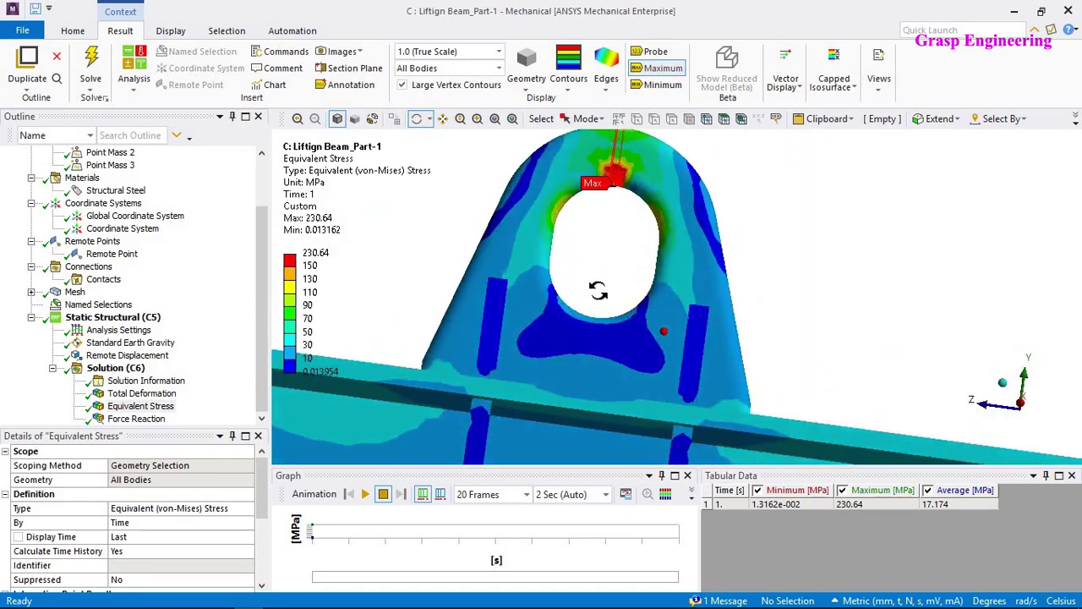
middle_click_drag(735, 301, 689, 406, "ctrl")
middle_click_drag(688, 405, 680, 284, "shift")
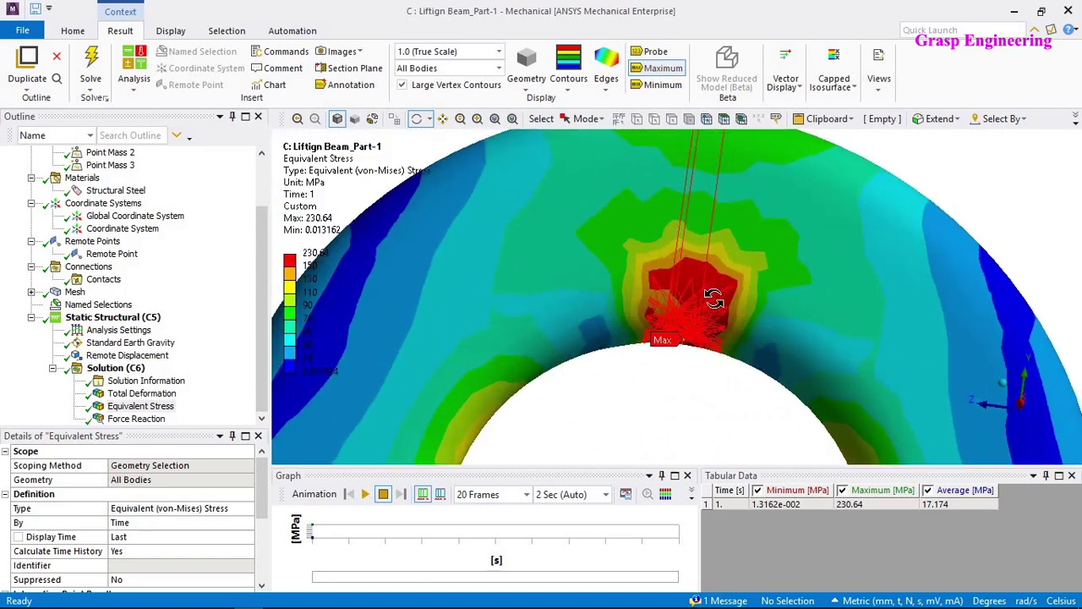
scroll(713, 298, "down", 5)
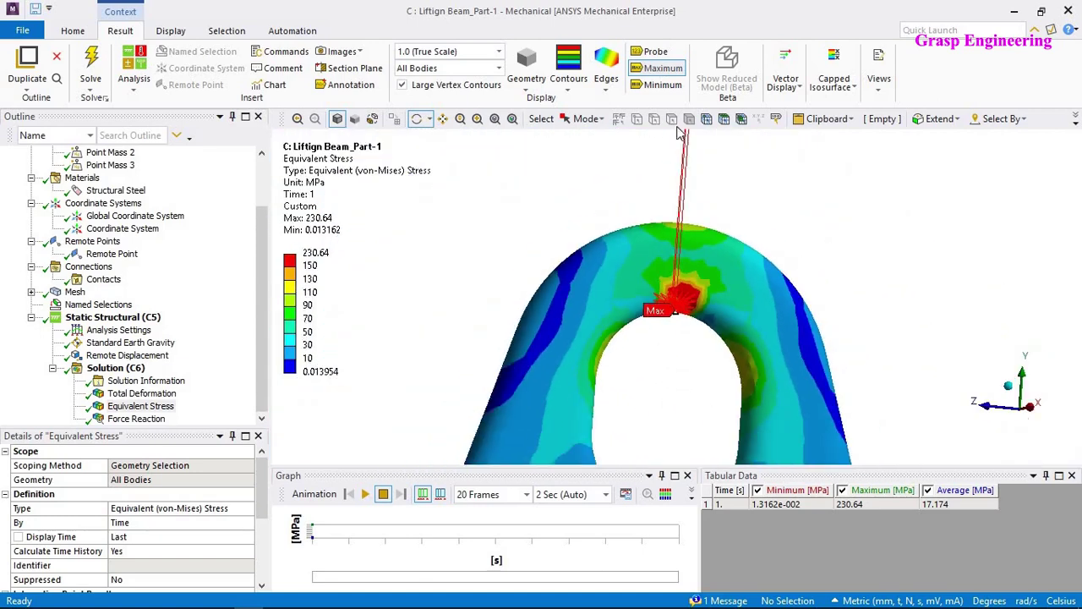
left_click(649, 51)
middle_click_drag(724, 384, 772, 285, "ctrl")
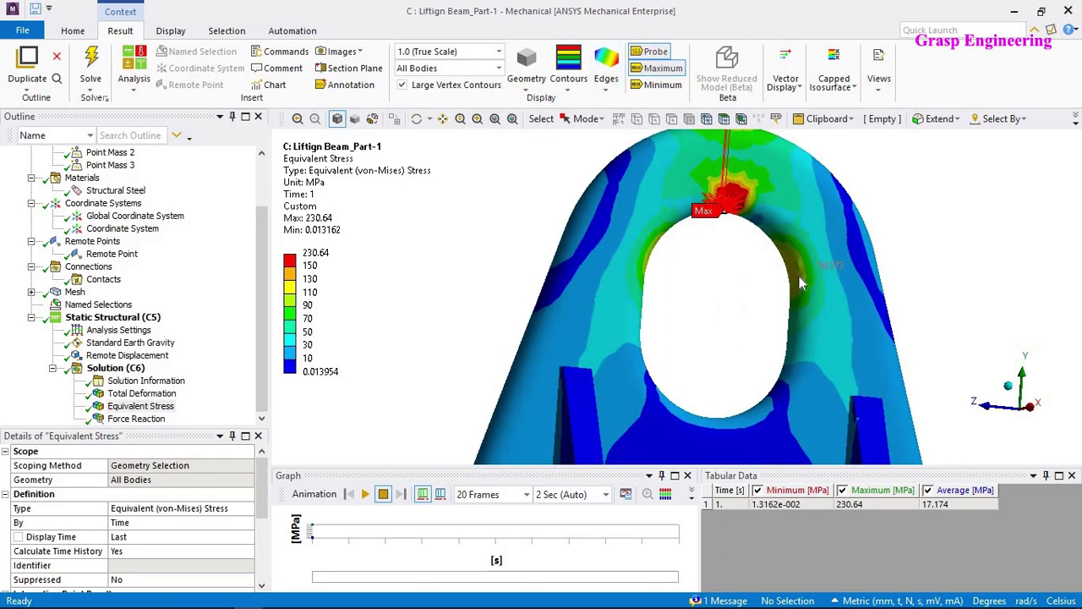
left_click(793, 285)
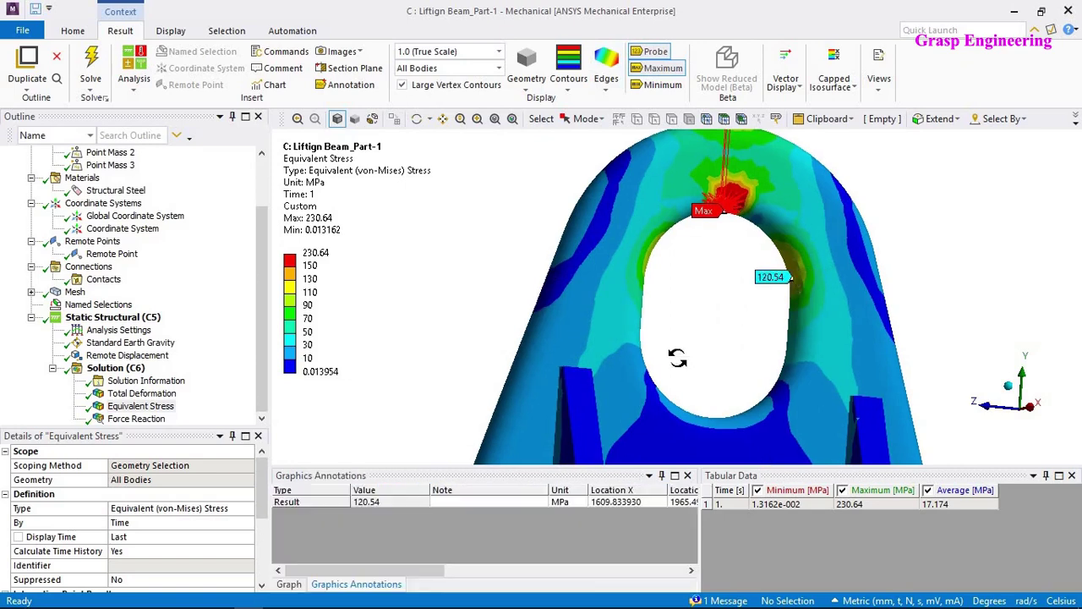
mouse_move(793, 285)
middle_mouse_down()
mouse_move(558, 338)
mouse_move(656, 315)
mouse_move(668, 330)
mouse_move(757, 328)
mouse_move(689, 315)
middle_mouse_up()
left_click(646, 318)
left_click(690, 311)
middle_click_drag(832, 327, 718, 309)
left_click(705, 305)
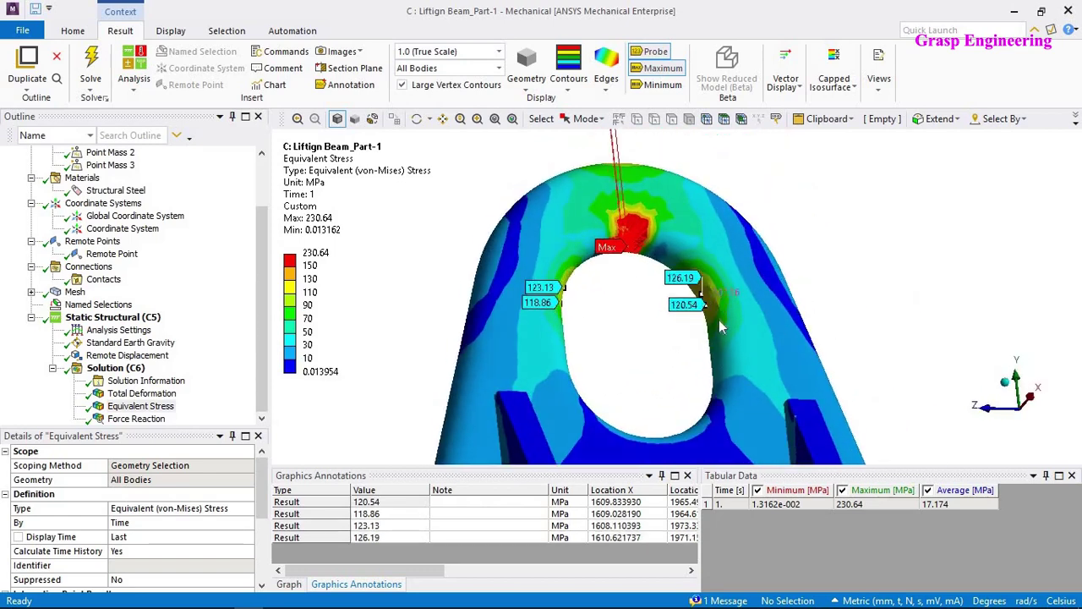
Probe the equivalent stress at both ends of the central lug's base where it meets the beam's upper flange.
scroll(681, 271, "down", 5)
scroll(676, 259, "down", 3)
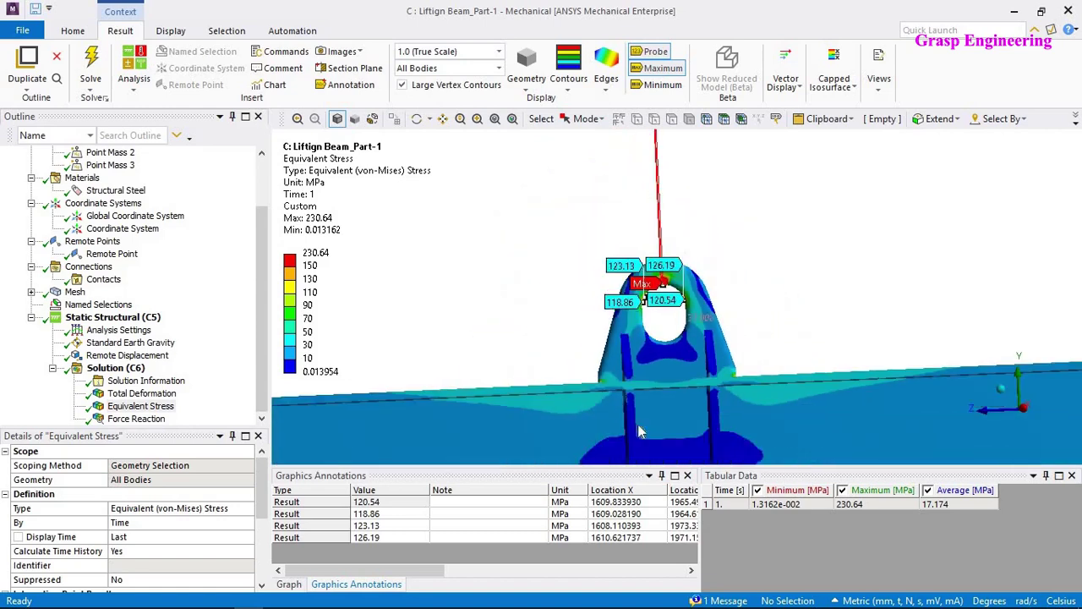
middle_click_drag(637, 421, 696, 357, "ctrl")
scroll(627, 276, "up", 4)
scroll(627, 275, "up", 3)
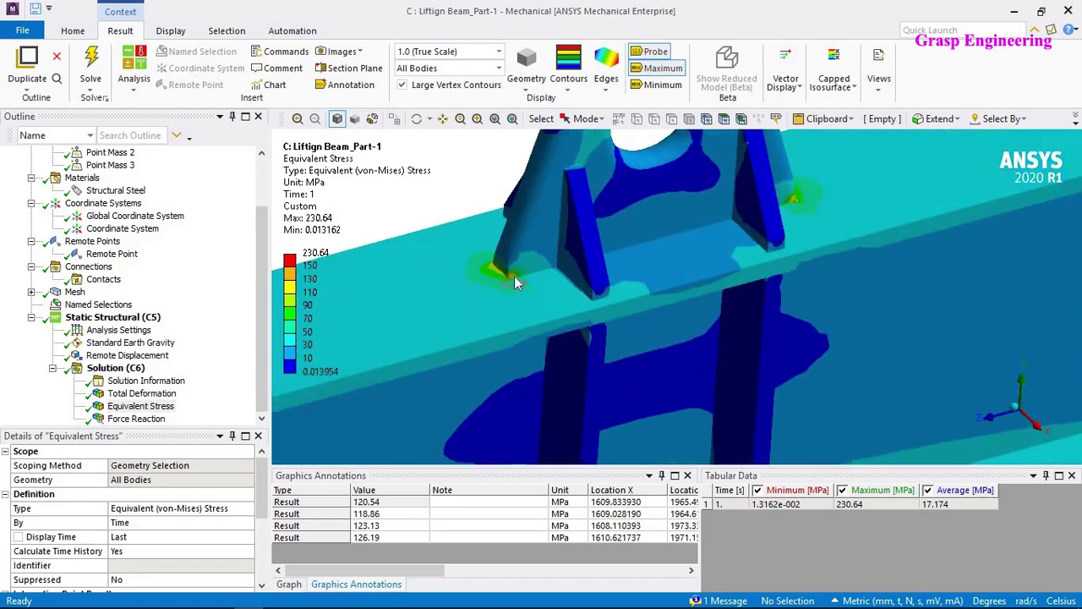
left_click(496, 268)
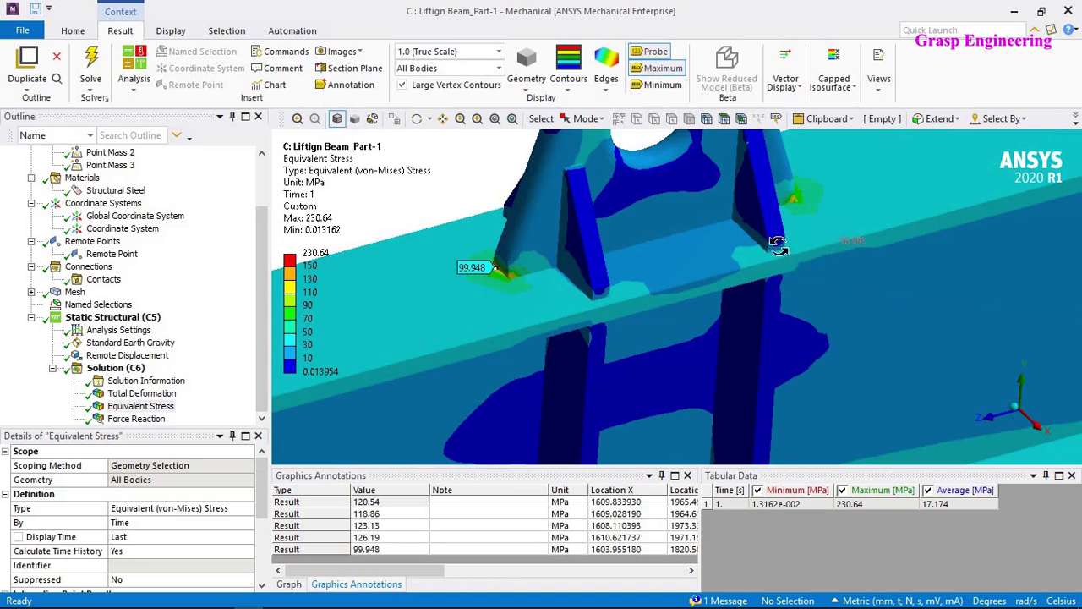
middle_click_drag(787, 254, 865, 172)
left_click(865, 167)
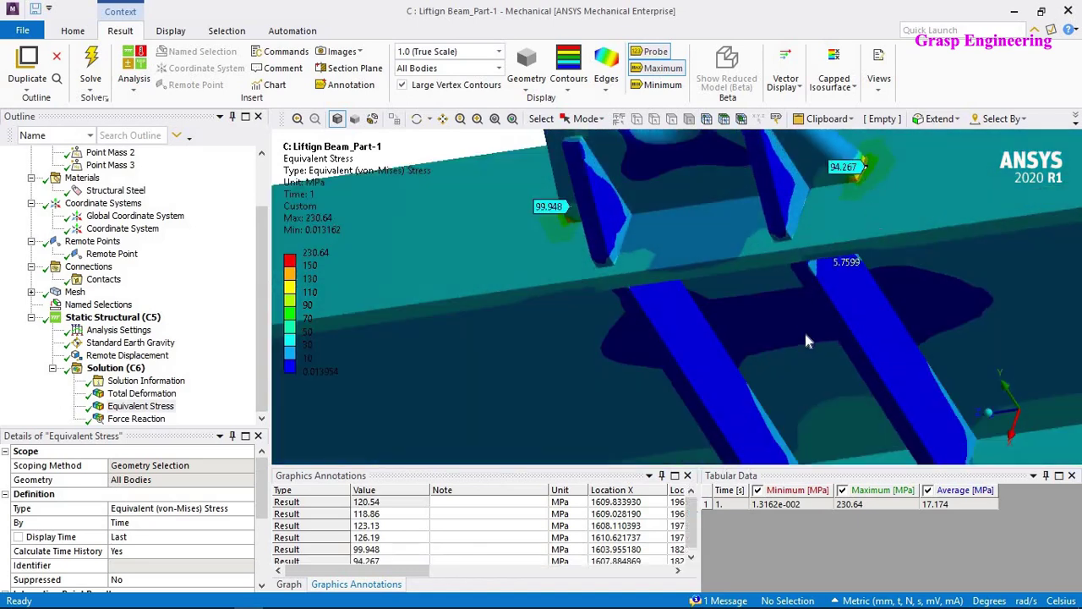
Examine the equivalent stress distribution over the whole beam and around the central lug's hole.
scroll(804, 330, "down", 5)
scroll(562, 333, "down", 3)
middle_click_drag(555, 319, 656, 372)
scroll(657, 372, "up", 2)
middle_click_drag(709, 333, 657, 384, "ctrl")
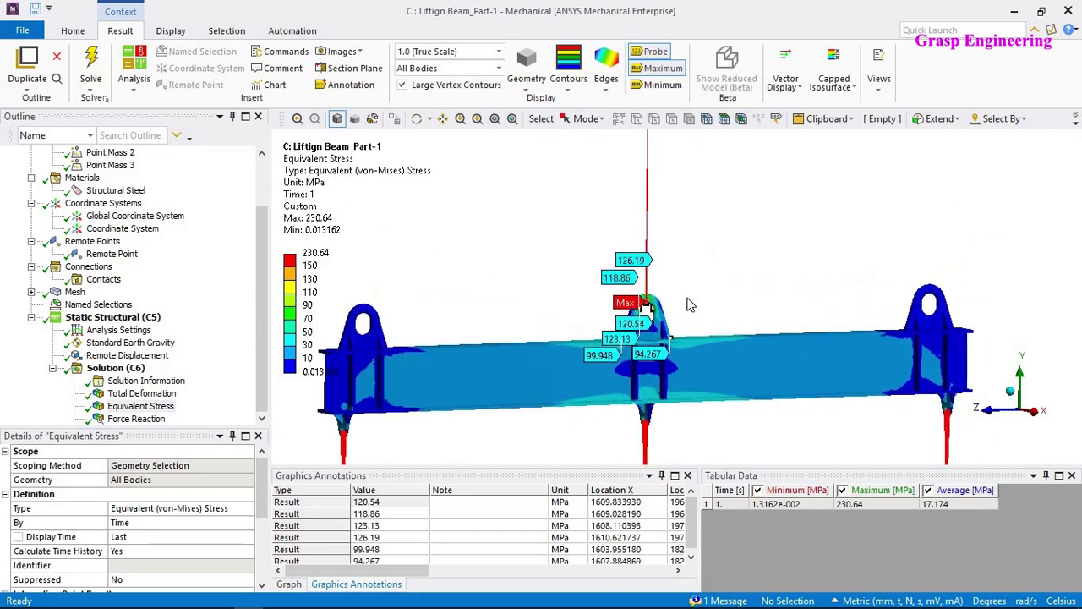
middle_click_drag(689, 306, 599, 345)
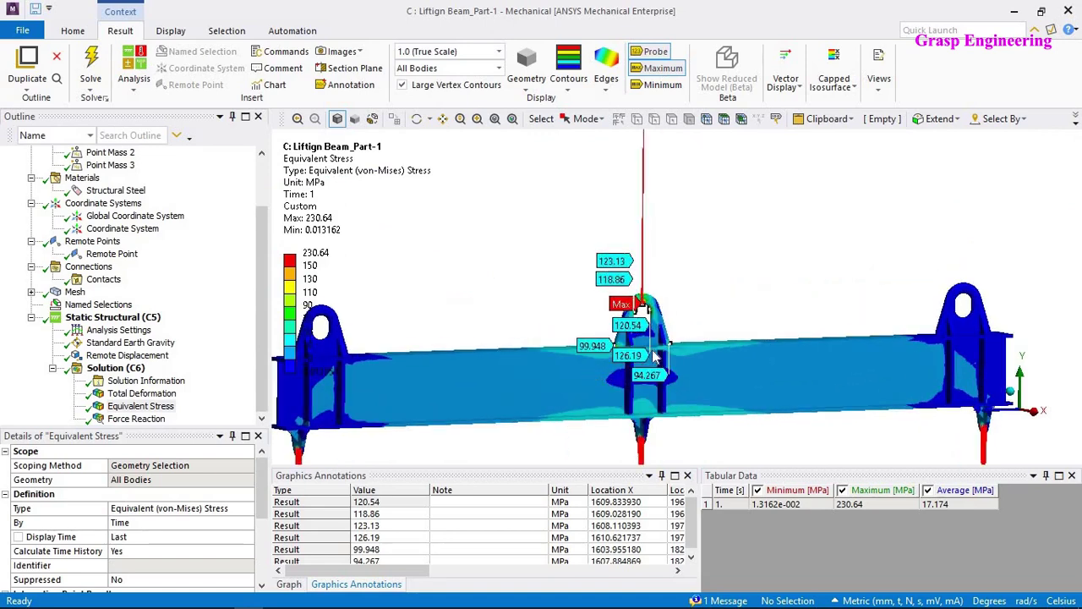
middle_click_drag(676, 381, 596, 394)
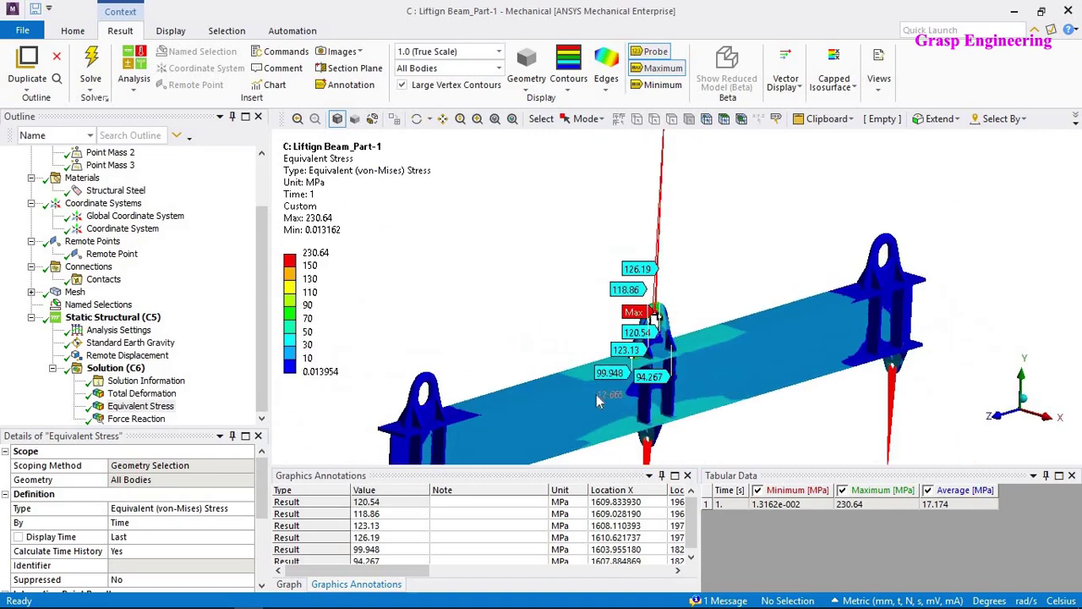
scroll(631, 387, "up", 4)
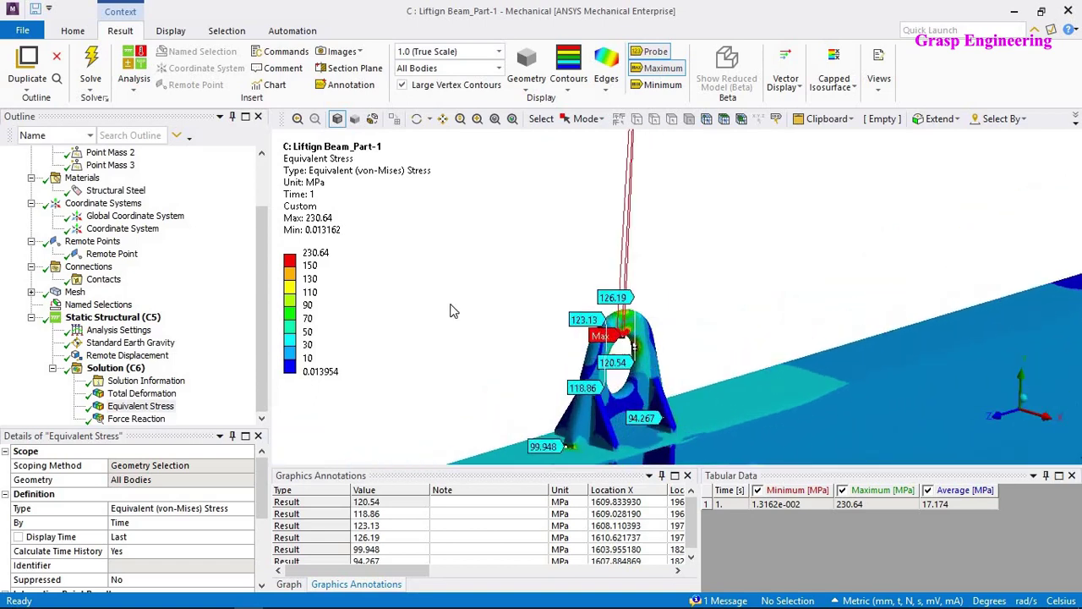
scroll(509, 345, "down", 3)
scroll(511, 338, "down", 3)
scroll(627, 315, "up", 5)
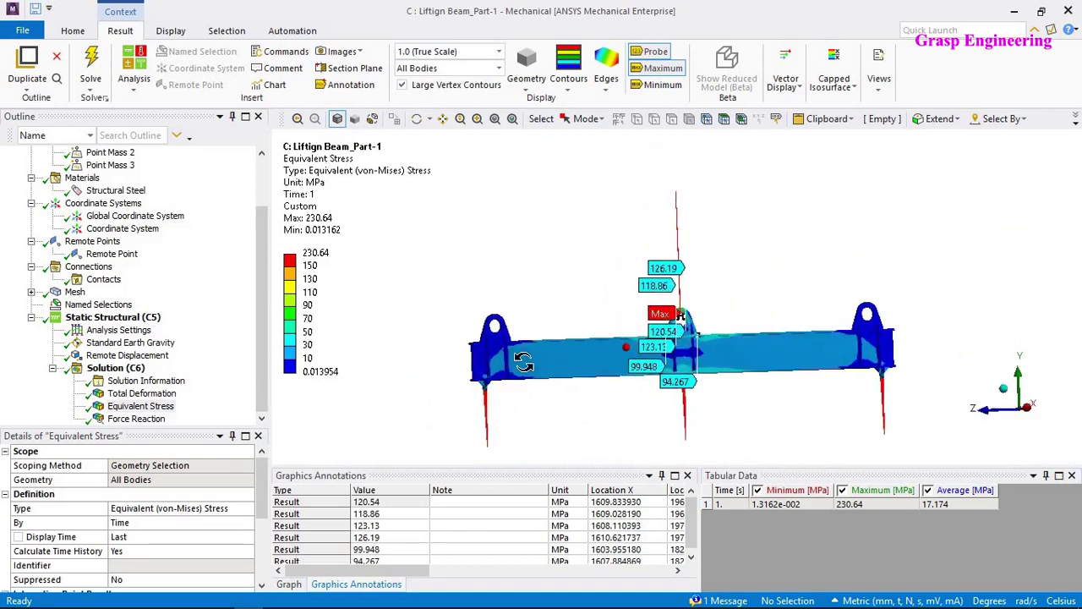
middle_click_drag(628, 315, 628, 385)
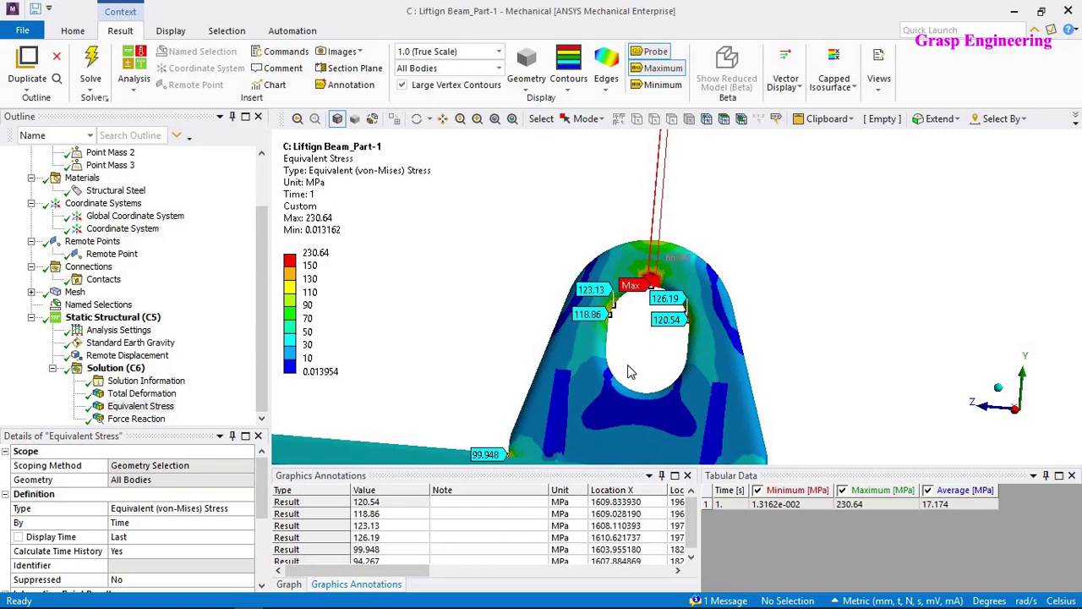
middle_click_drag(633, 372, 610, 365)
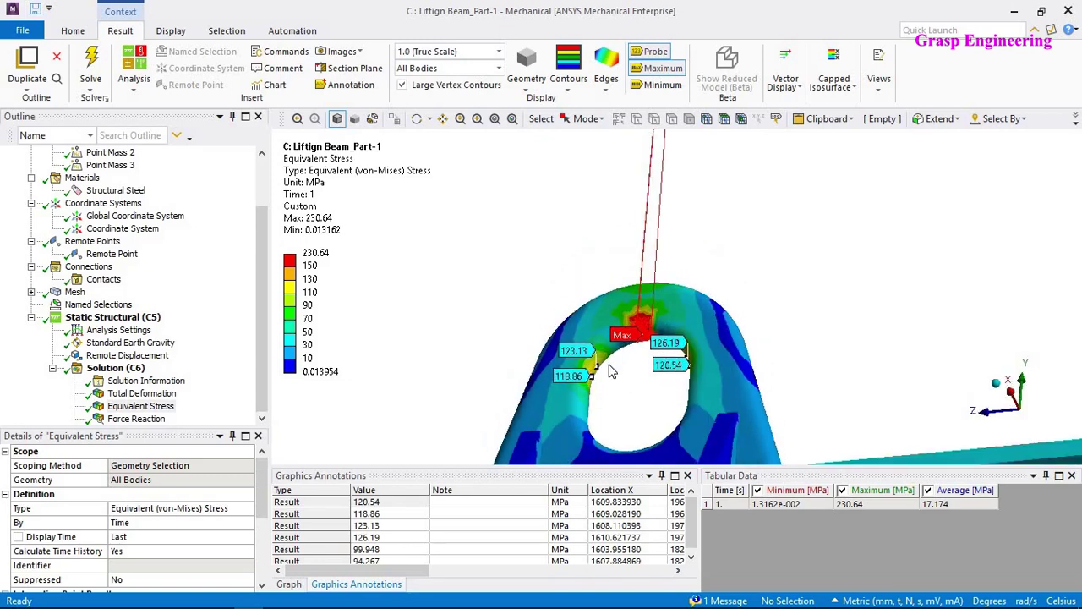
scroll(613, 372, "up", 2)
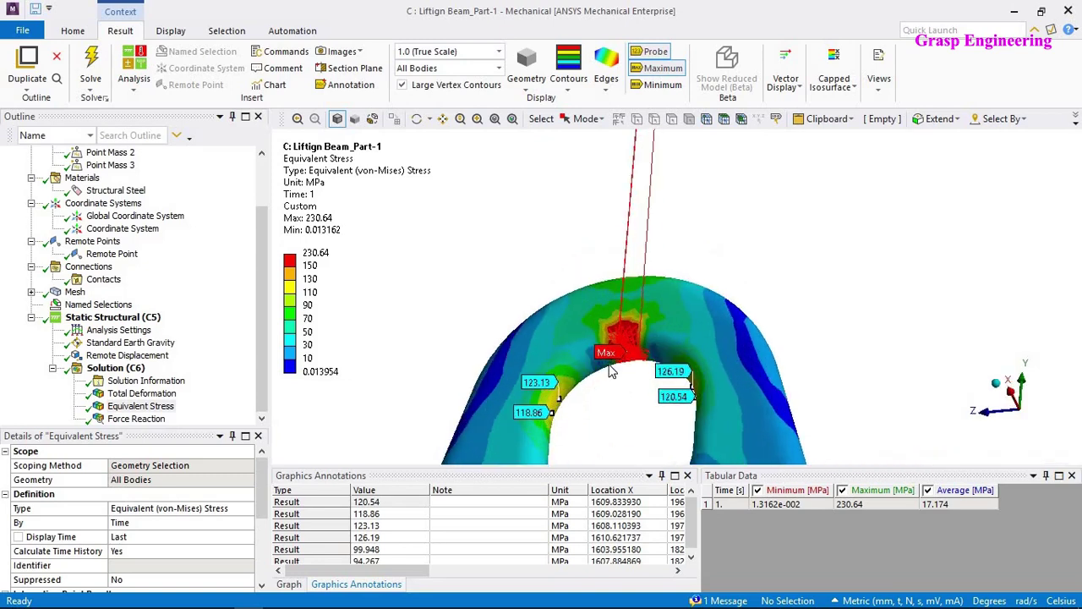
scroll(642, 291, "down", 2)
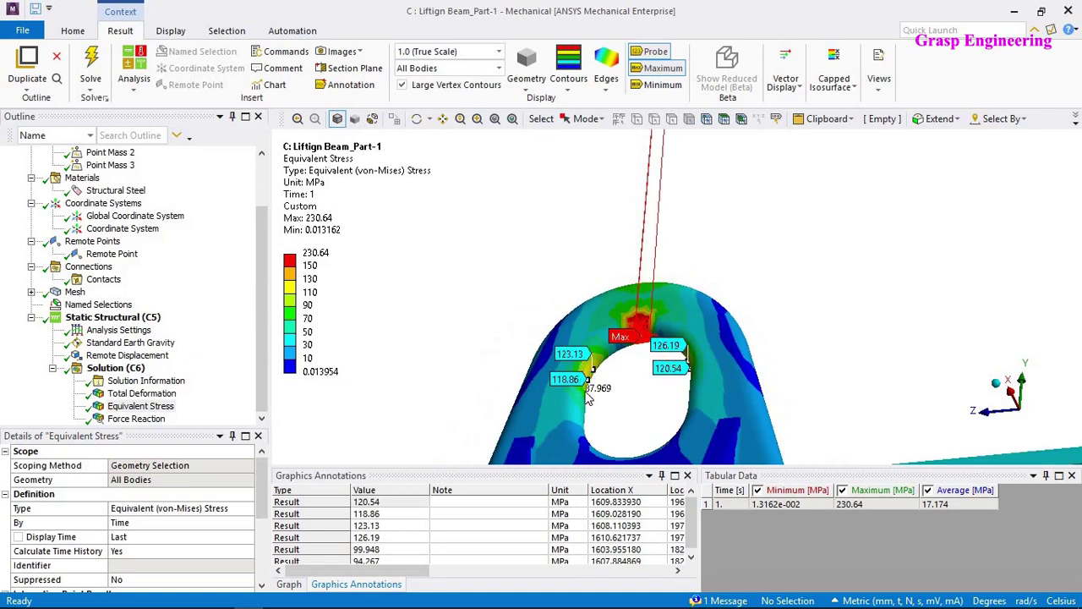
middle_click_drag(626, 393, 473, 394)
Turn off Visible on Results for the FE connections in Solution Information and return to the Equivalent Stress result.
left_click(135, 381)
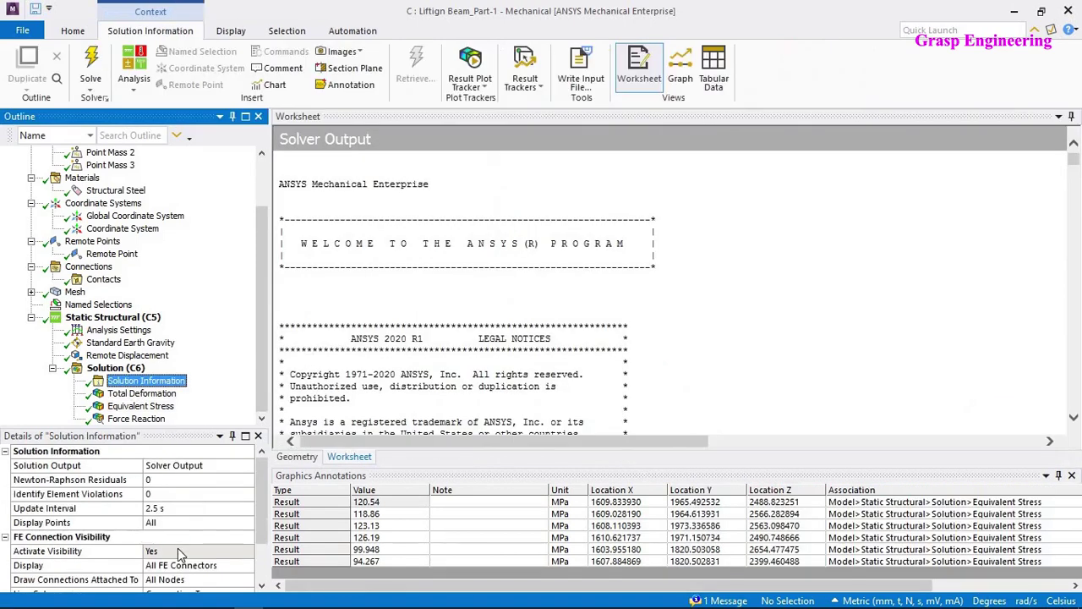
scroll(178, 548, "down", 3)
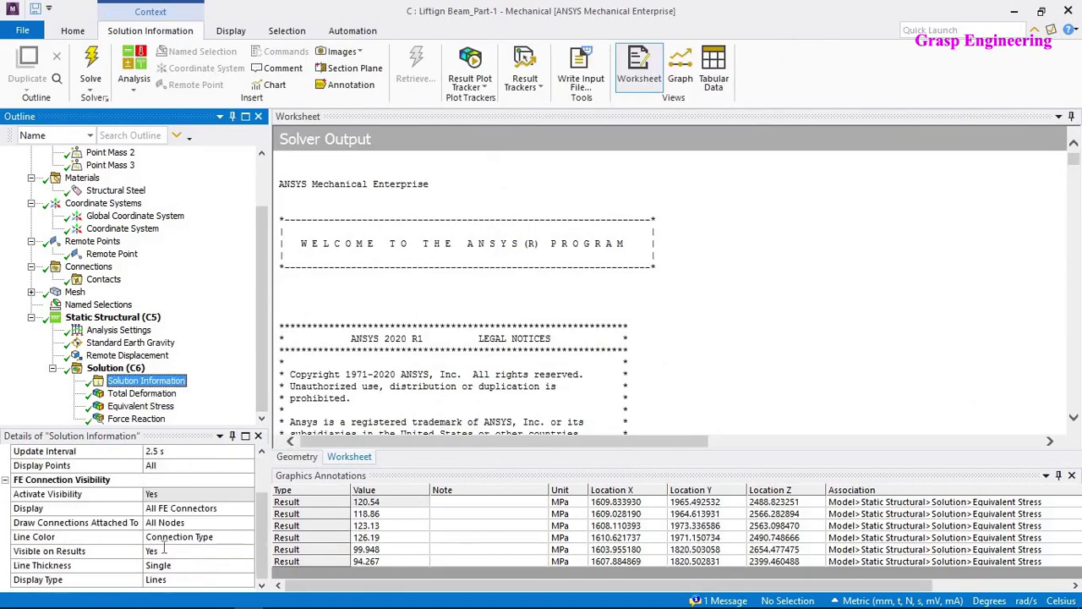
left_click(144, 394)
left_click(152, 407)
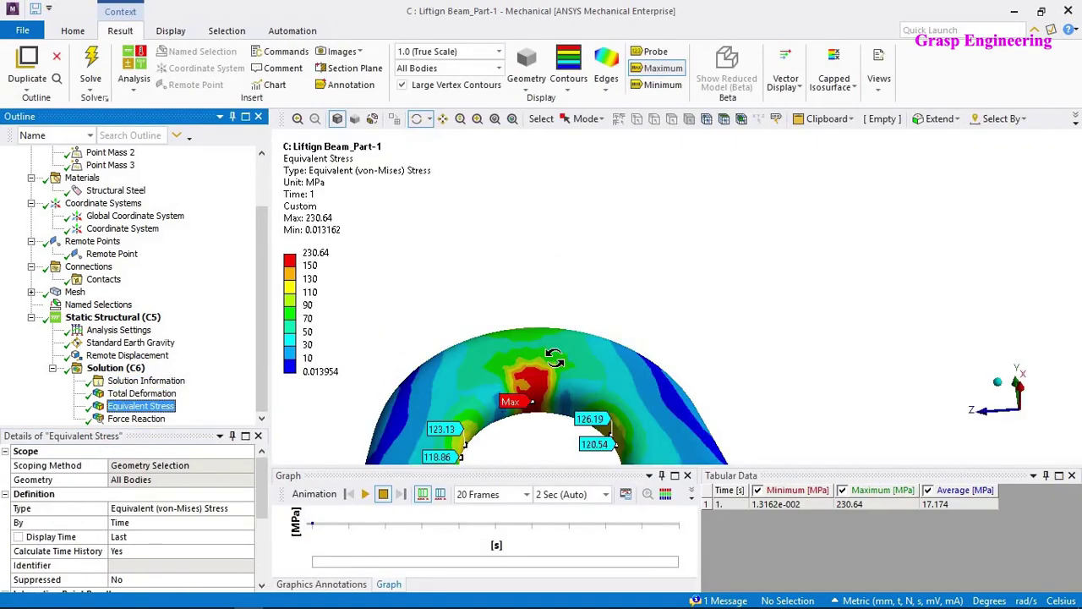
left_click_drag(598, 314, 630, 290)
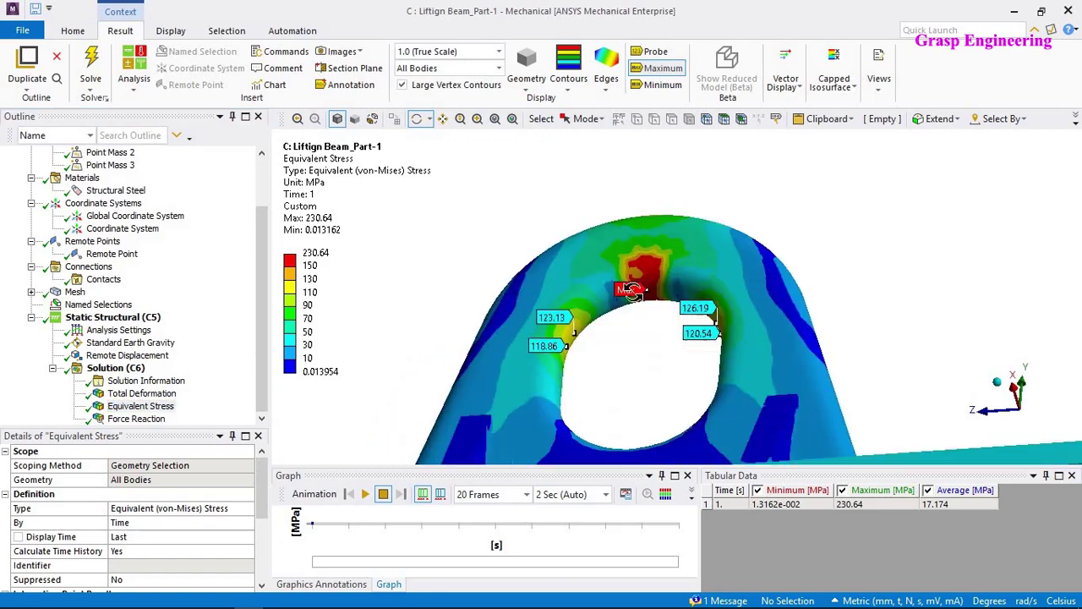
Apply Adjust to Visible to the Equivalent Stress legend and inspect the central lug.
right_click(310, 176)
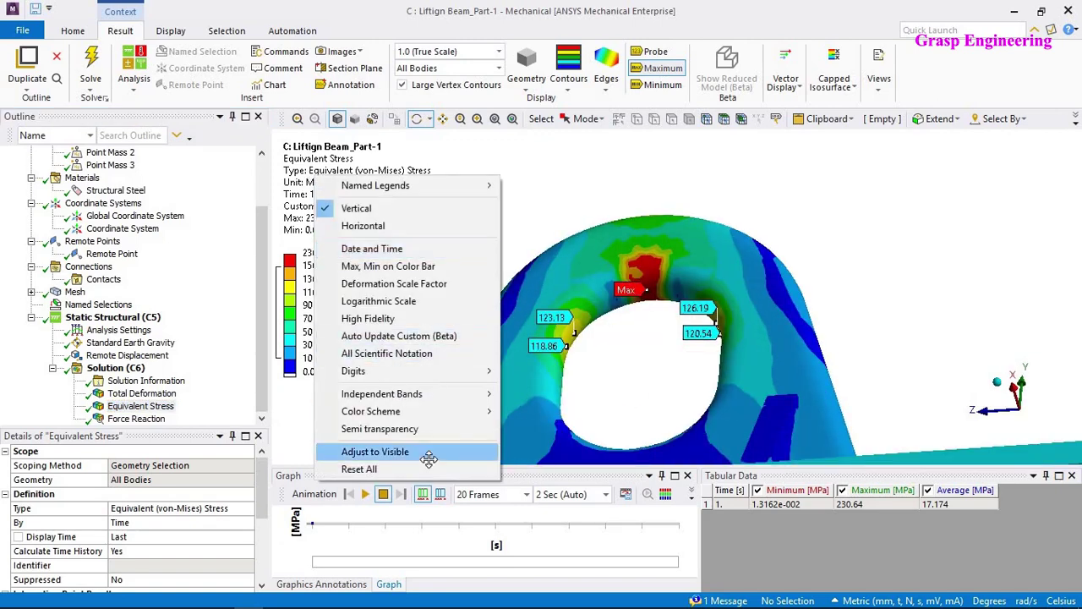
left_click(425, 515)
left_click_drag(654, 311, 628, 190)
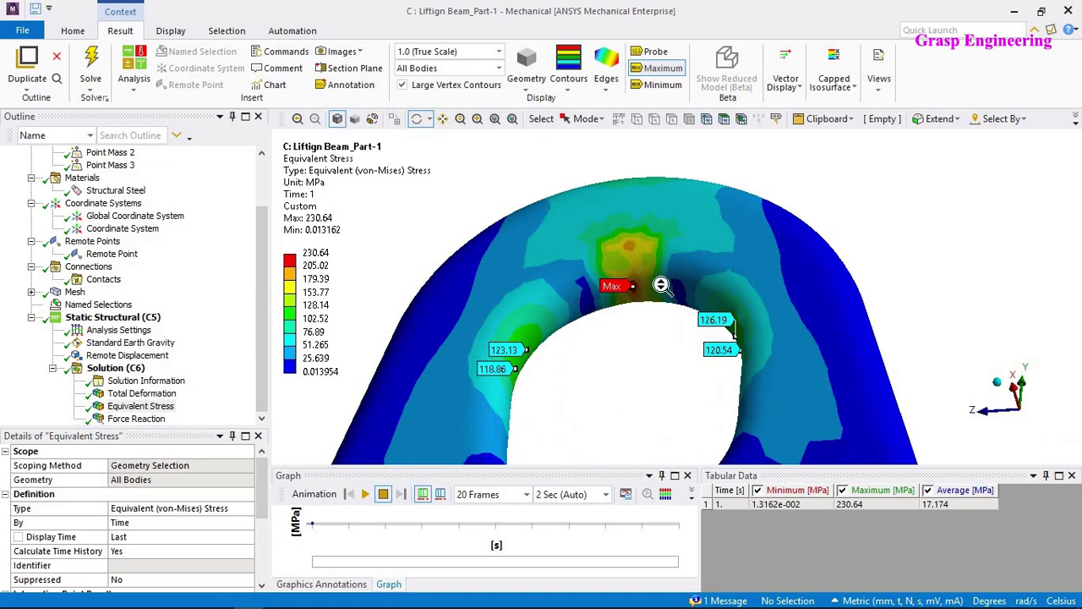
scroll(591, 281, "down", 5)
scroll(591, 281, "down", 1)
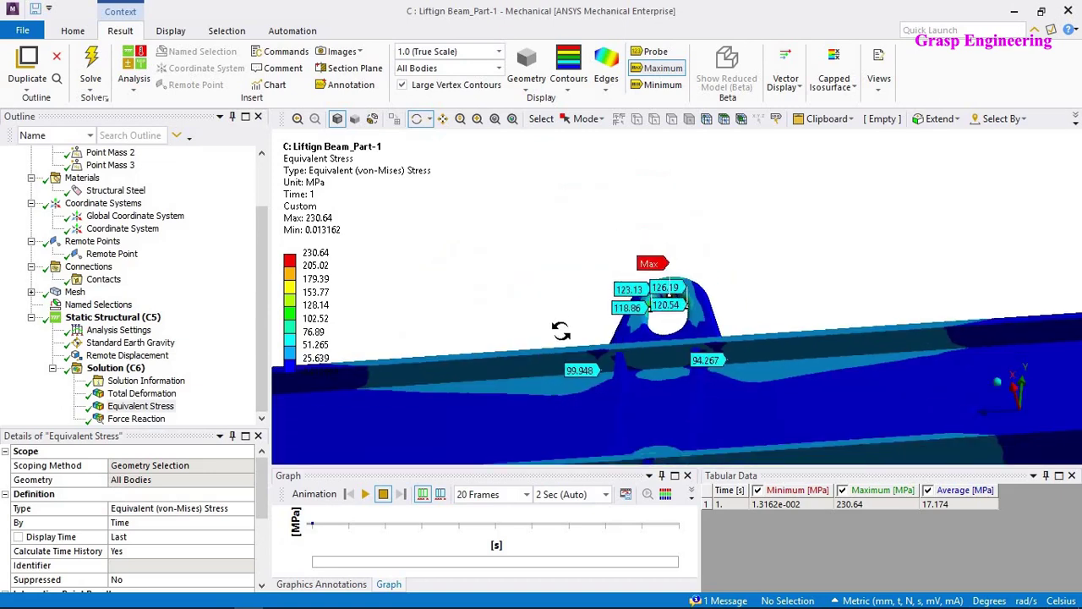
left_click_drag(561, 331, 611, 360)
scroll(625, 365, "up", 5)
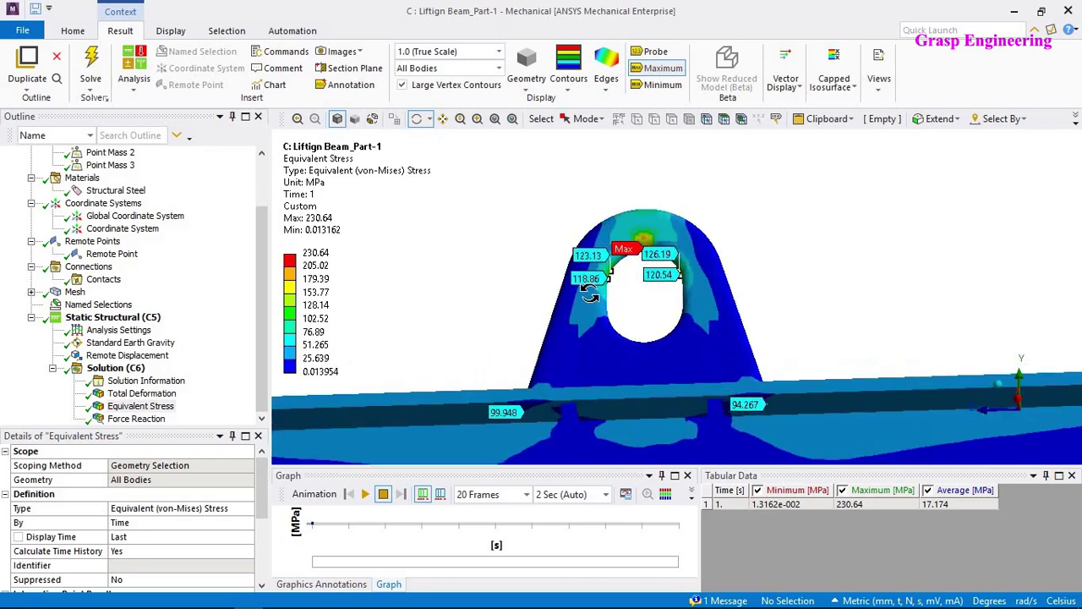
Show the Total Deformation result, apply Adjust to Visible to its legend and view the full beam.
left_click(141, 393)
right_click(335, 175)
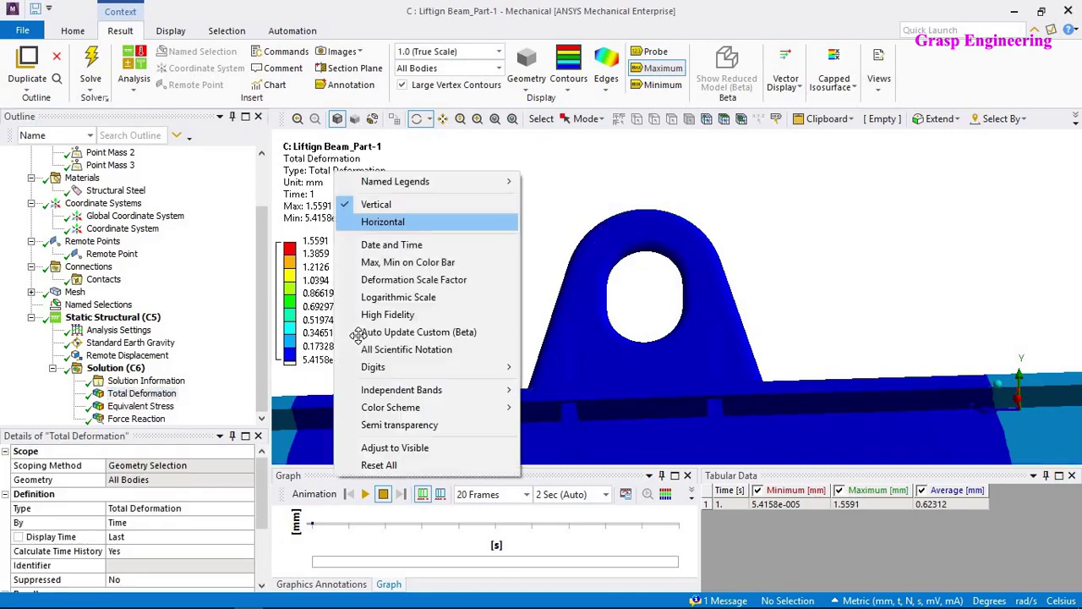
left_click(454, 448)
mouse_move(691, 285)
left_mouse_down()
mouse_move(633, 290)
mouse_move(707, 304)
mouse_move(686, 282)
mouse_move(693, 290)
left_mouse_up()
scroll(626, 233, "down", 6)
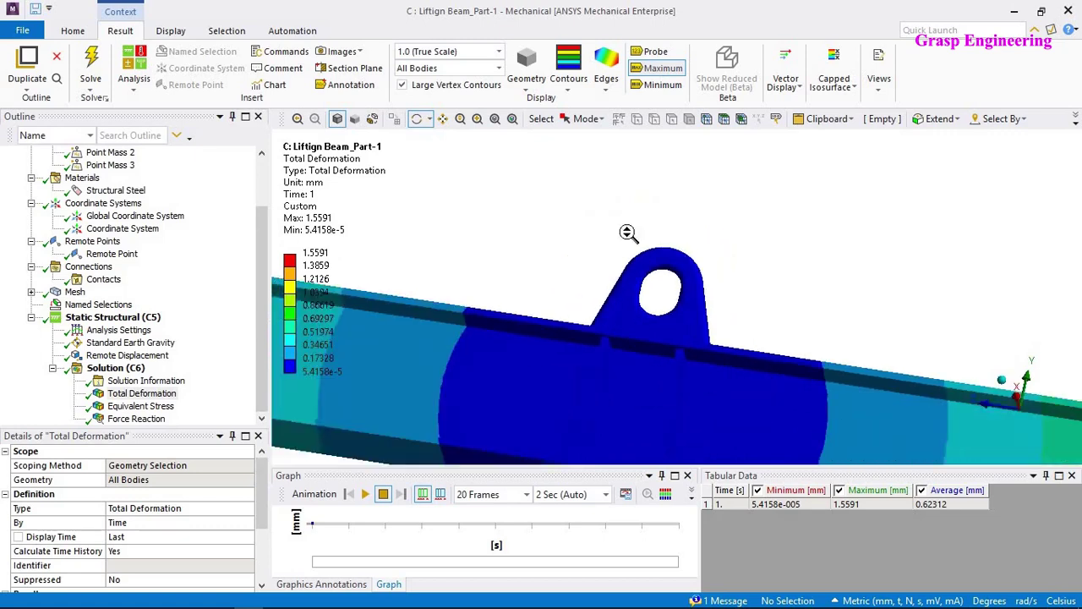
left_click_drag(640, 264, 658, 296)
scroll(648, 295, "up", 5)
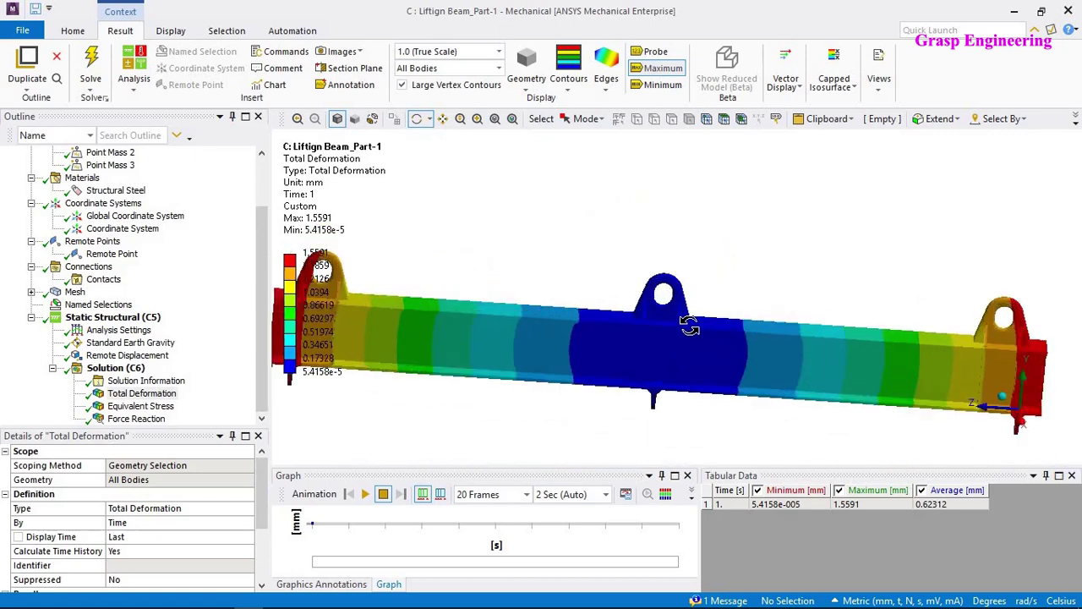
Show the Equivalent Stress result and compare the stress in the whole beam with that in the central lug.
left_click(140, 407)
scroll(676, 300, "down", 5)
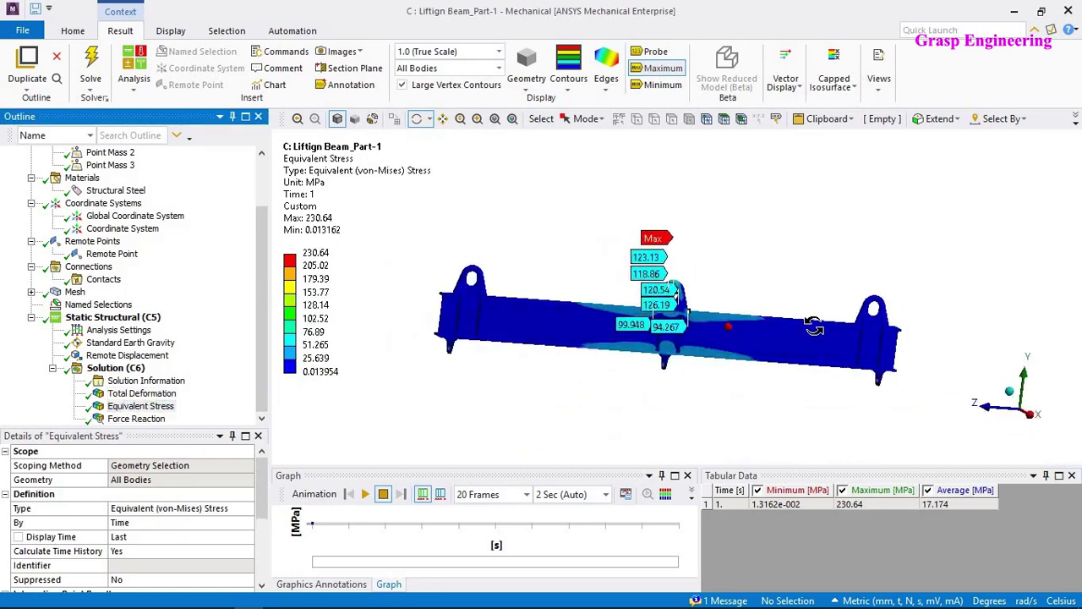
left_click_drag(813, 328, 766, 331)
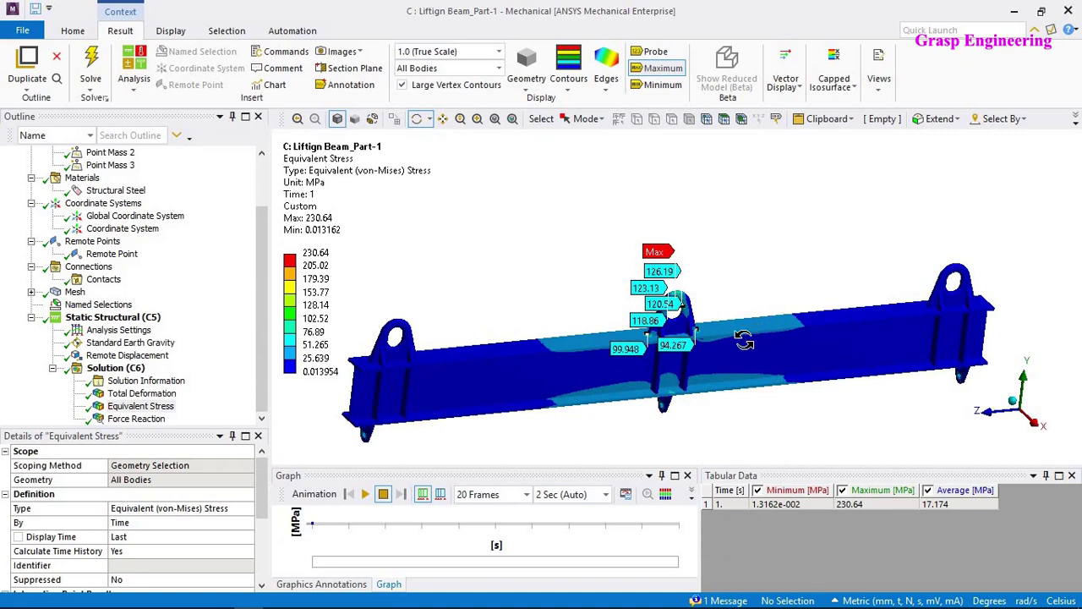
scroll(743, 340, "up", 5)
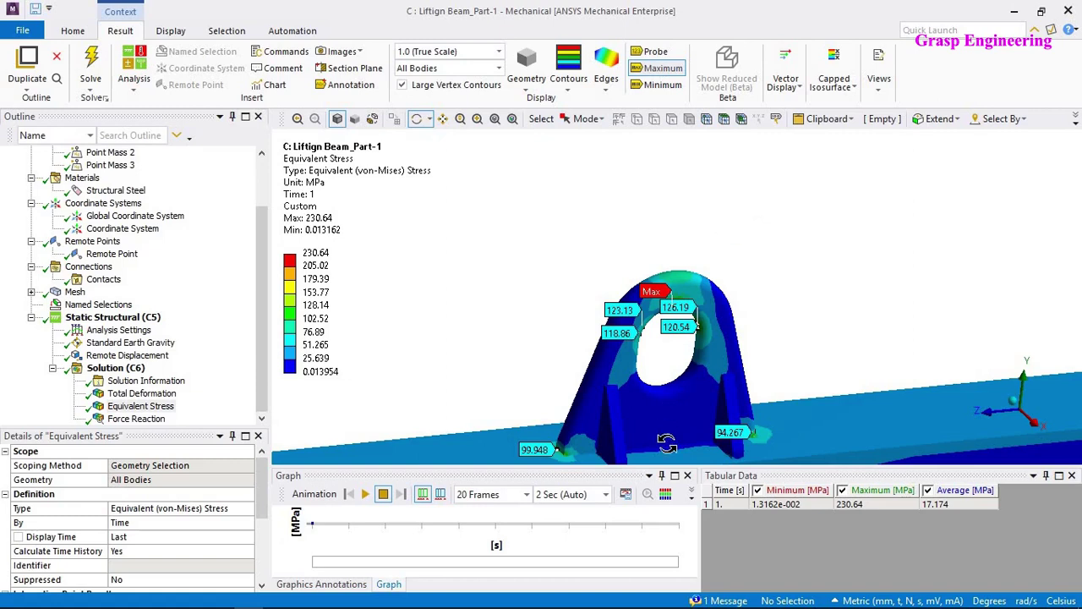
scroll(573, 251, "down", 5)
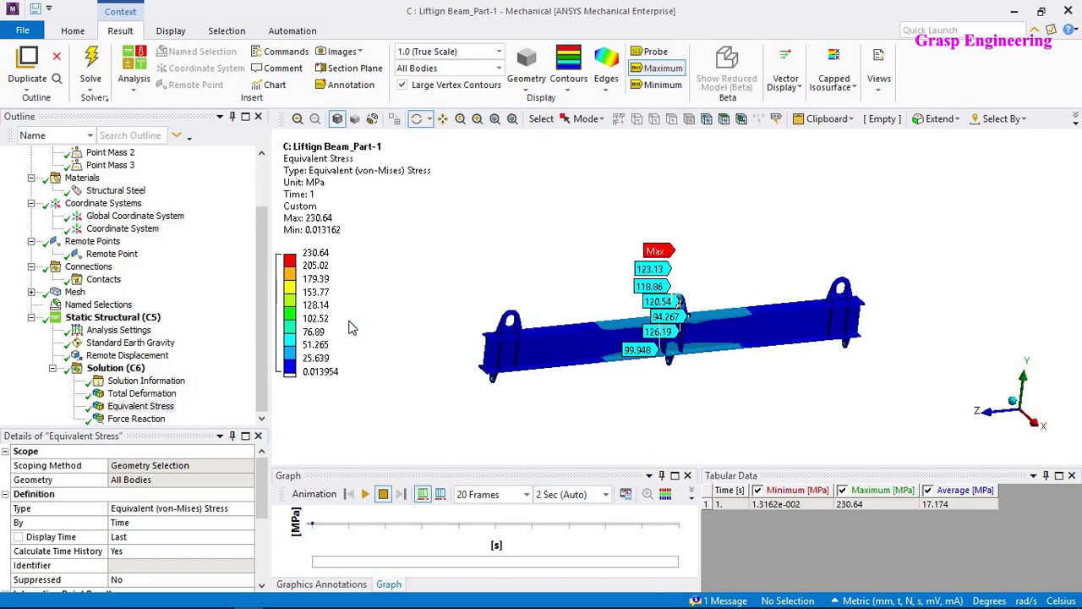
middle_click_drag(393, 347, 732, 291)
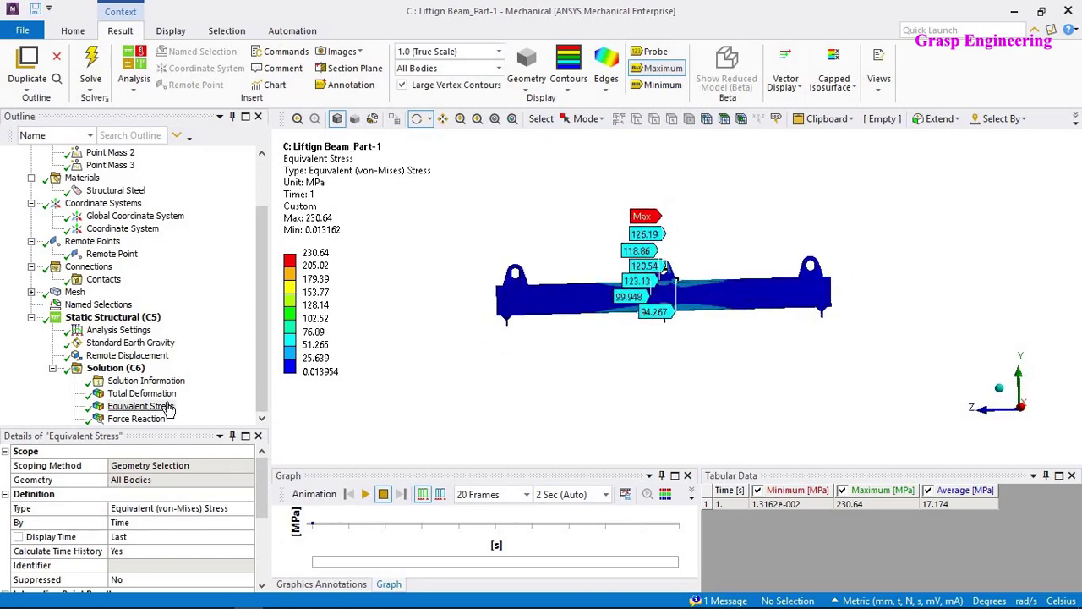
Show Total Deformation at 1.1e+002 (Auto Scale), view it along the +X axis and play its animation.
left_click(142, 393)
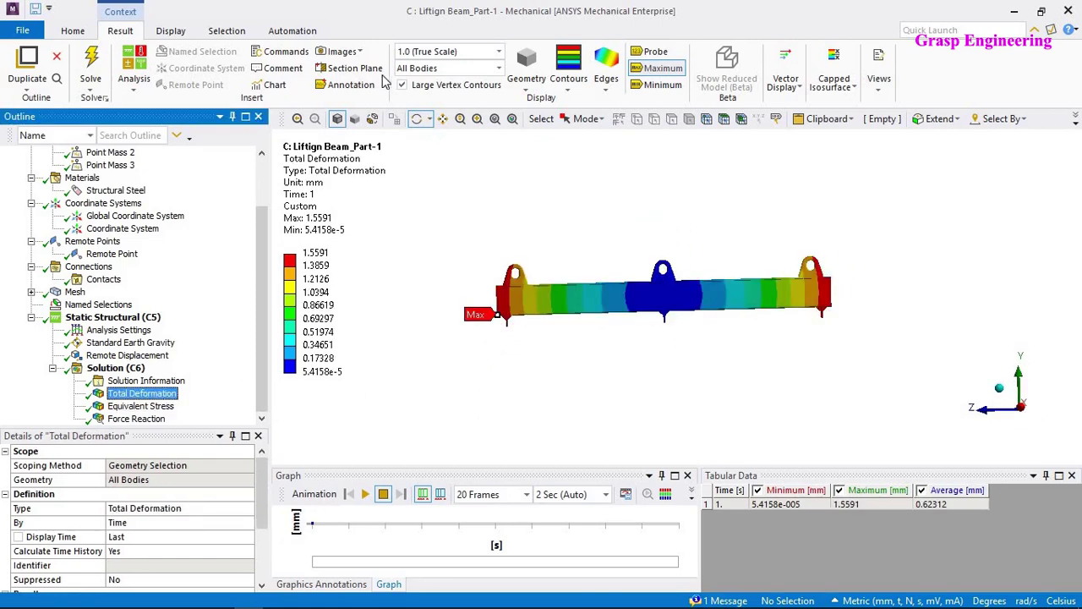
left_click(471, 58)
left_click(500, 52)
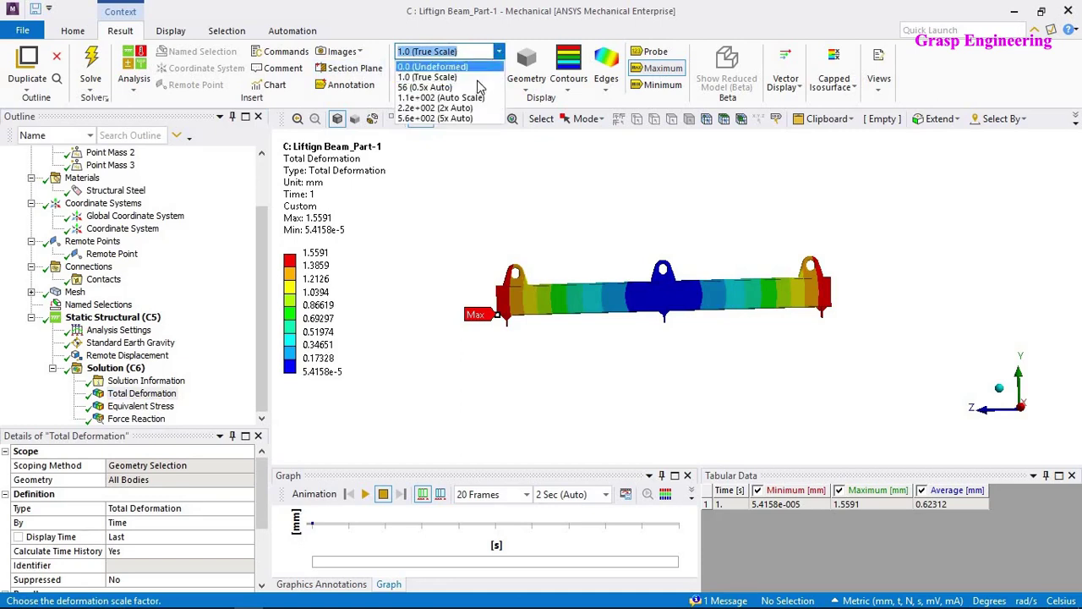
left_click(474, 98)
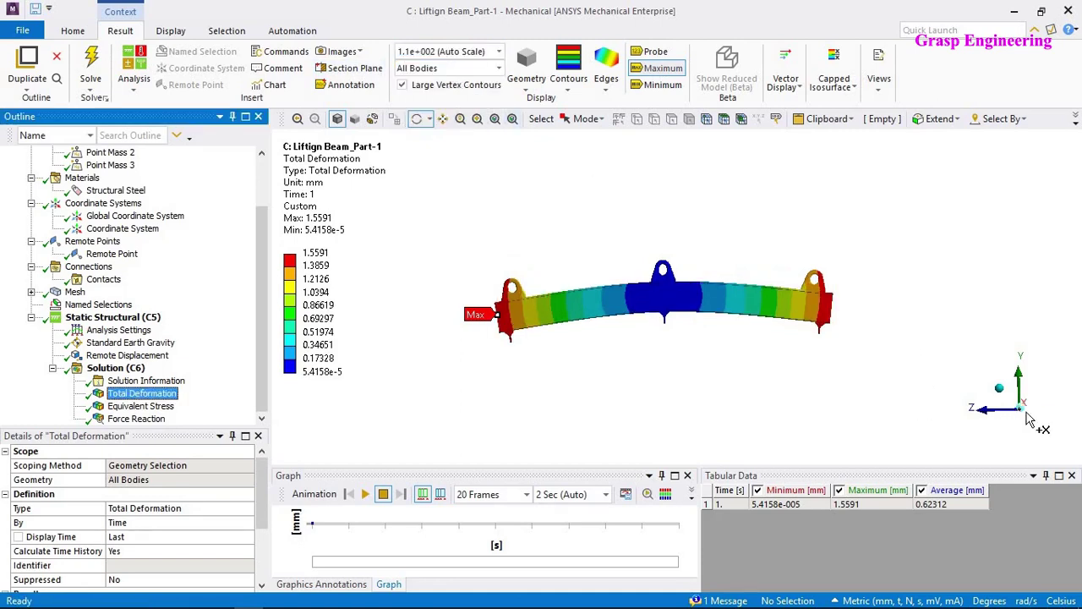
scroll(708, 370, "up", 4)
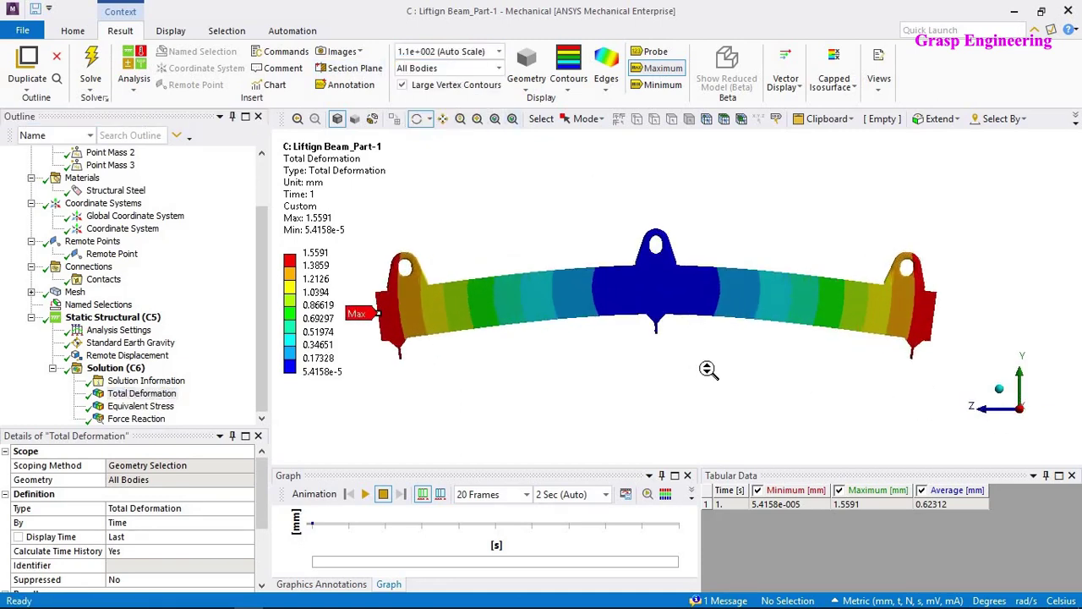
left_click(367, 497)
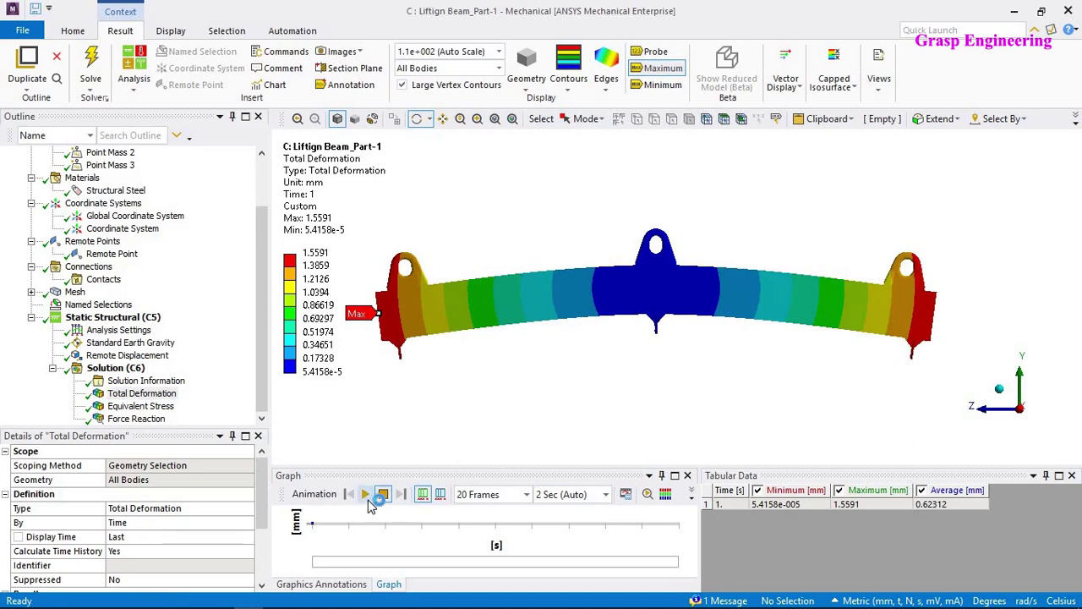